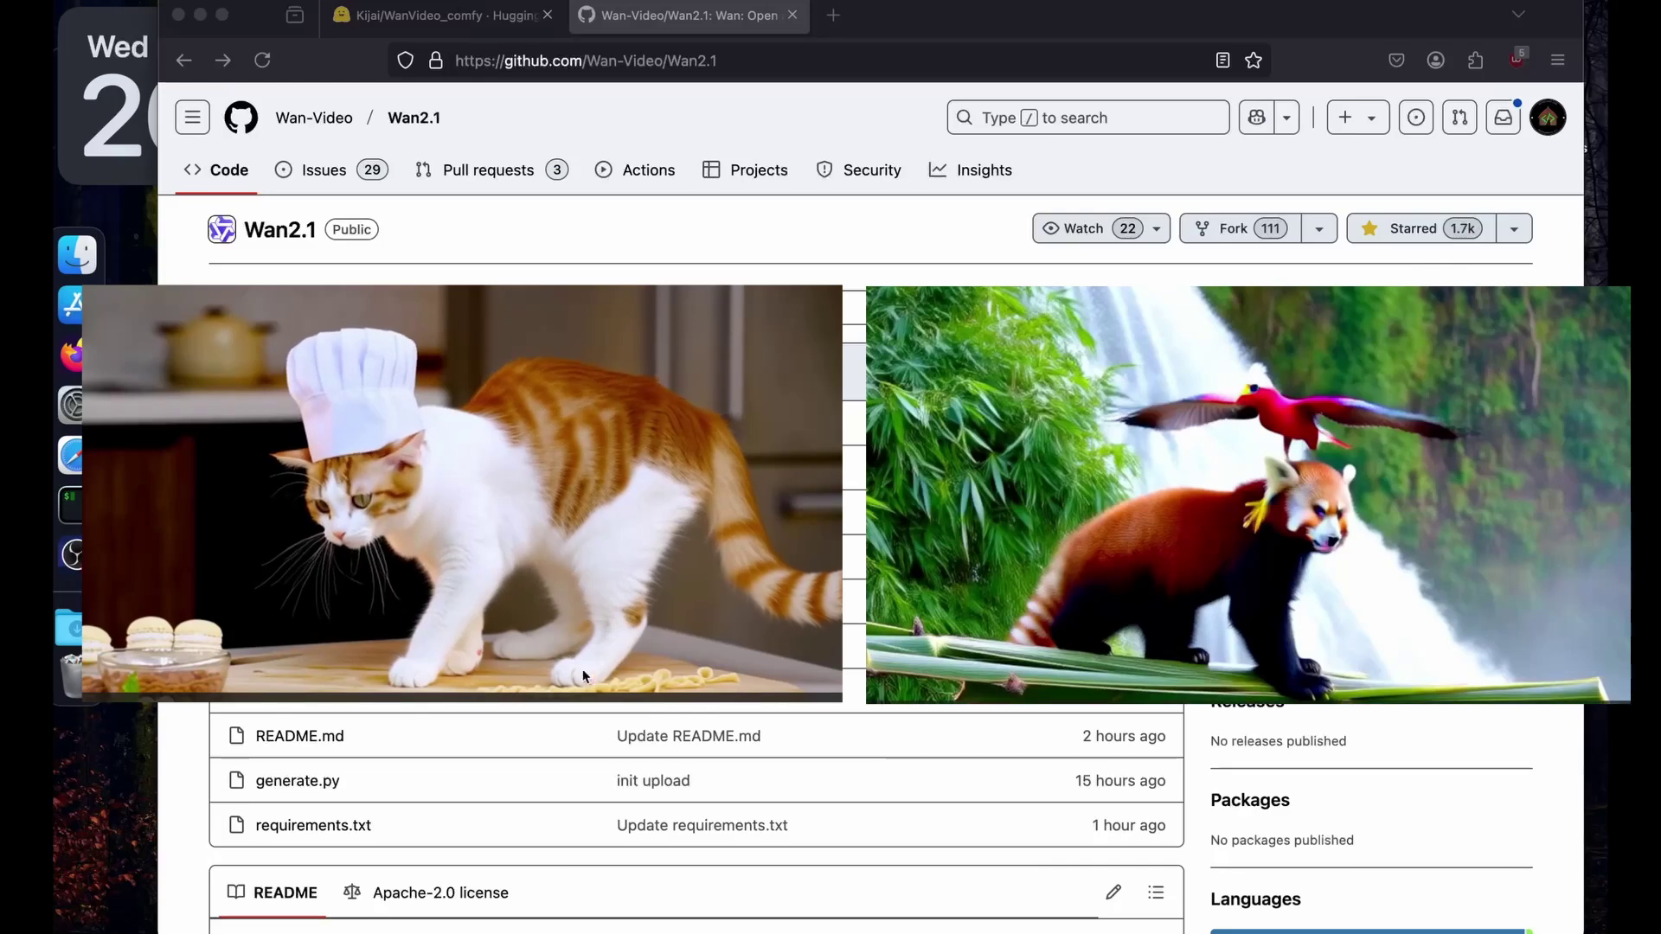
- Browse the WanVideo_comfy files and versions, locating Wan2_1-T2V-1_3B_bf16.safetensors
scroll(583, 668, down, 15)
scroll(255, 678, up, 15)
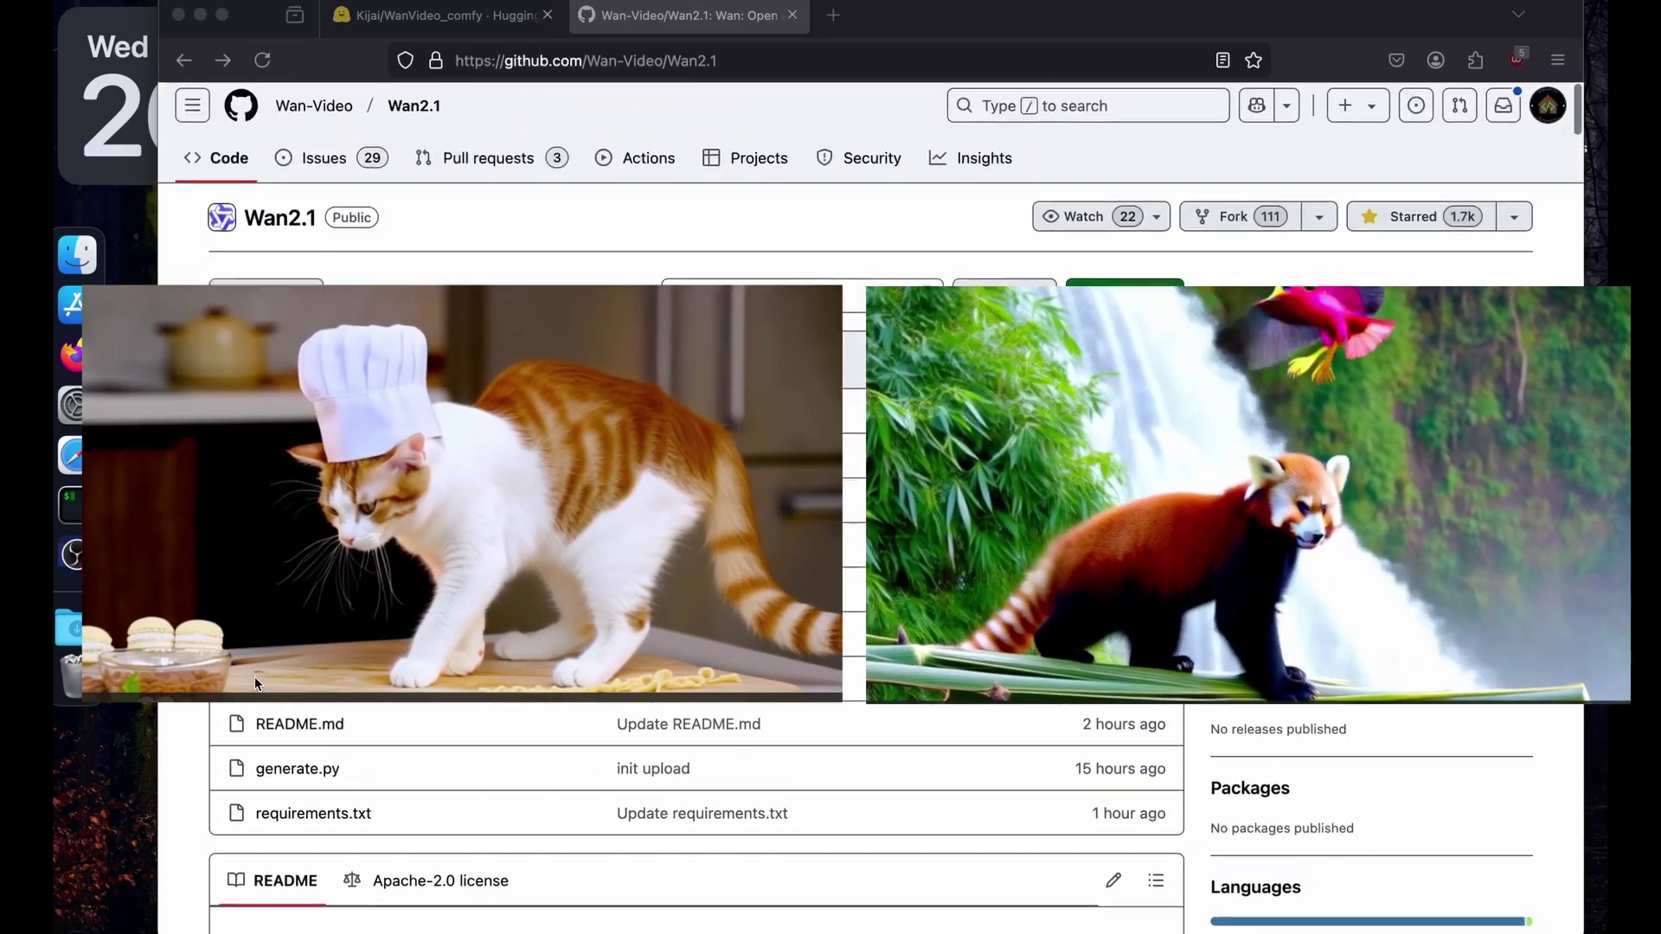
click(446, 18)
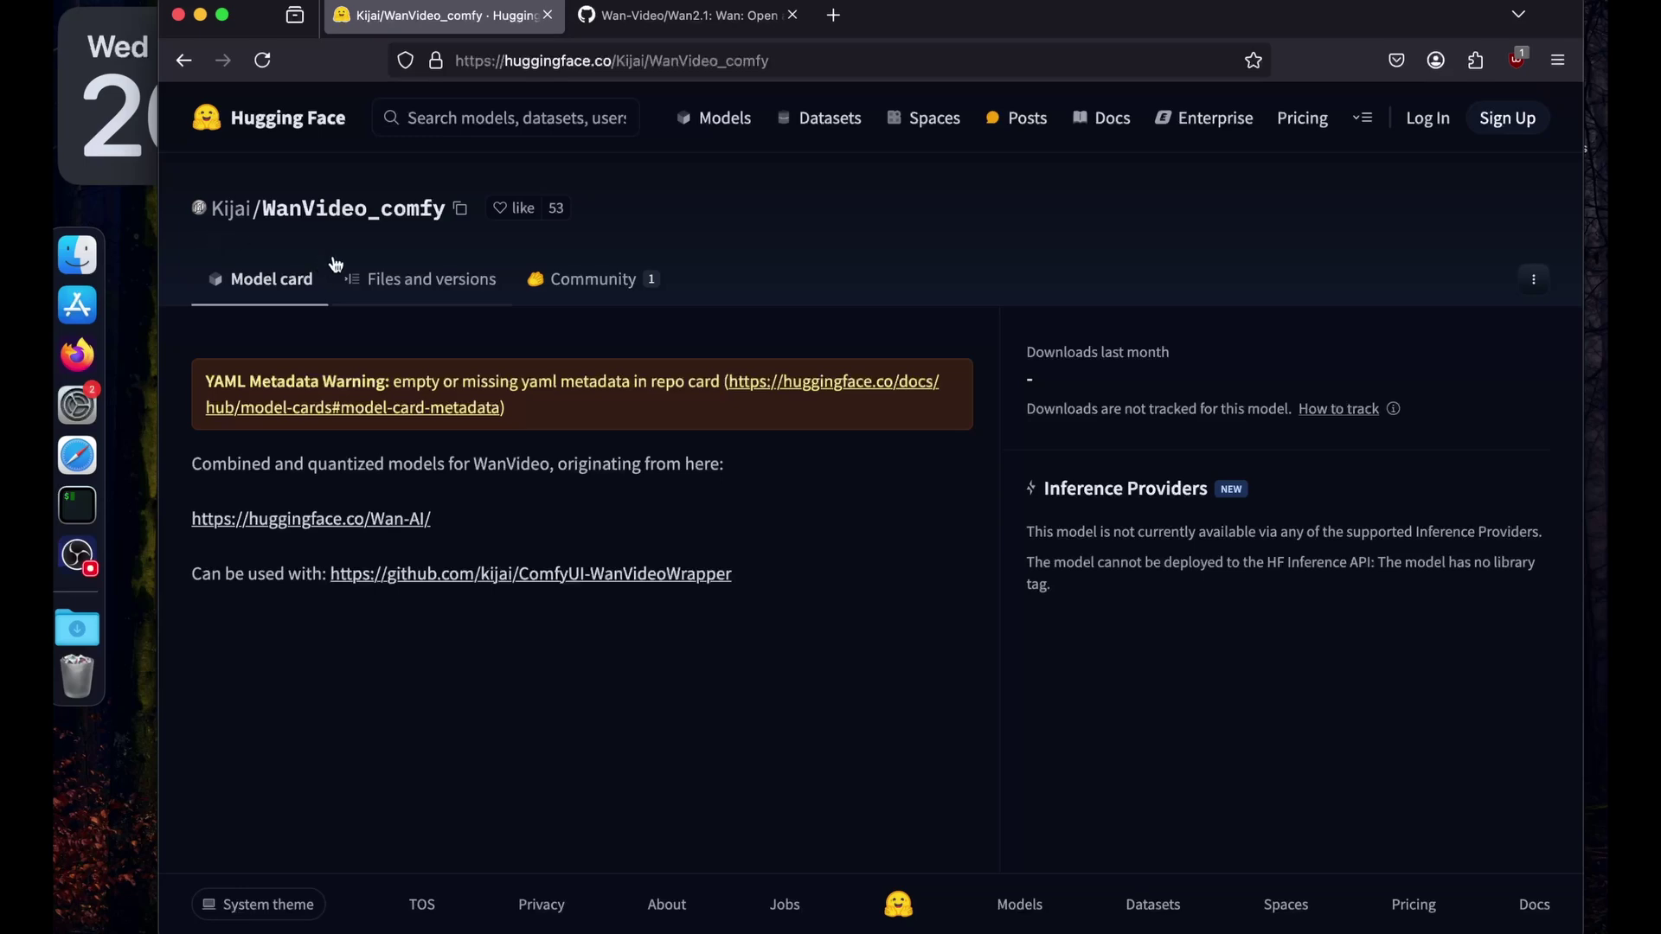
click(377, 301)
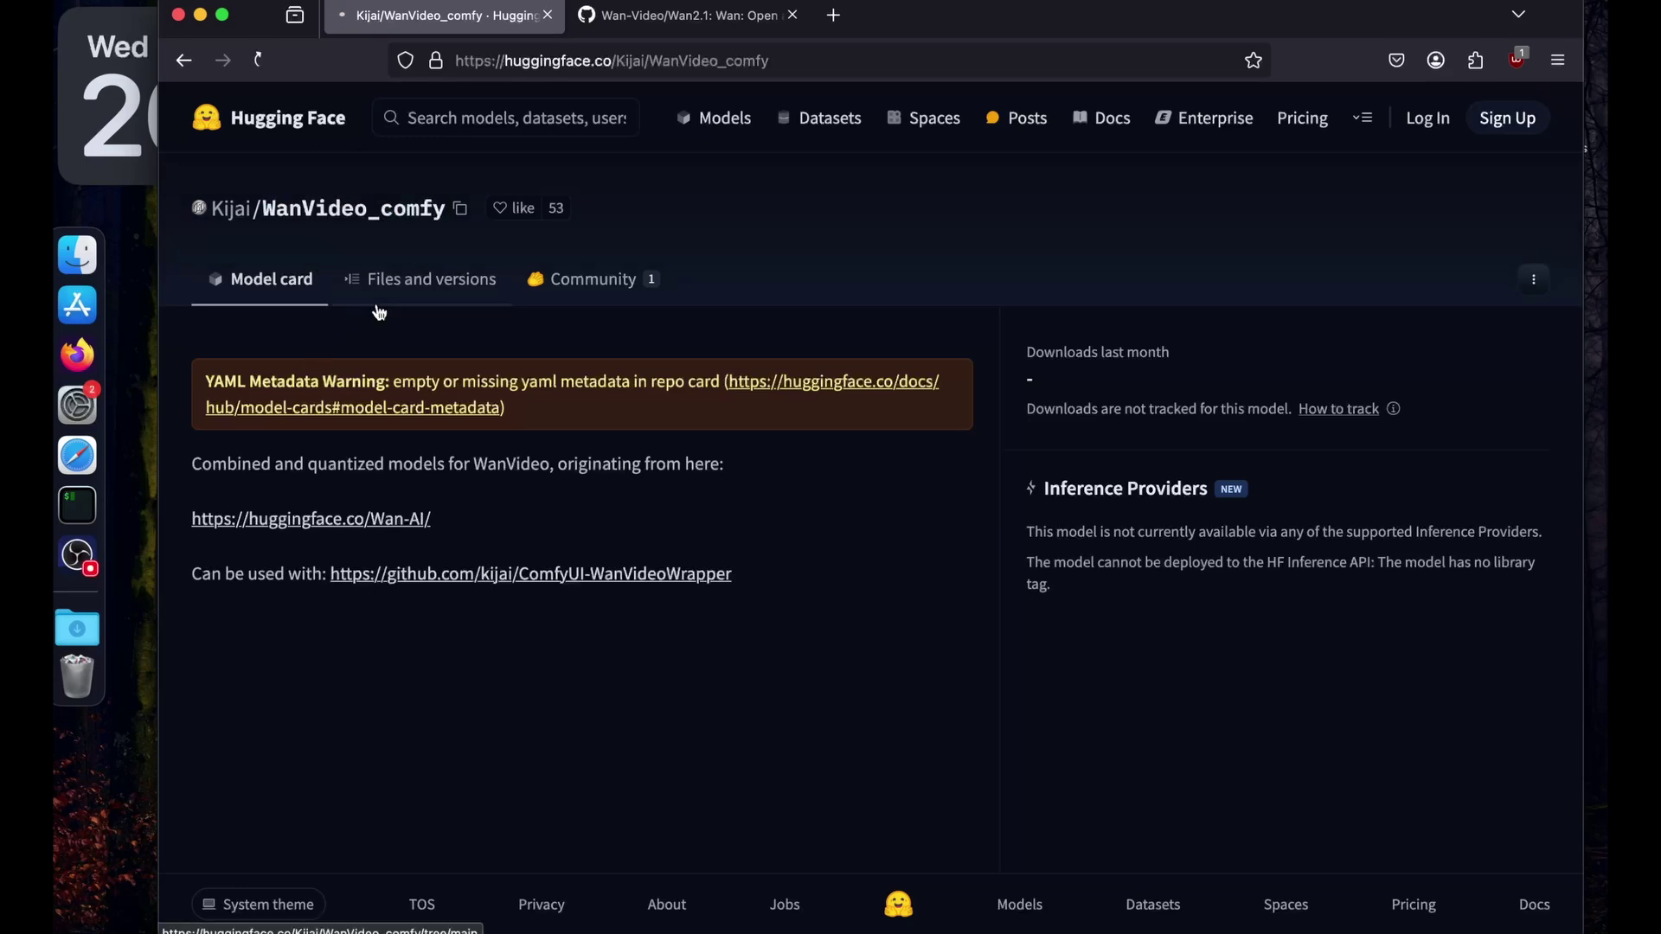
scroll(416, 475, down, 2)
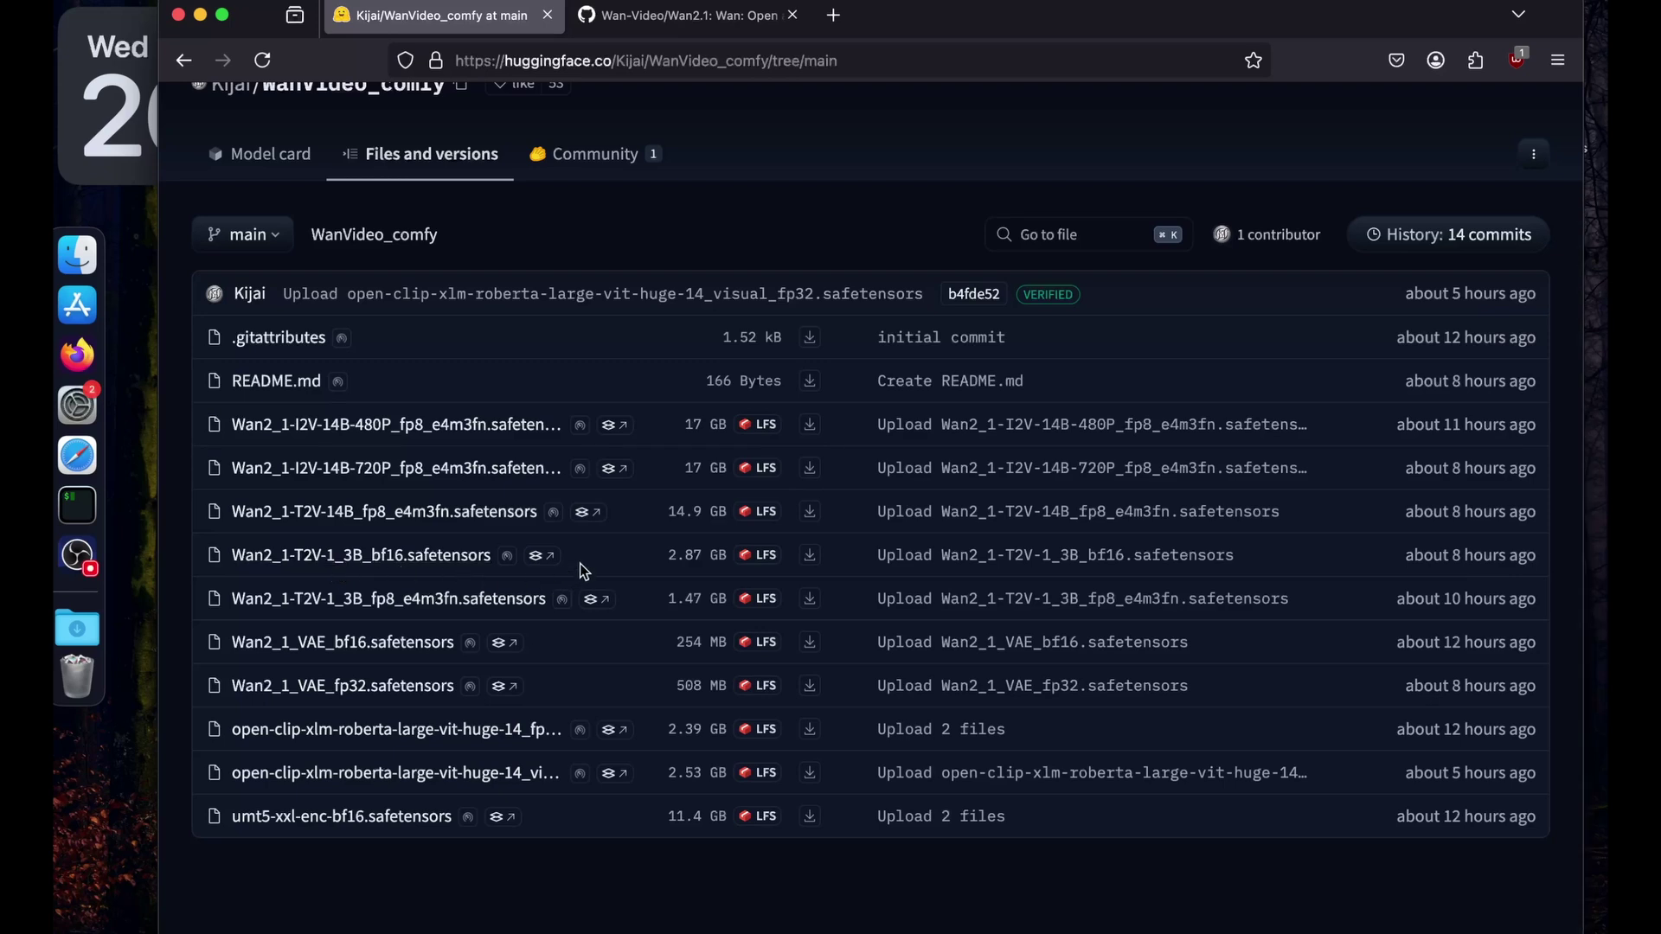
drag(580, 563, 223, 558)
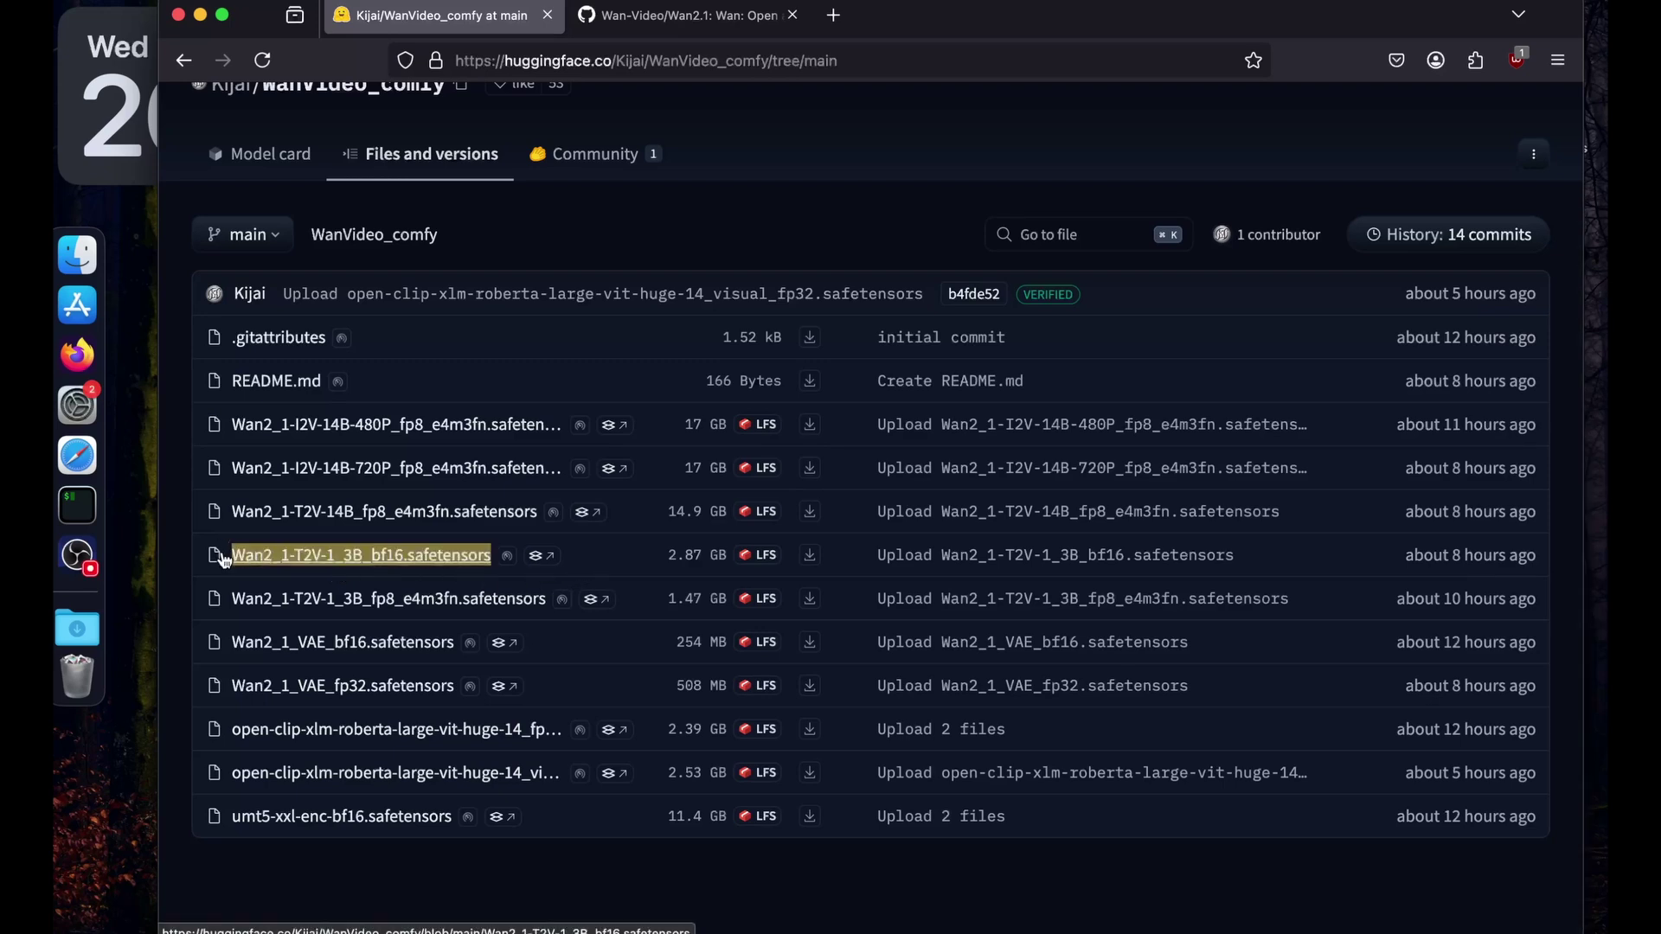
scroll(662, 412, up, 2)
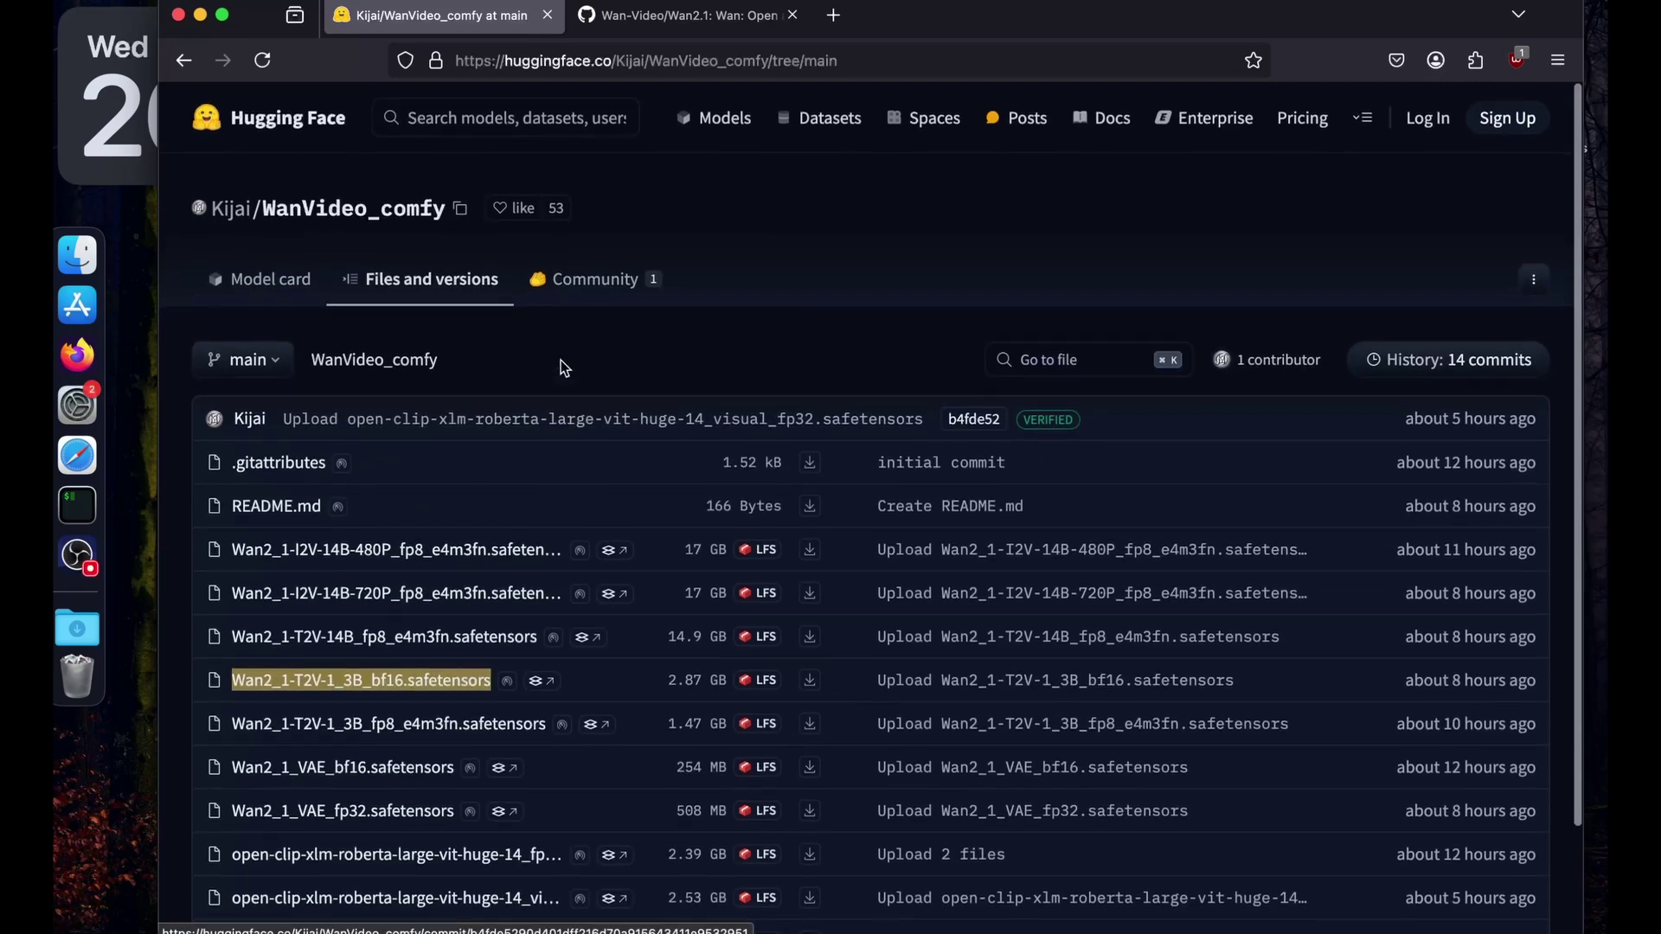
click(561, 360)
- Close the Wan2.1 page, open ComfyUI-WanVideoWrapper's GitHub repo in a new tab, then view RunPod Pods
click(792, 15)
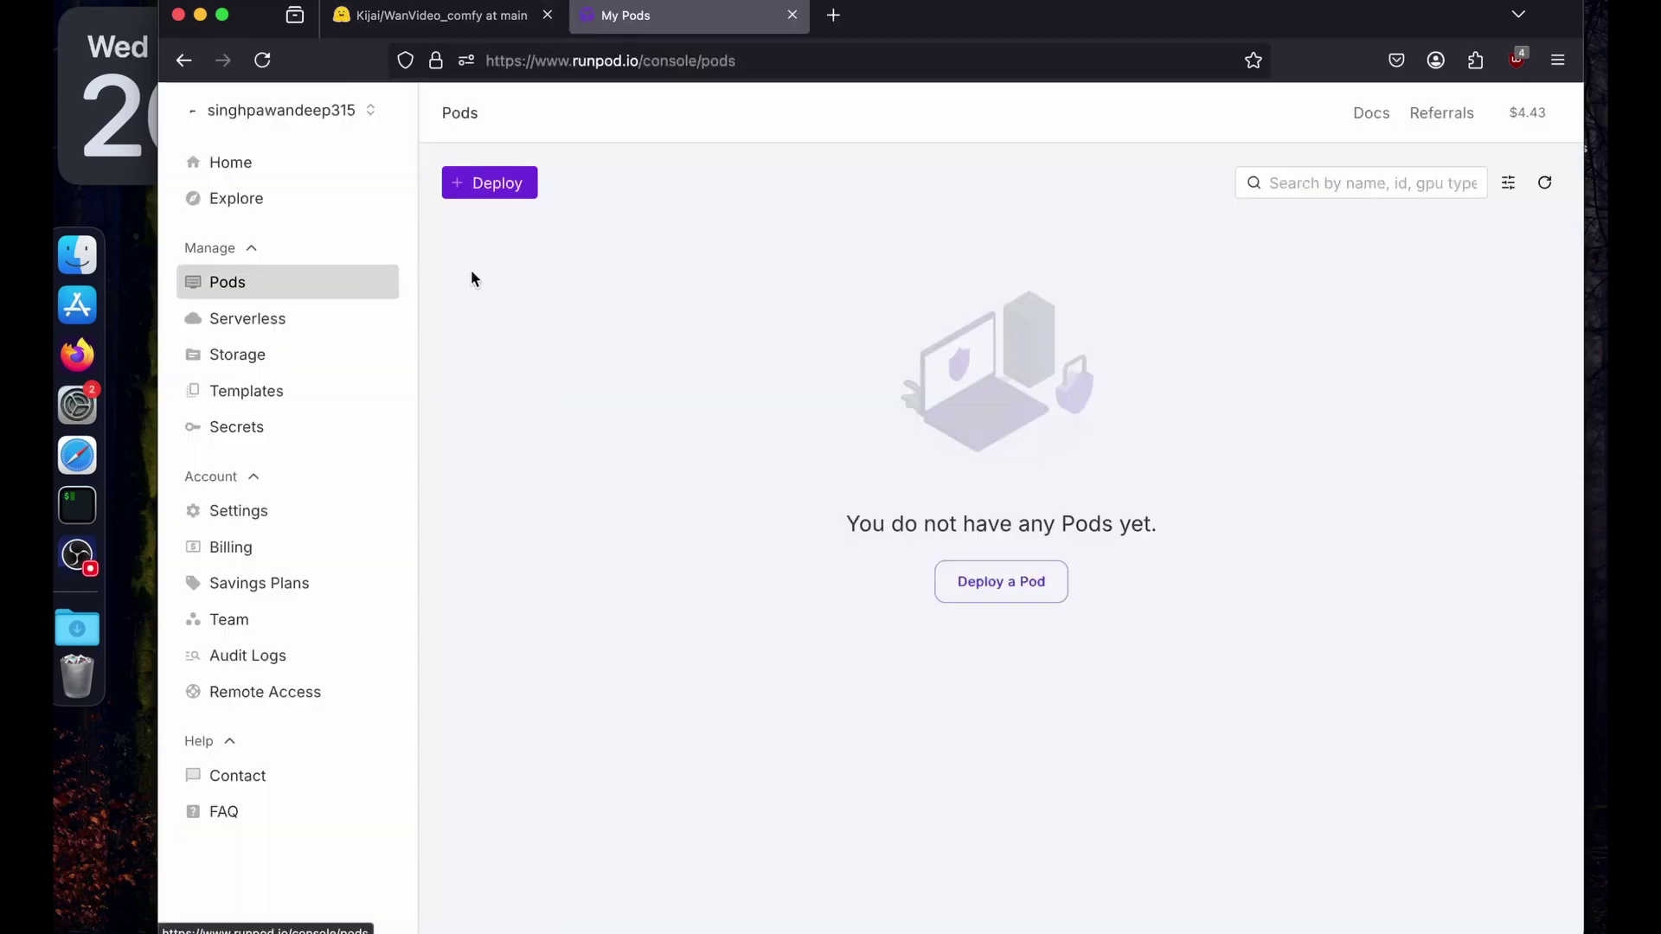
click(456, 20)
right_click(391, 573)
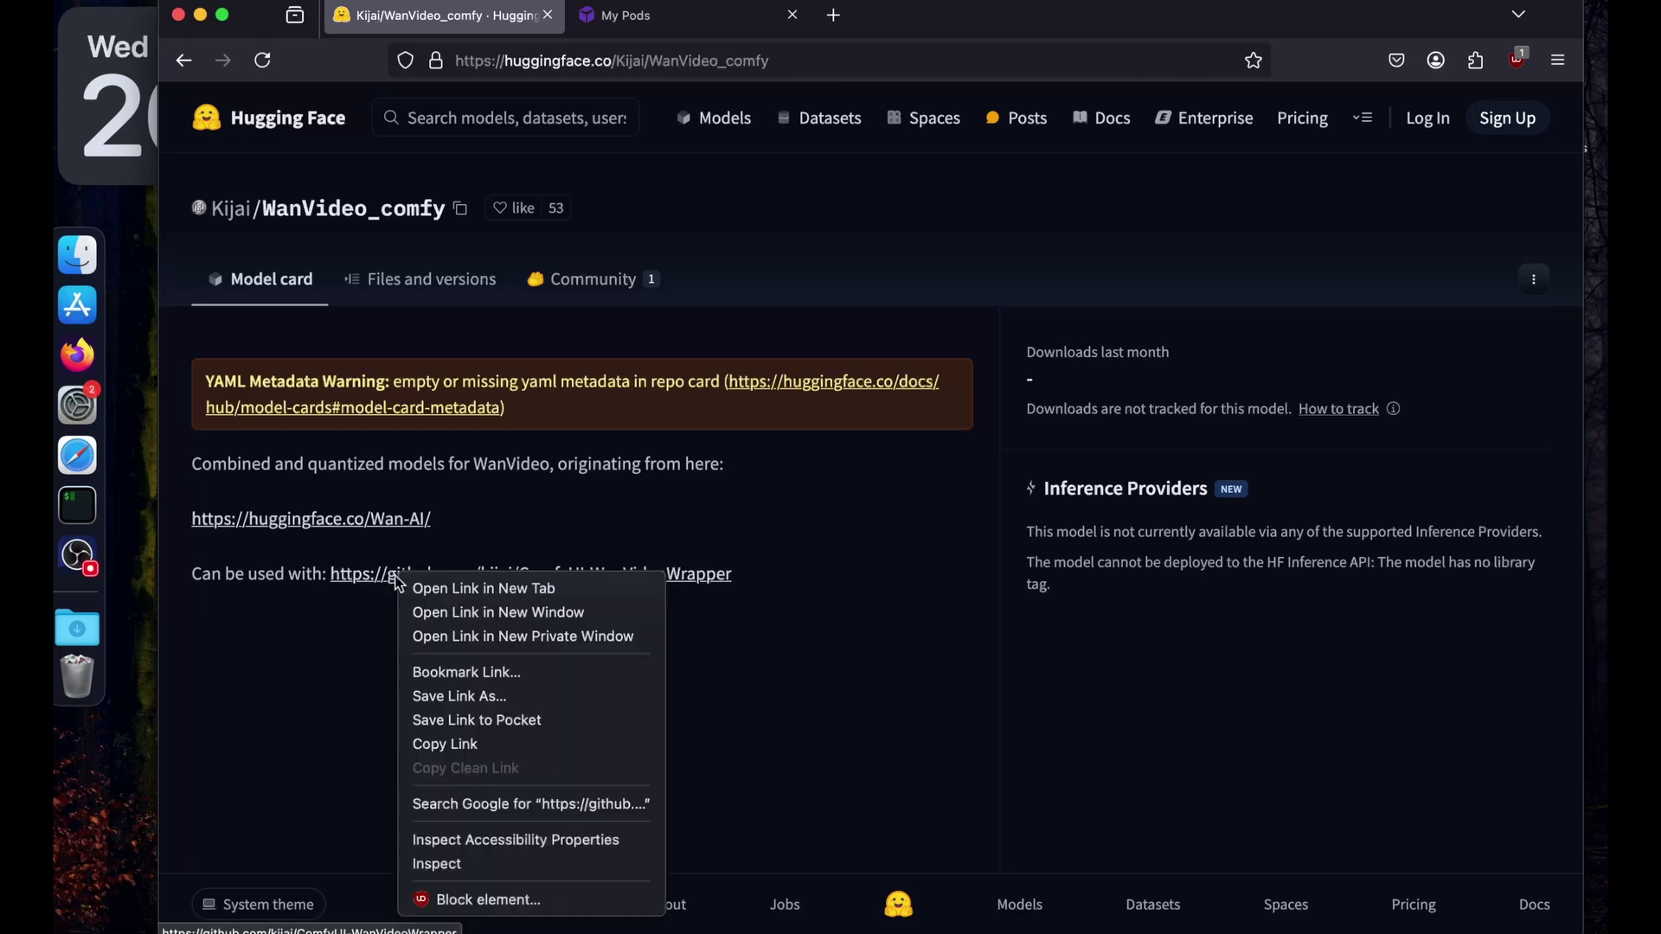
click(467, 587)
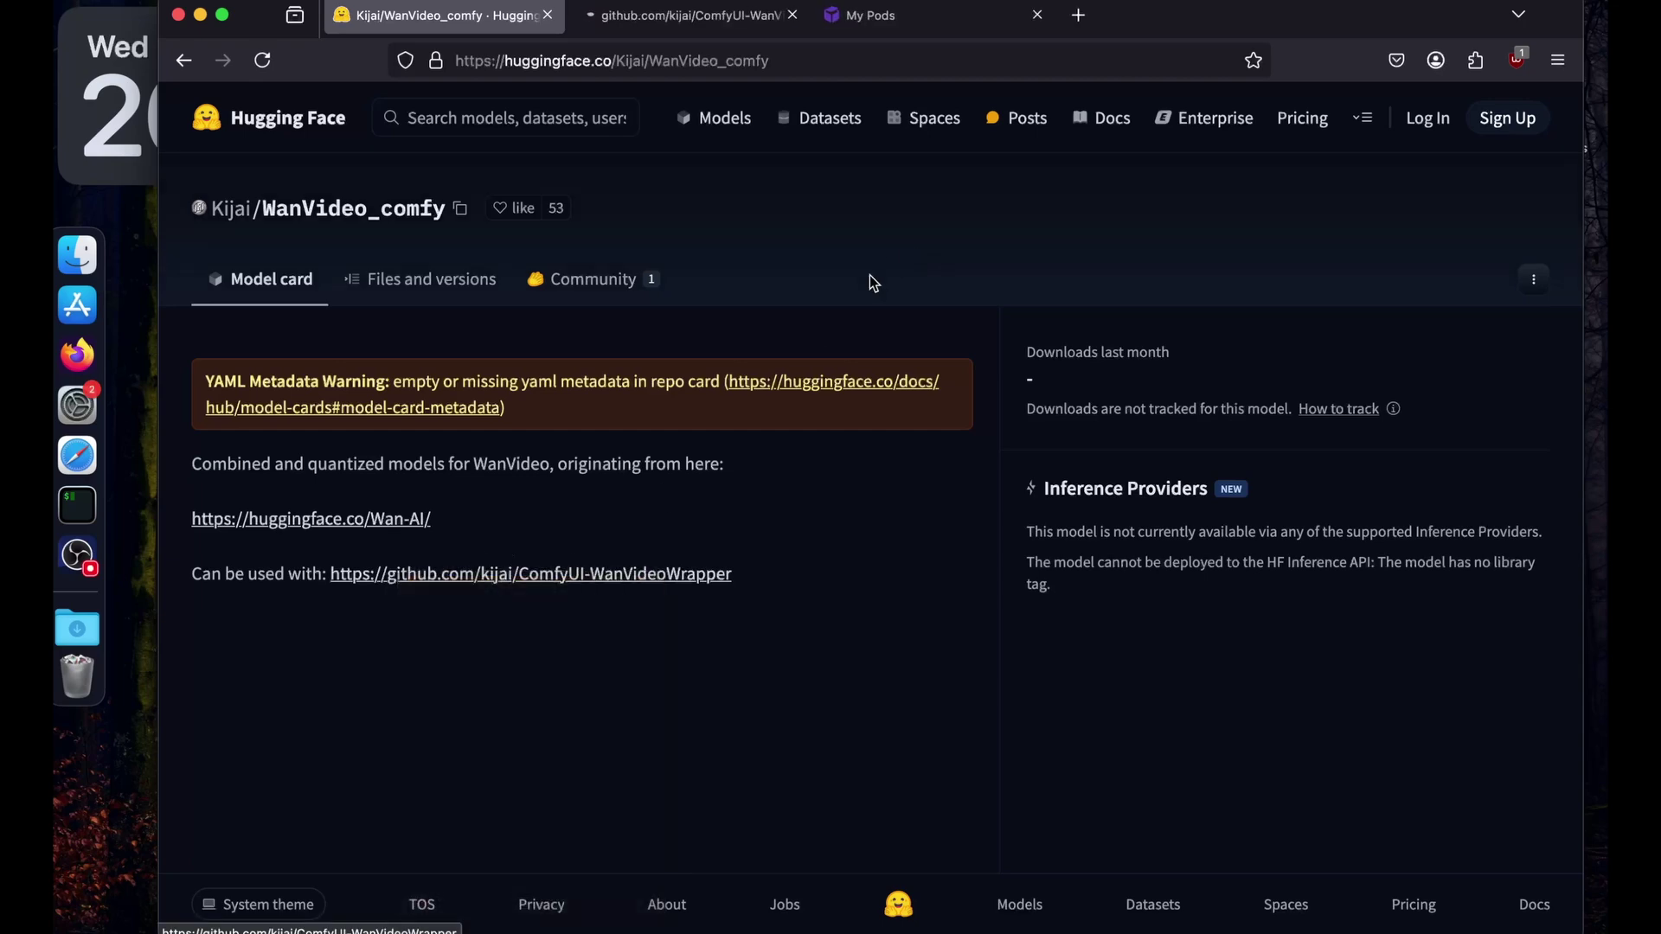
click(609, 26)
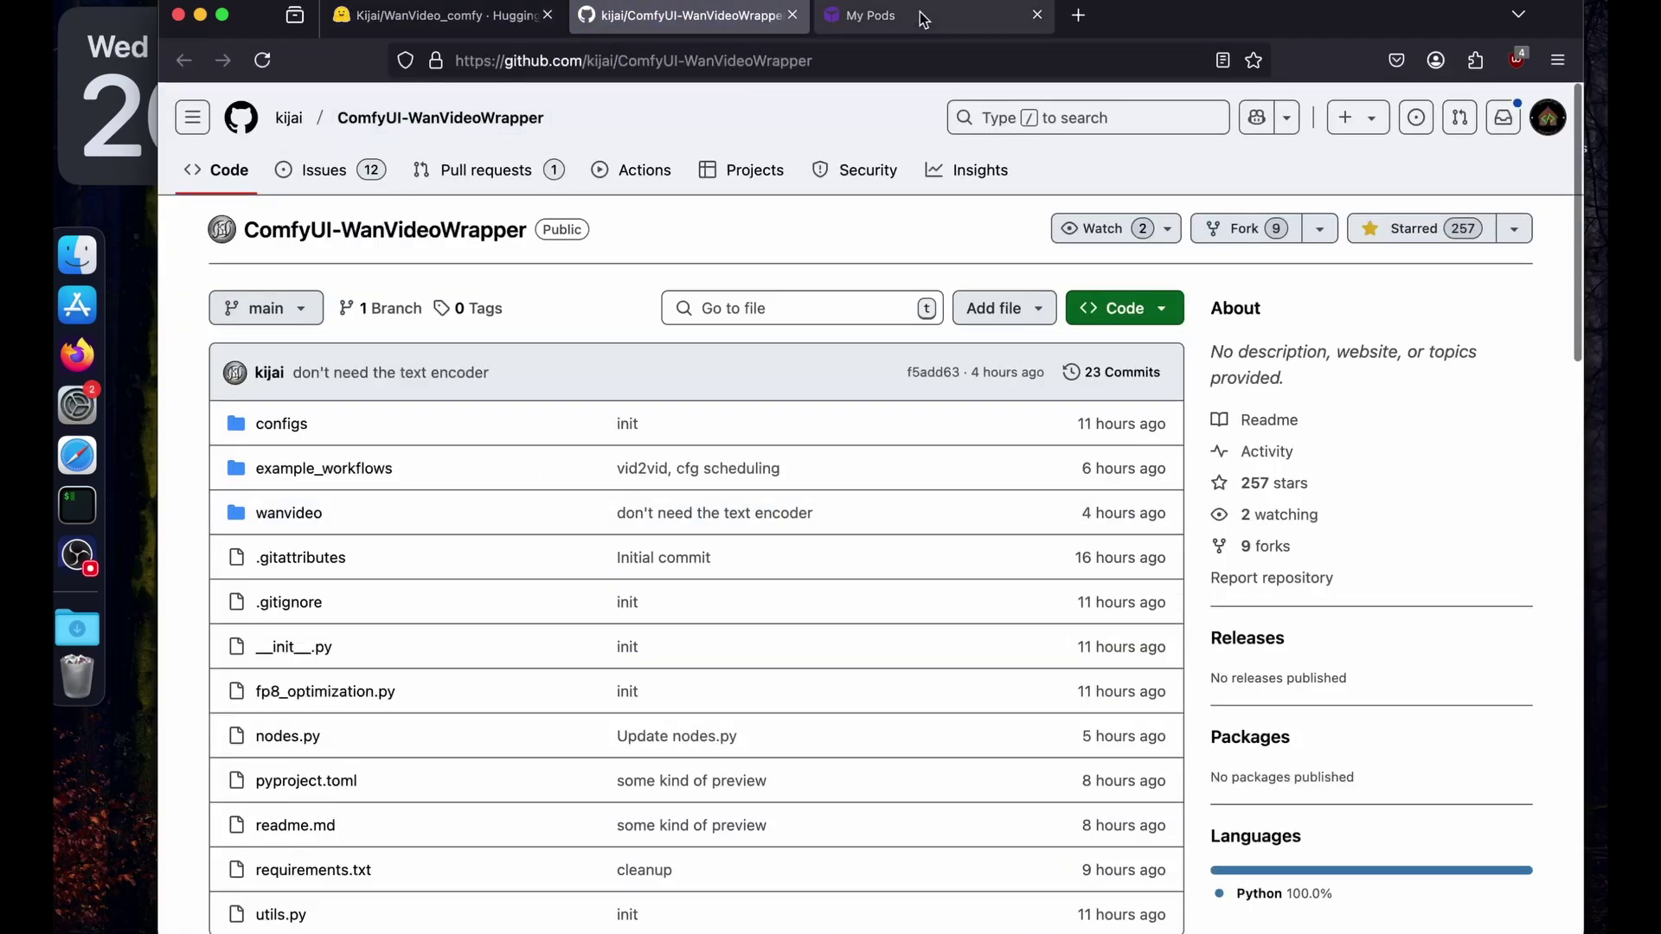
click(895, 15)
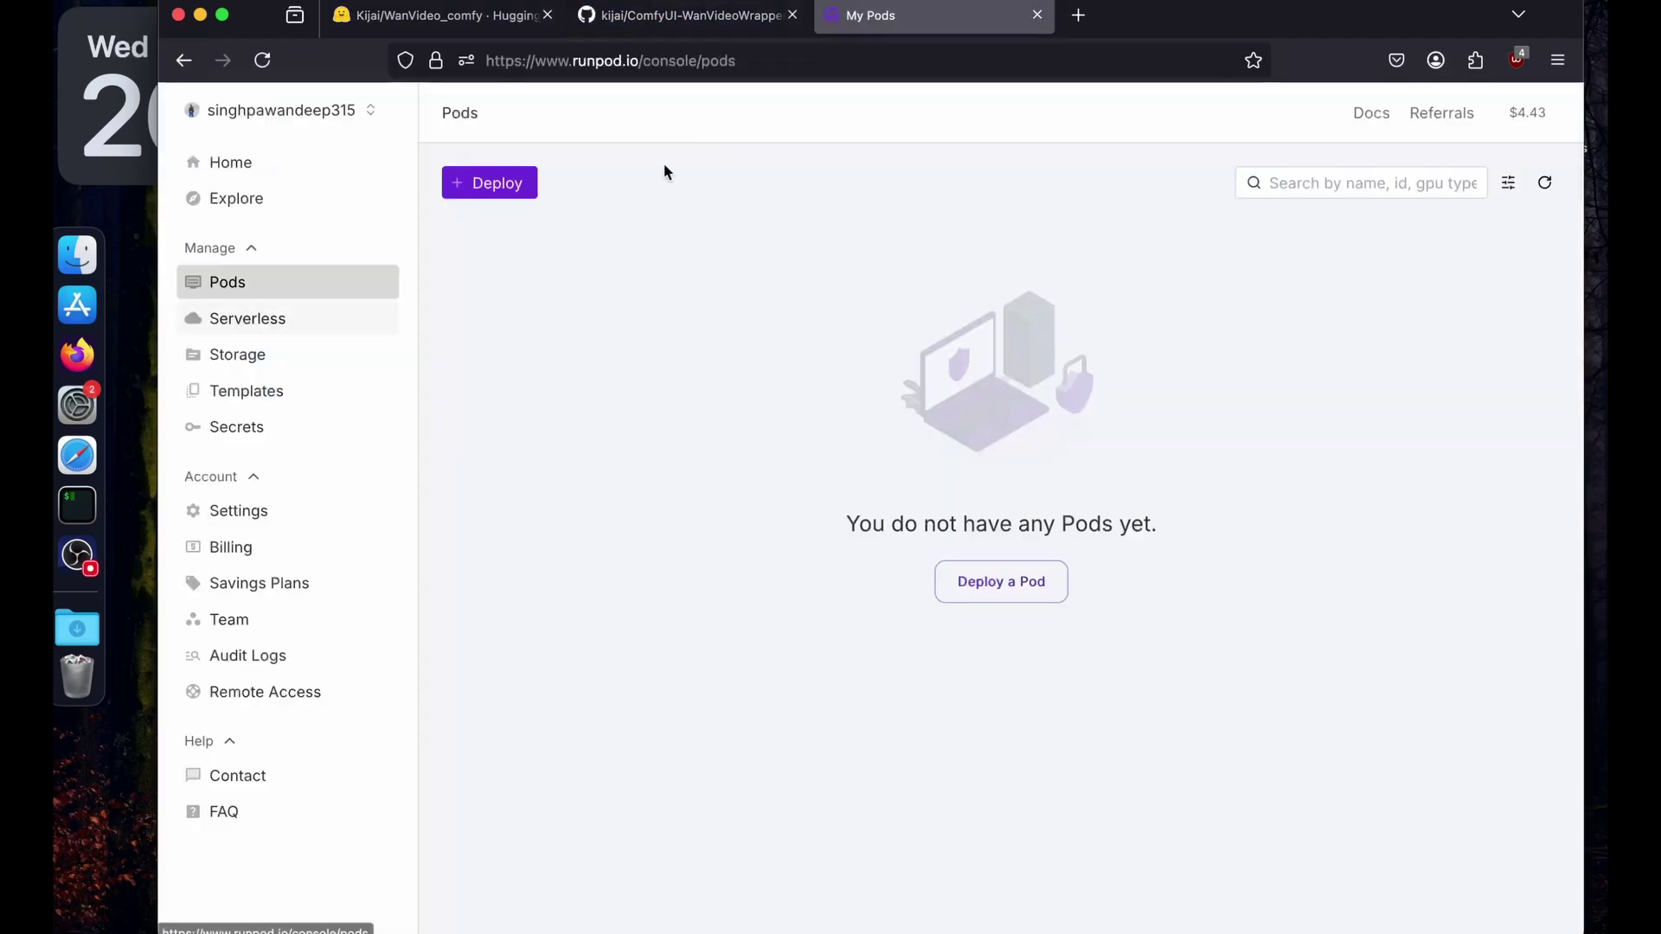
- Start a new pod on Community Cloud with an RTX A4000 GPU
click(497, 192)
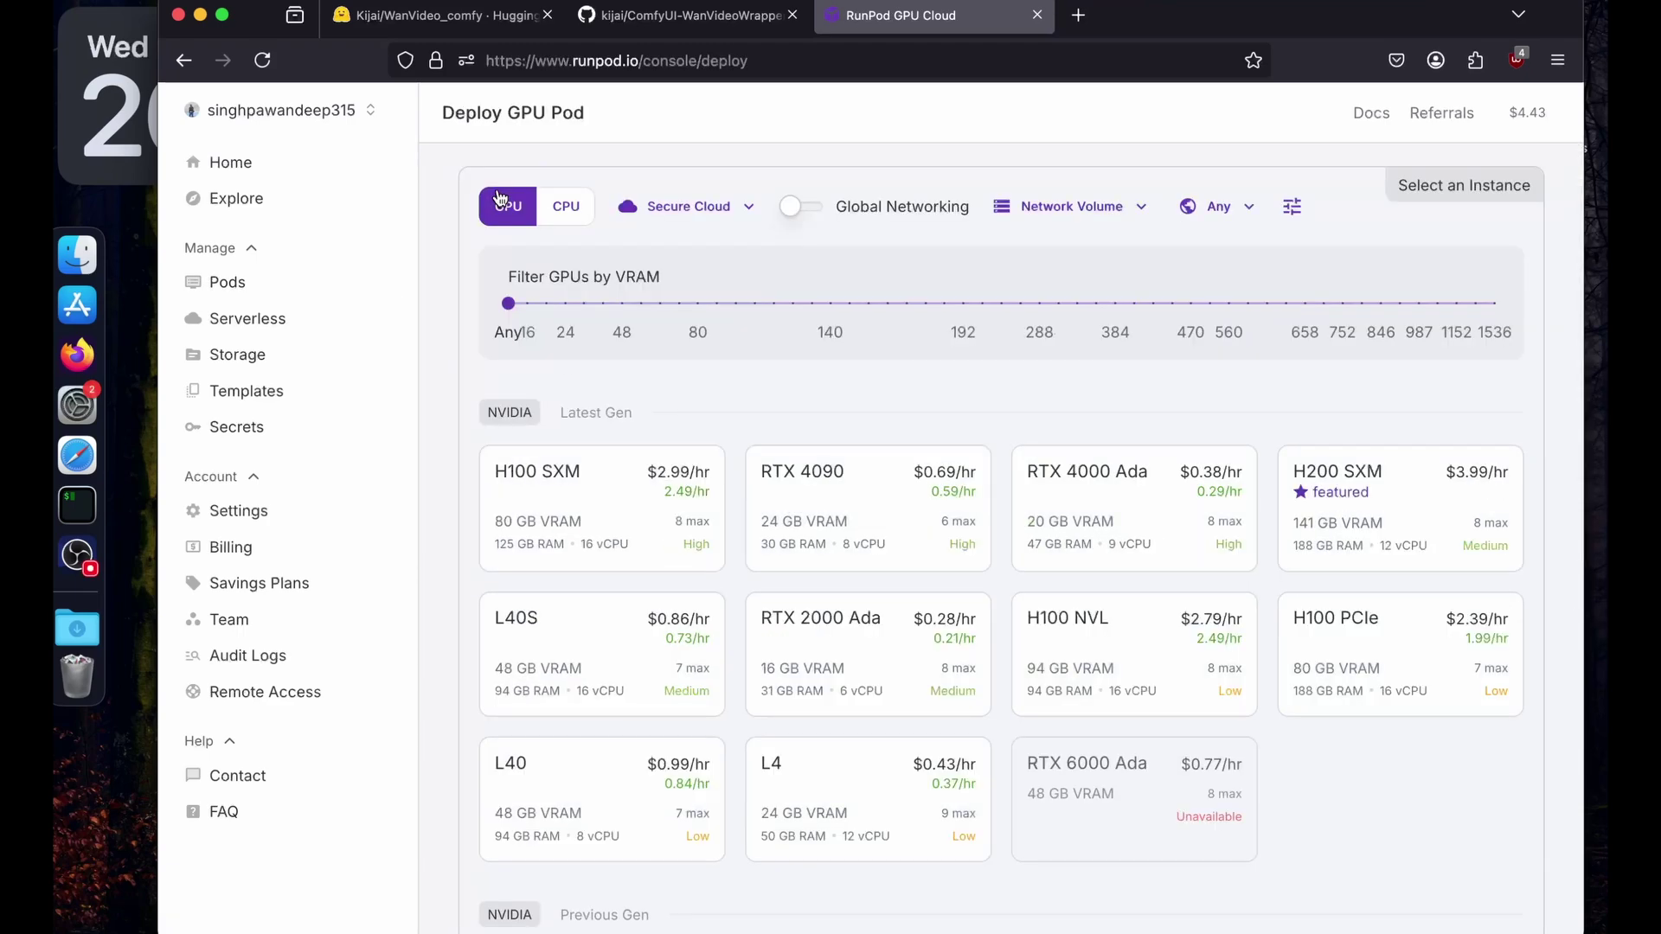
click(679, 205)
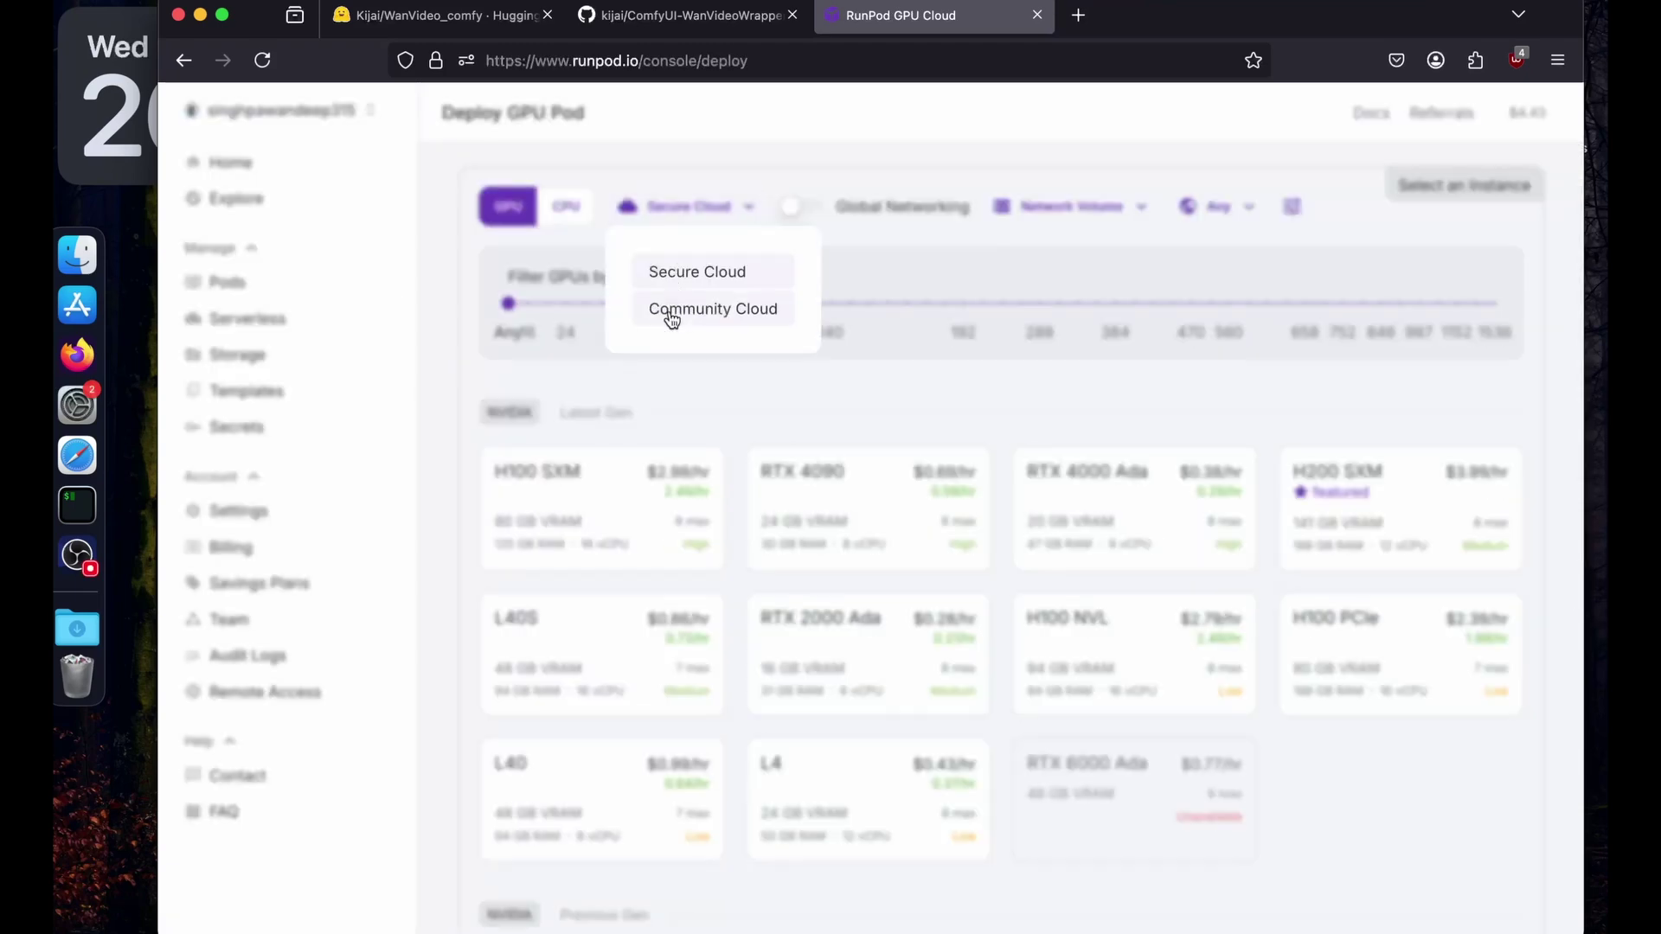
click(665, 312)
scroll(863, 338, down, 10)
scroll(1222, 493, up, 1)
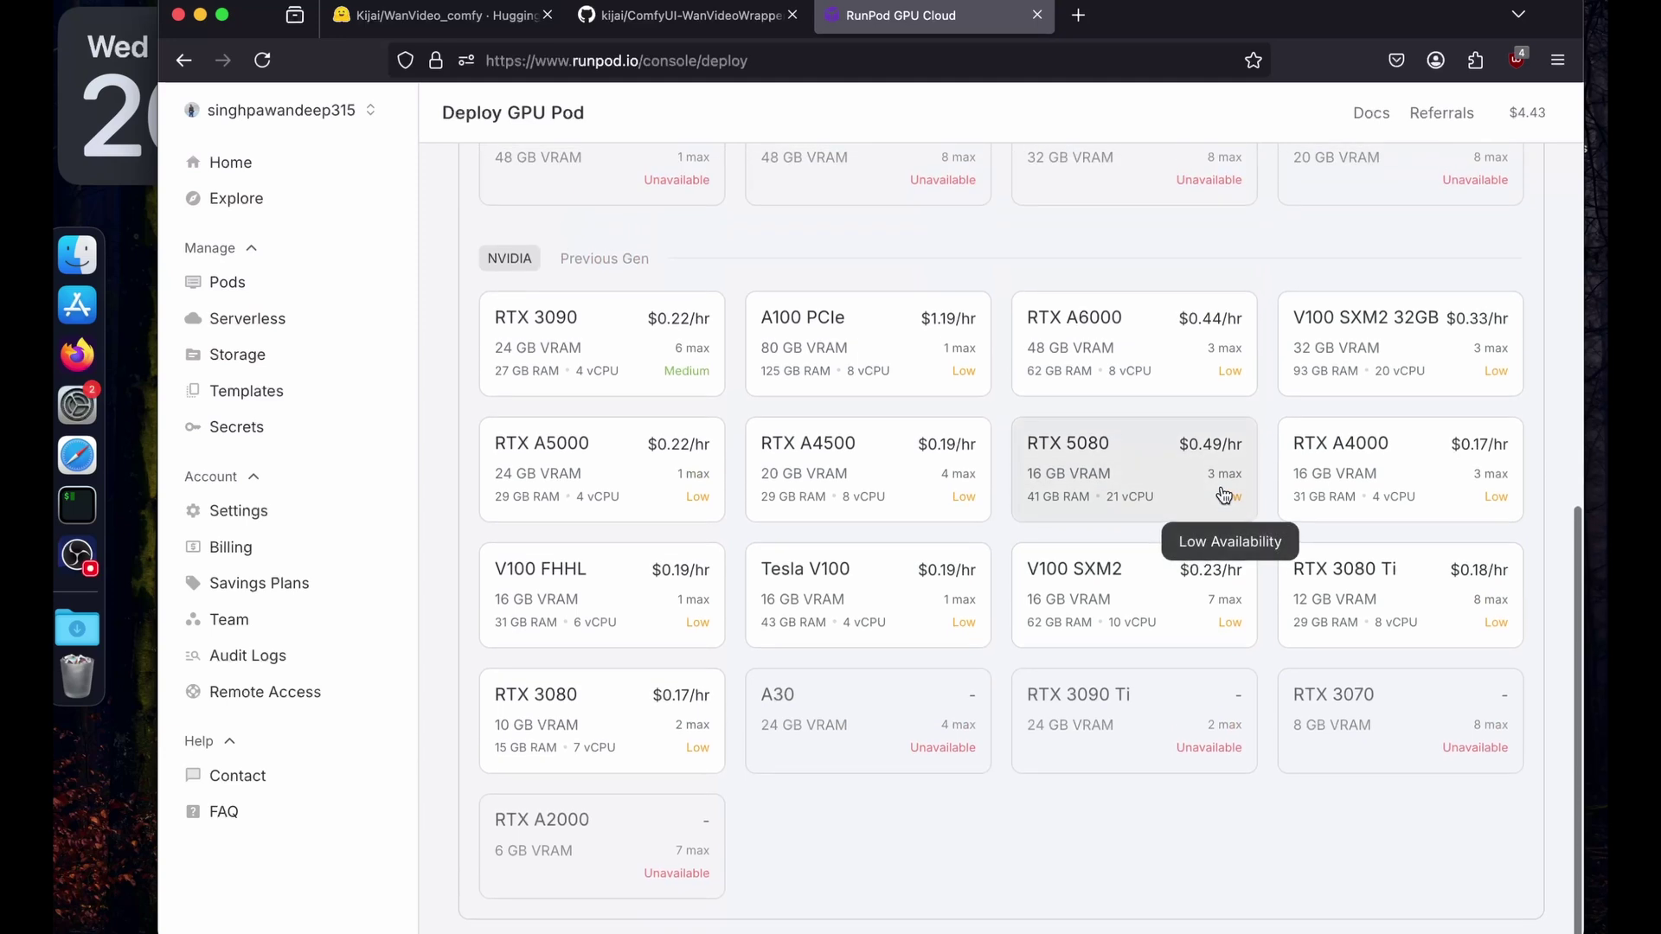
click(1387, 478)
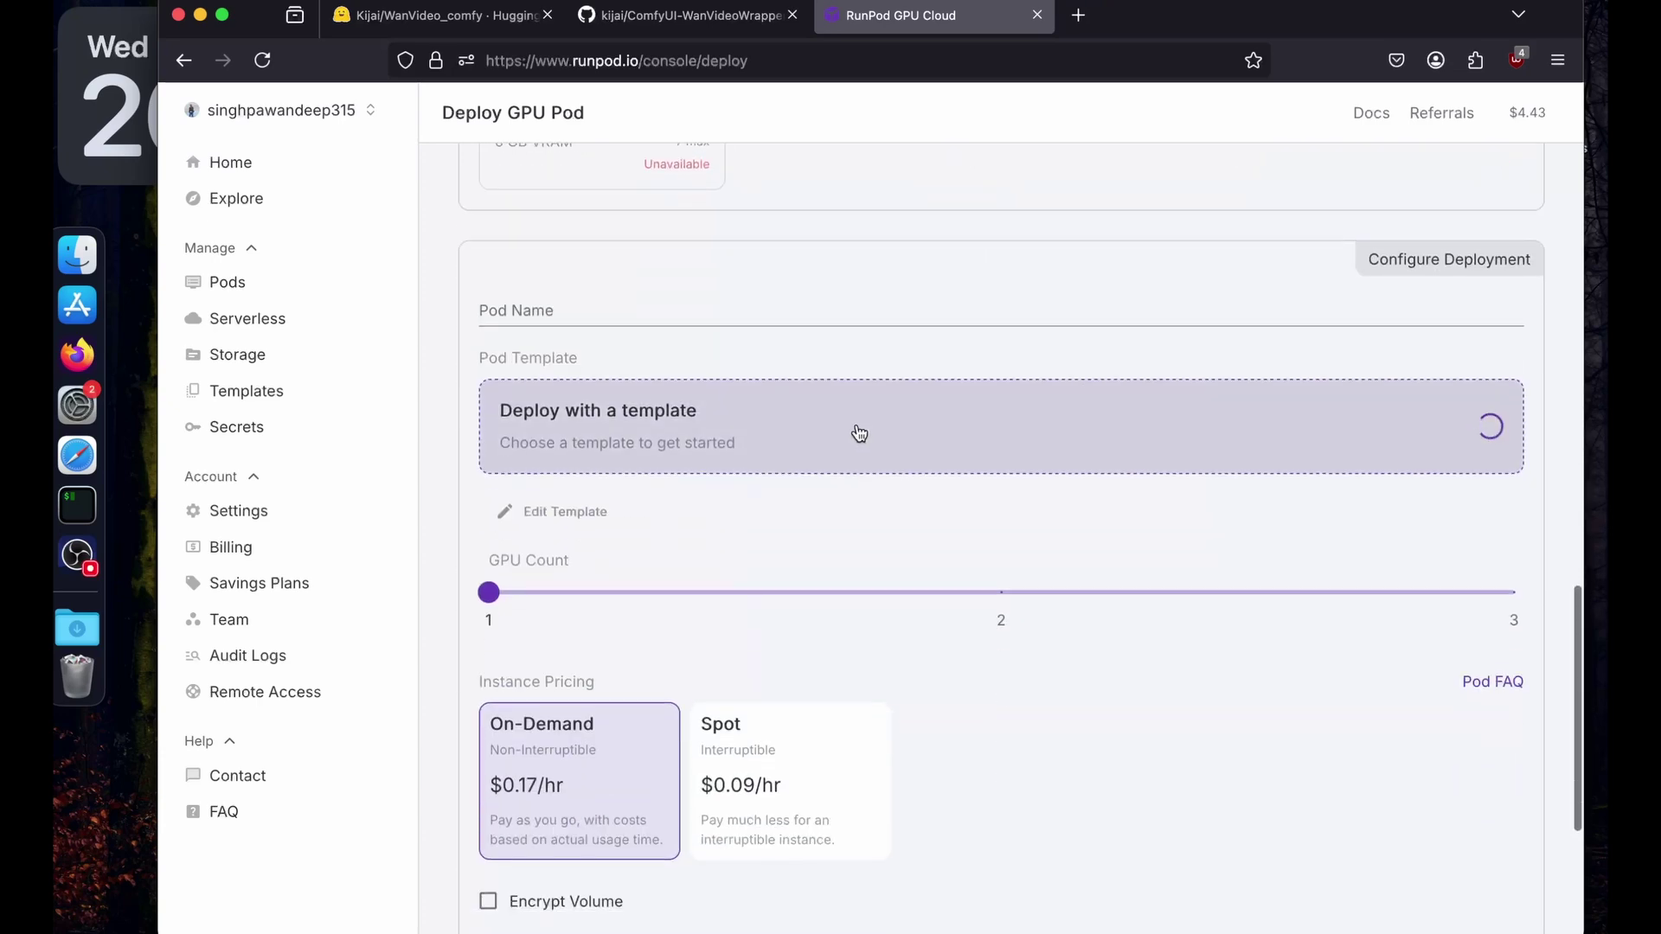
- Choose the RunPod Pytorch 2.4.0 template and deploy the pod on demand
click(565, 321)
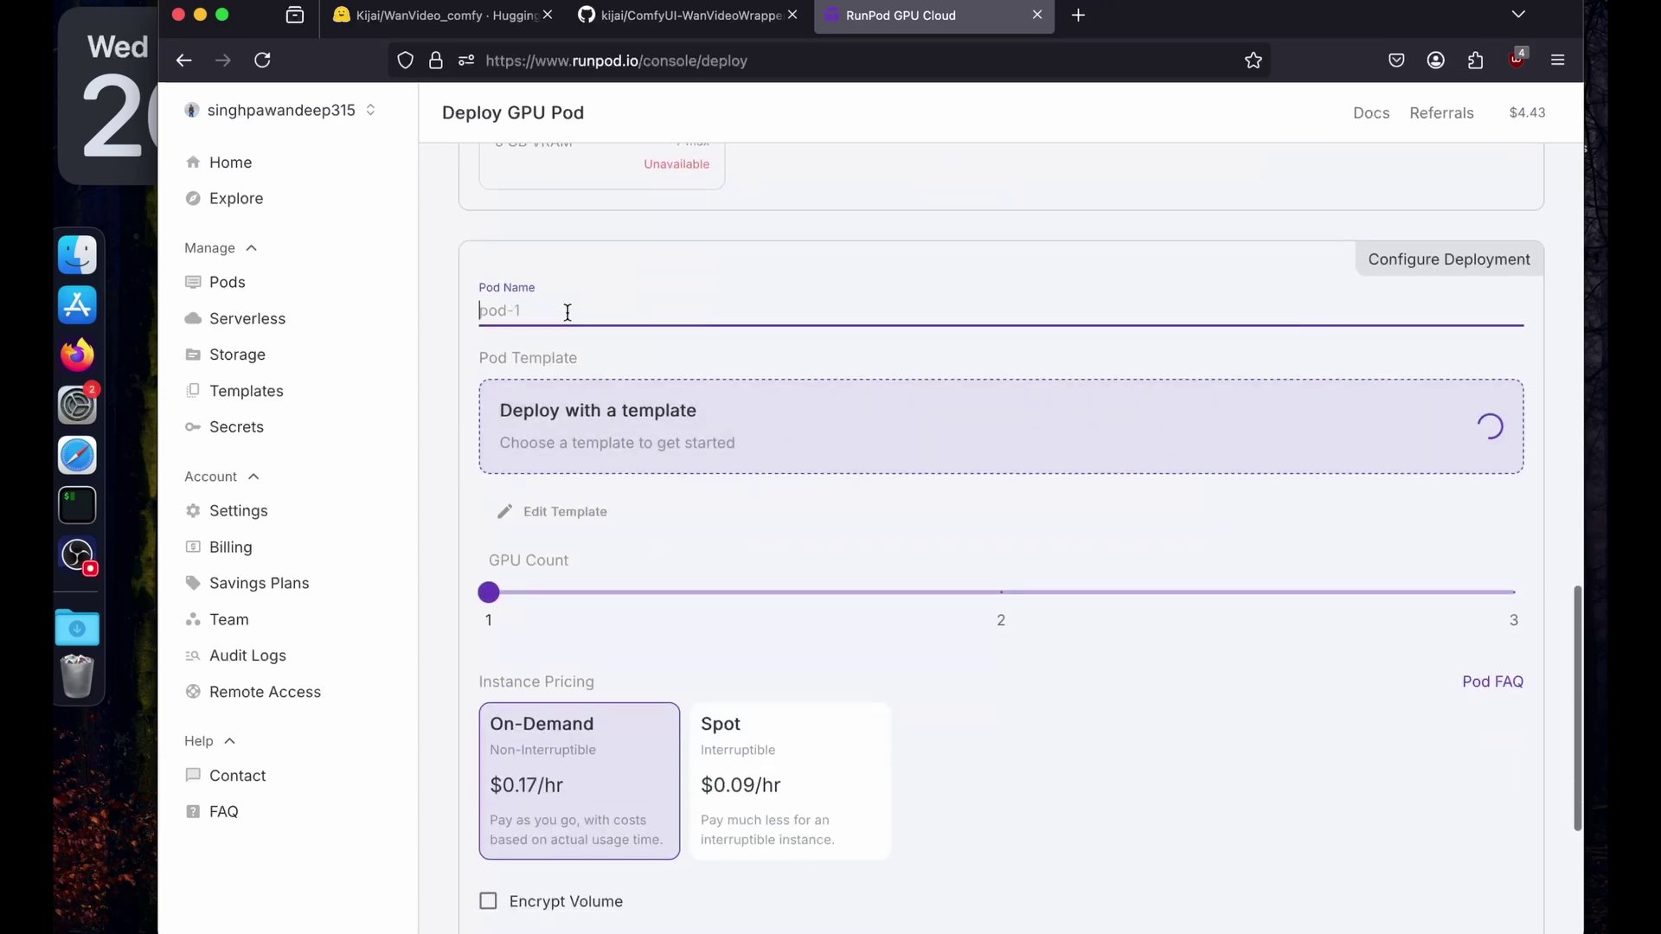
click(571, 438)
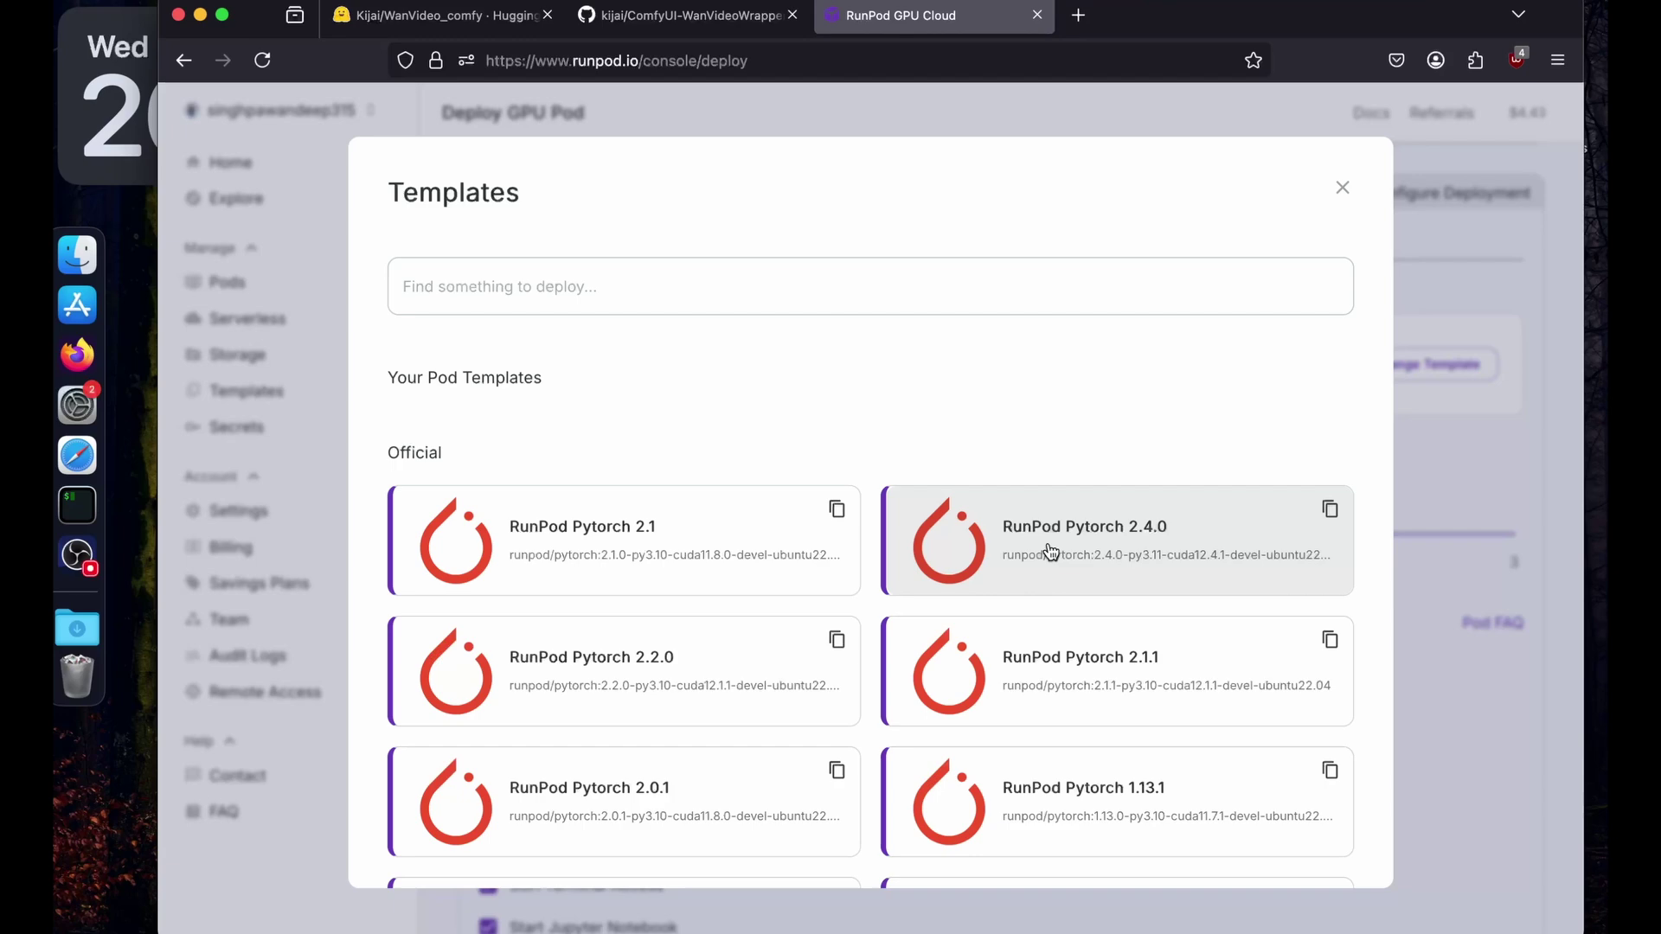
click(1156, 582)
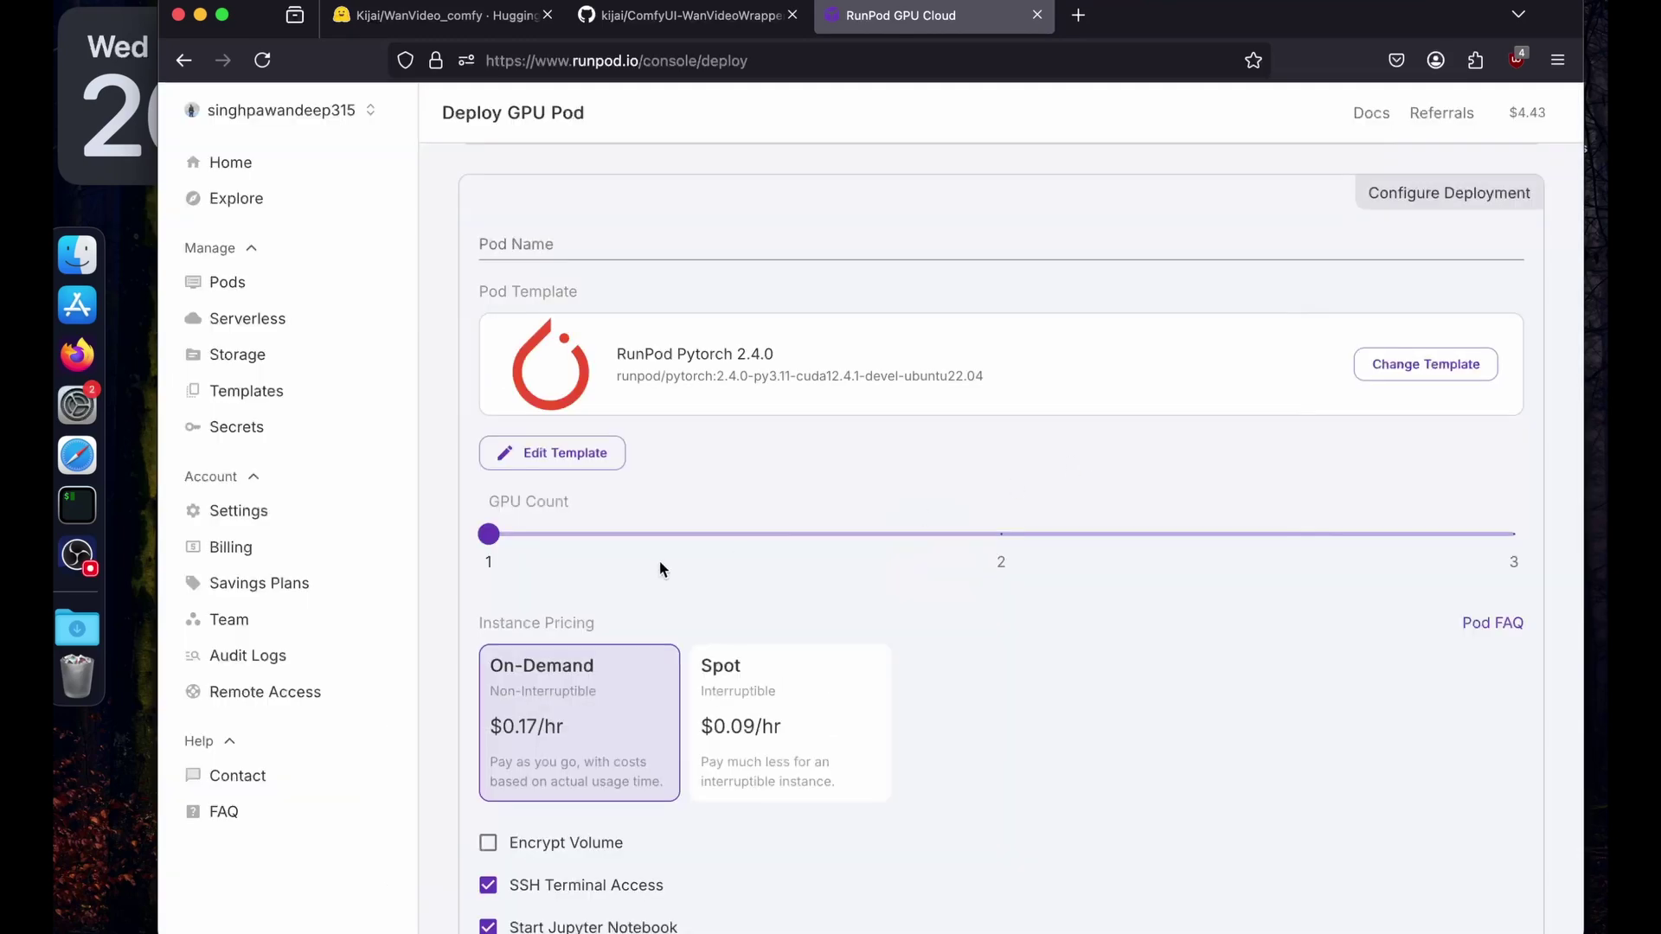
scroll(659, 561, down, 5)
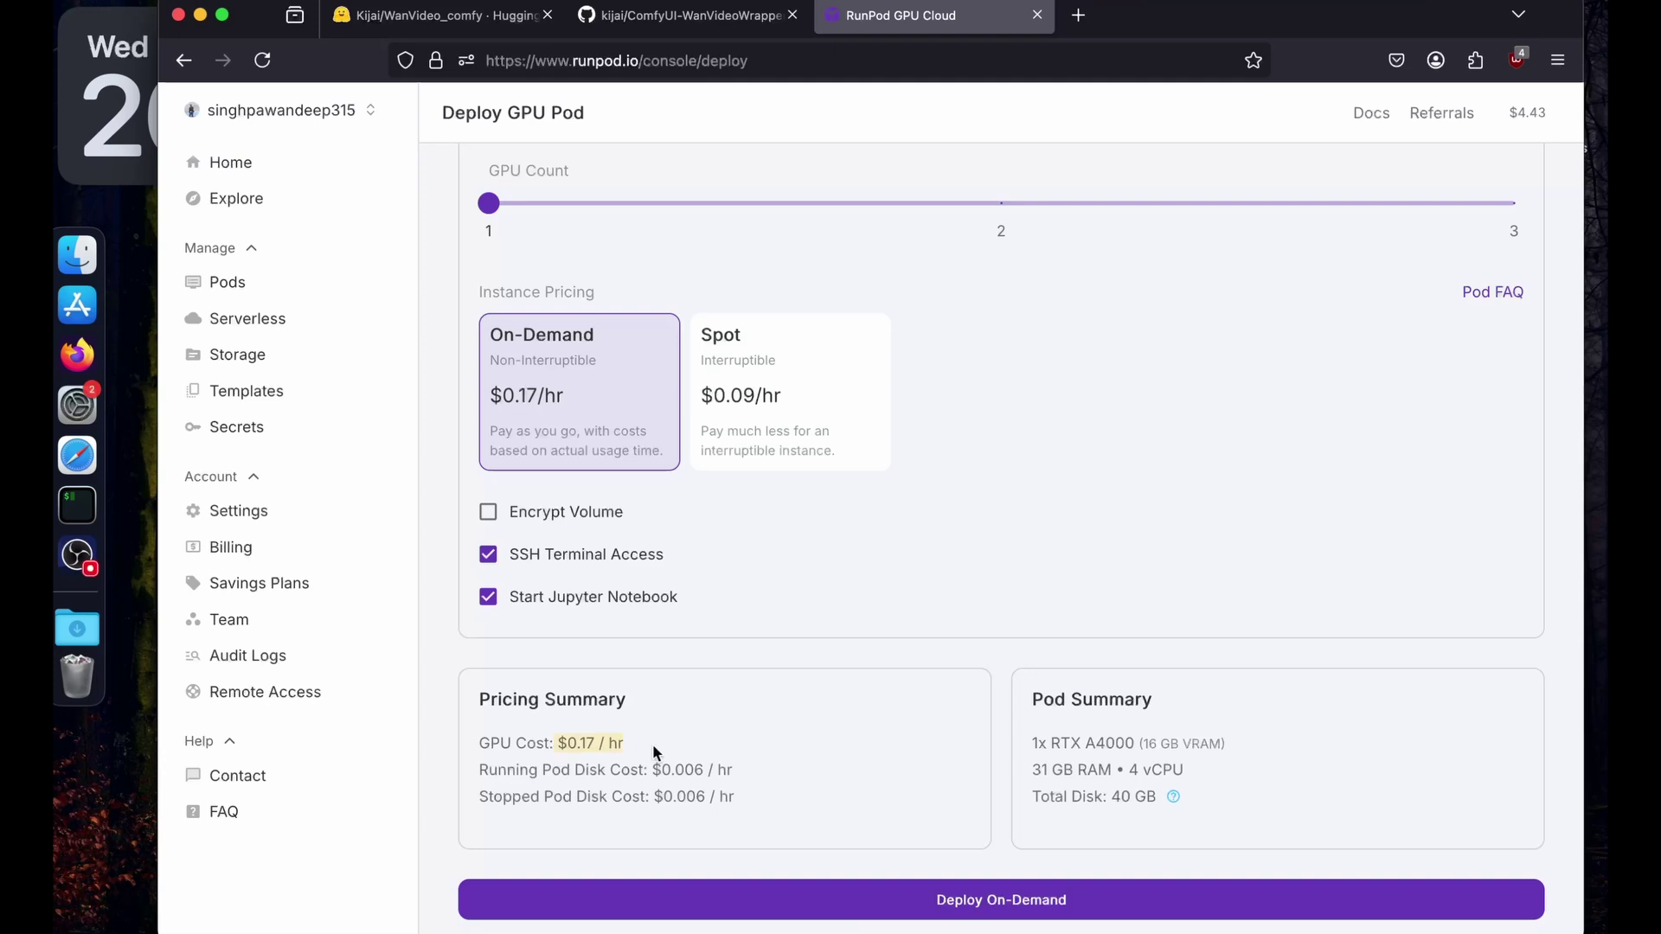
click(640, 893)
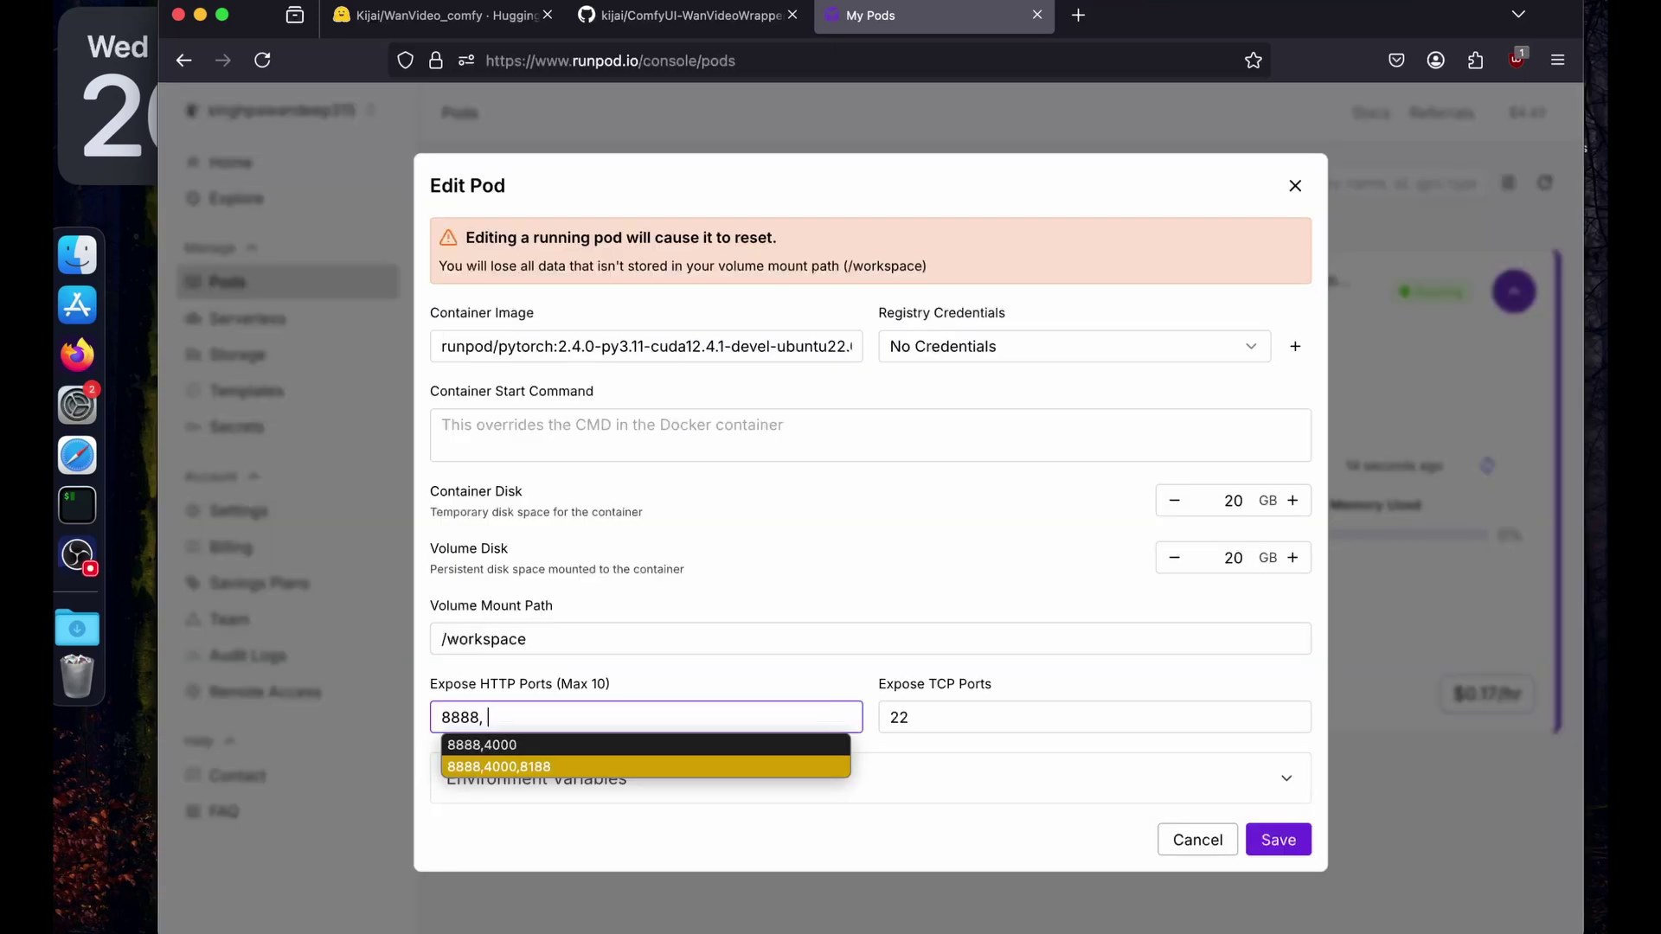
- Save exposed HTTP ports 8888,4000,8188 on the pod and expand it to view its logs
key(Return)
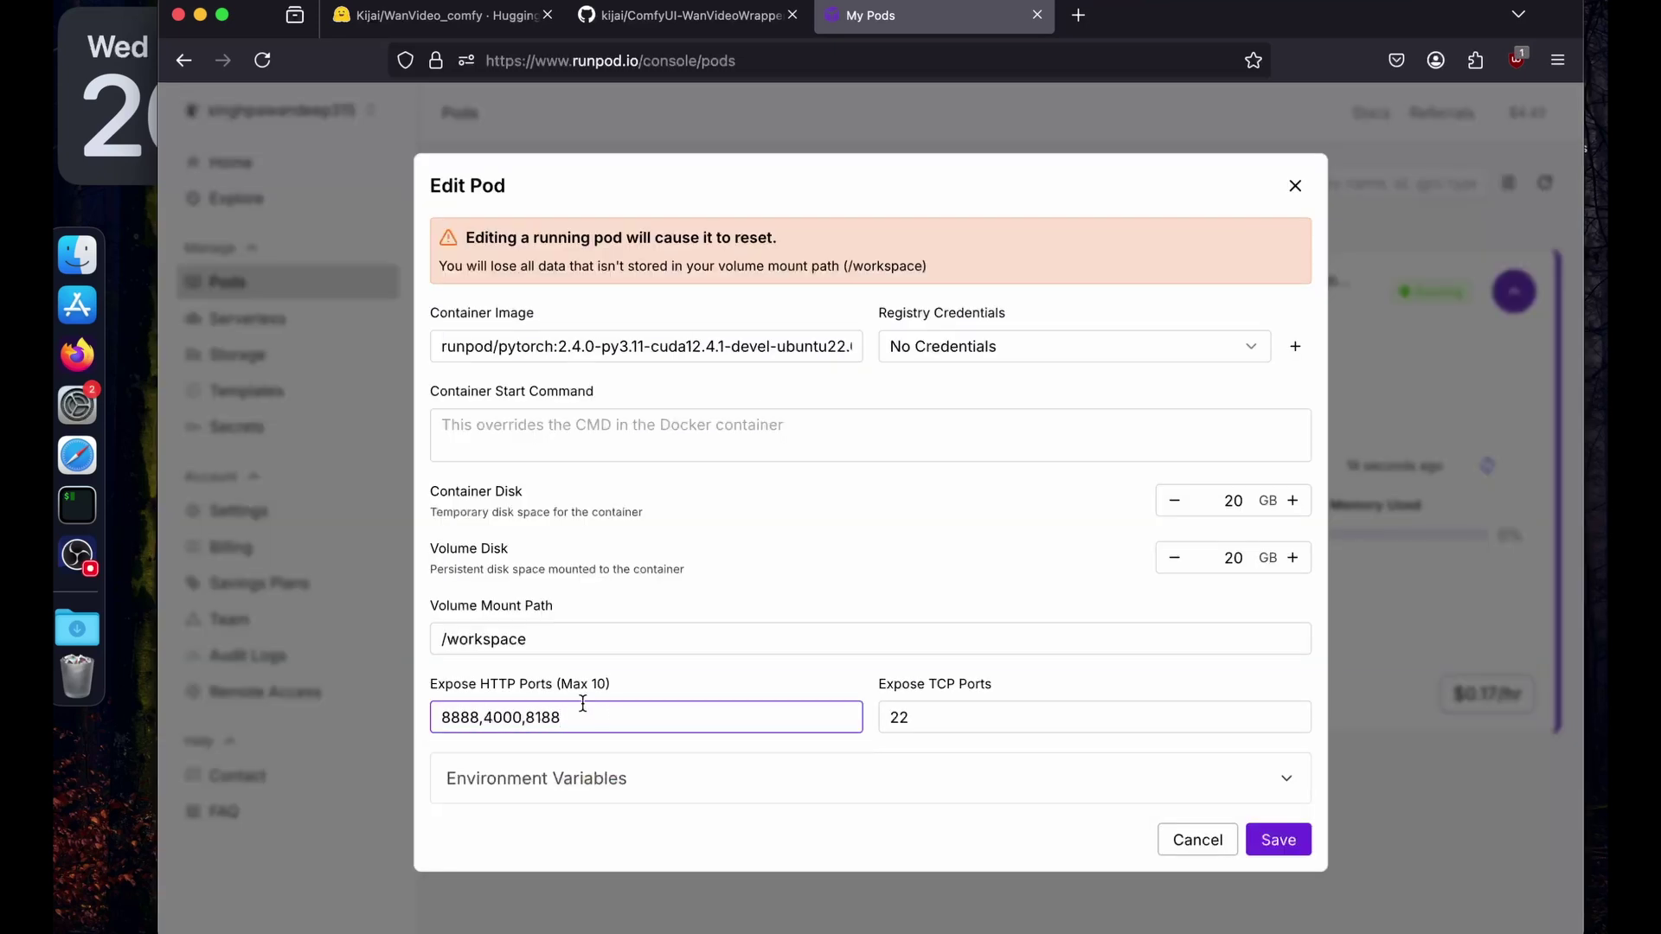
click(581, 715)
click(1278, 841)
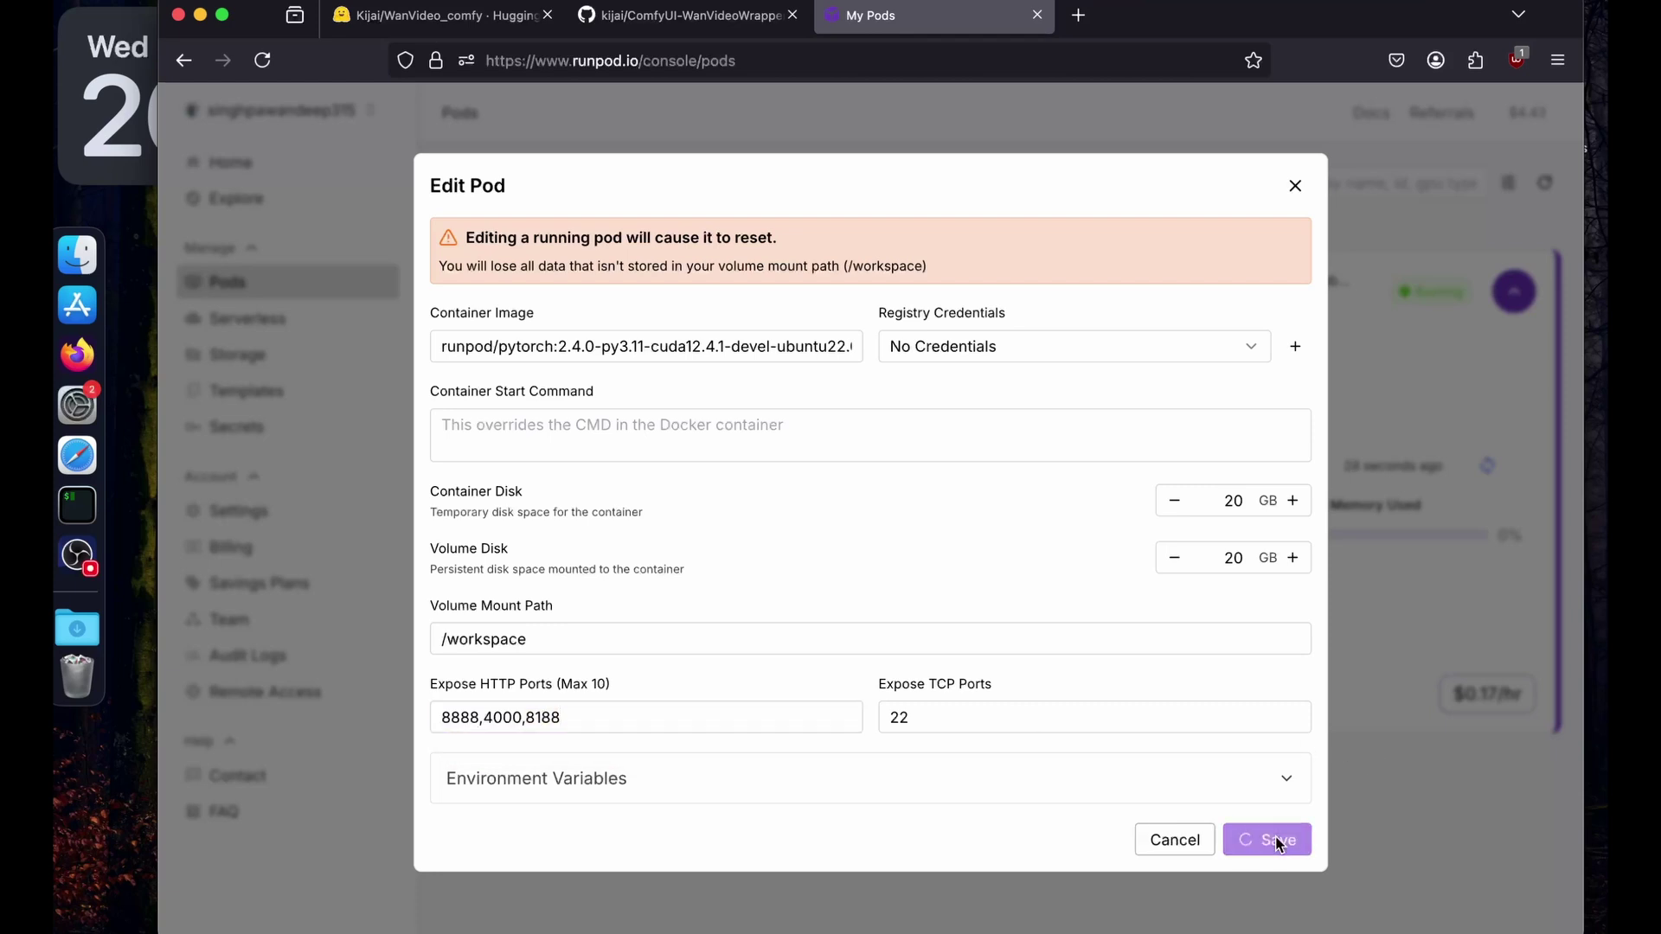
click(1514, 281)
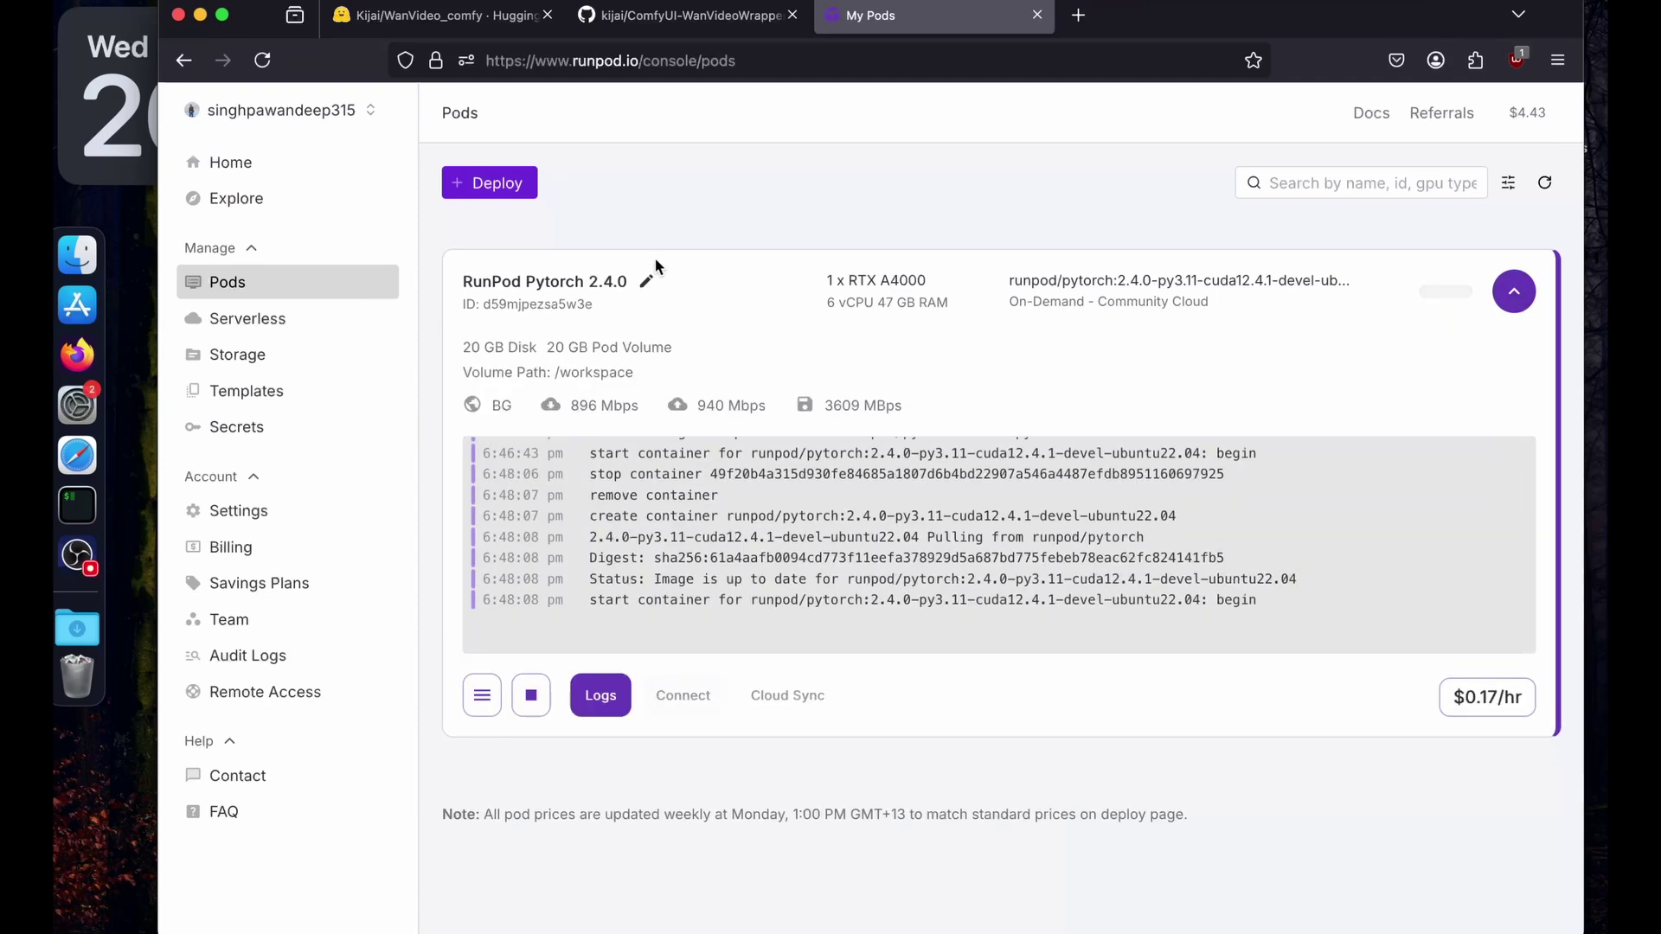
- Revisit the Community Cloud RTX A4000 deployment options
click(481, 185)
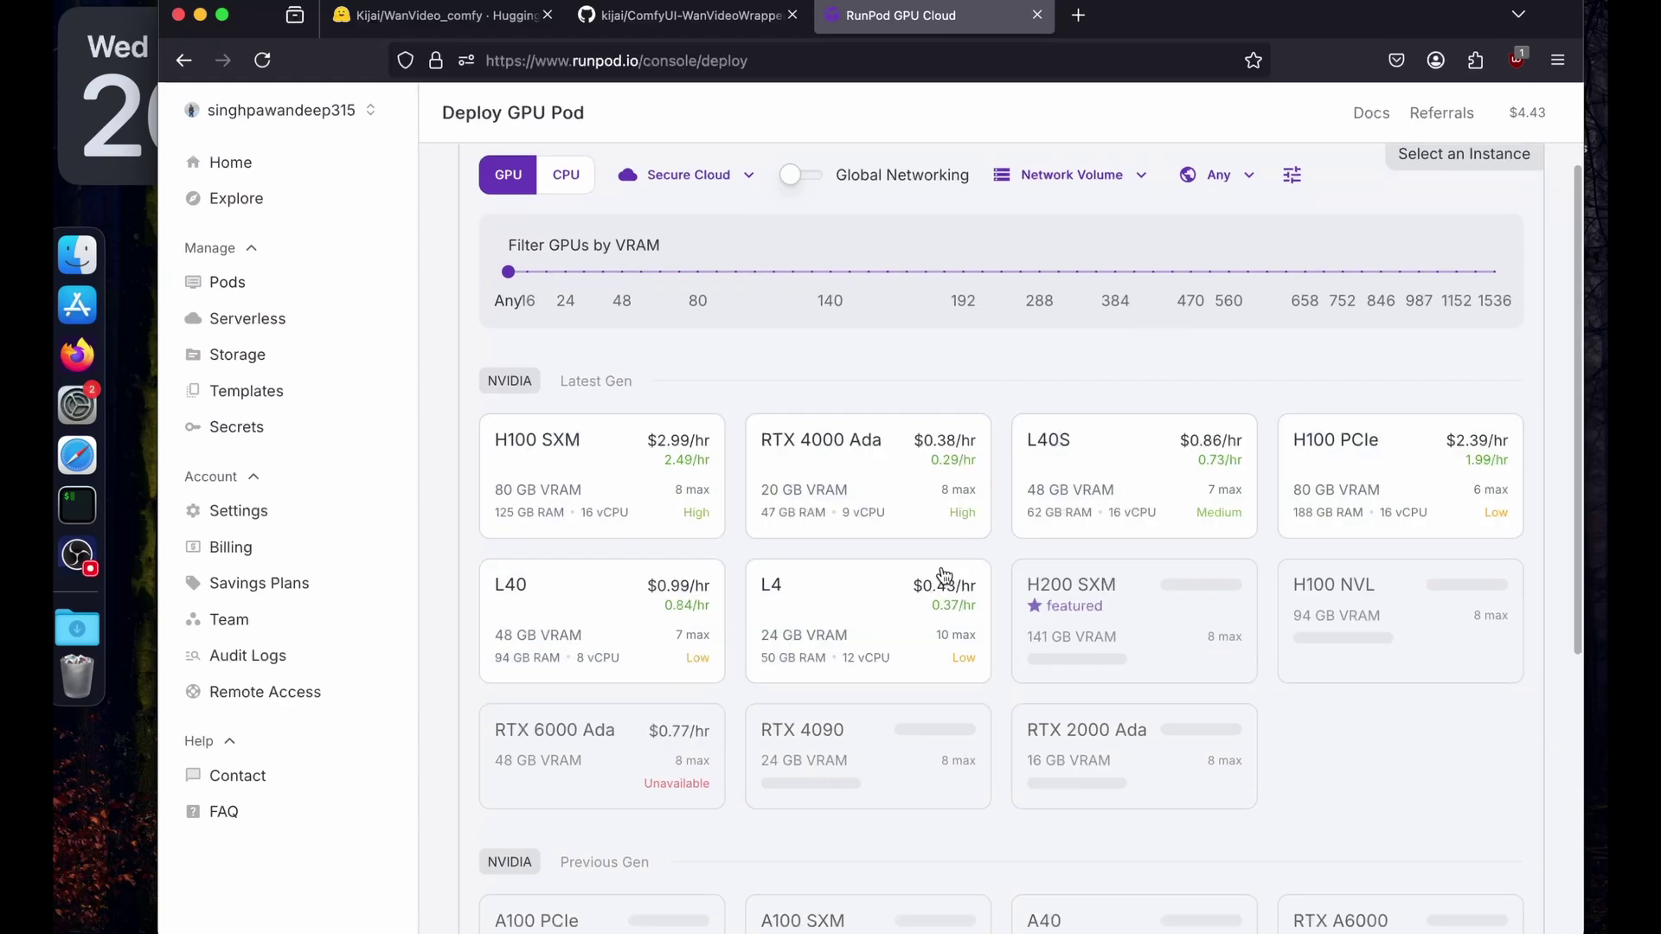
click(688, 208)
click(670, 307)
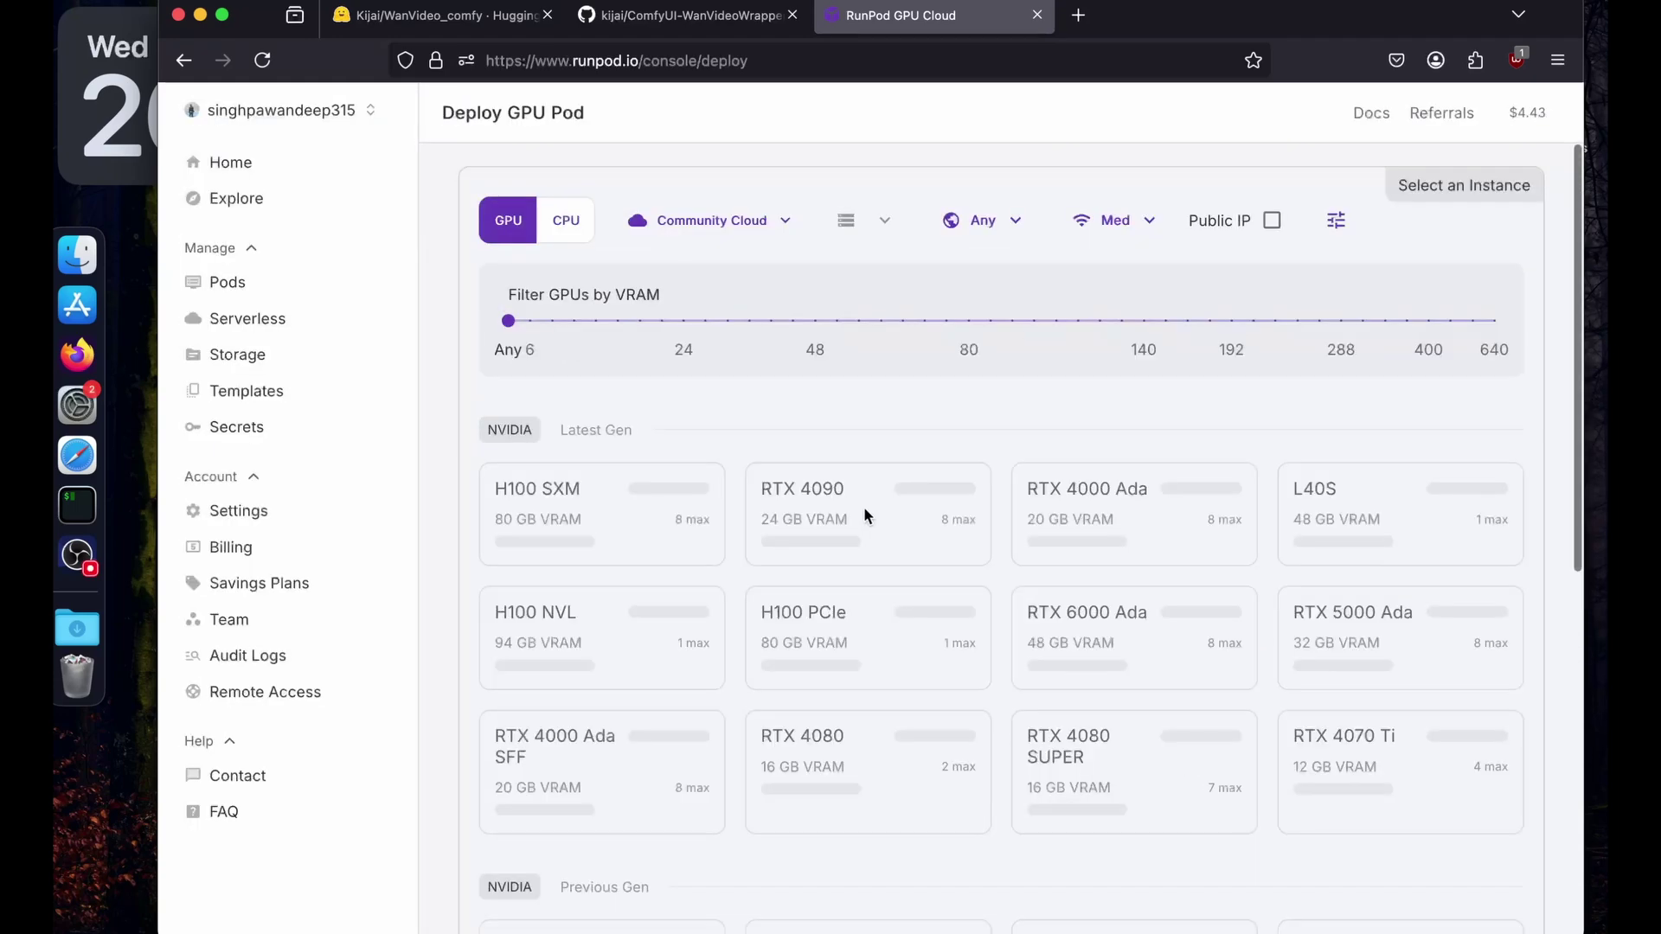
scroll(863, 506, down, 7)
click(1394, 493)
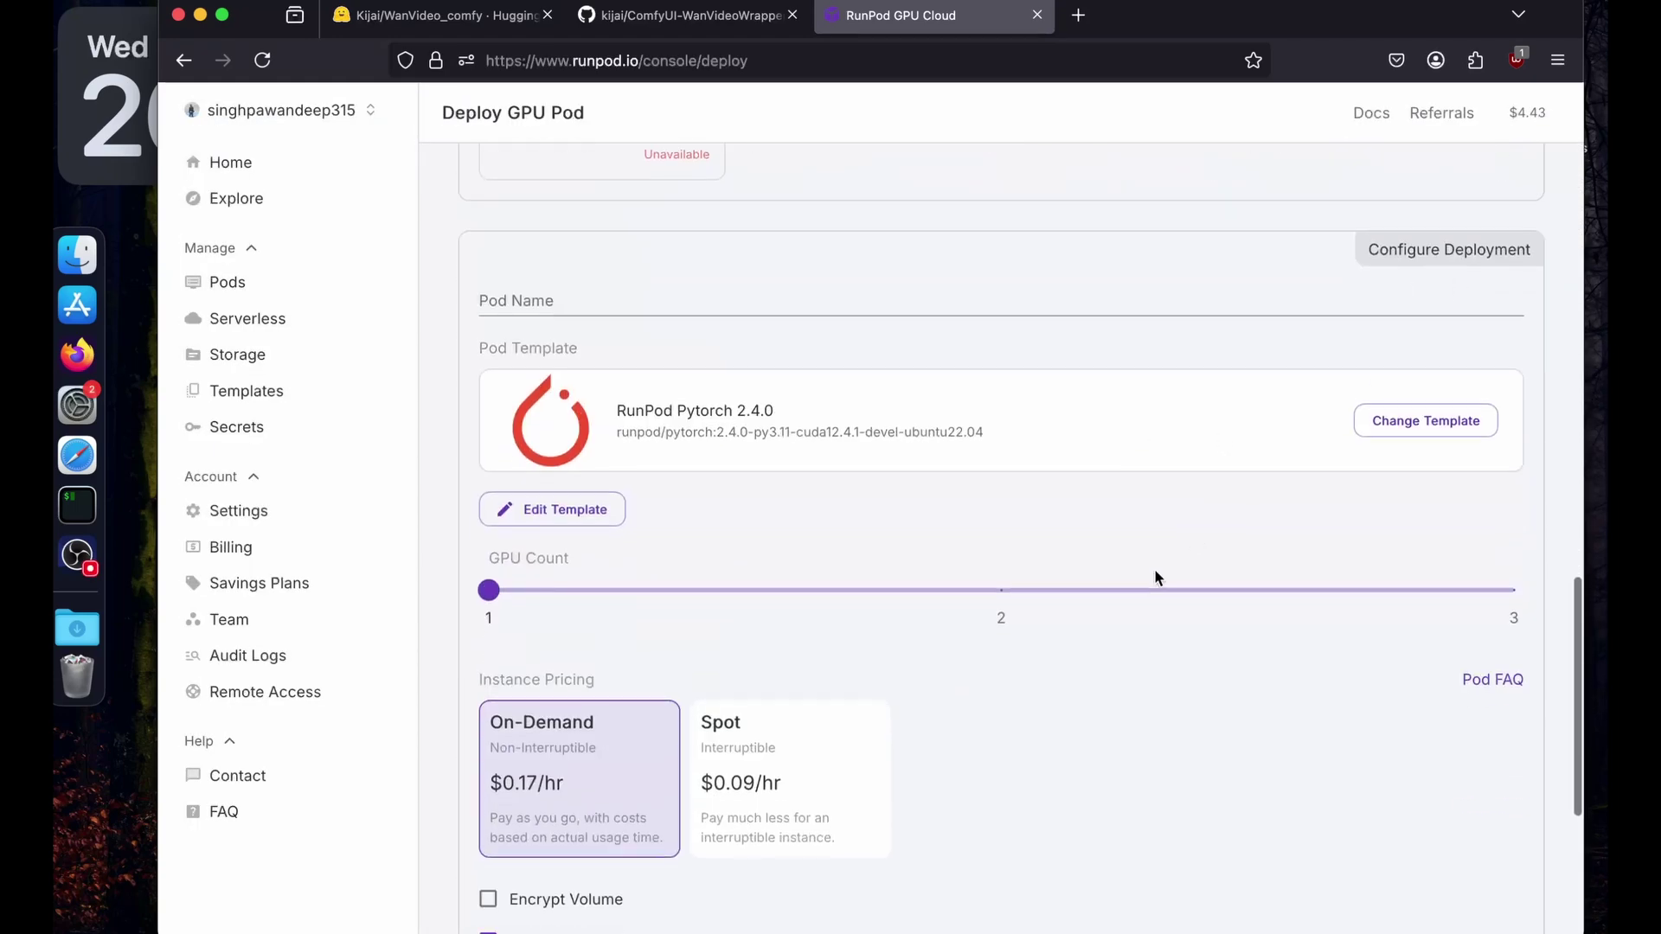
scroll(1154, 569, down, 2)
scroll(1154, 577, down, 2)
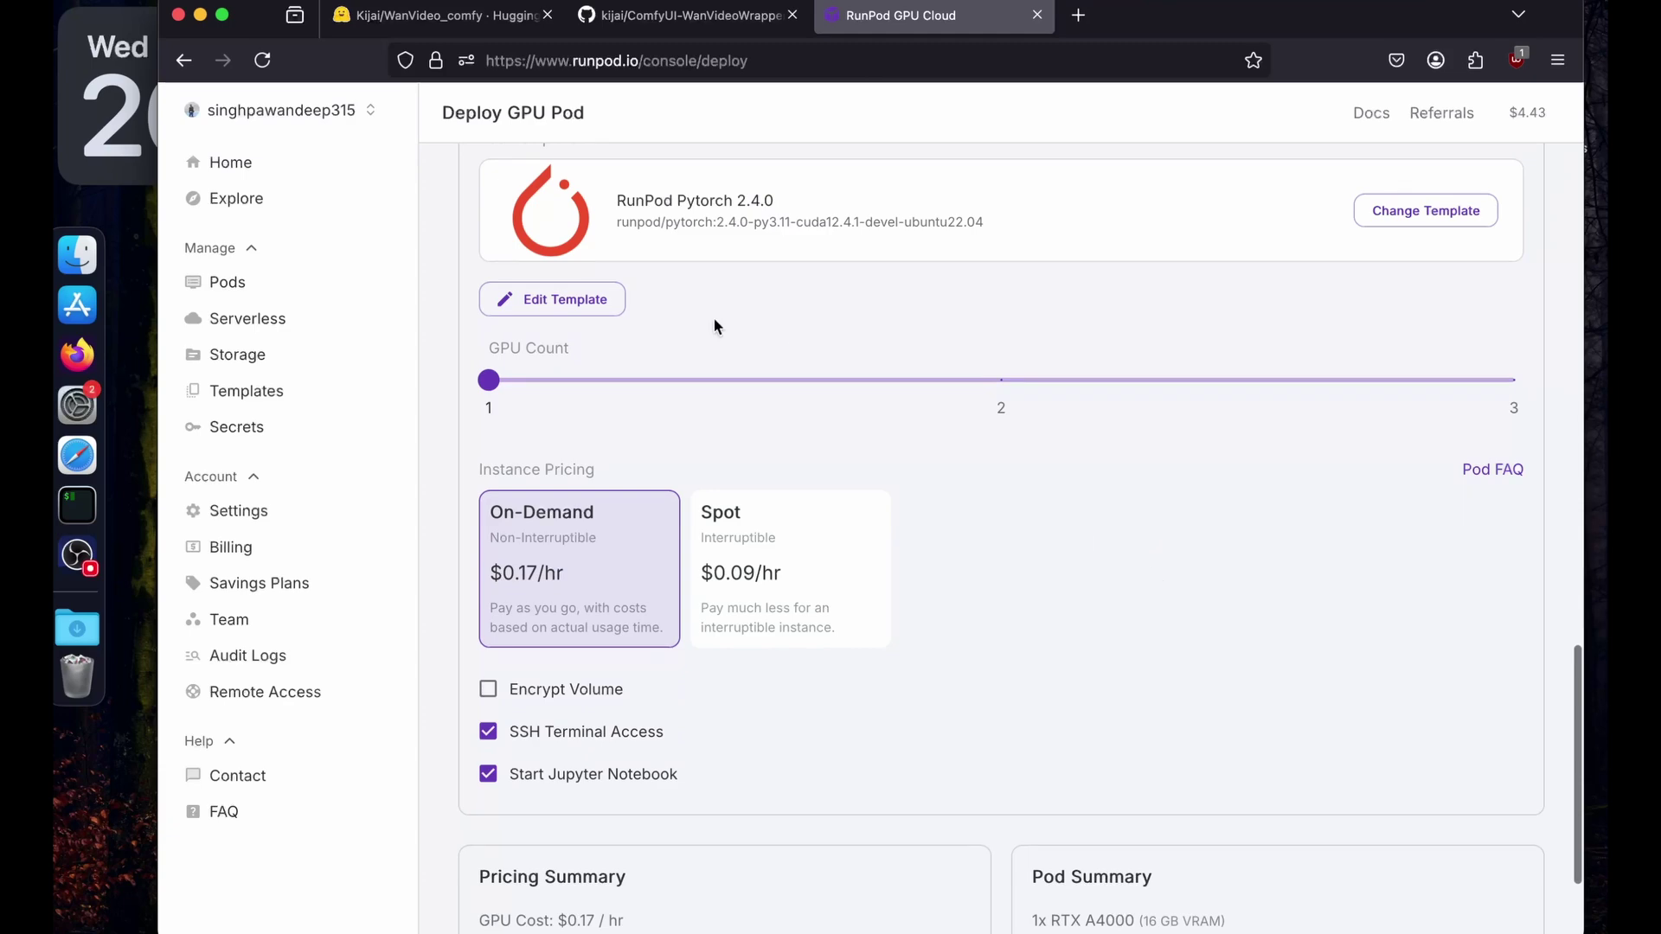
- Check the template's exposed HTTP ports override, then launch the running pod's web terminal
click(552, 300)
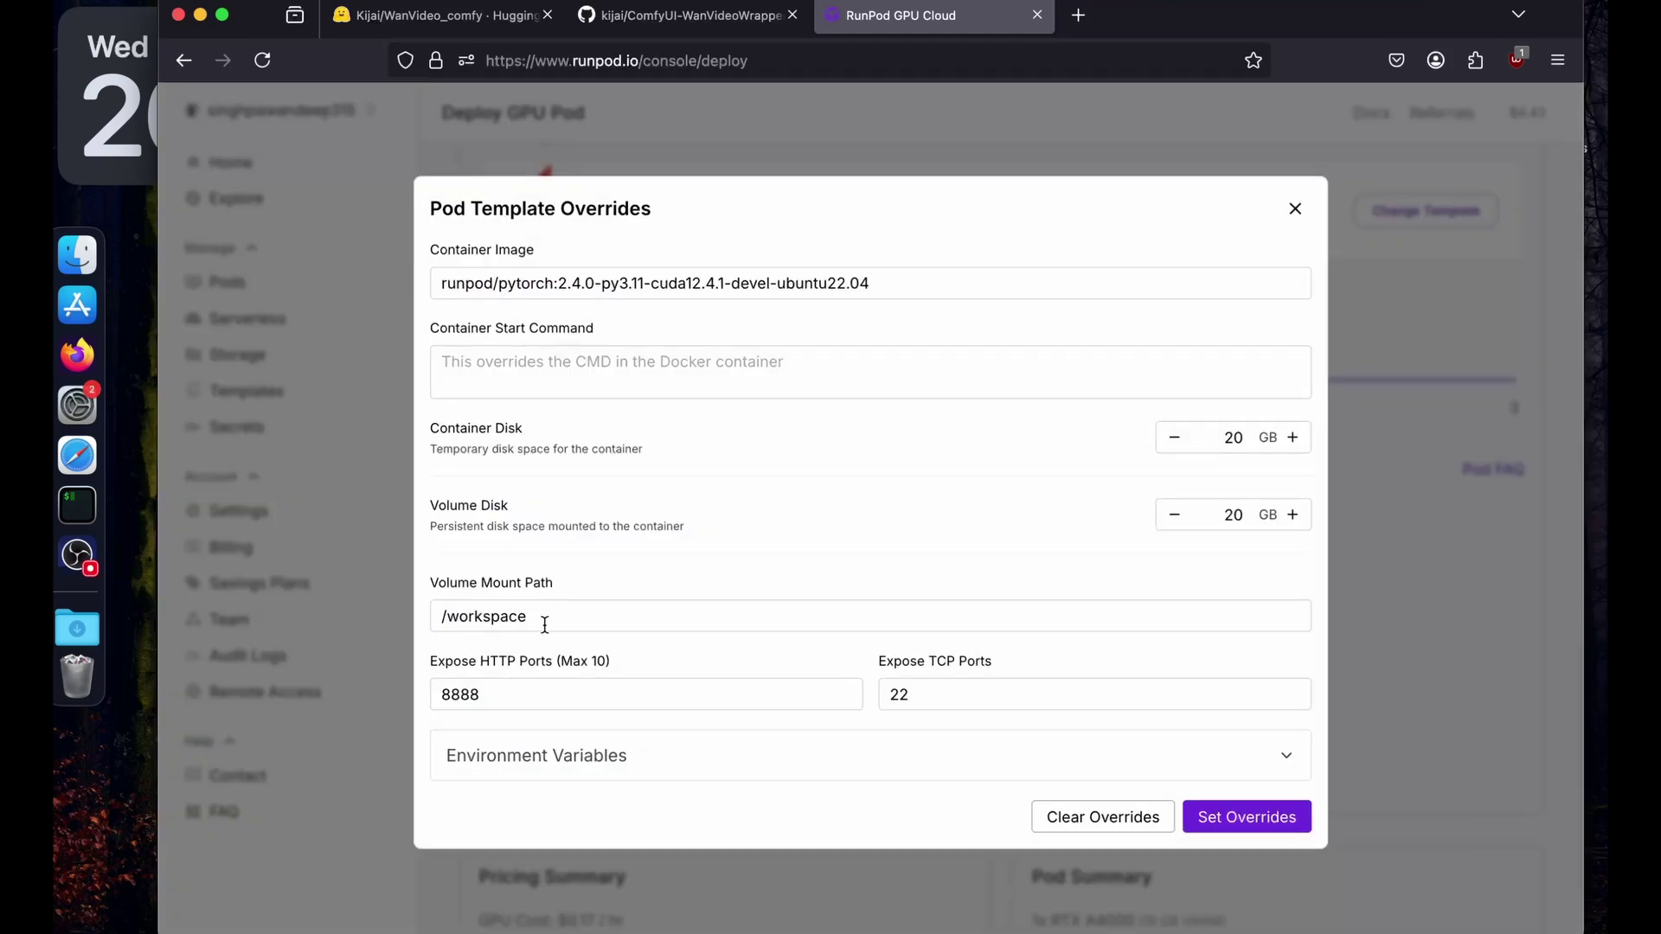
click(513, 693)
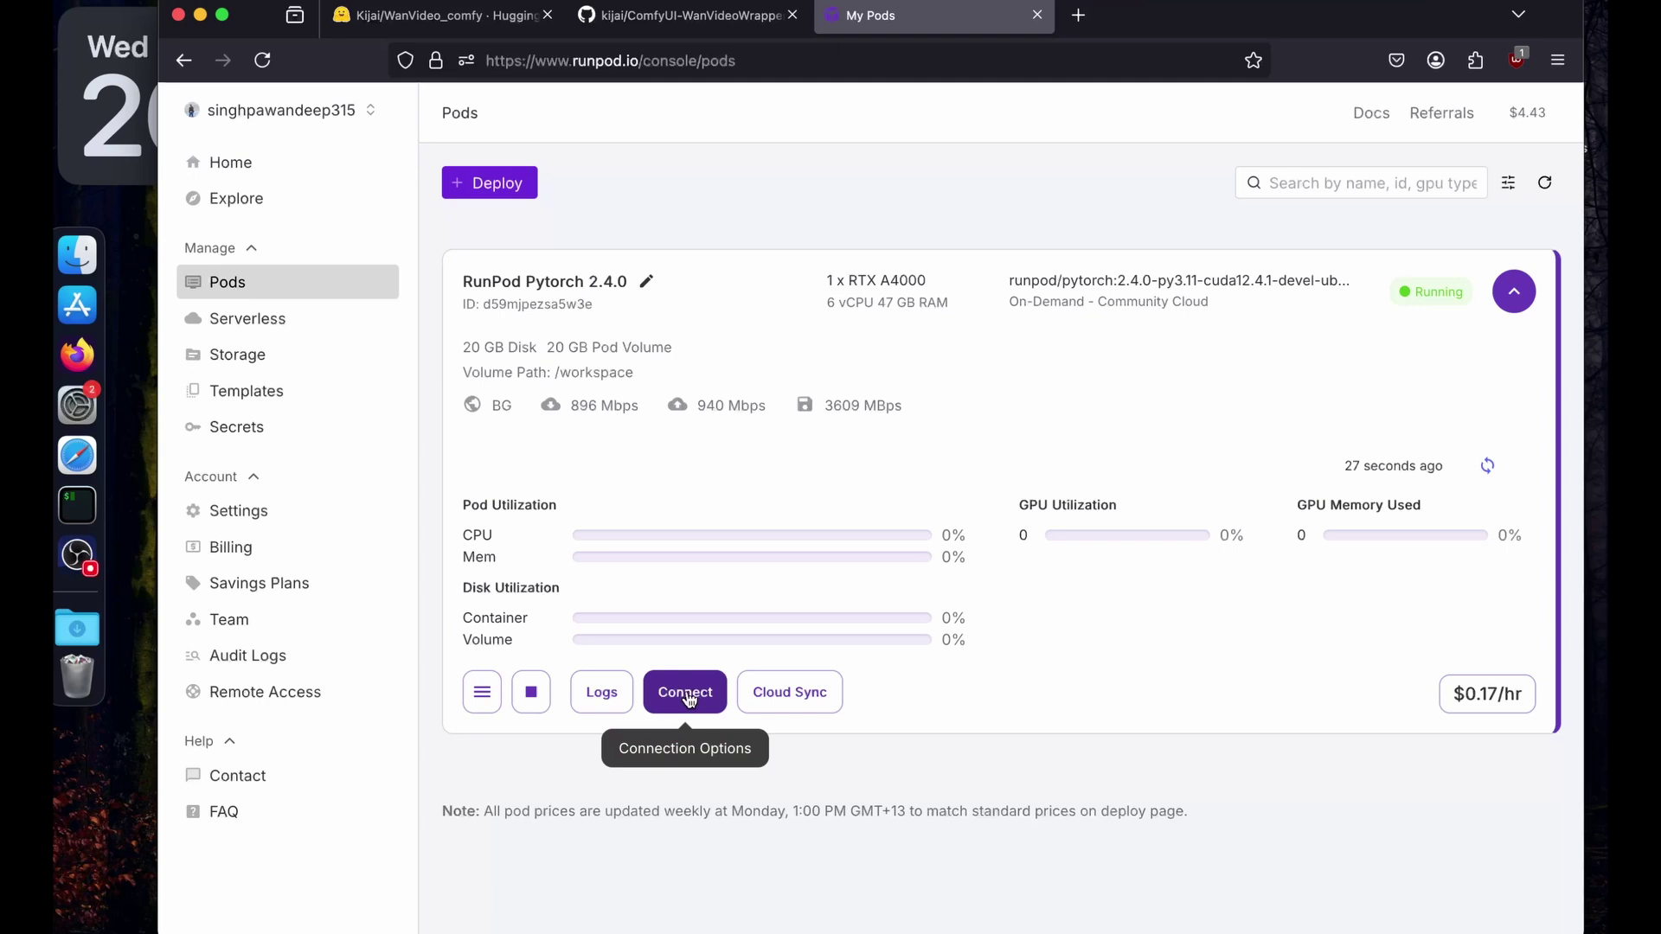
click(687, 696)
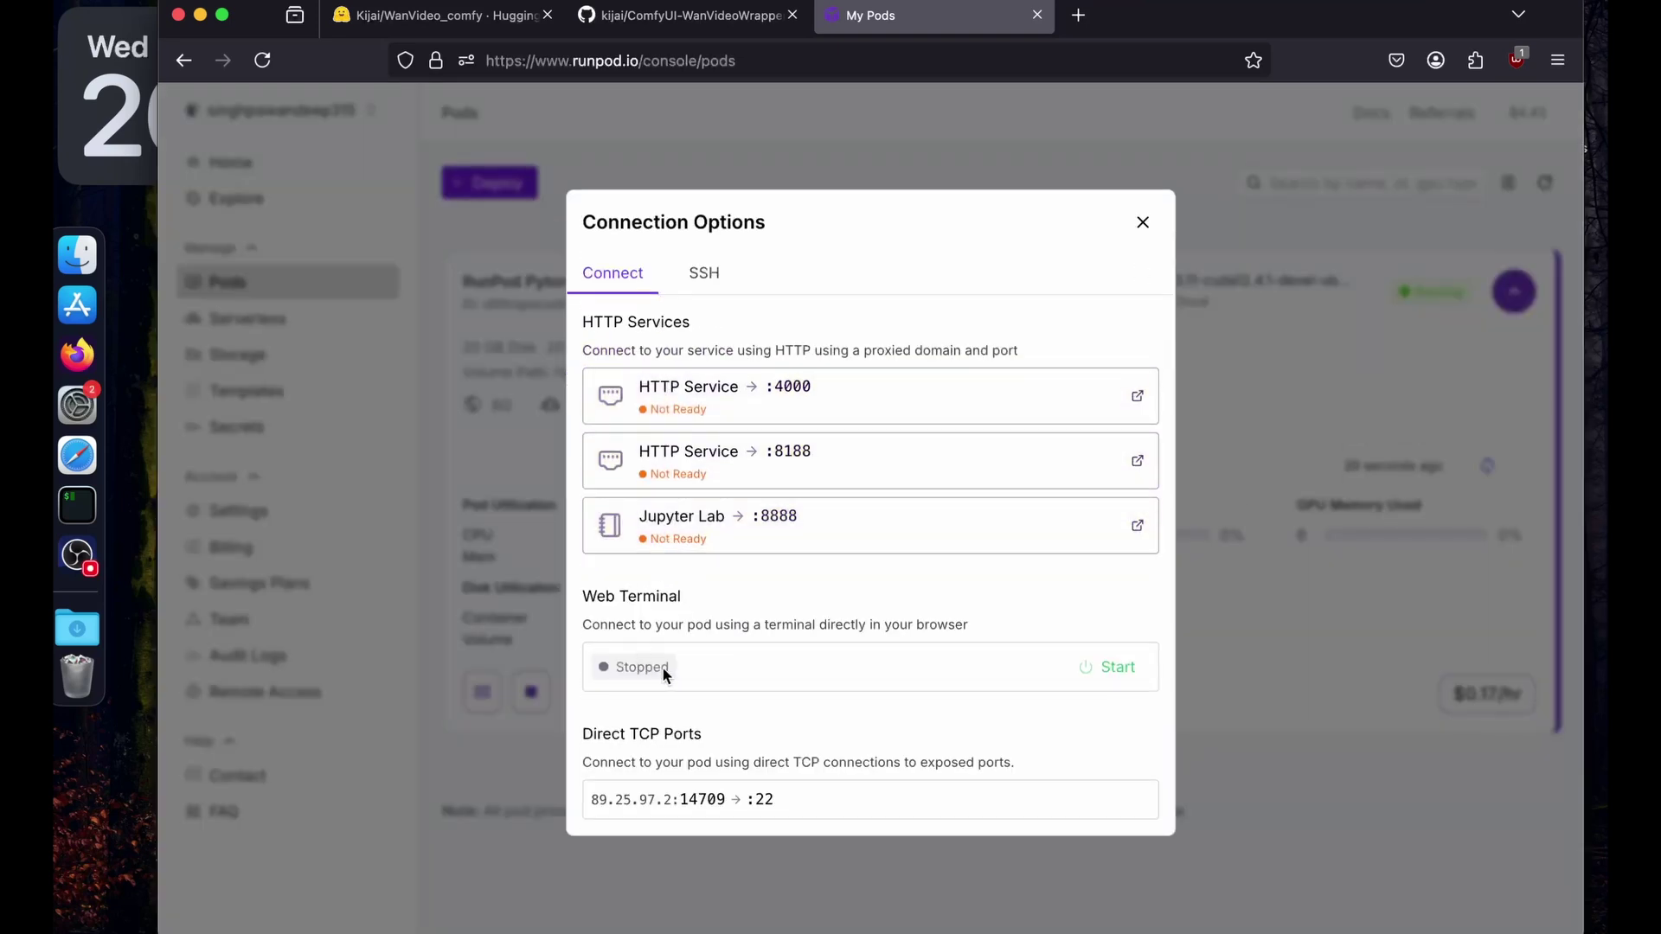
click(1116, 667)
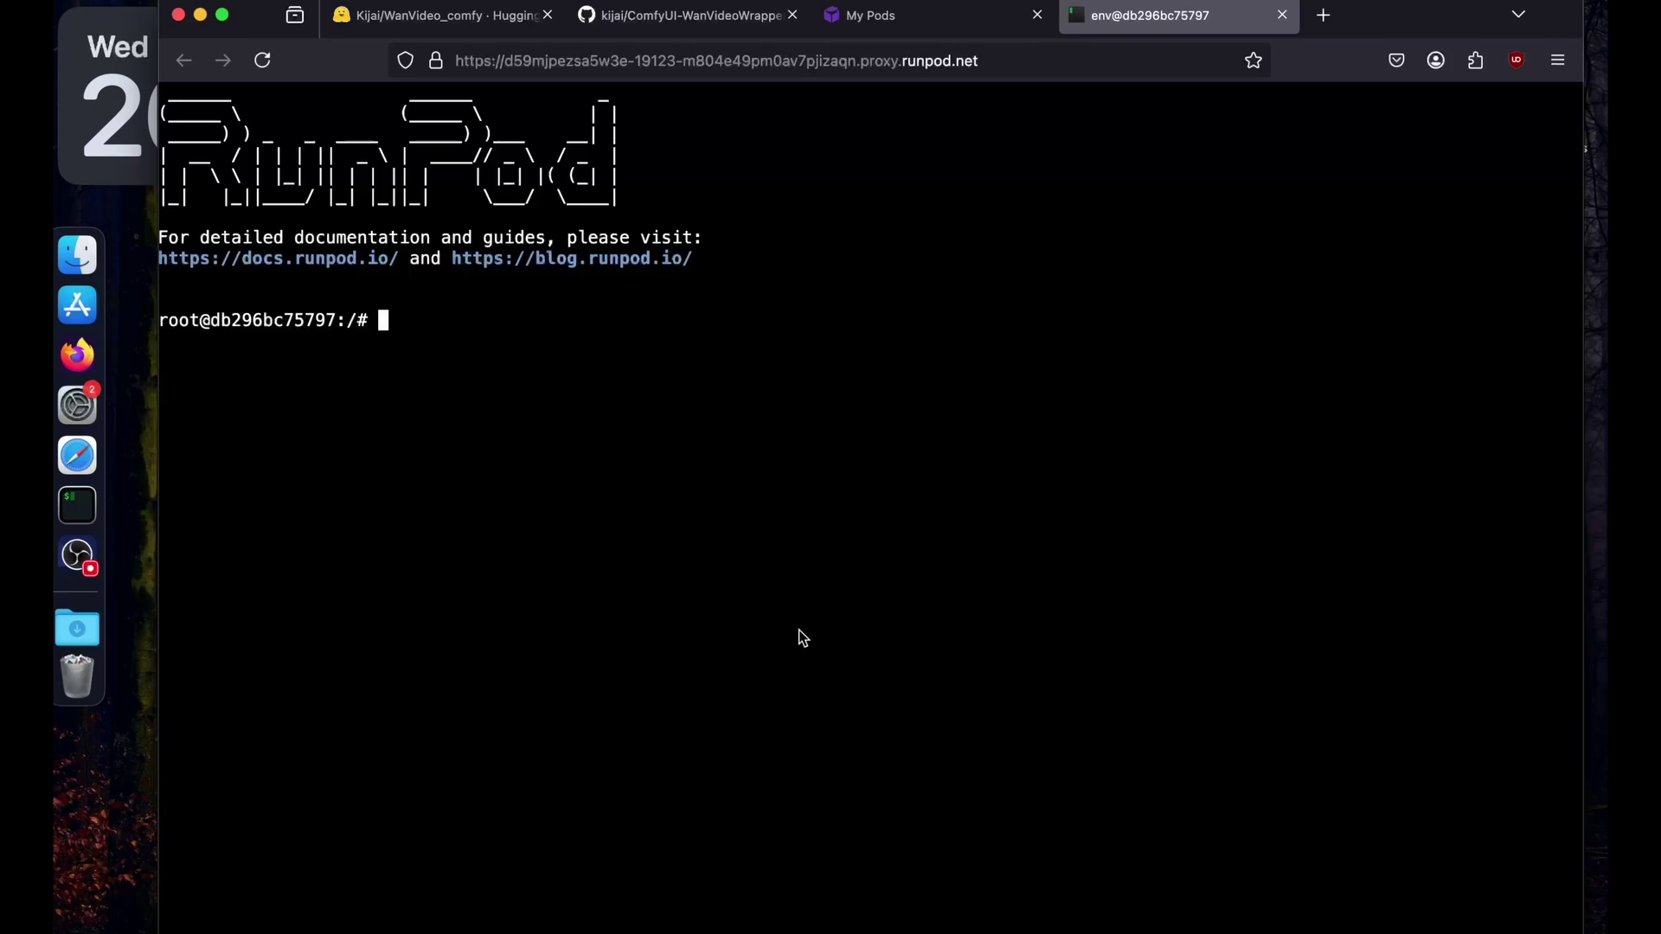
- List the pod's root folder, move into workspace/, and list its contents
text(ls)
key(Return)
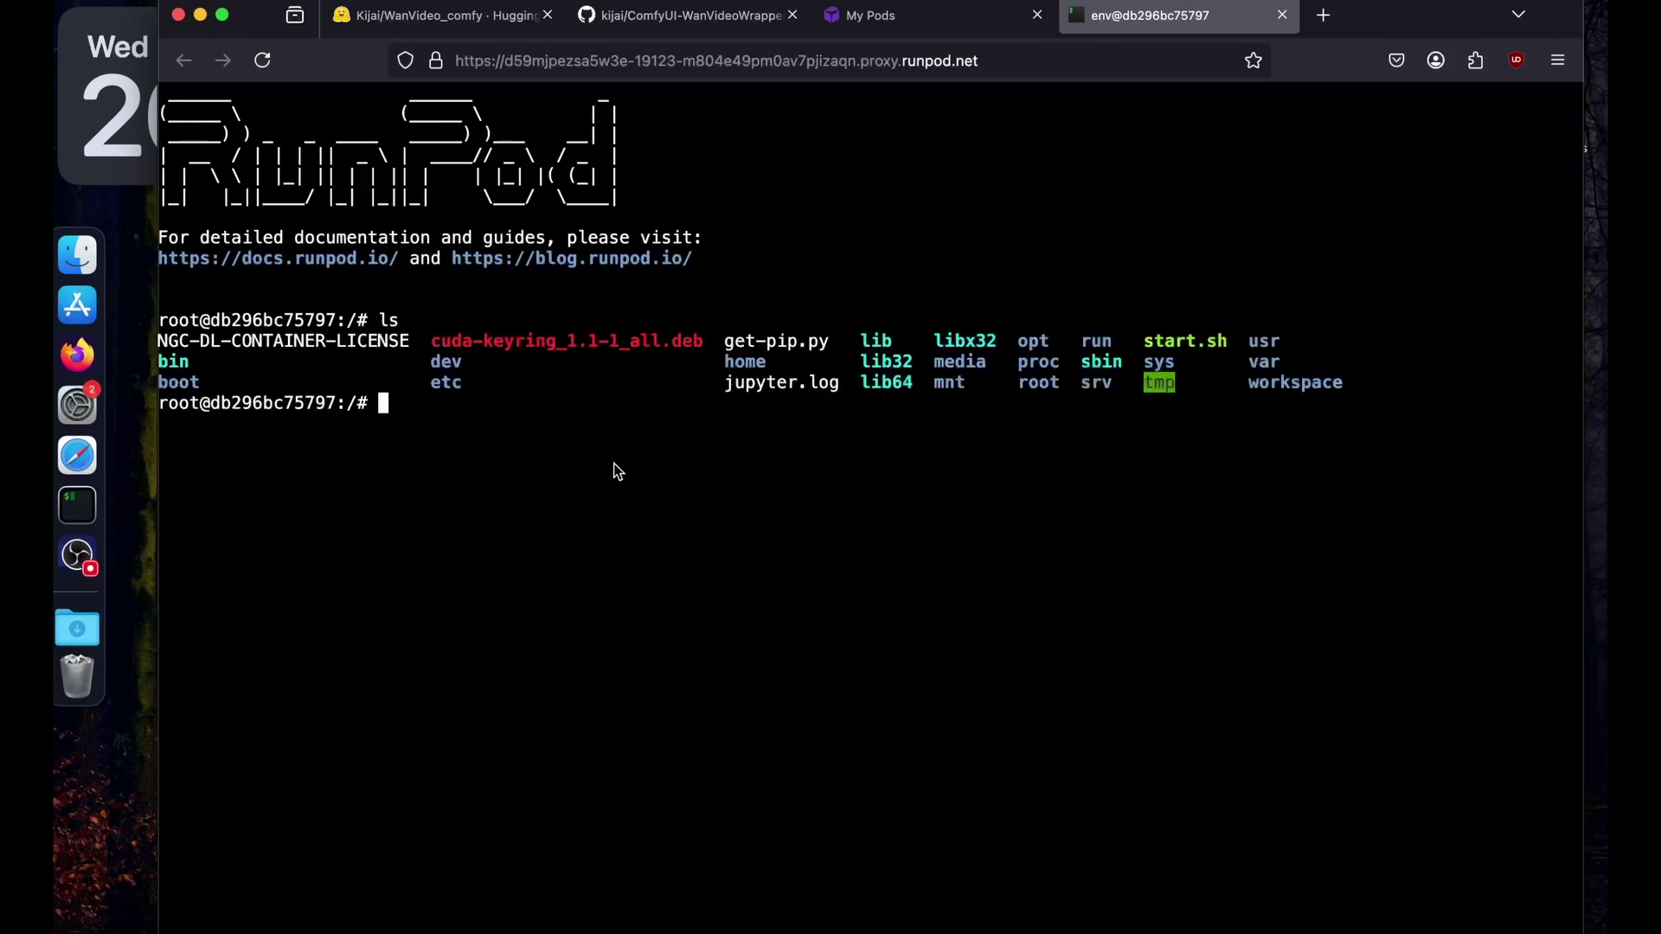
key(super+space)
text(iter)
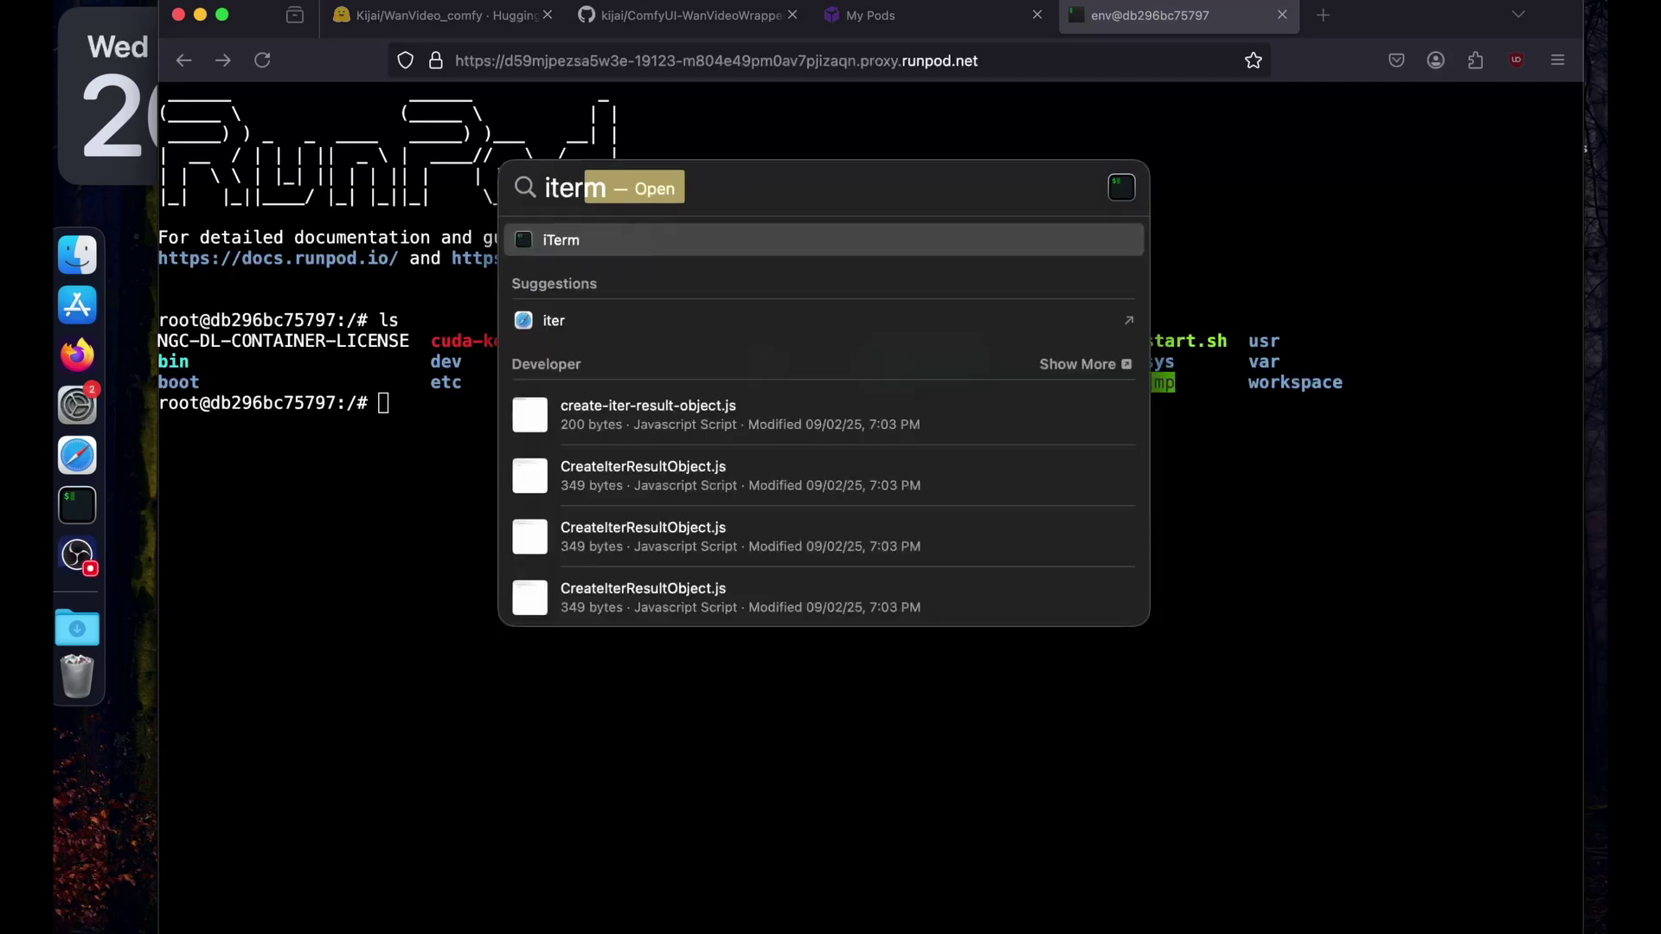
key(Escape)
key(Escape)
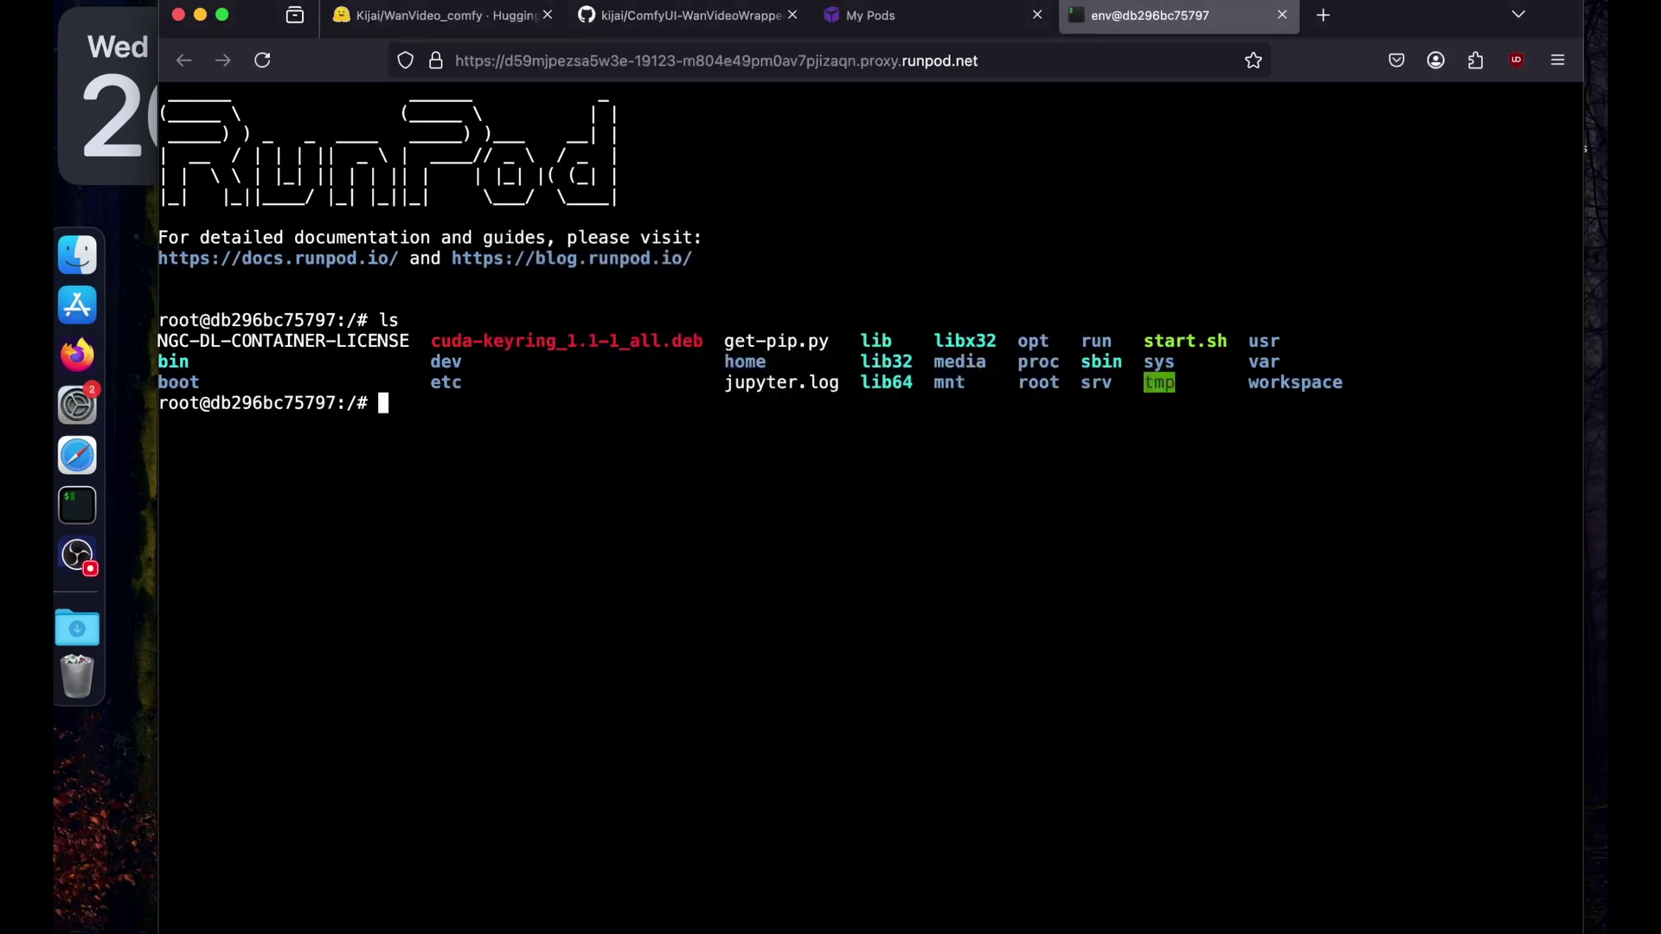
text(cd workspace/)
key(ctrl+l)
key(Return)
text(ls)
key(Return)
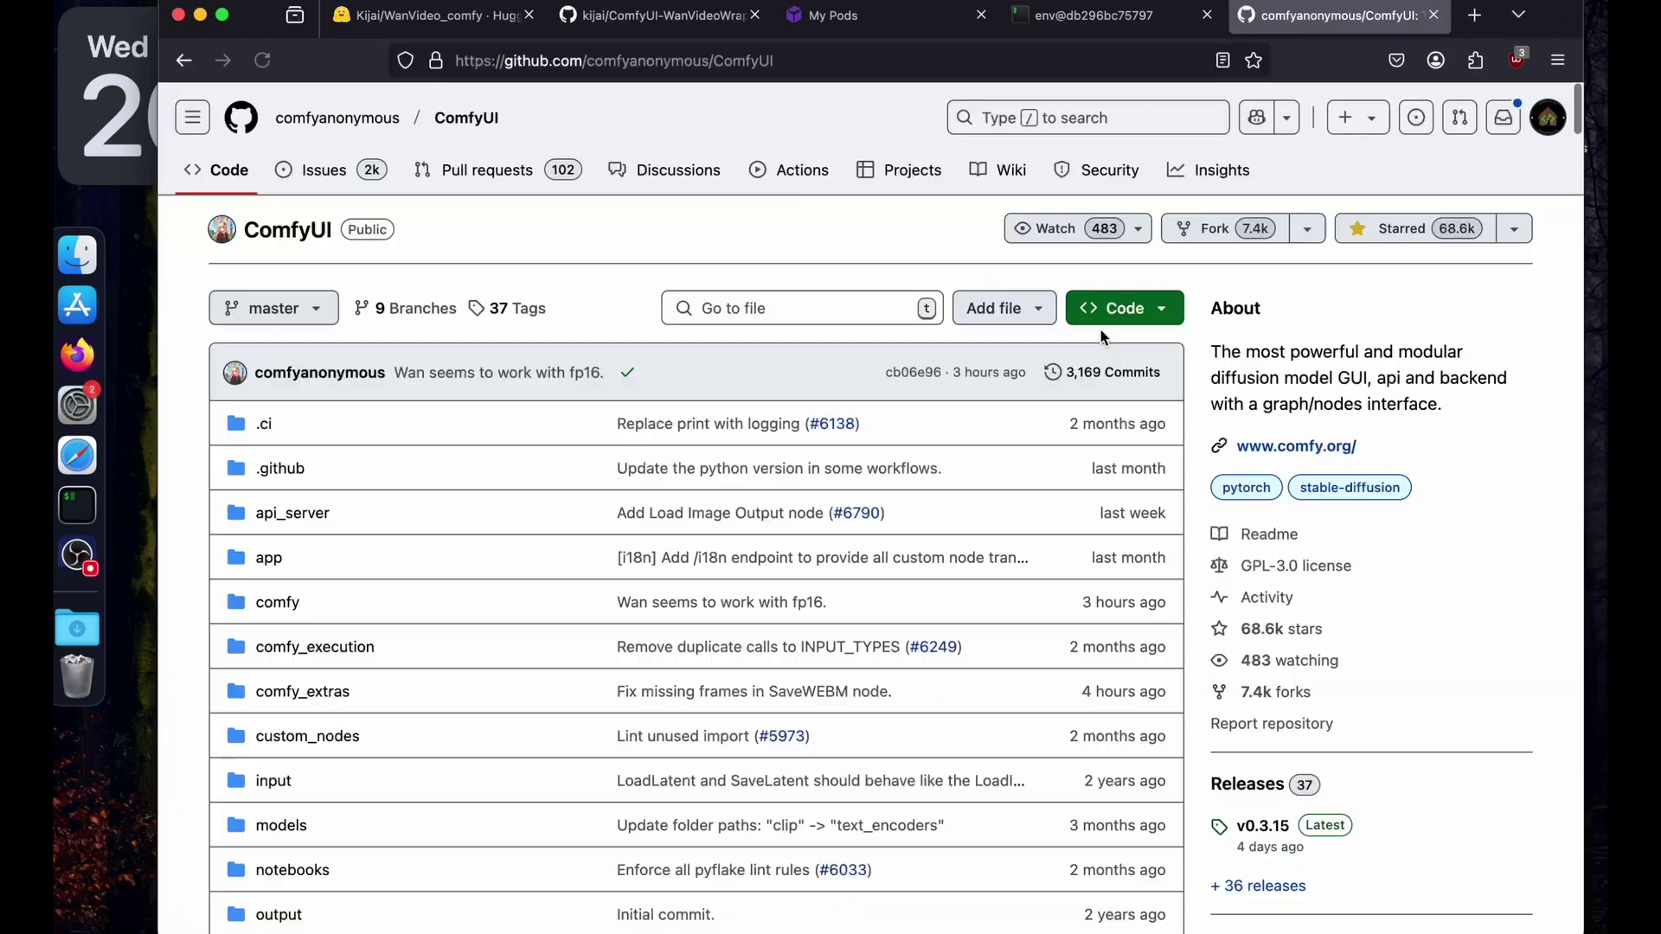
- Copy ComfyUI's HTTPS clone URL from GitHub and run git clone with it in the terminal
click(1123, 308)
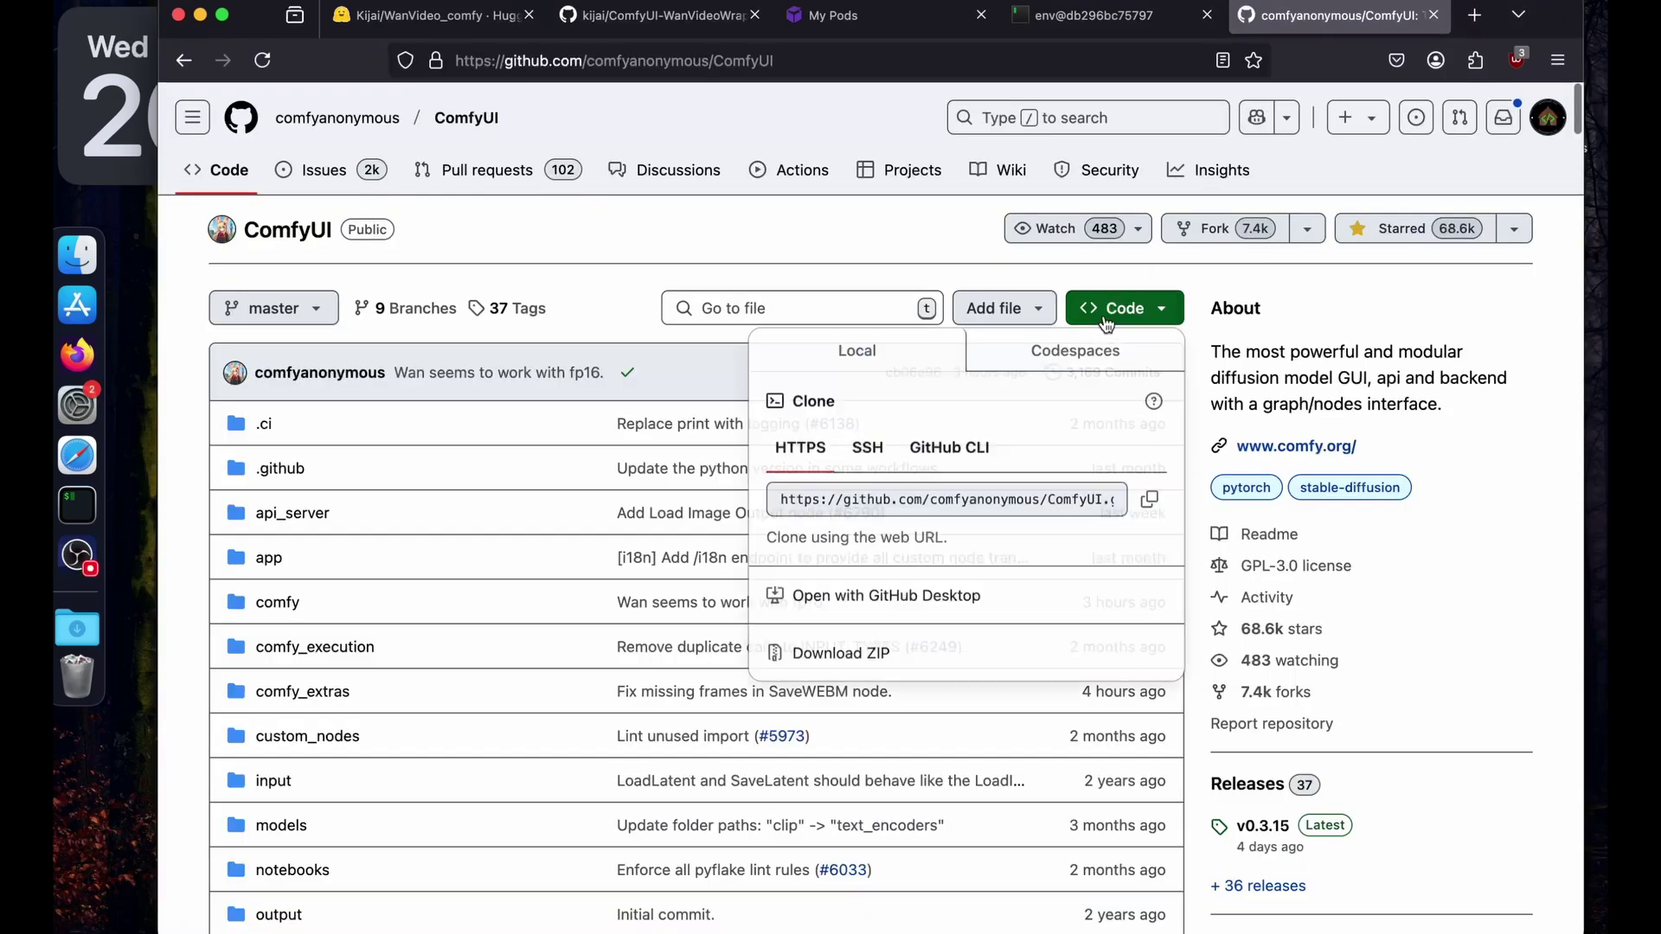
click(1148, 500)
click(1118, 28)
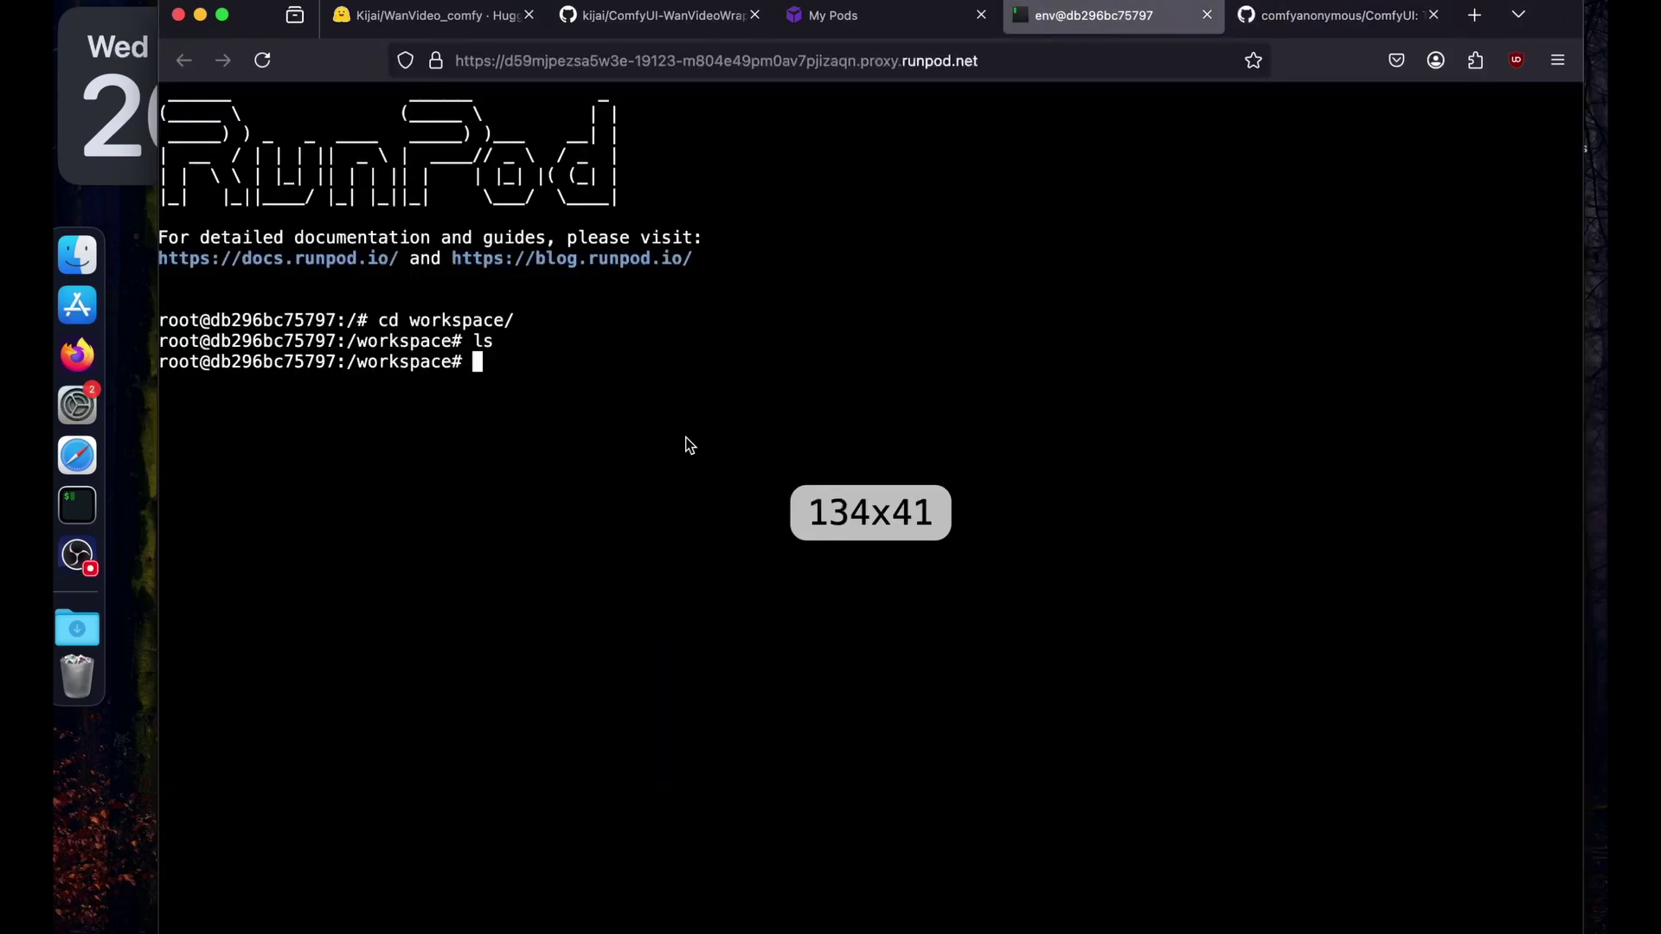
text(git clone)
key(super+v)
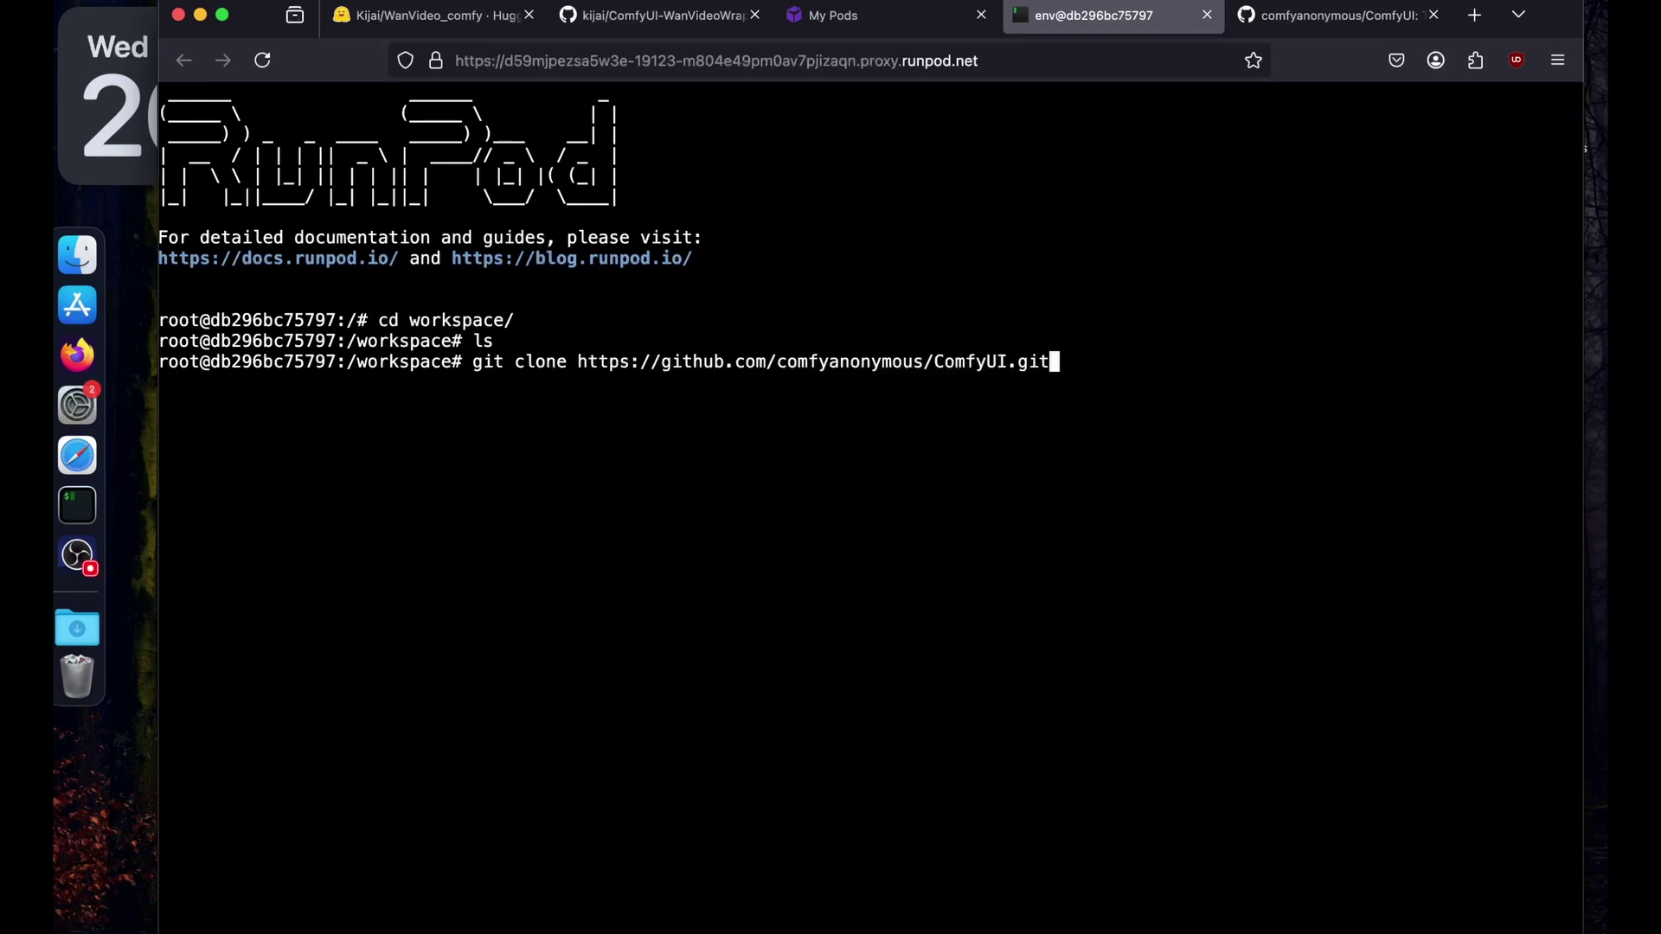
key(Return)
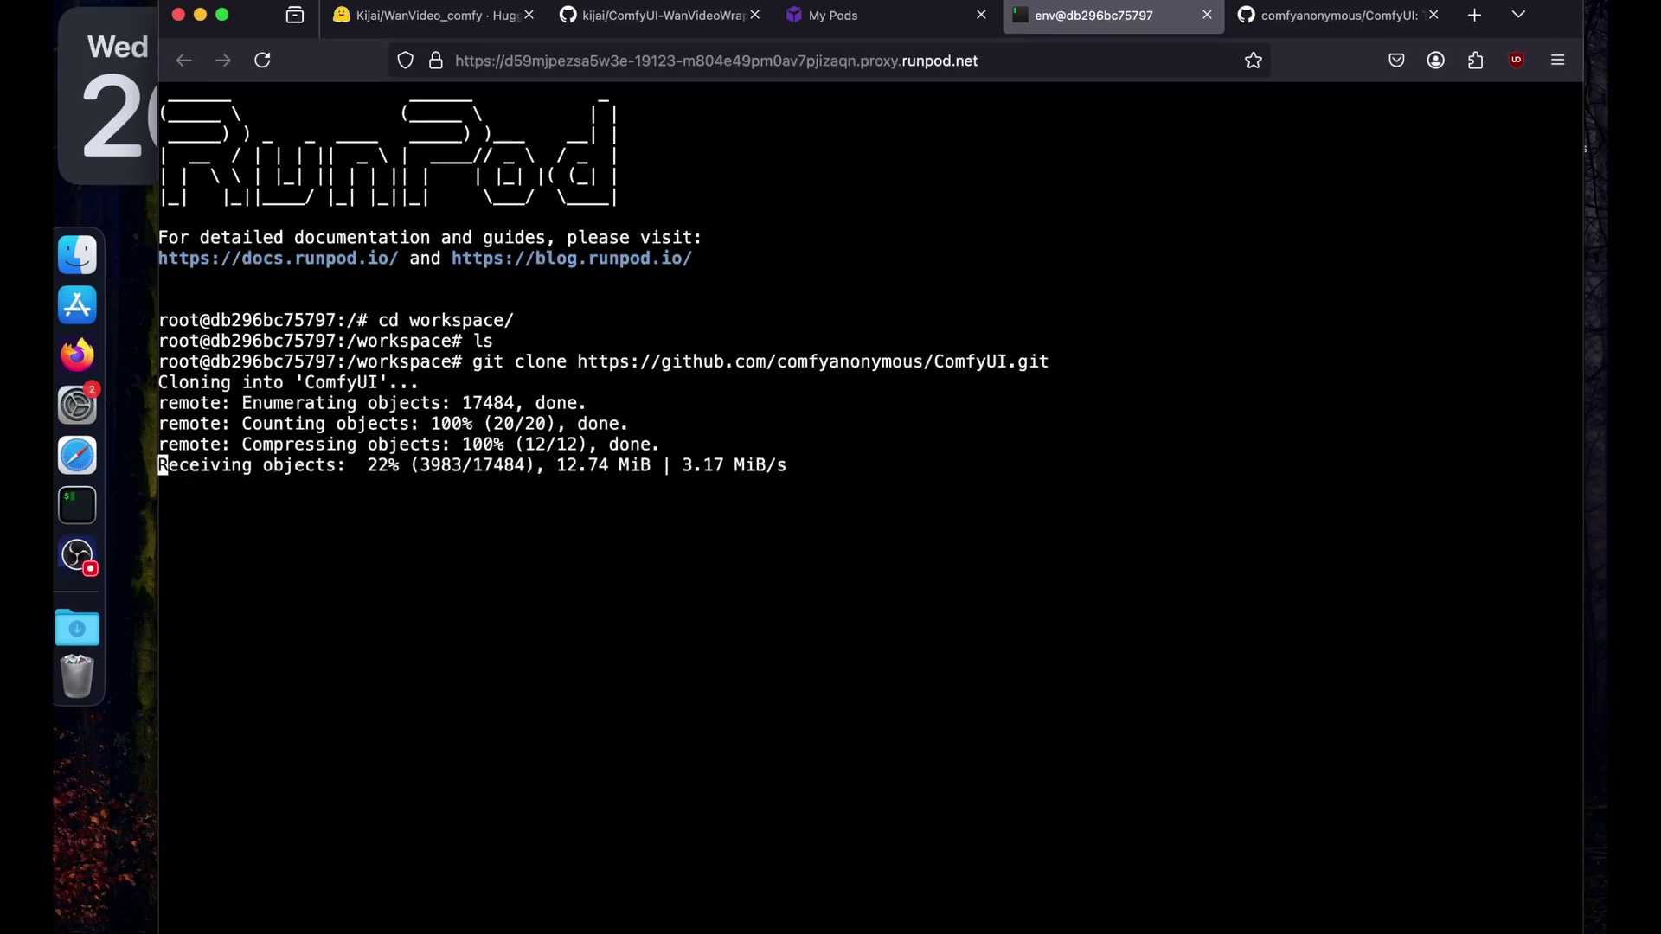
key(ctrl+Tab)
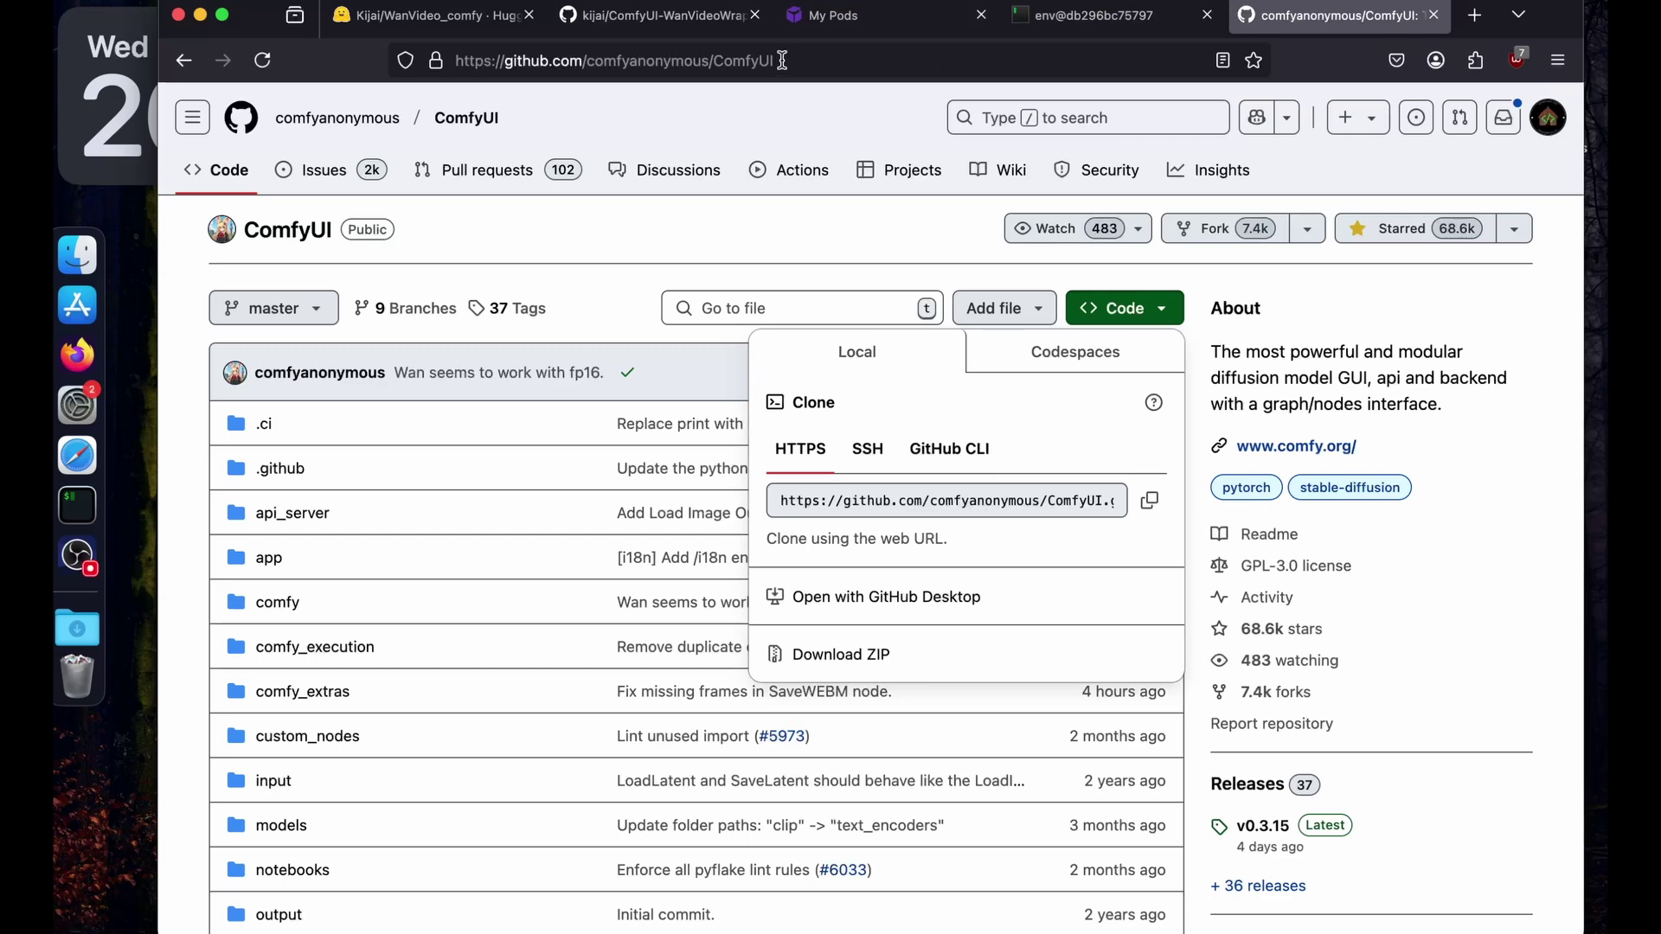
- Search for 'comfyui pakcage manager github' and copy the ltdrdata/ComfyUI-Manager clone URL
click(902, 53)
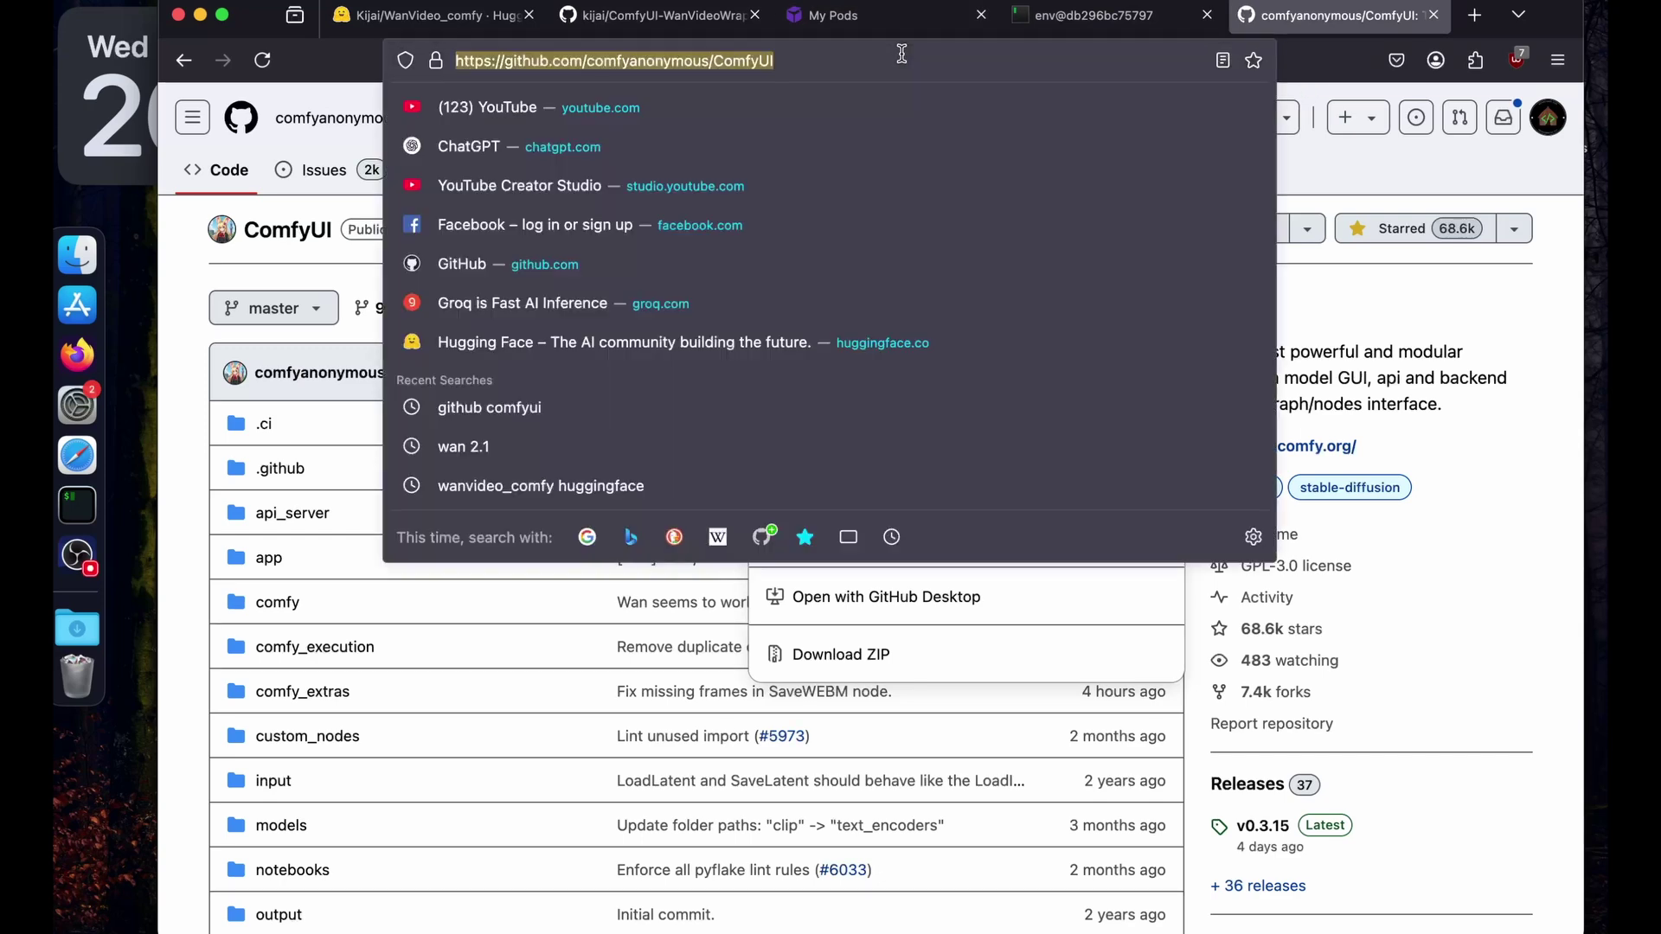
text(comfyui pa)
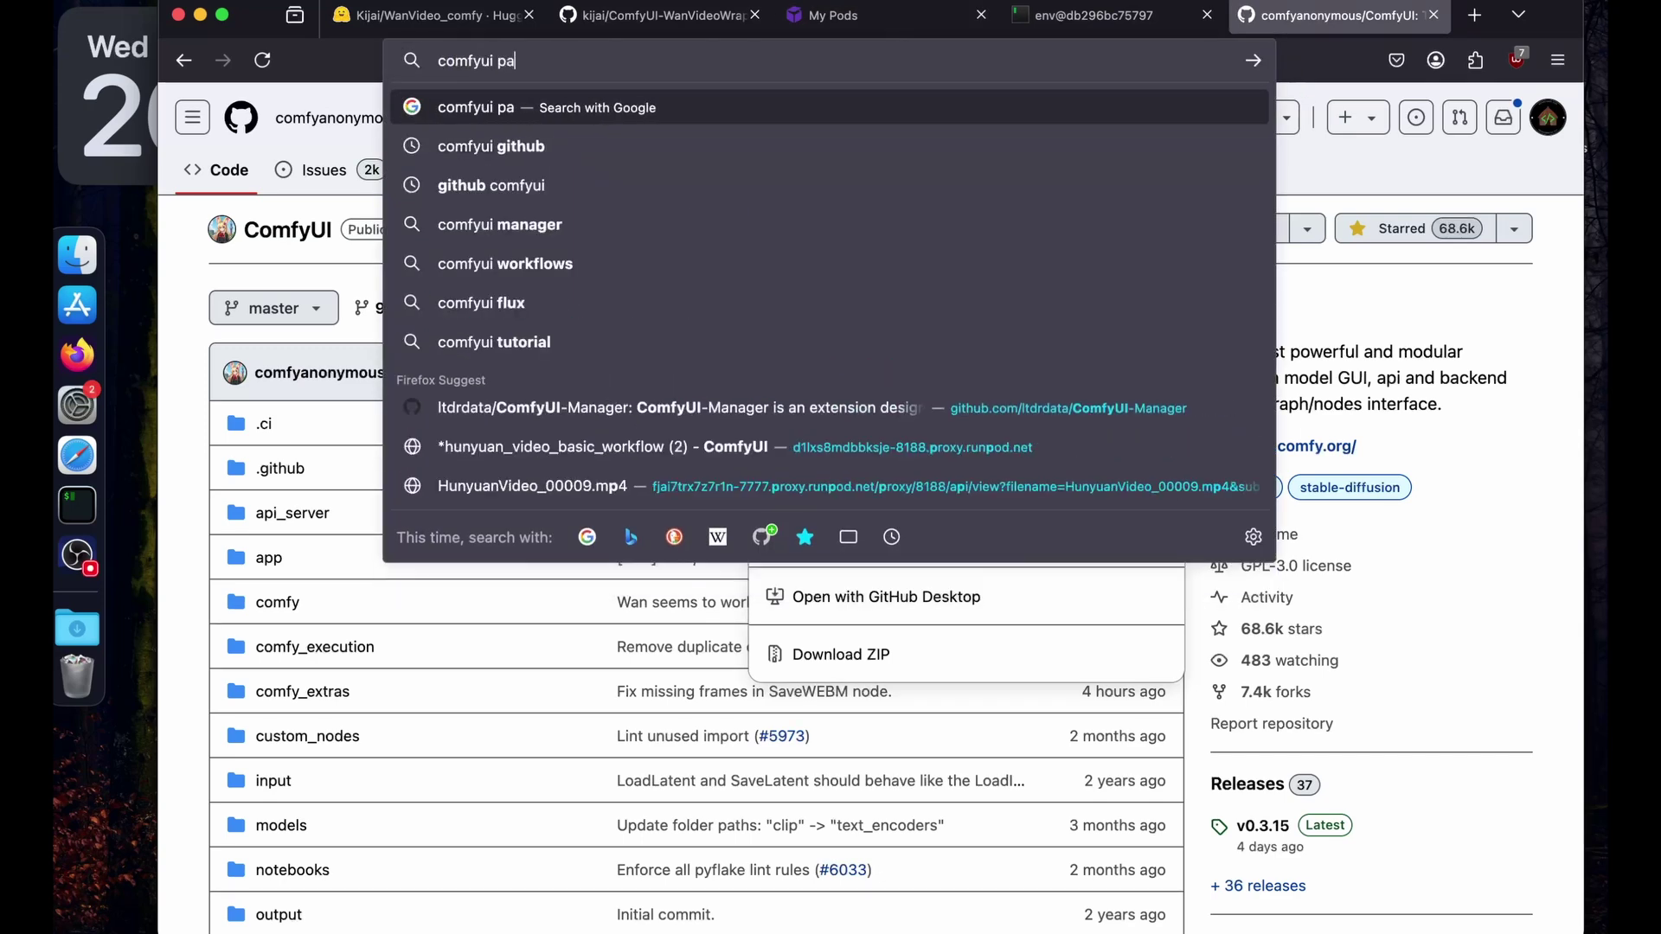
text(kcage manager github)
key(Return)
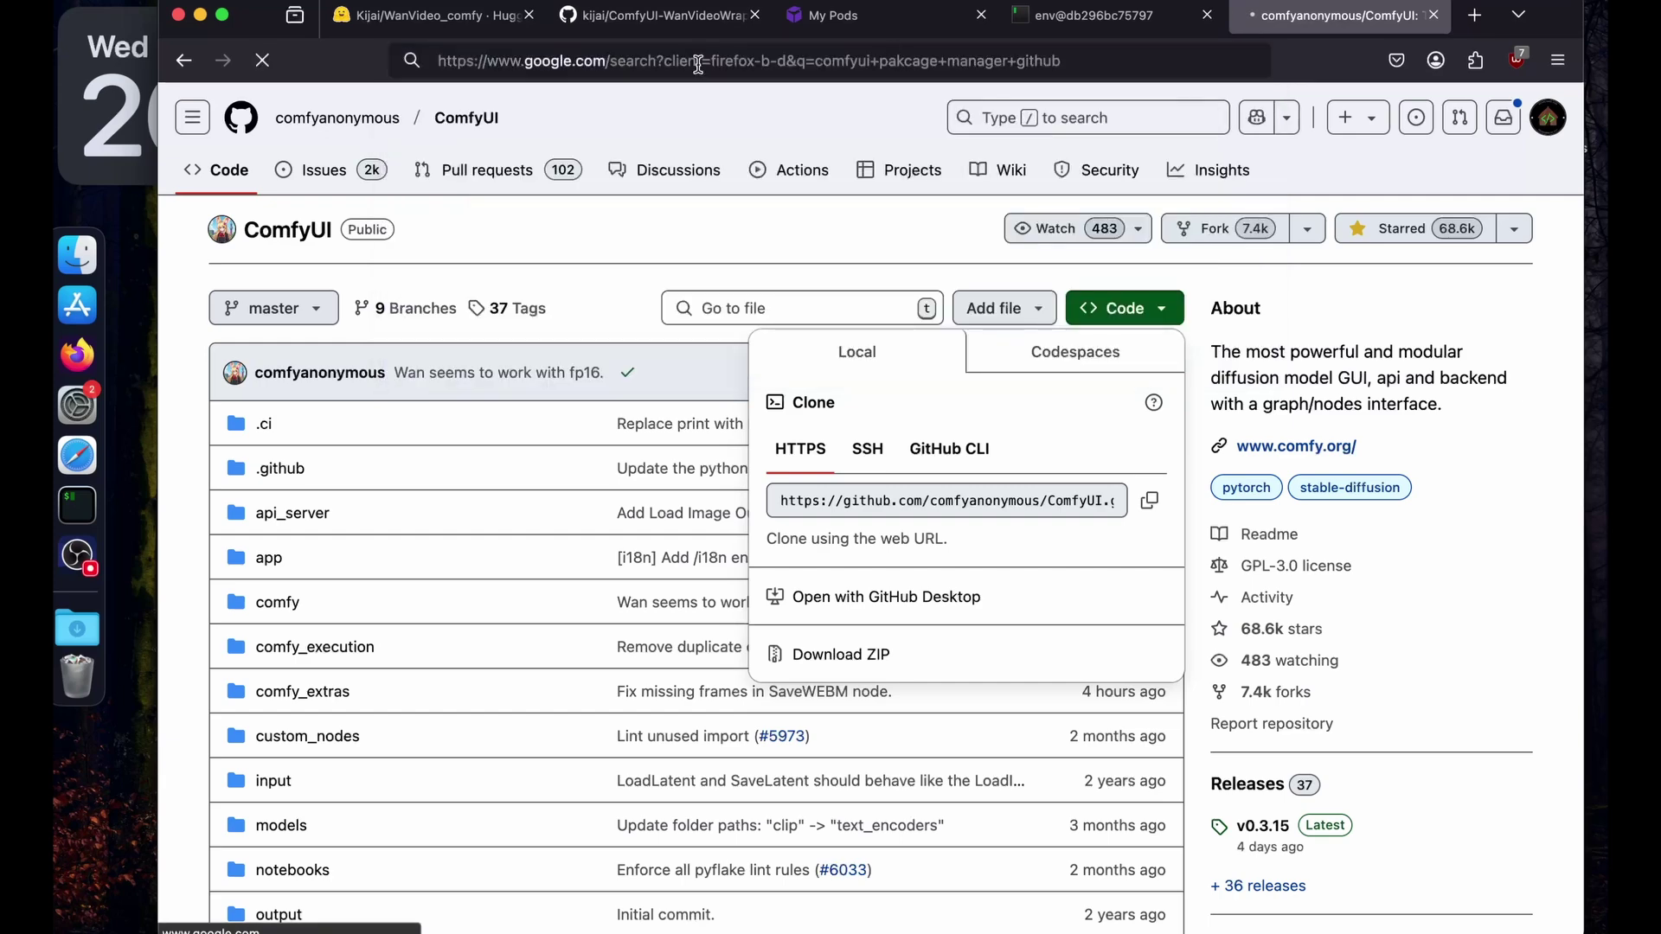
click(379, 396)
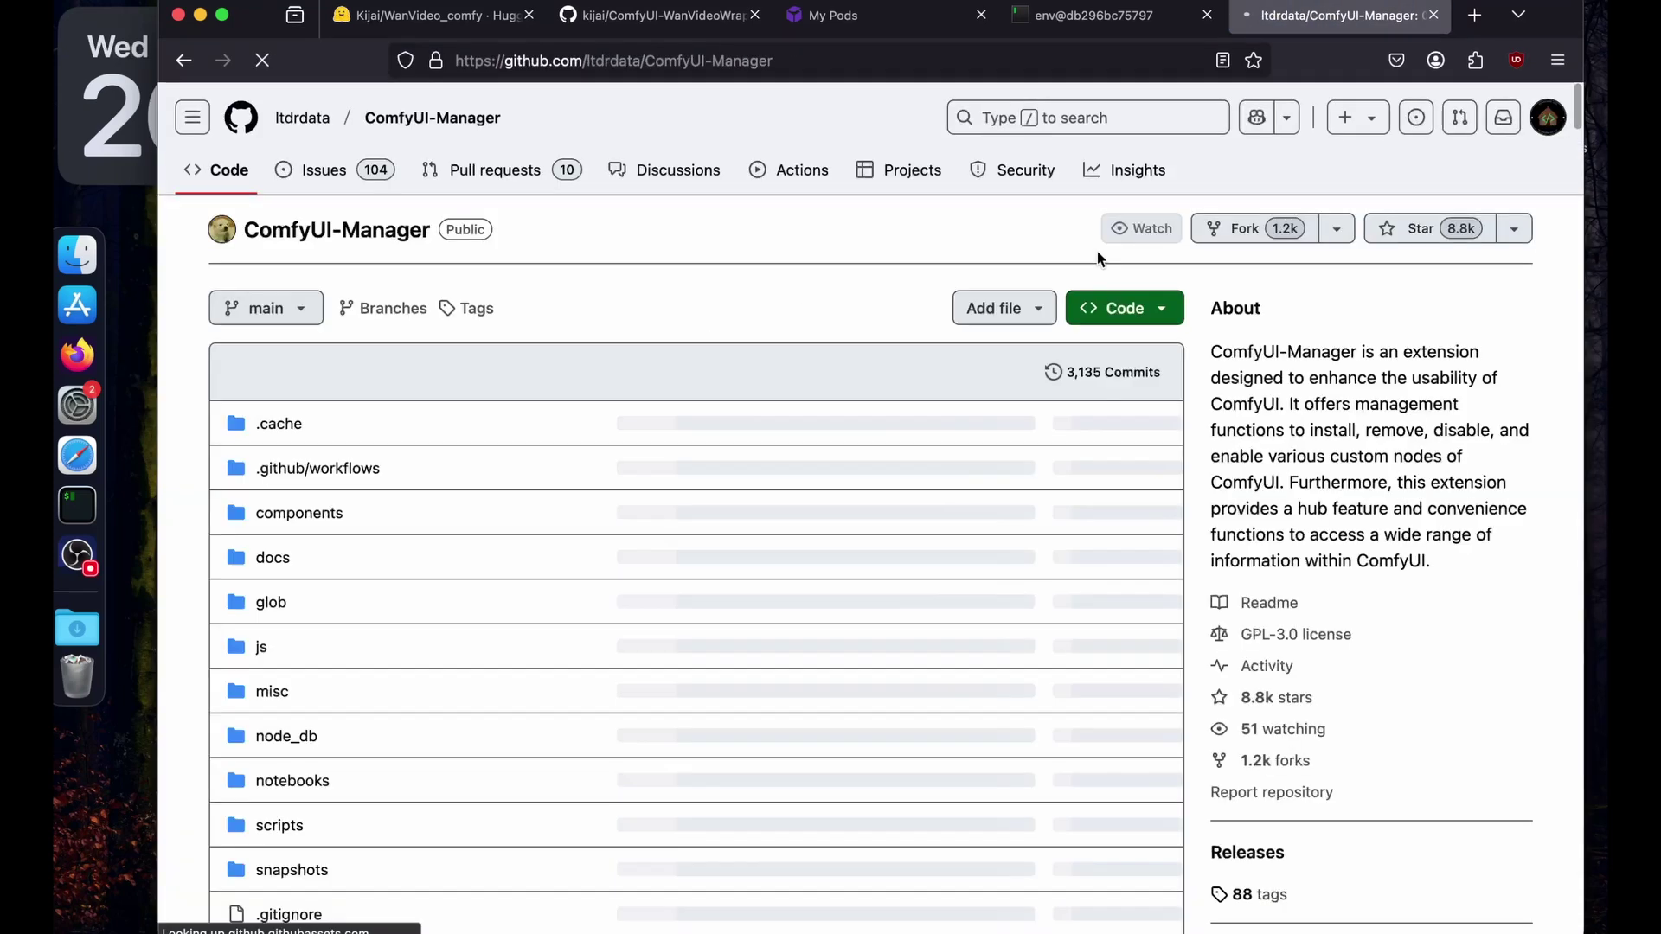
click(1124, 308)
click(1148, 500)
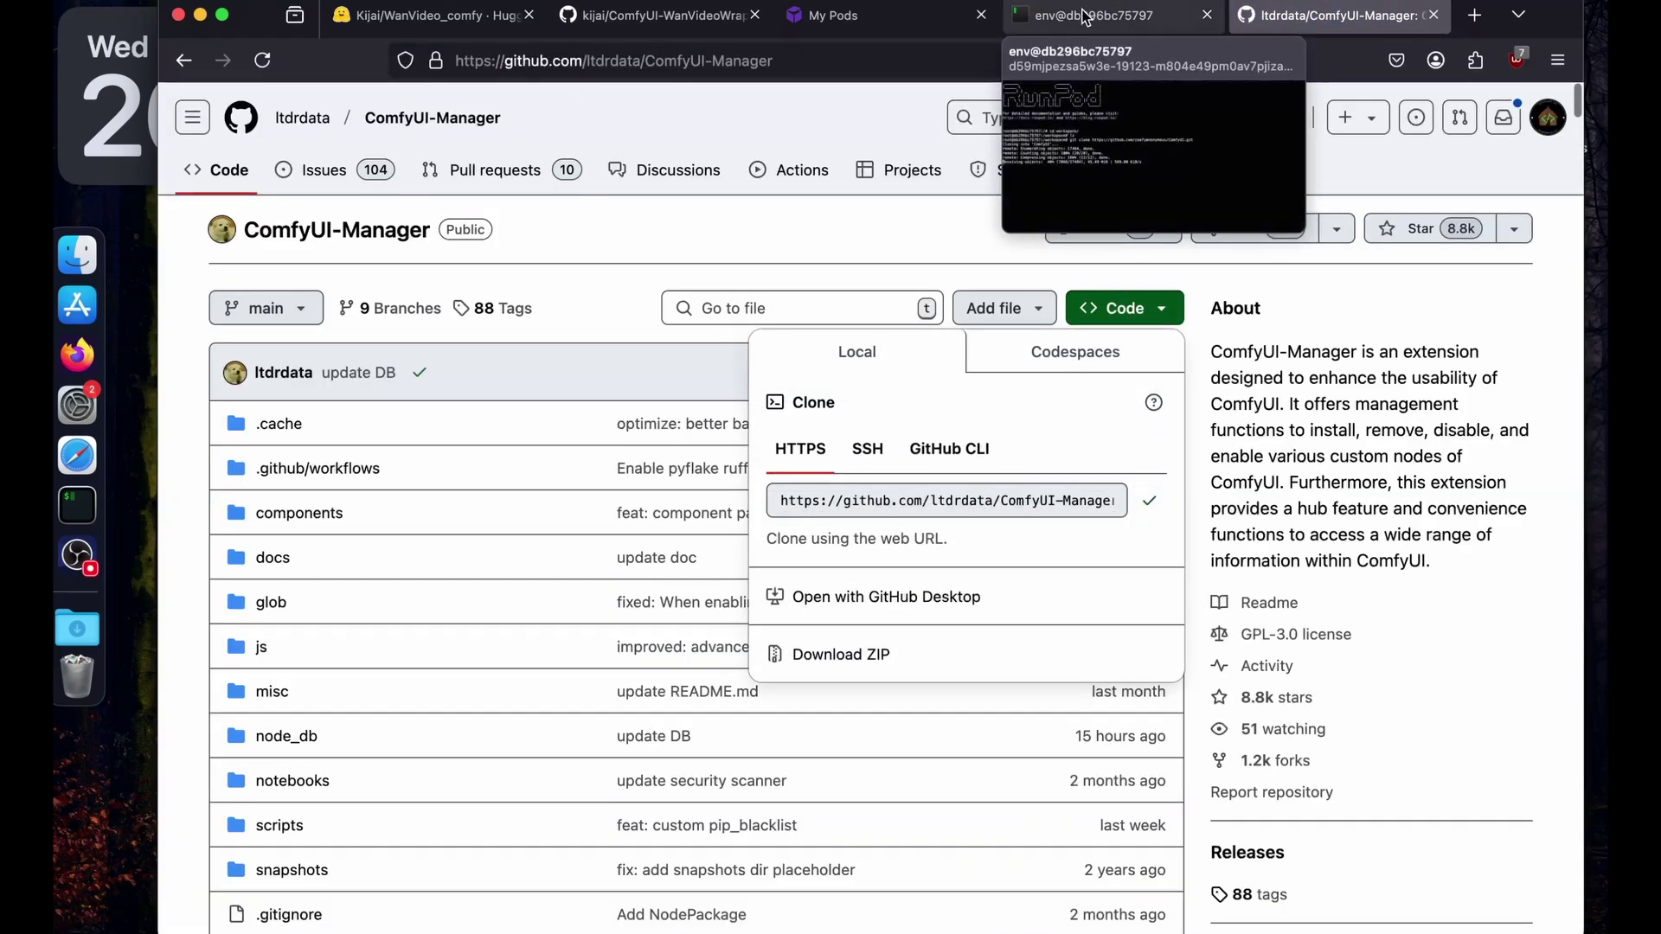
- In the terminal, change into ComfyUI/custom_nodes/
click(1095, 14)
text(cd ComfyUI/)
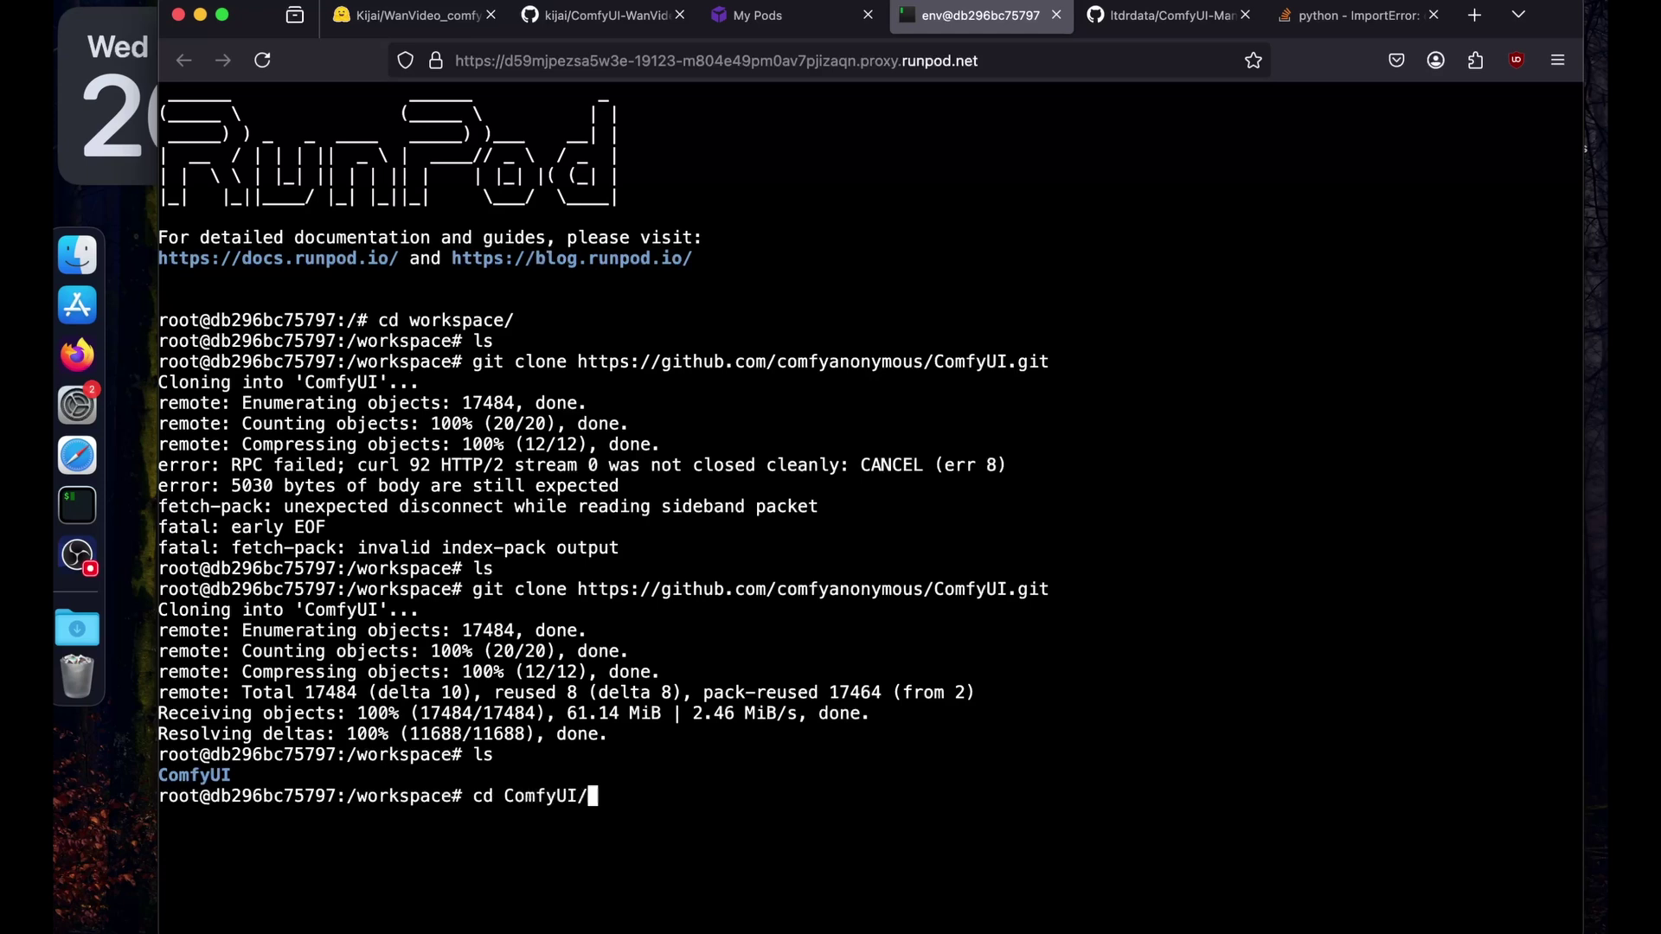
key(Return)
text(cd ust)
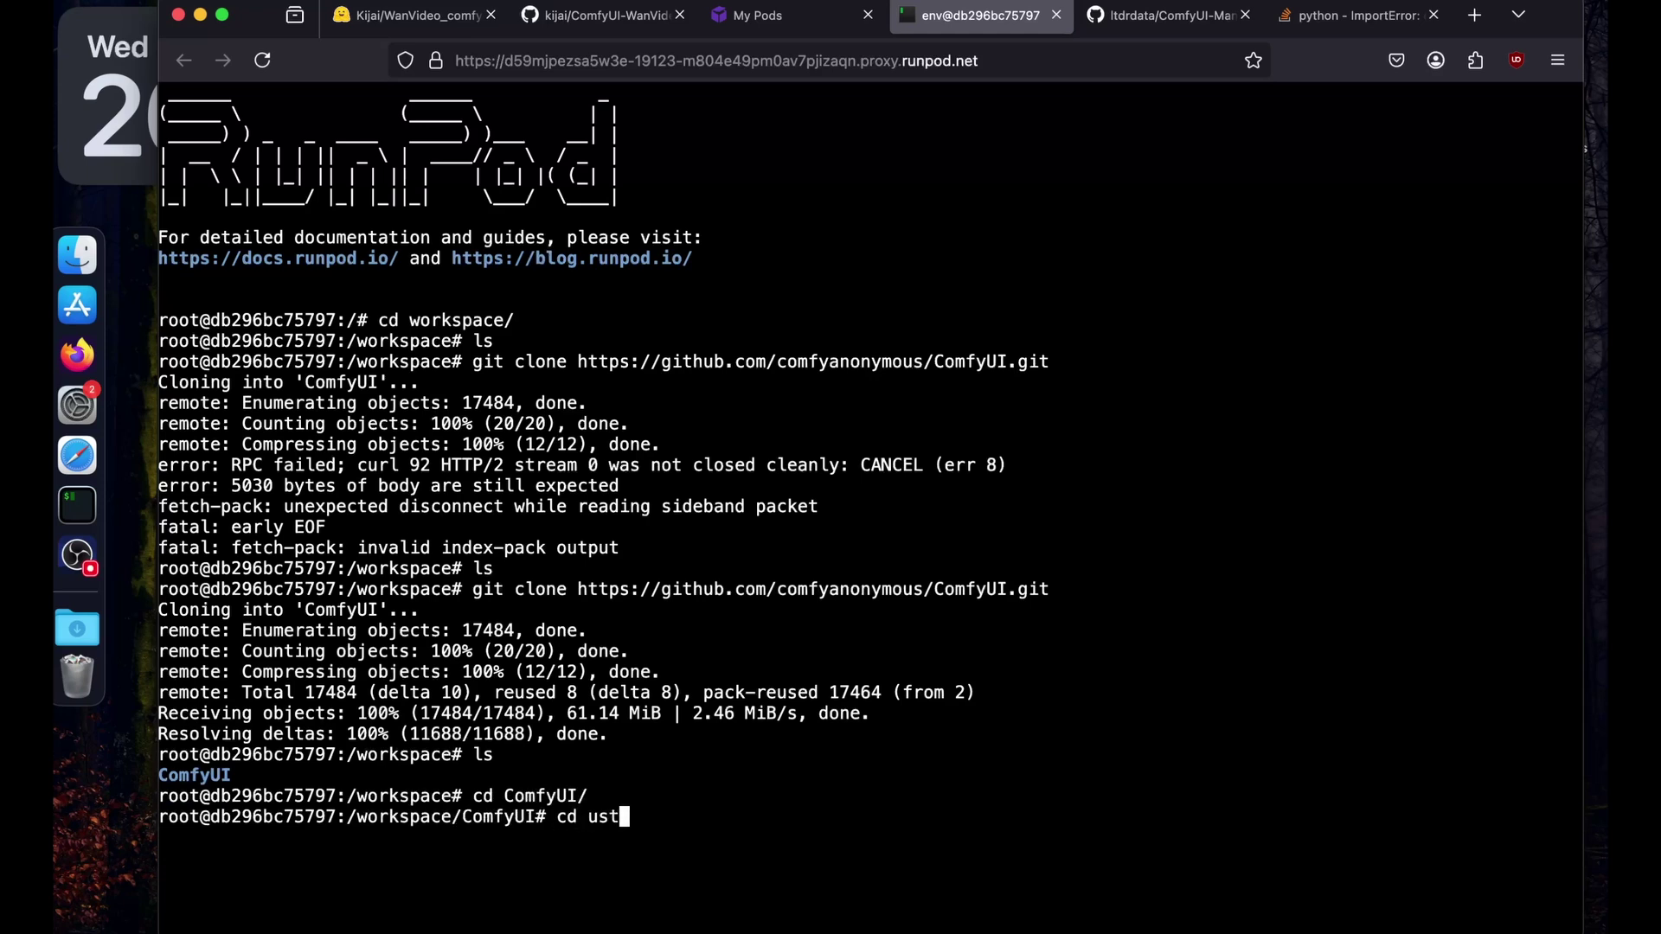
key(BackSpace)
key(BackSpace)
key(BackSpace)
text(custom_nodes/)
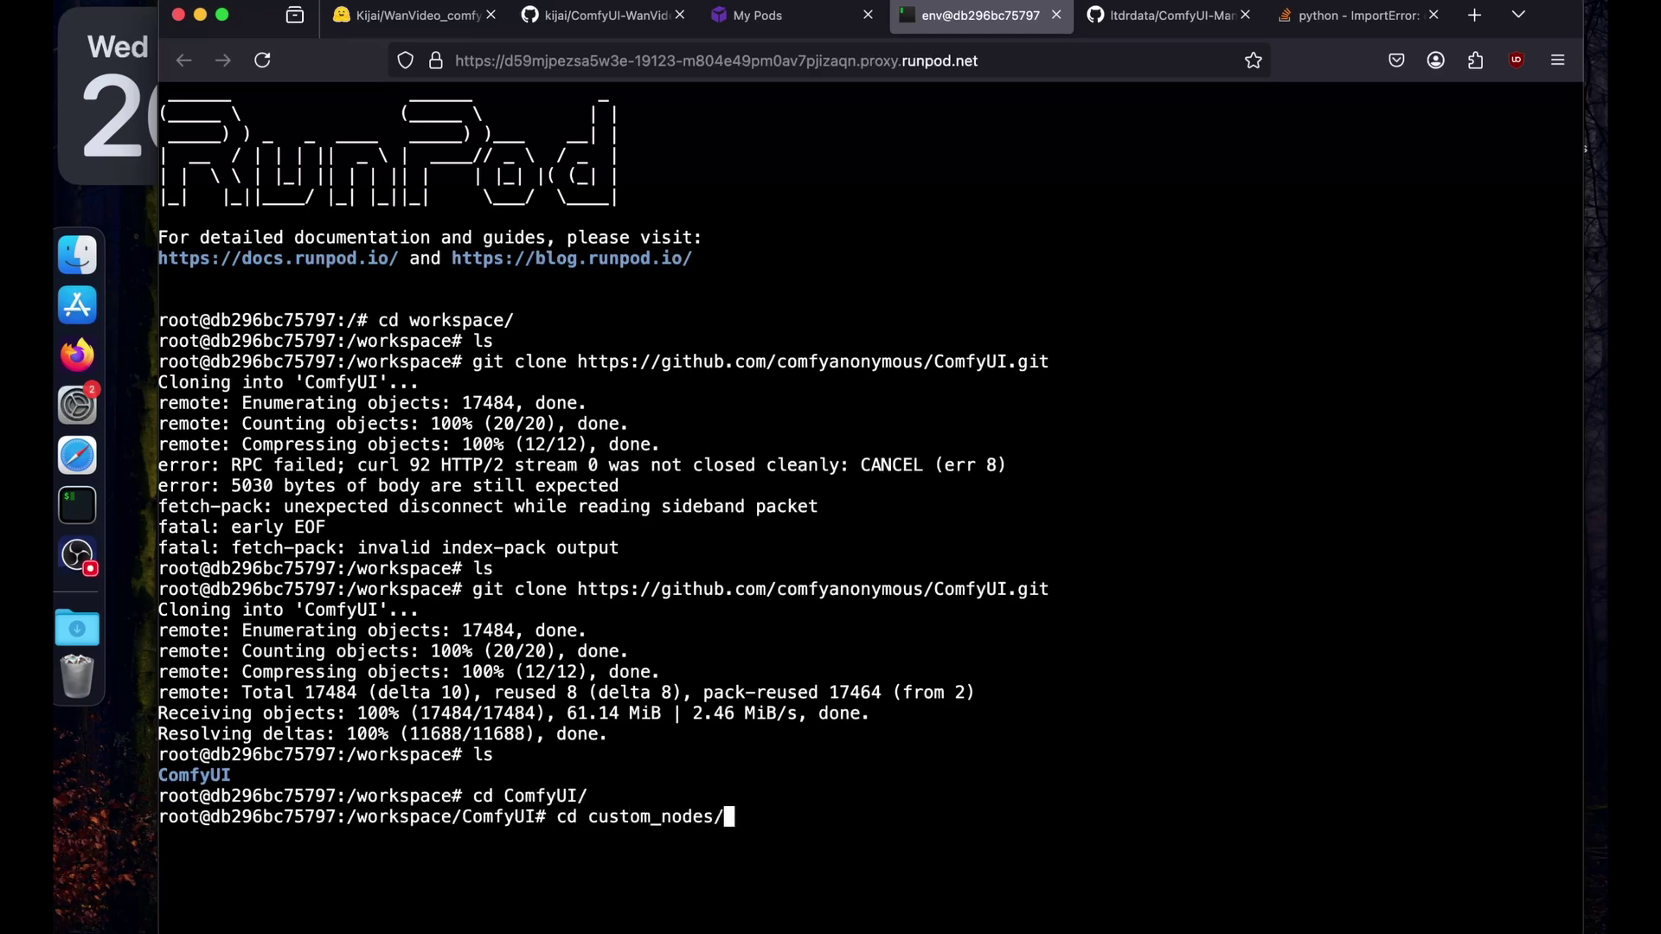
key(Return)
- Run git clone with the re-copied ComfyUI-Manager URL, then close the repository page
text(git clone)
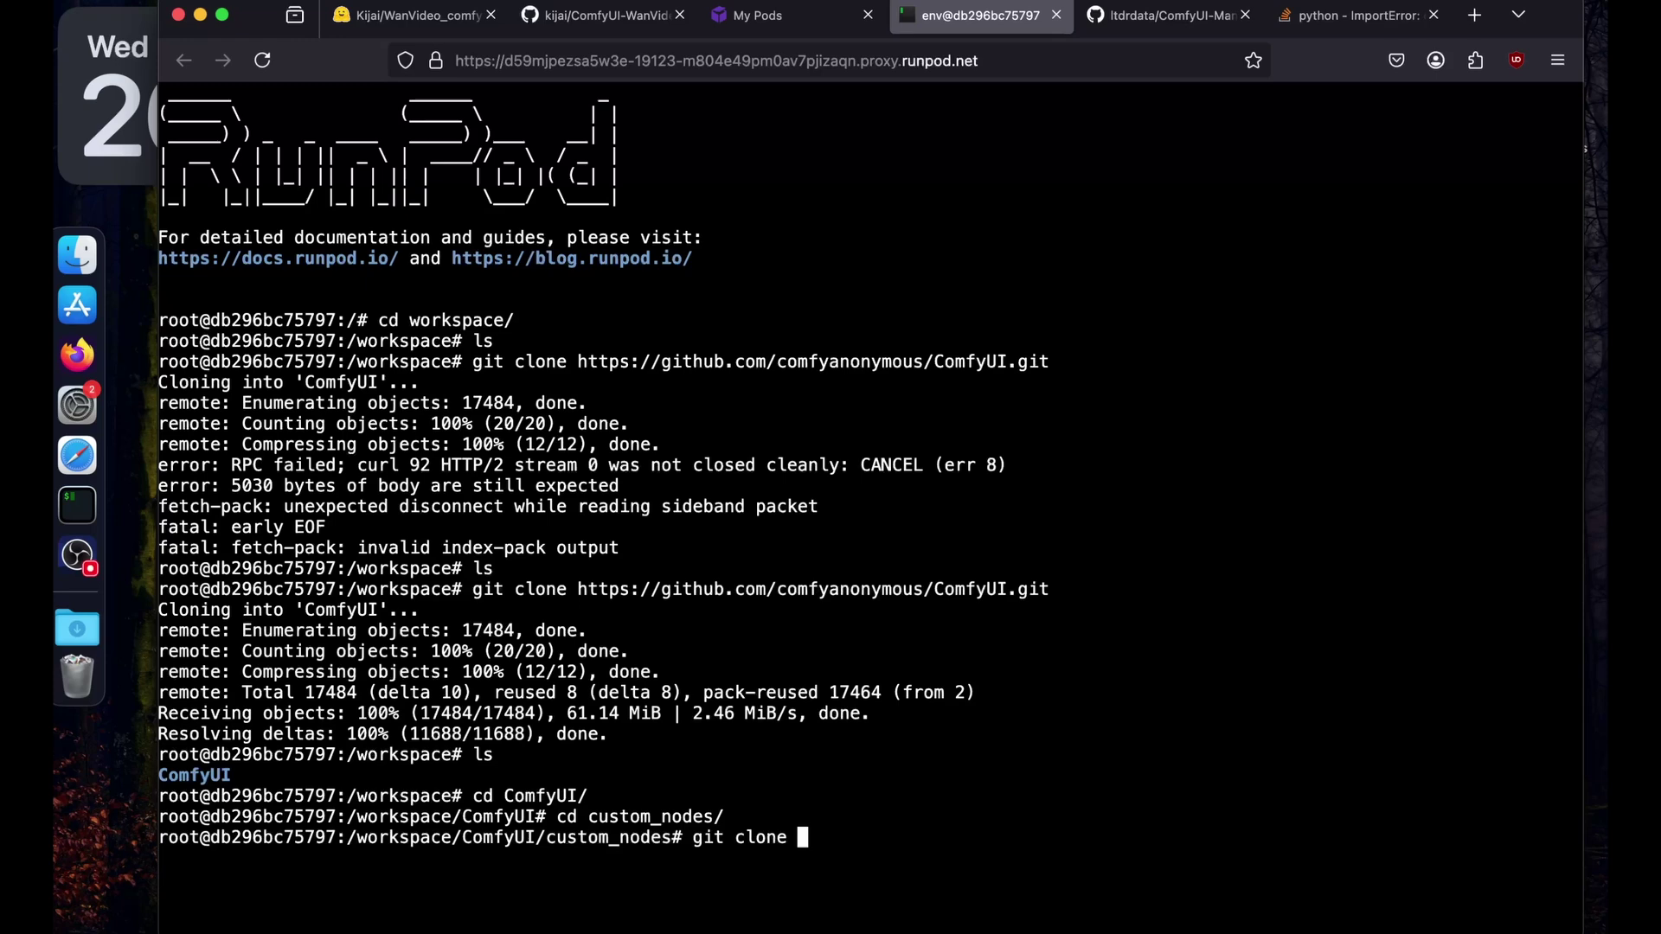
click(1094, 24)
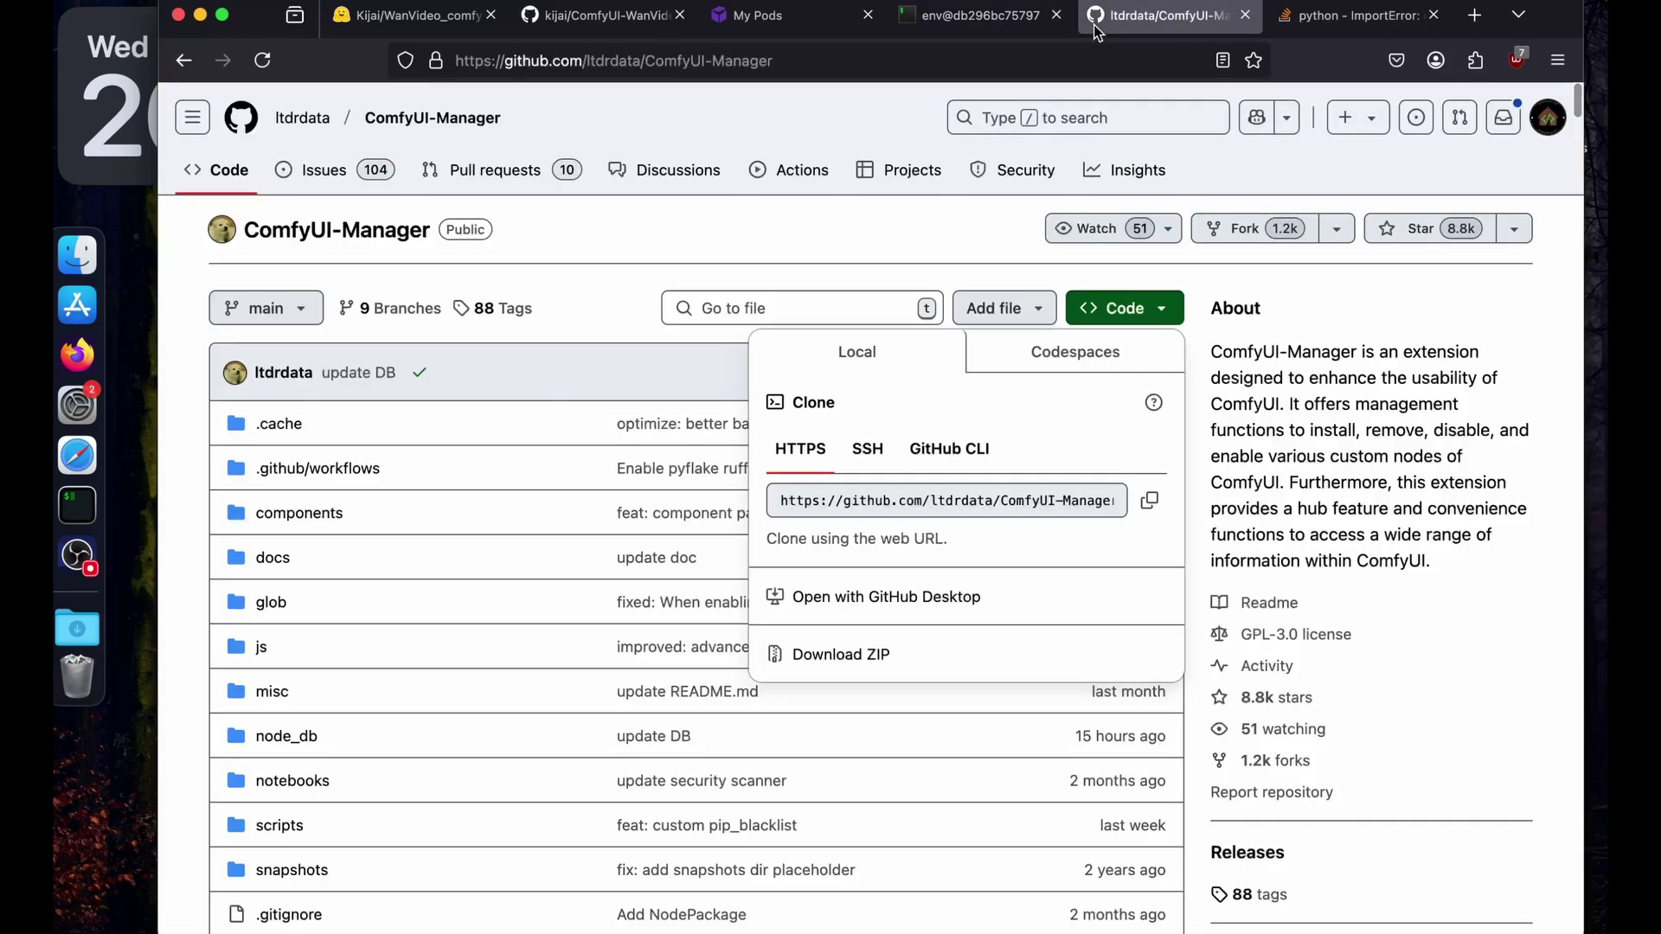
click(1152, 505)
click(981, 14)
key(super+v)
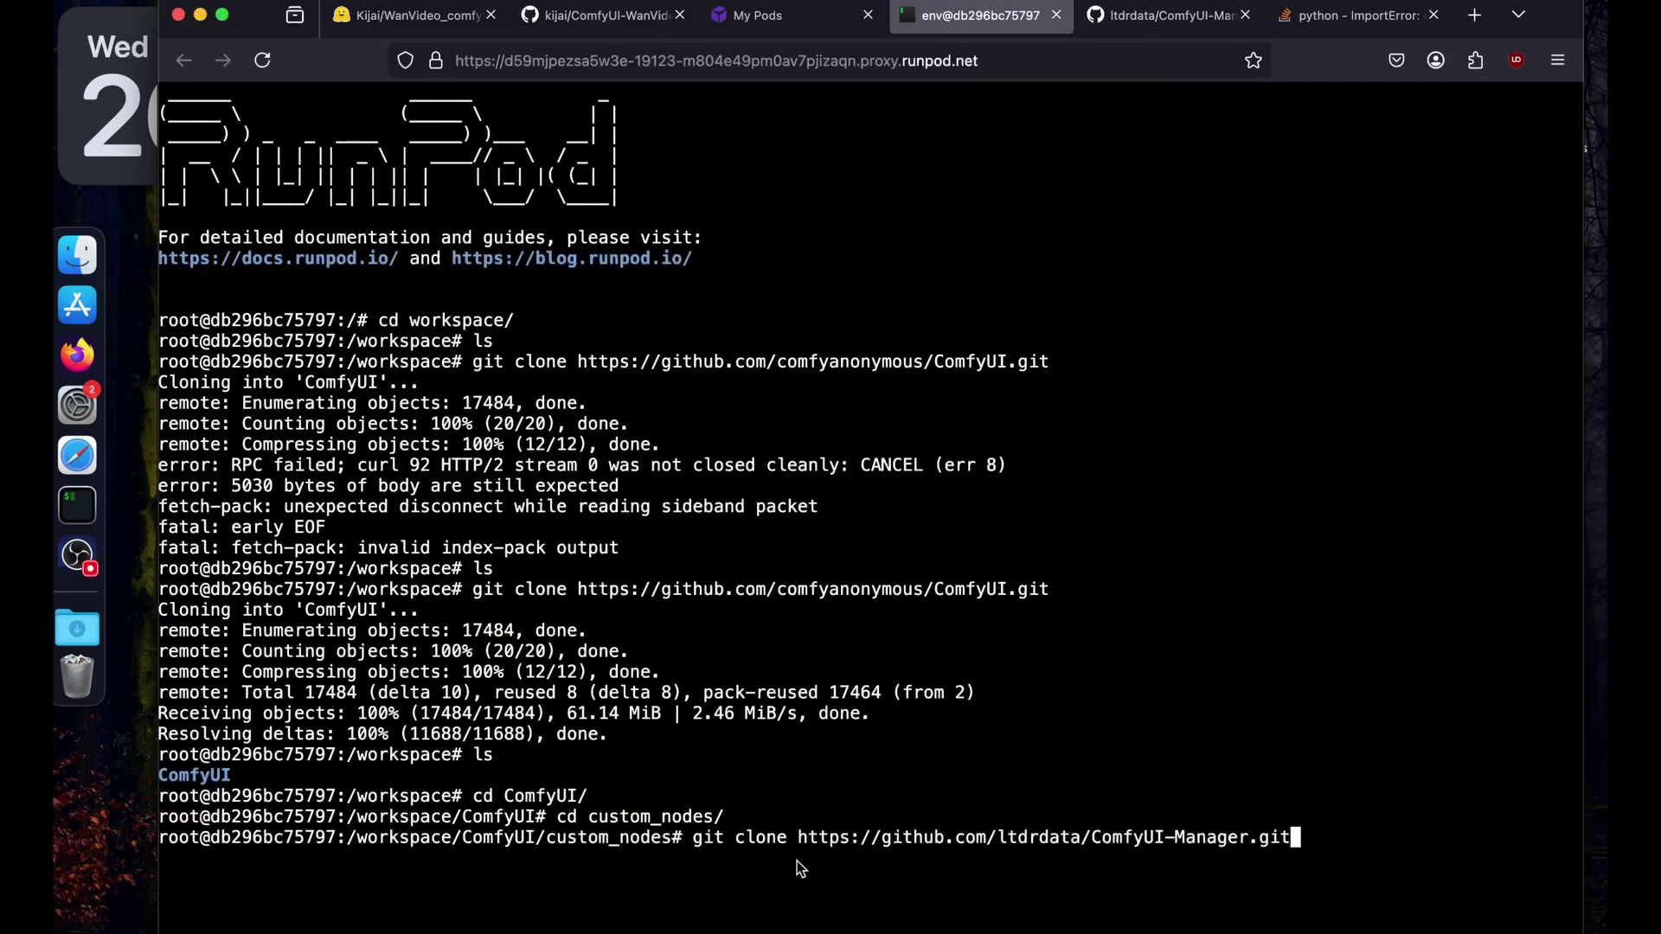
key(Return)
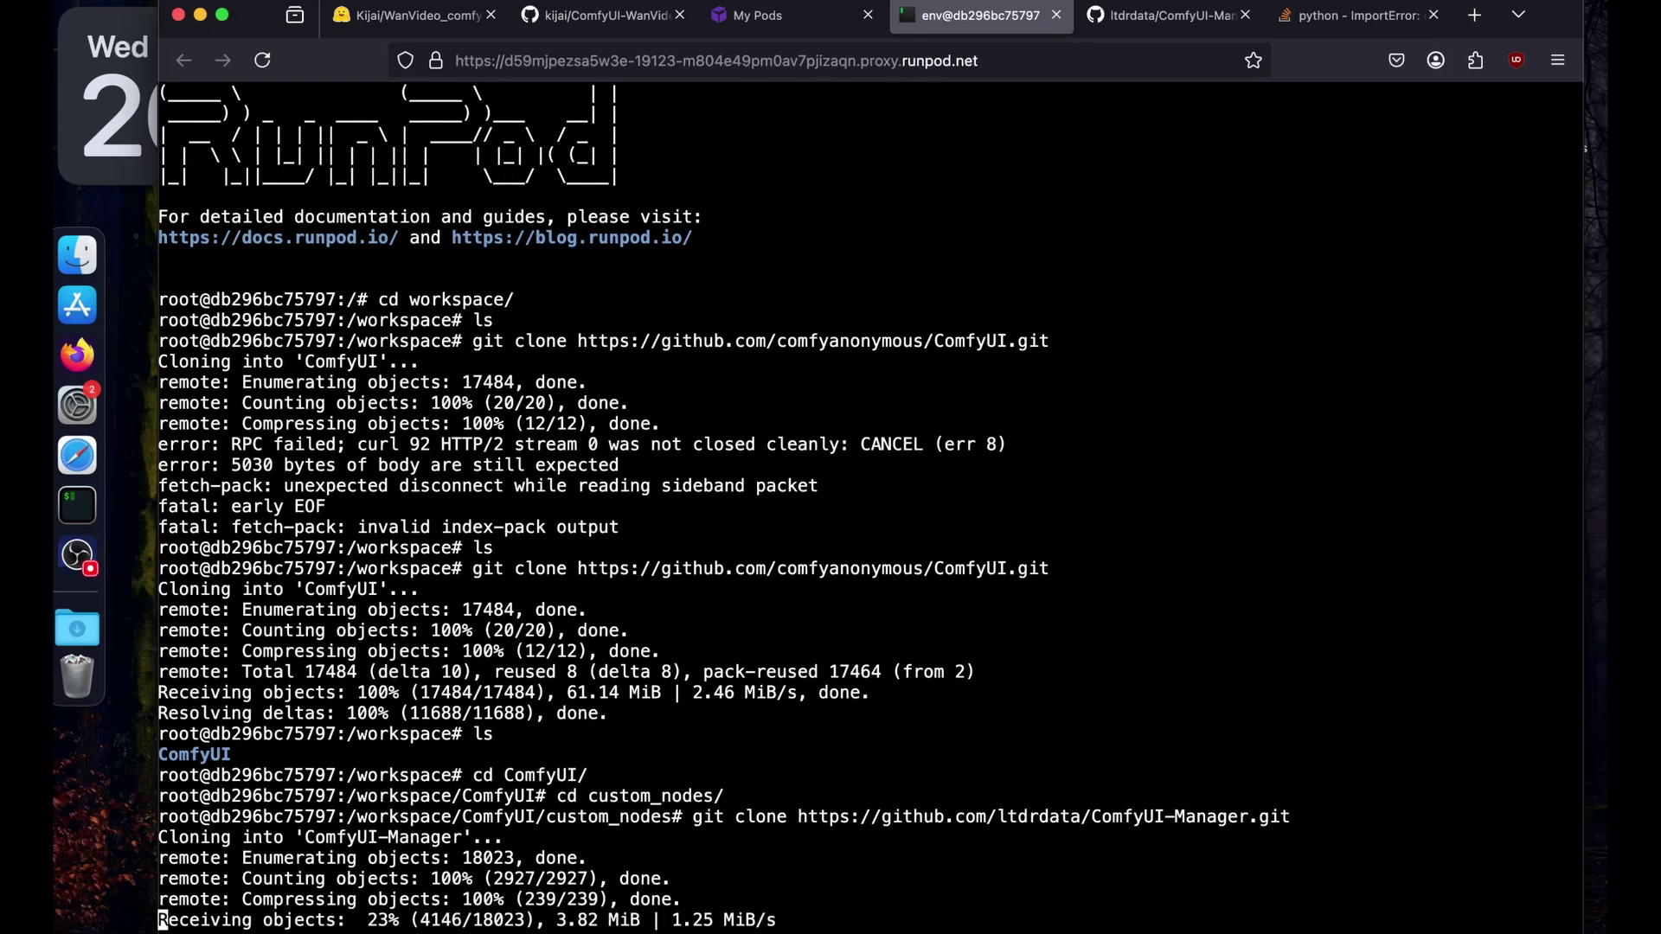
click(1243, 16)
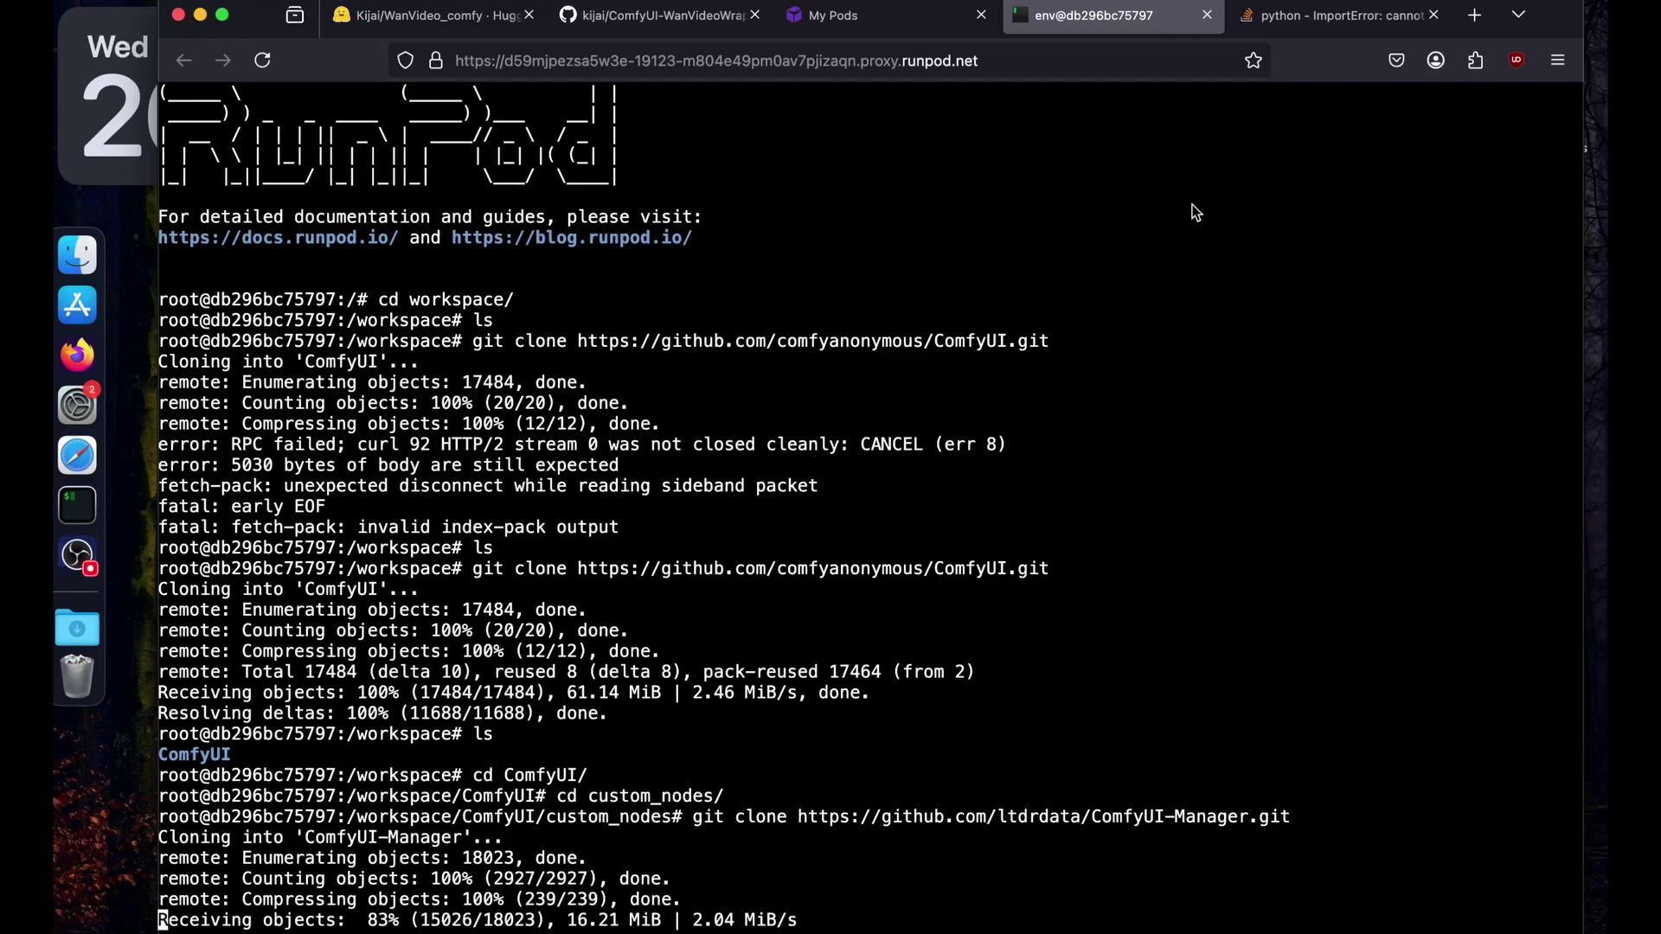
- Following the Stack Overflow answer, run pip install typing_extensions==4.7.1 --upgrade on the pod
click(1332, 15)
scroll(533, 406, up, 15)
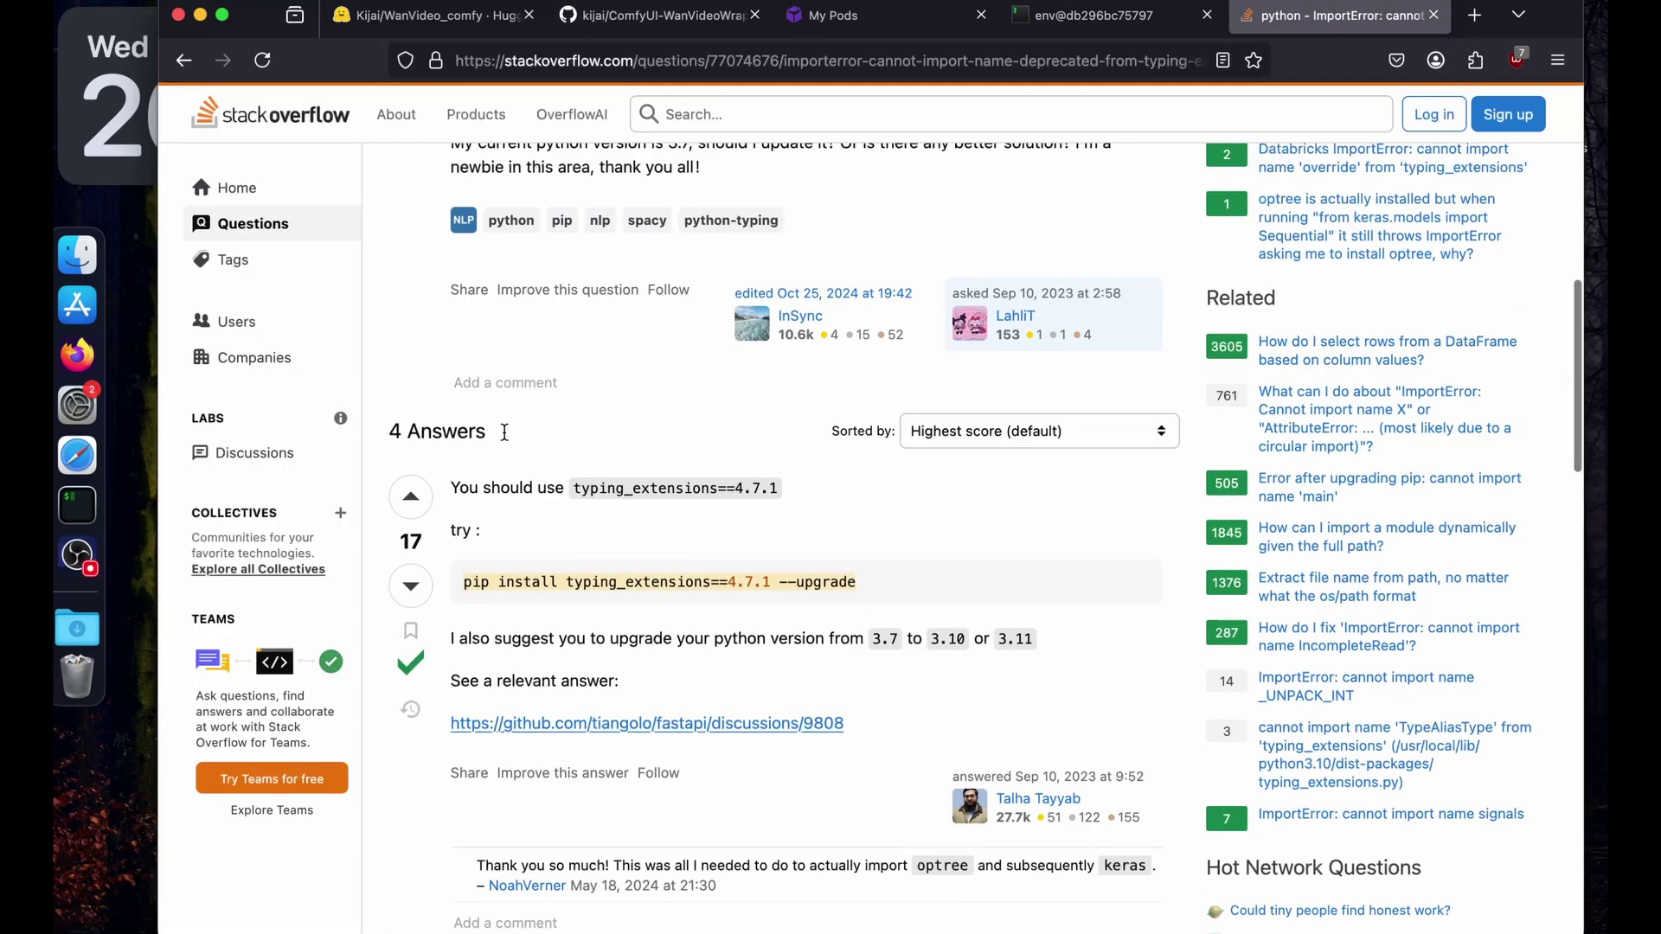
scroll(645, 400, down, 12)
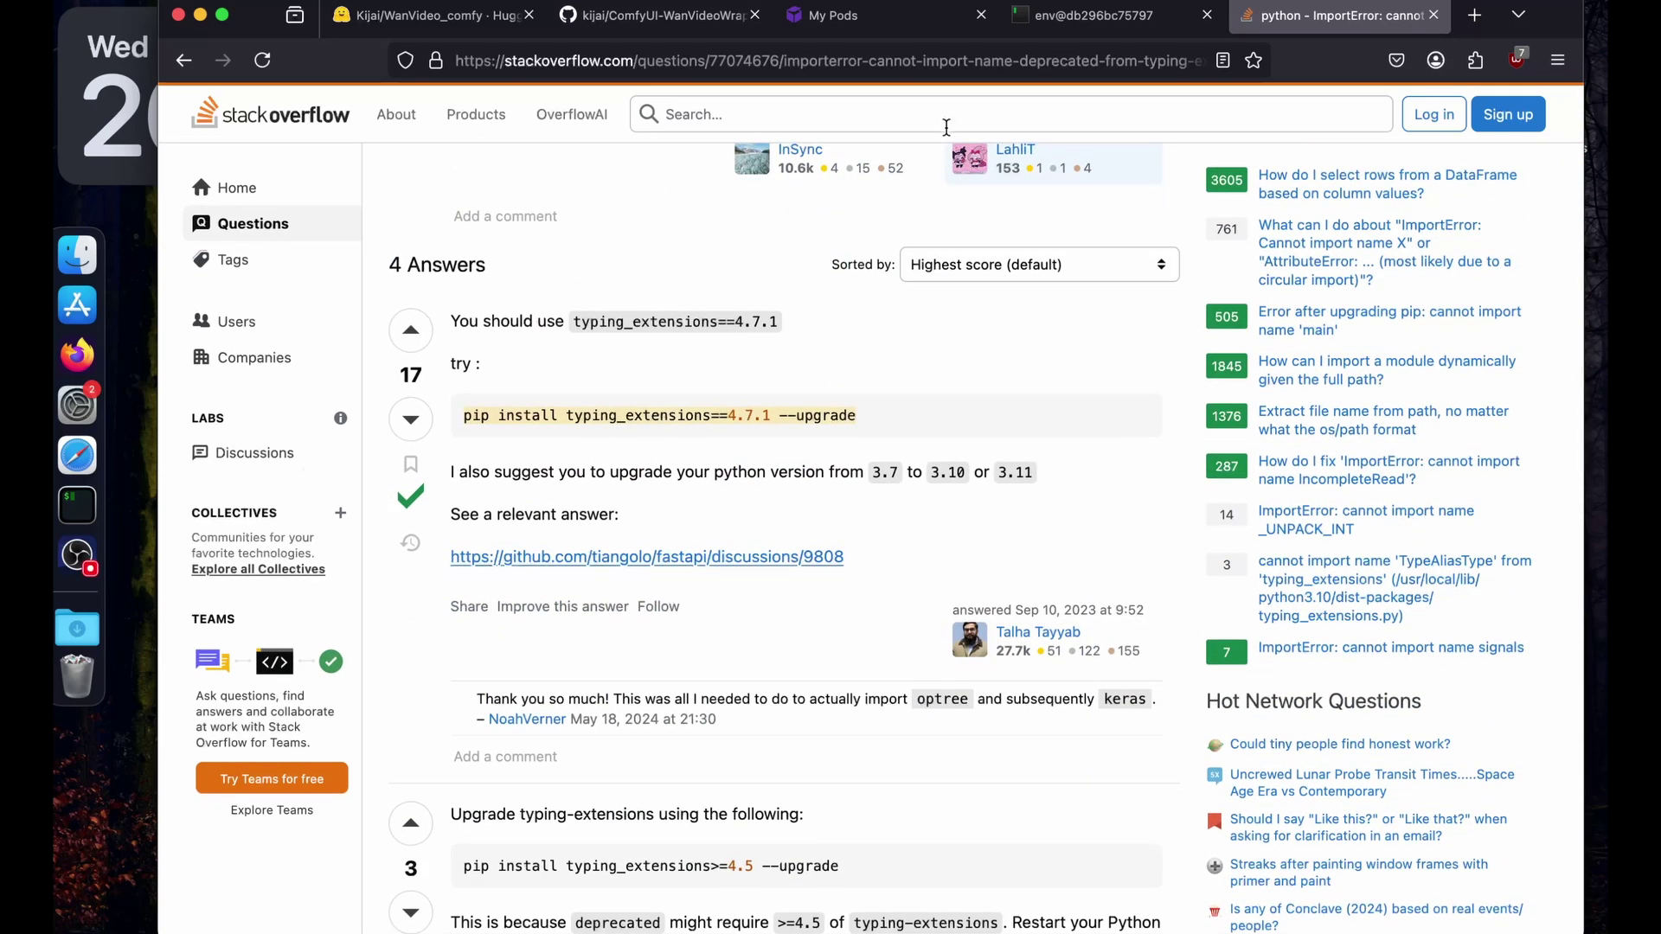
click(1067, 31)
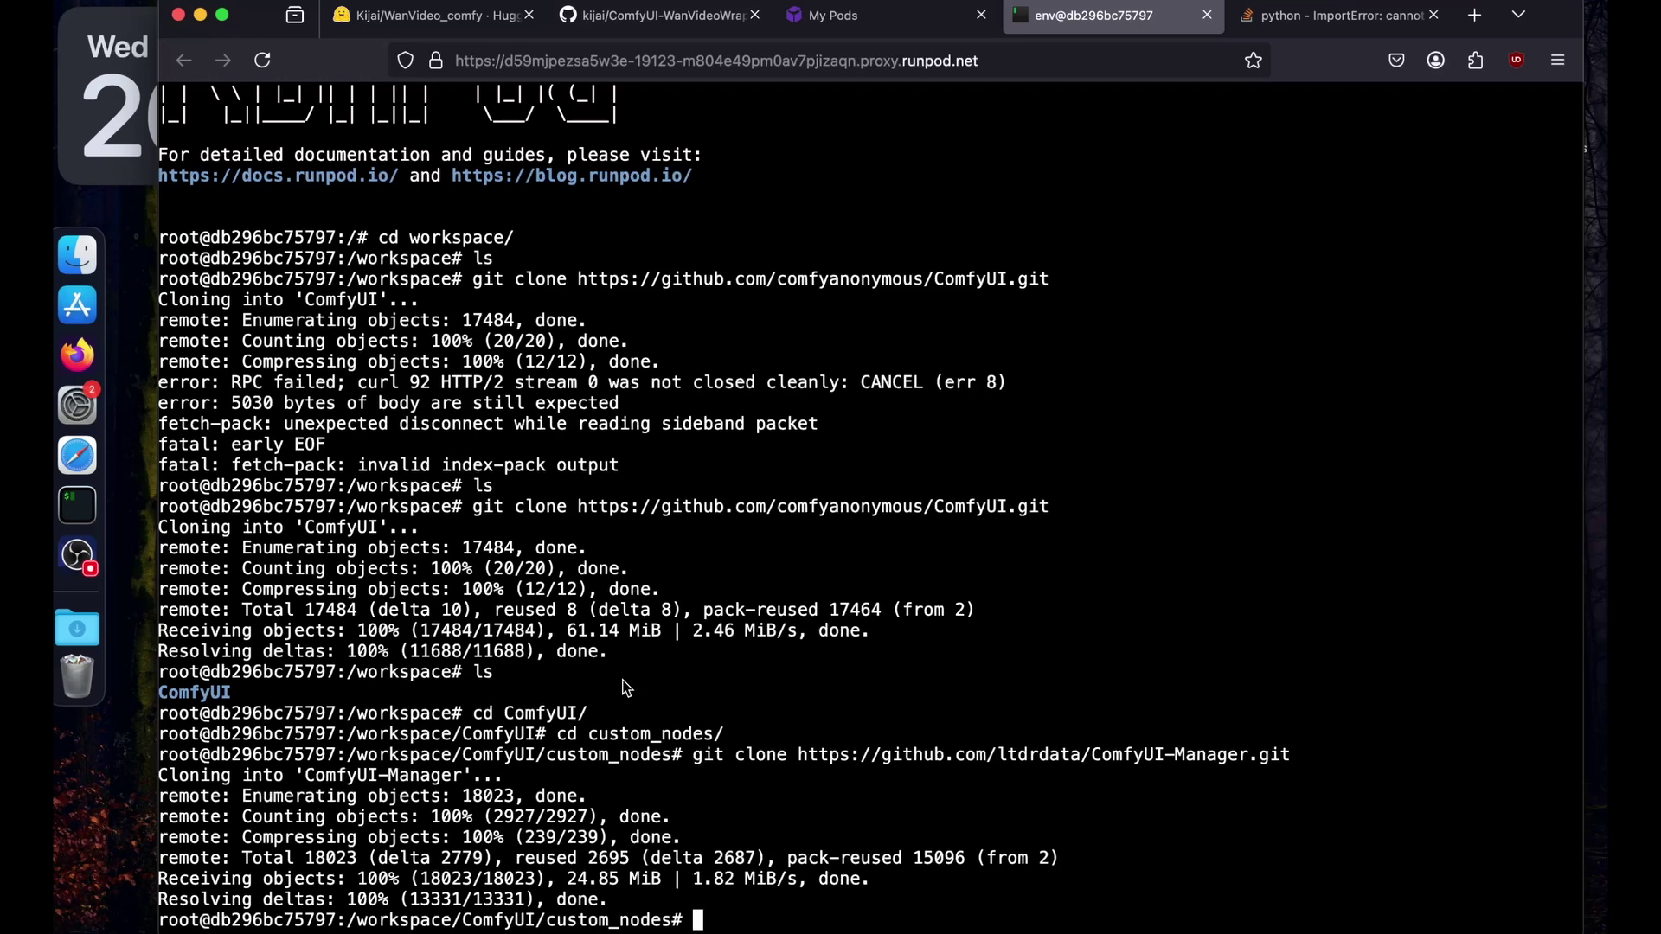
key(super+v)
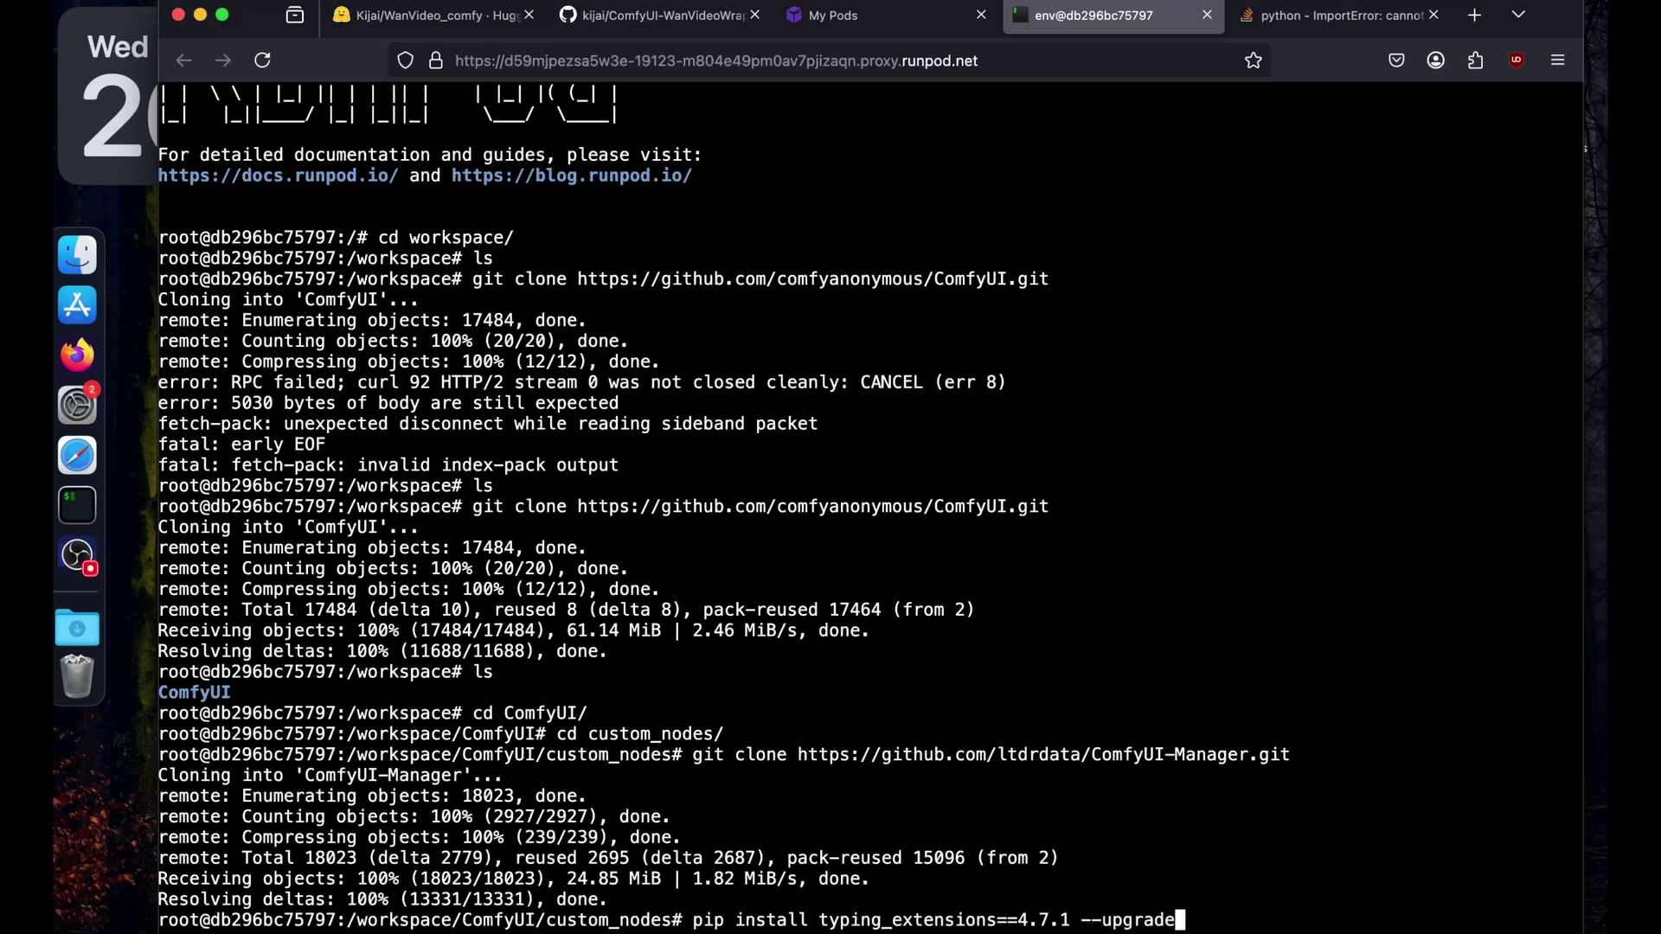
key(Return)
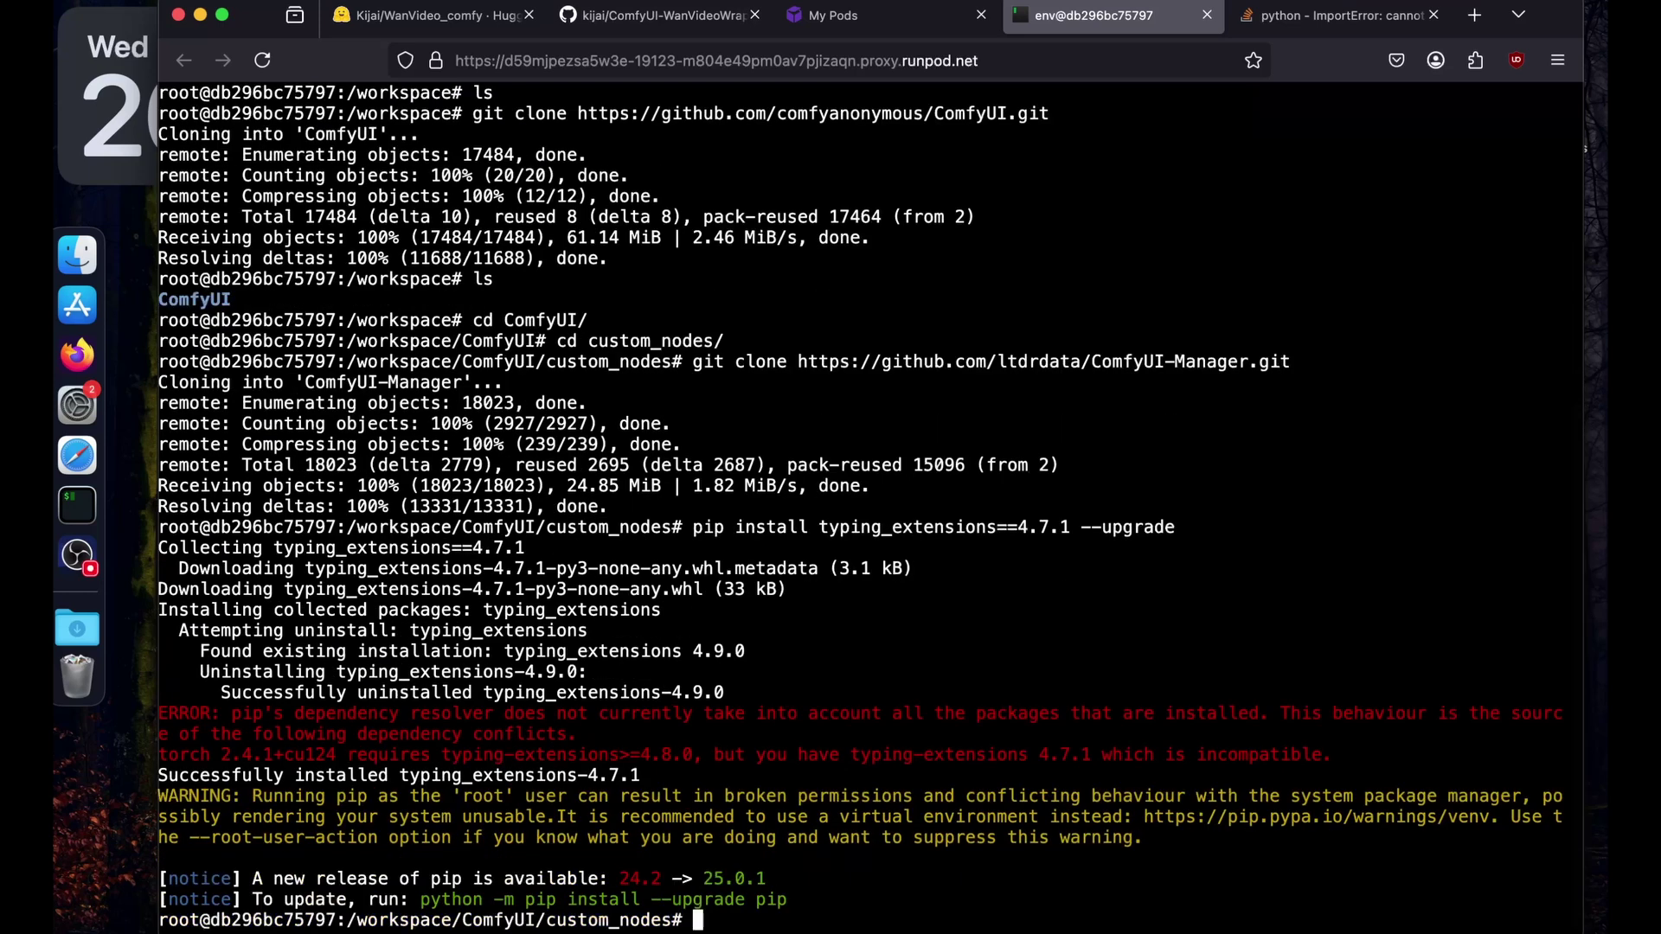
- Go back up to the ComfyUI folder with cd .. and list its contents
text(cd ..)
key(Return)
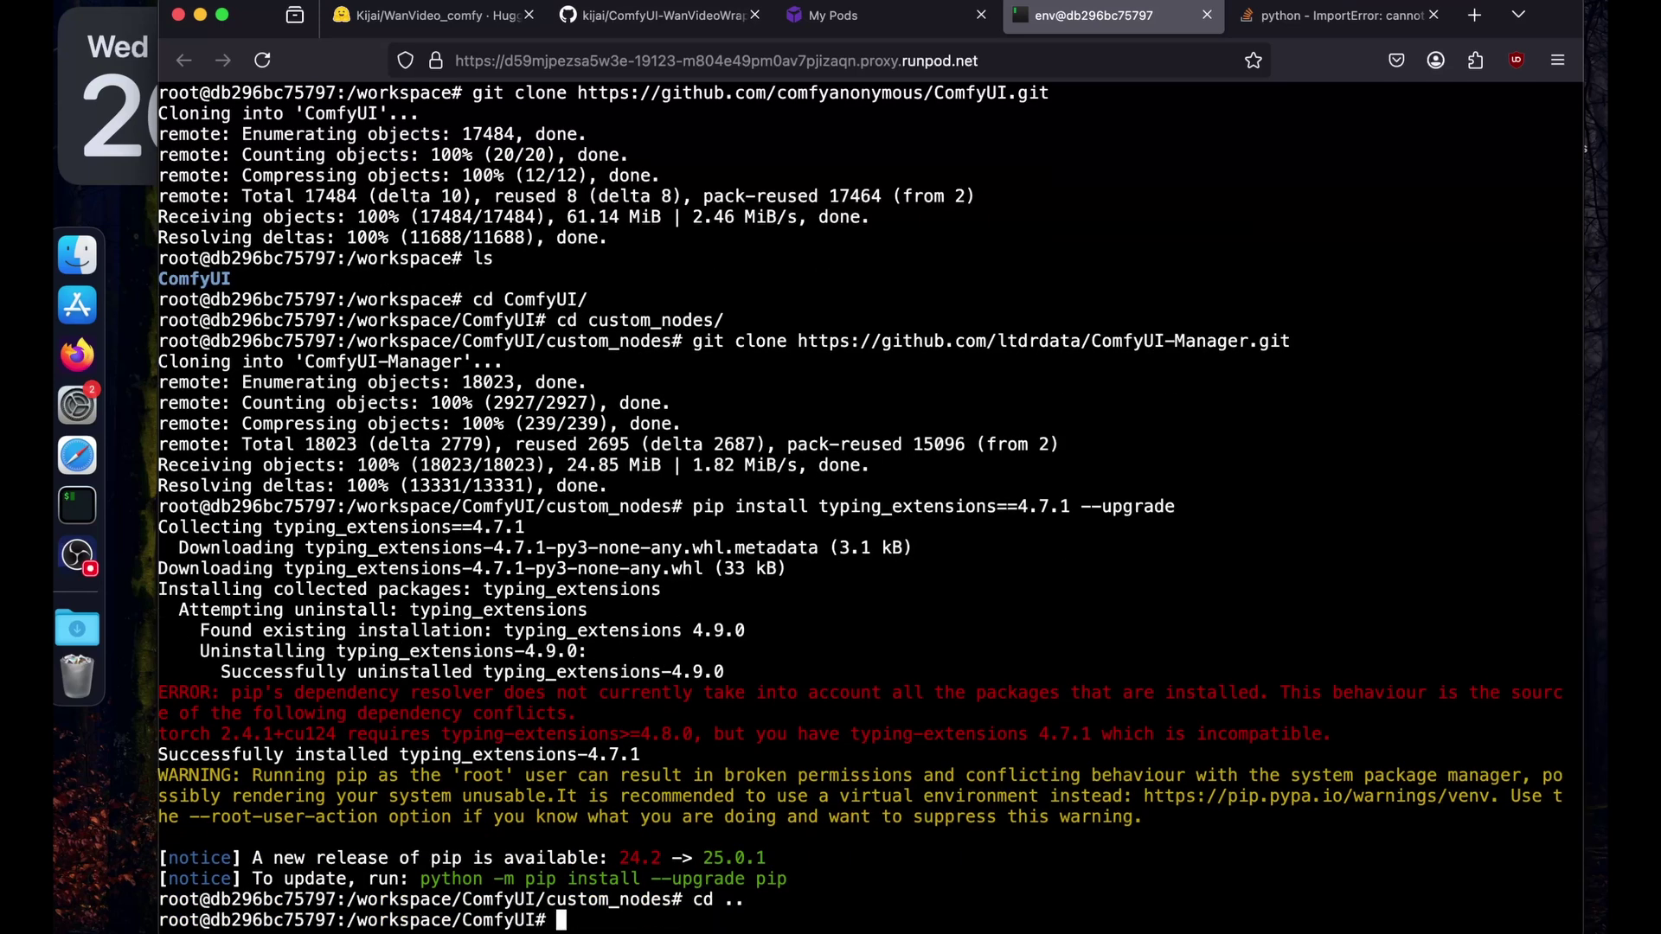
text(ls)
key(Return)
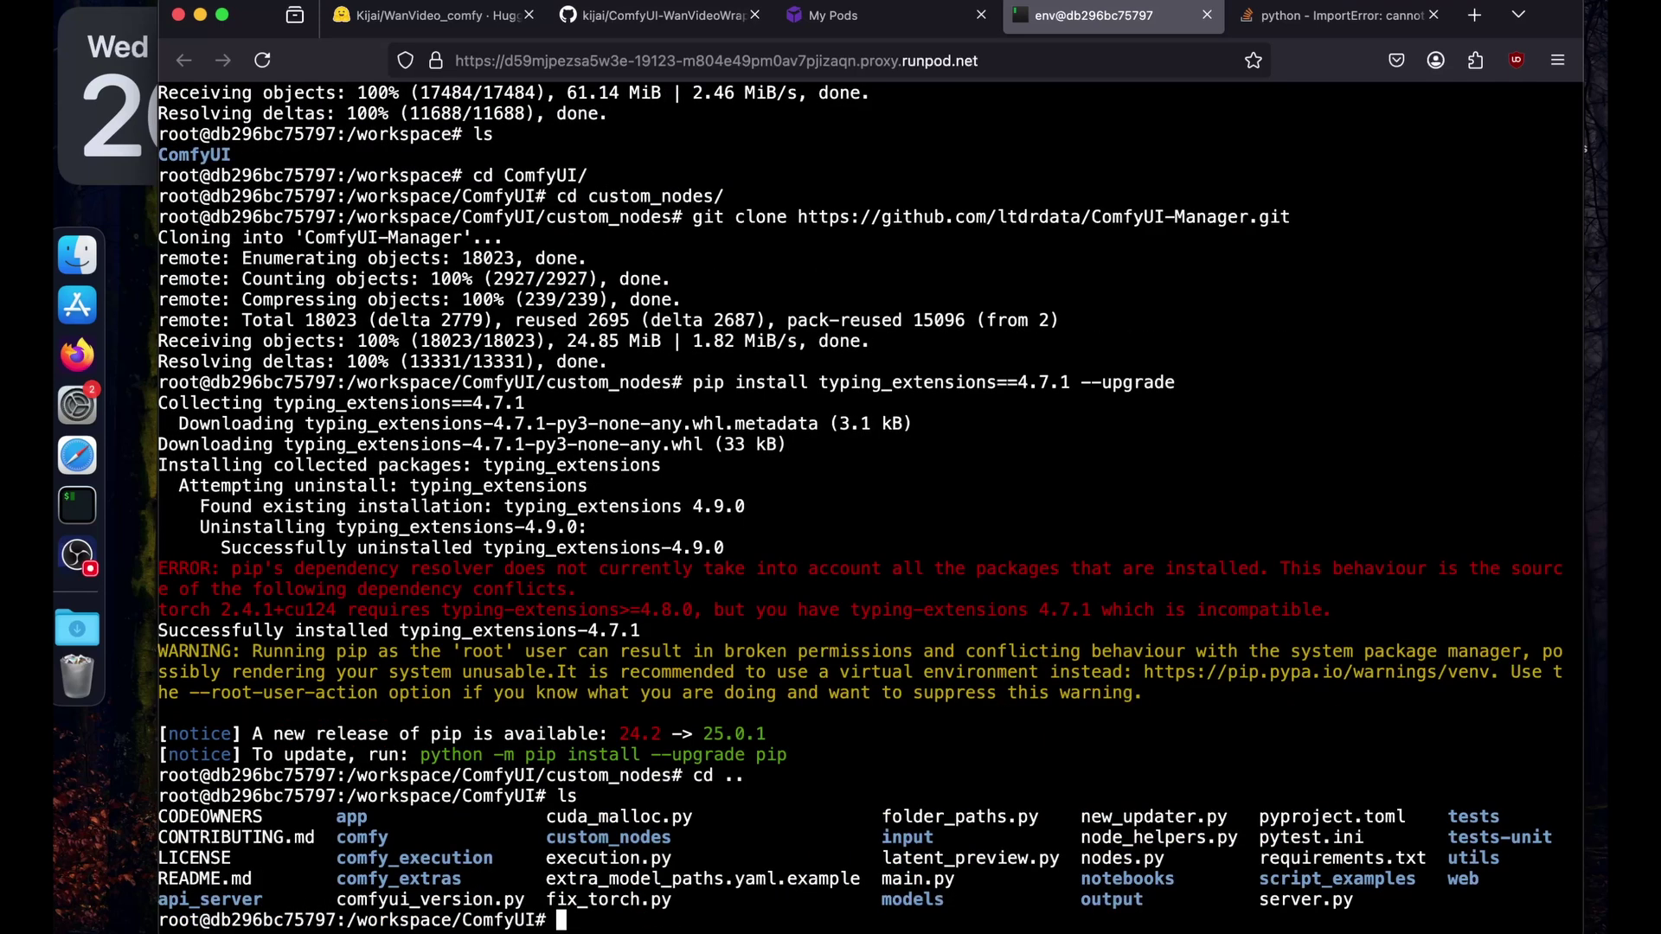
- Run pip install -r requirements.txt to install ComfyUI's Python dependencies
text(pip install -r re)
key(Tab)
text(quire)
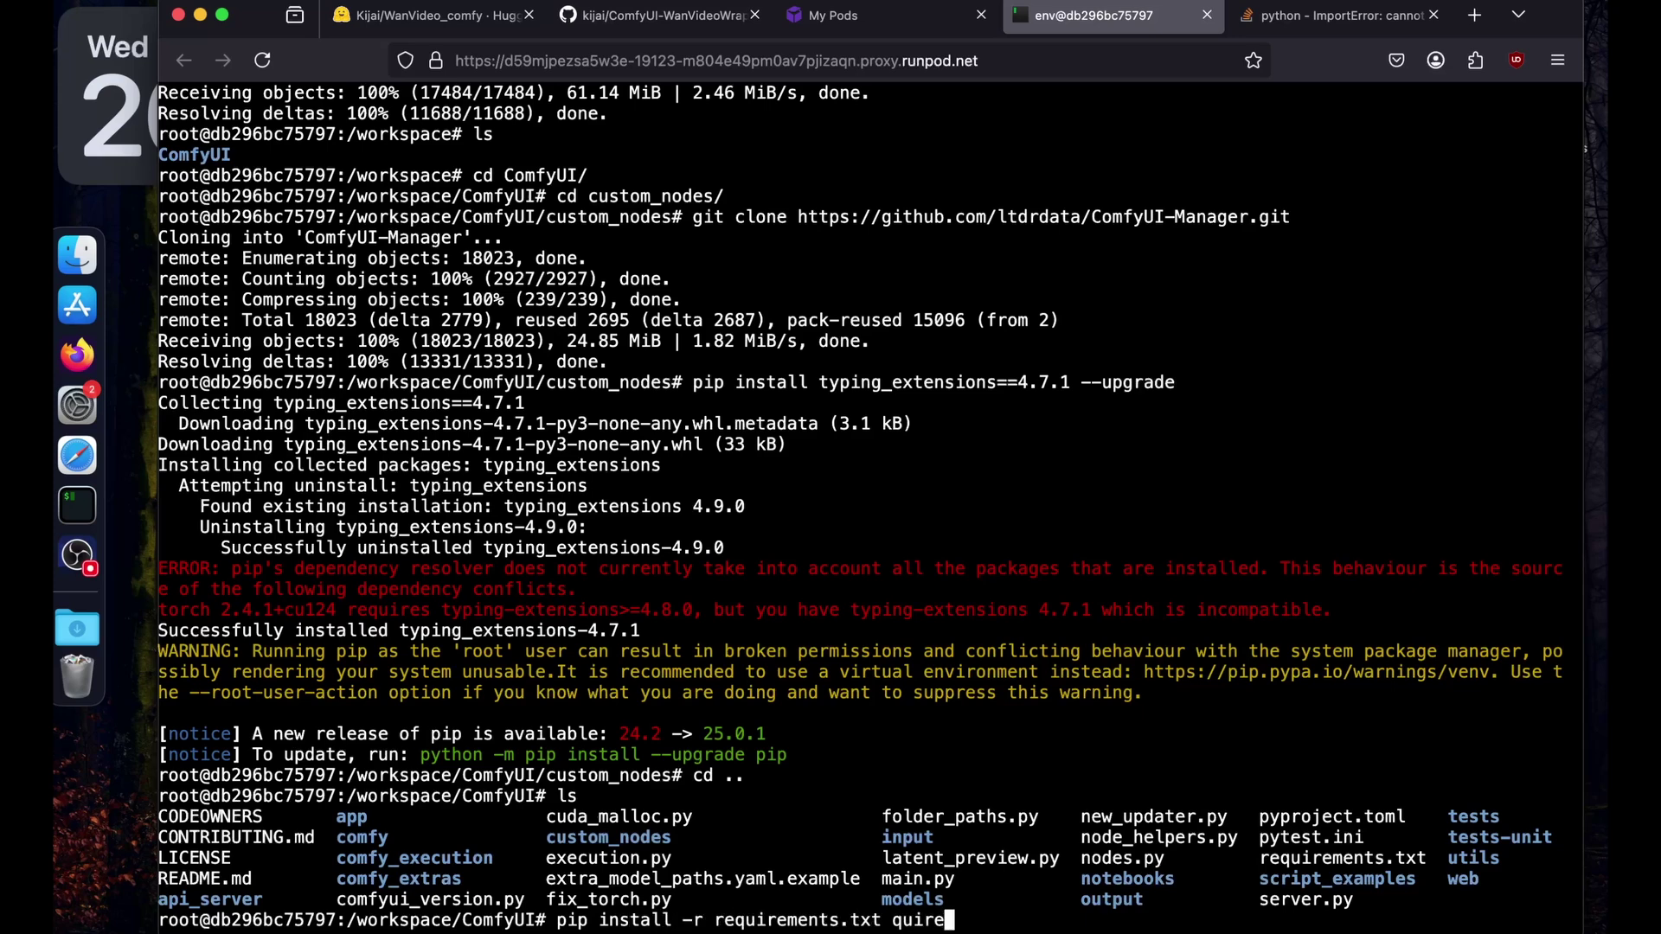
key(BackSpace)
key(BackSpace)
key(BackSpace)
key(BackSpace)
key(BackSpace)
key(BackSpace)
double_click(476, 923)
click(949, 922)
double_click(1319, 866)
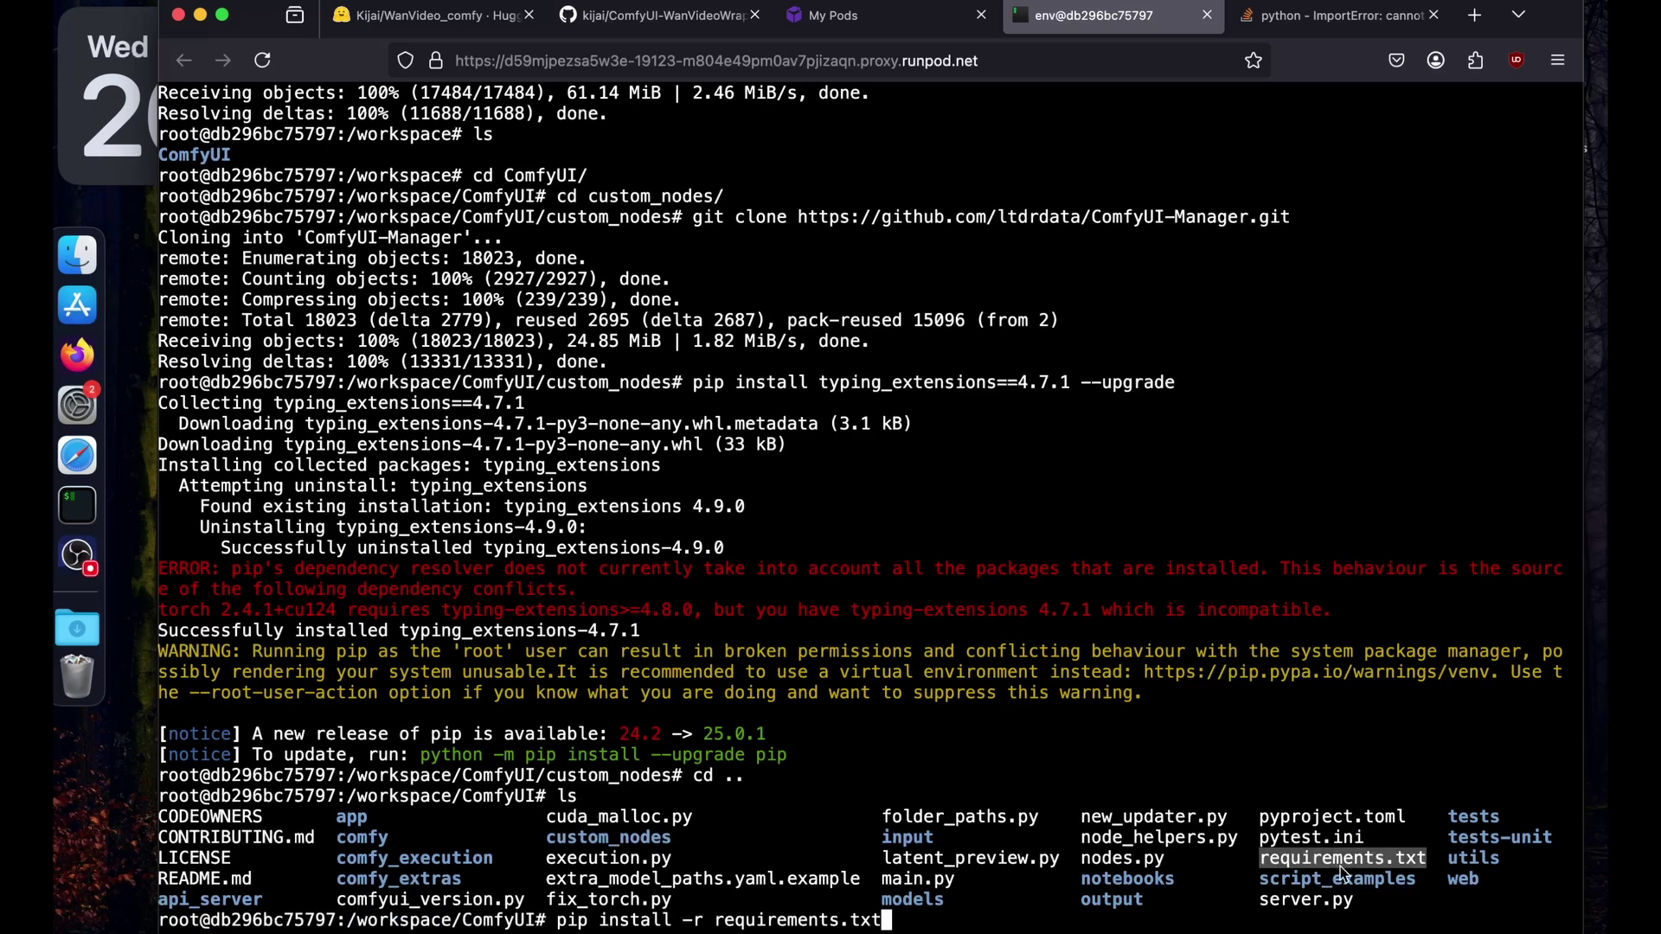
key(Return)
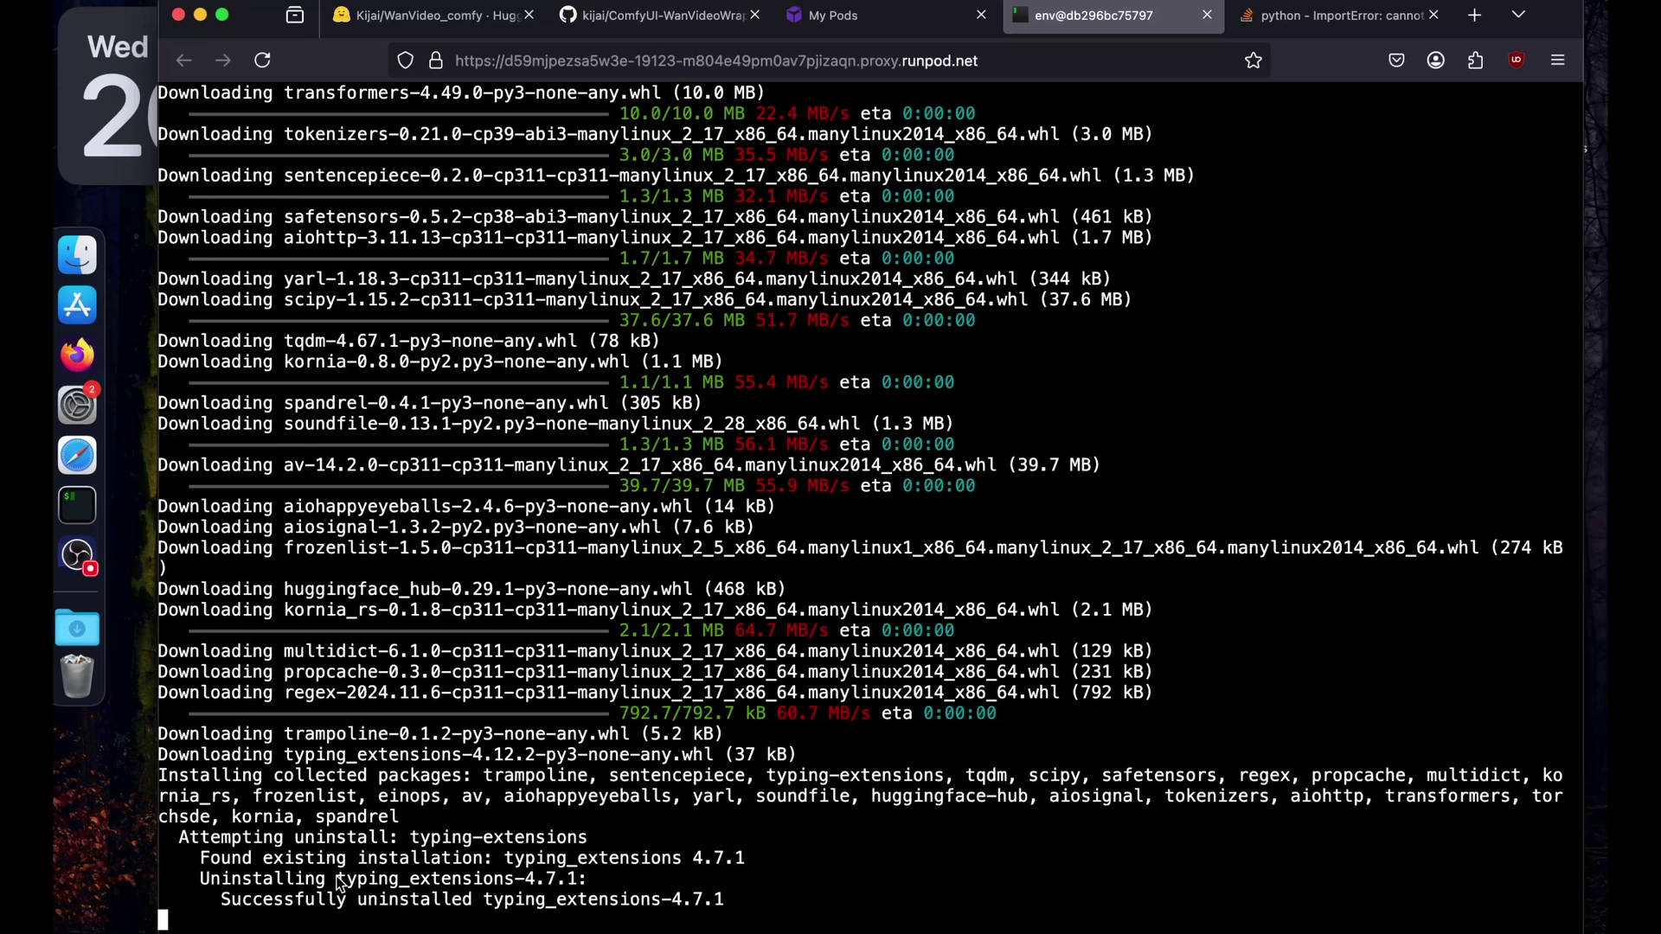
- Rerun the typing_extensions==4.7.1 upgrade command, then clear the terminal
drag(304, 858, 620, 692)
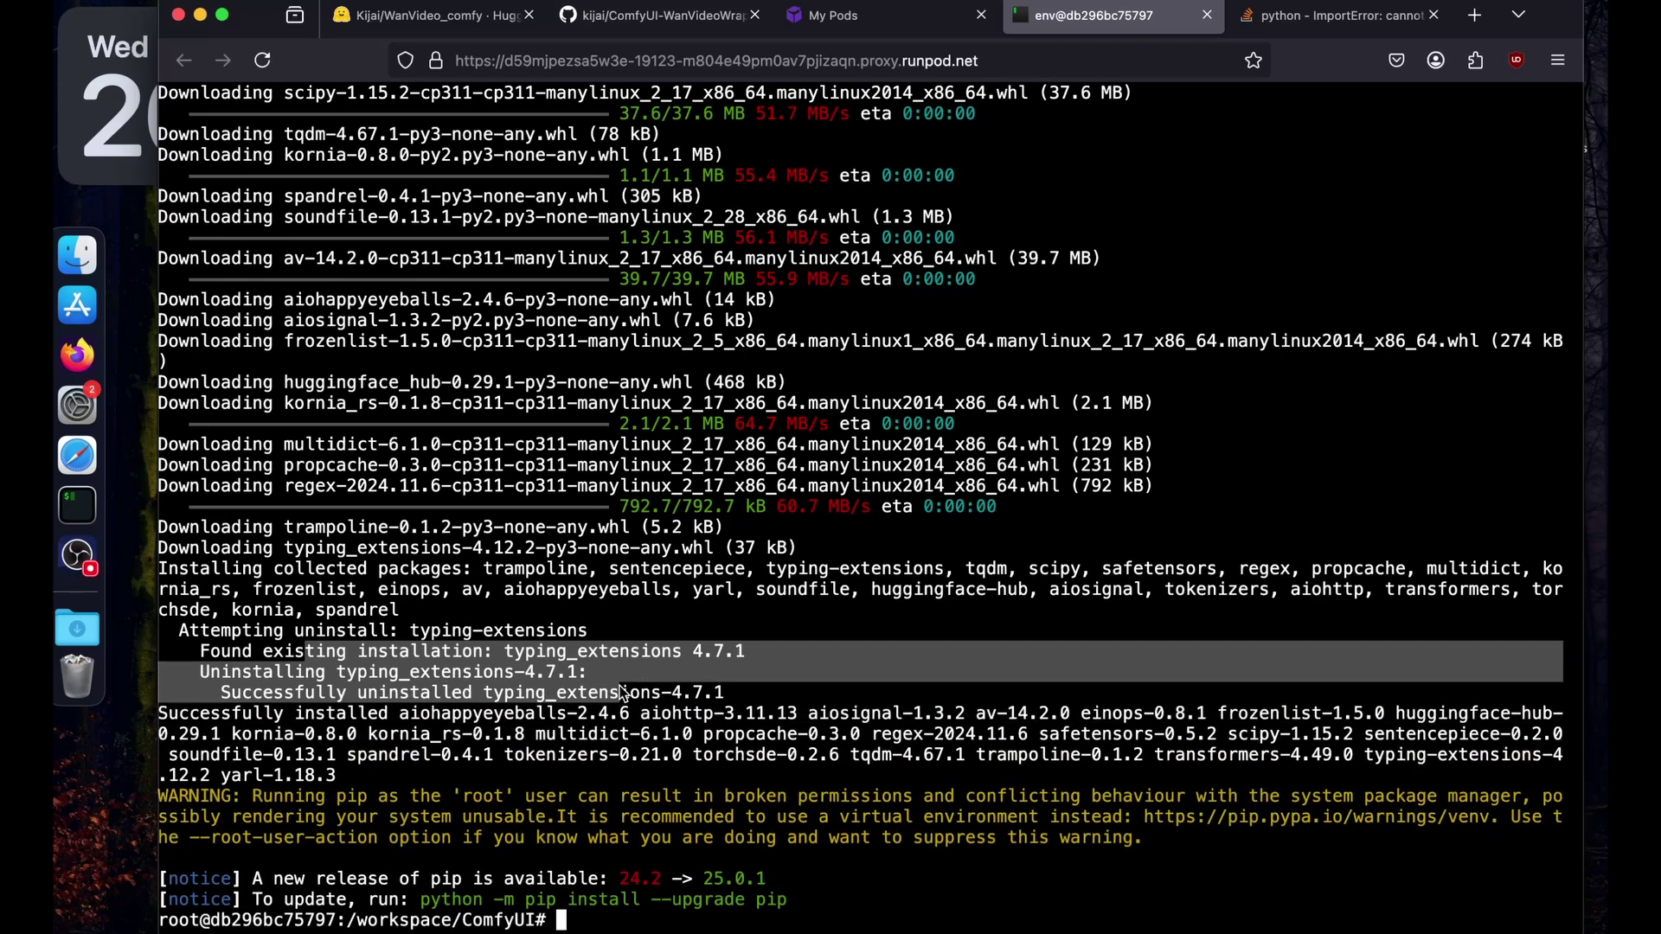
click(447, 694)
key(Up)
key(Up)
key(Up)
key(Up)
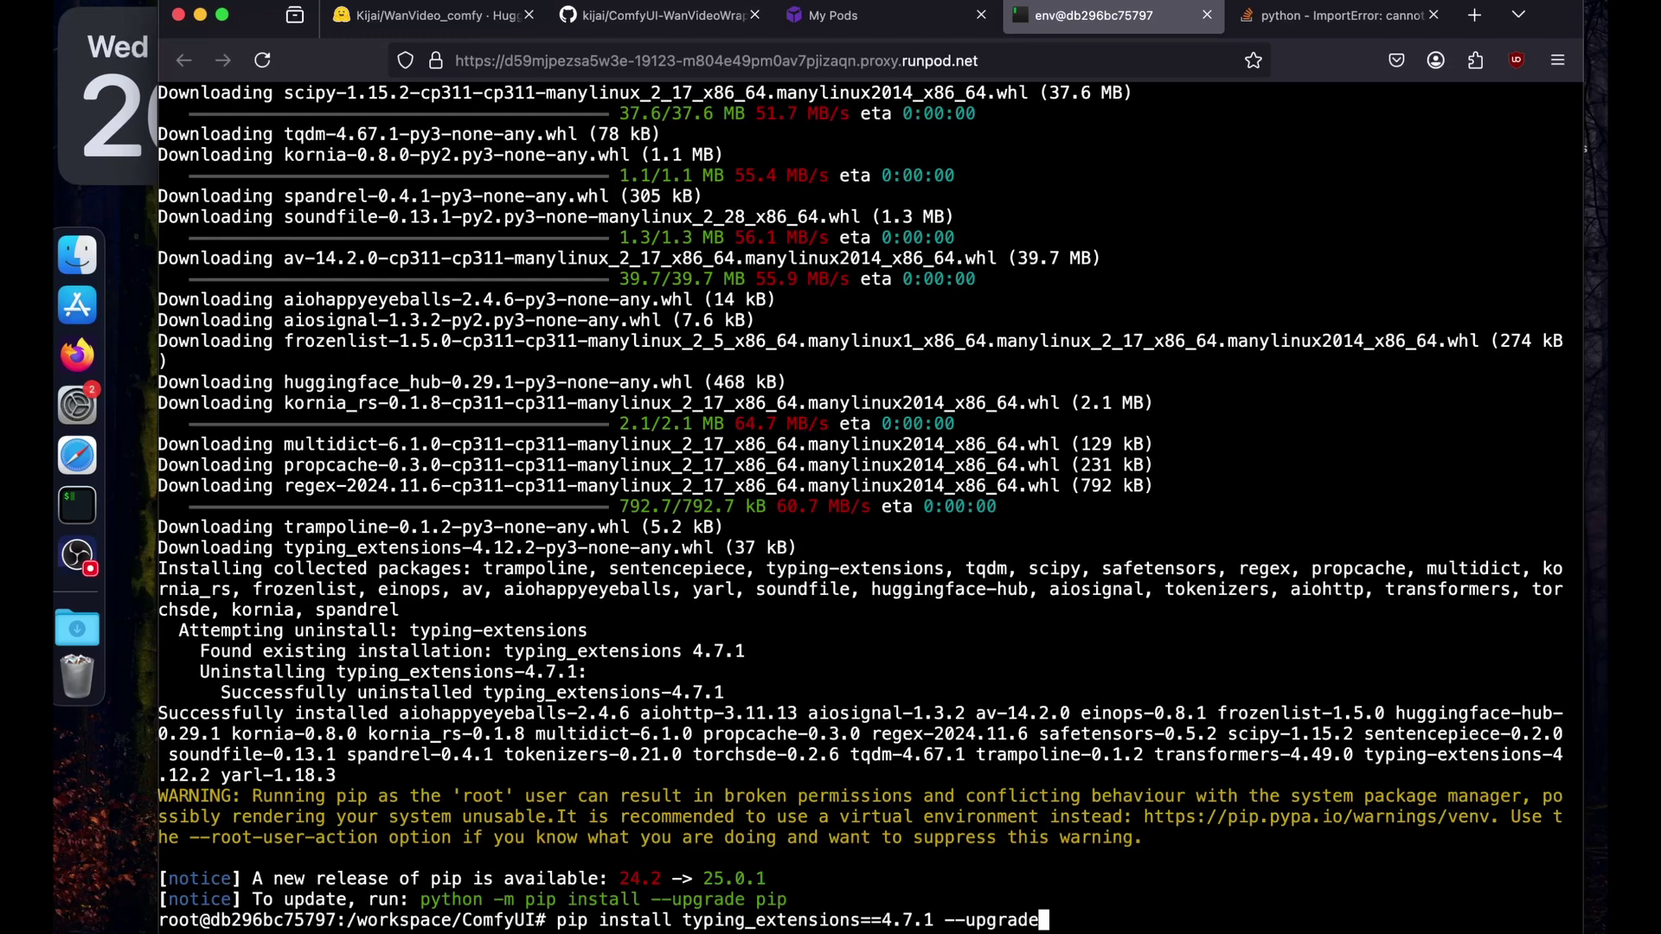
key(Return)
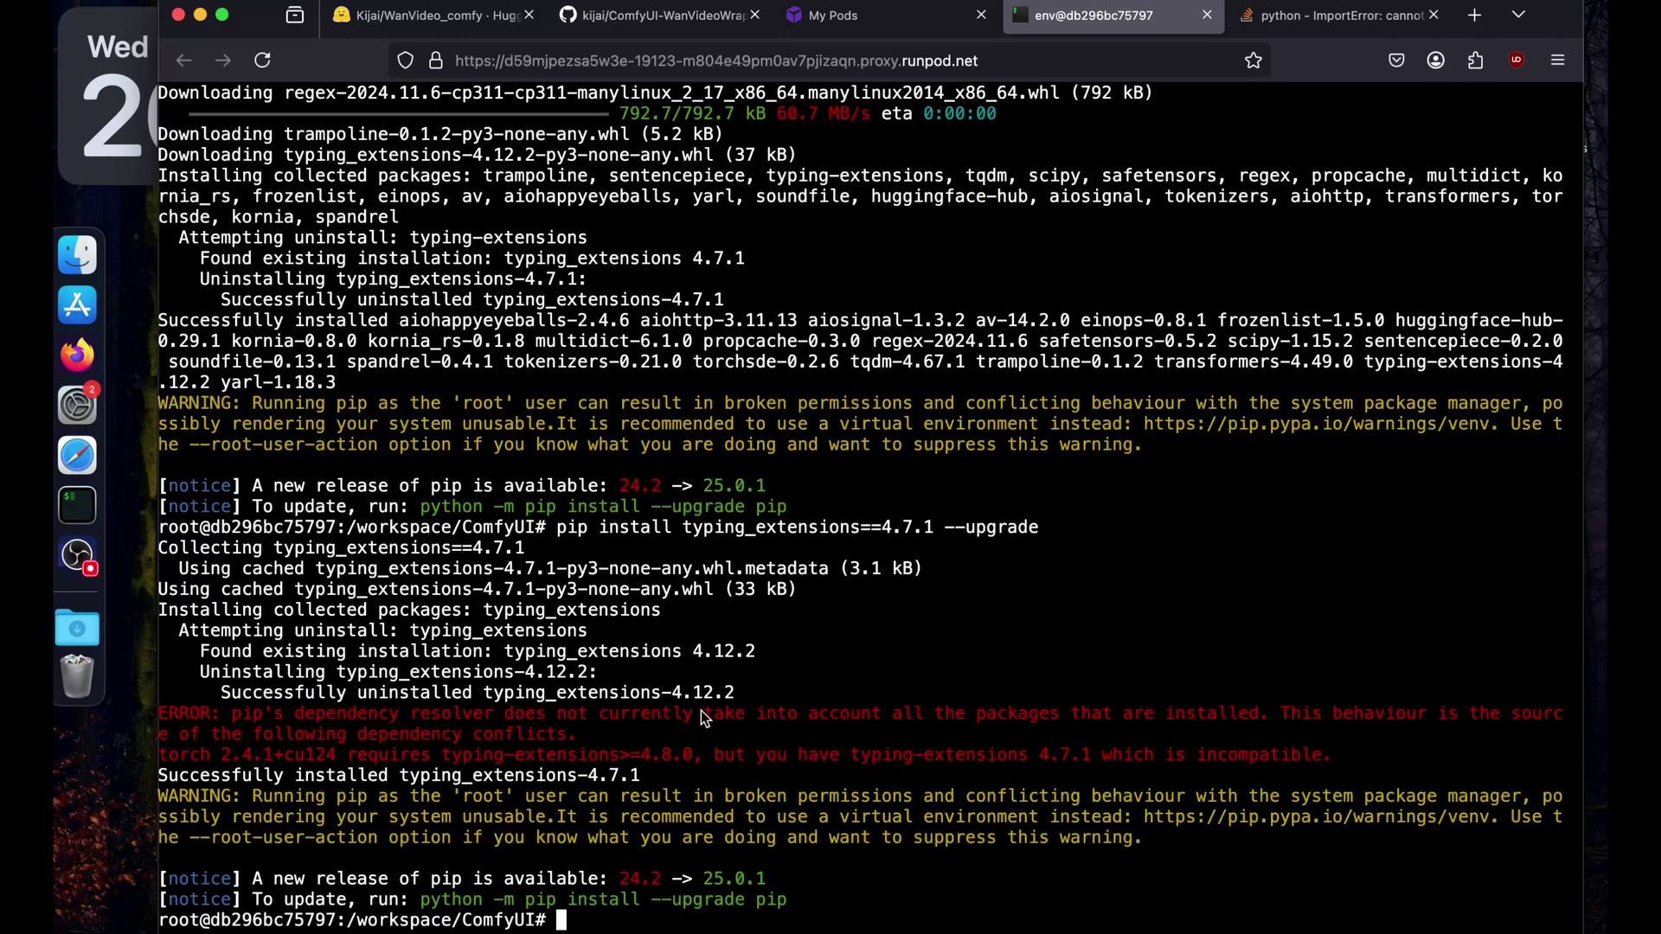
text(clear)
key(Return)
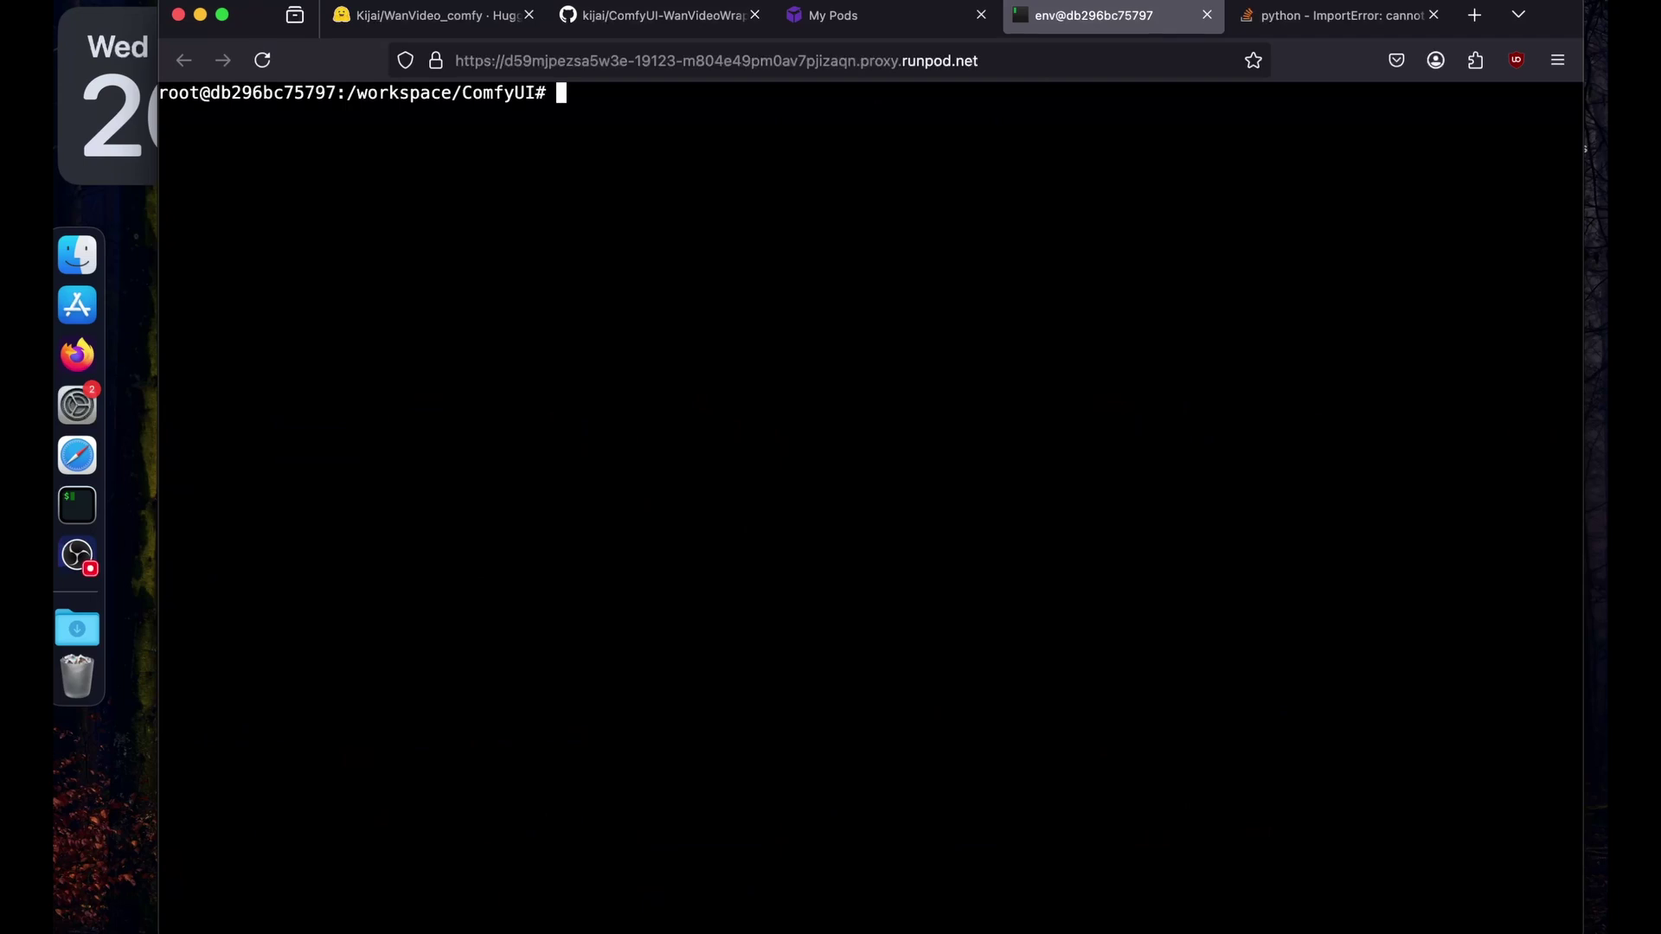
- List the ComfyUI folder and copy ComfyUI-WanVideoWrapper's clone URL from GitHub
text(ls)
key(Return)
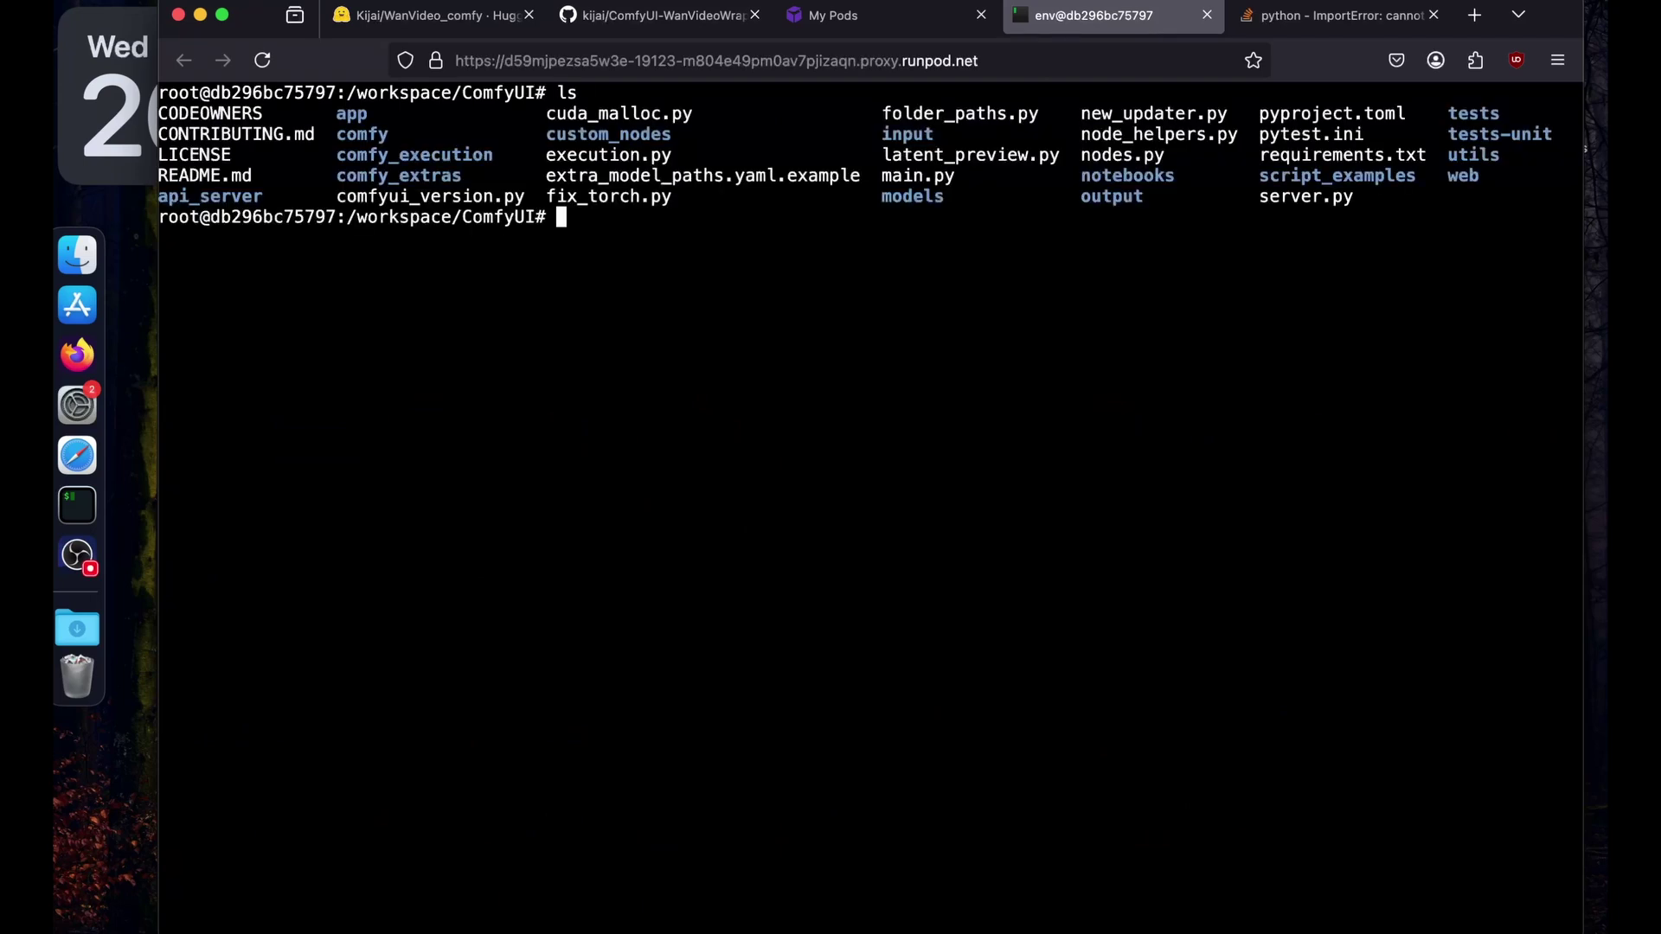
key(super+2)
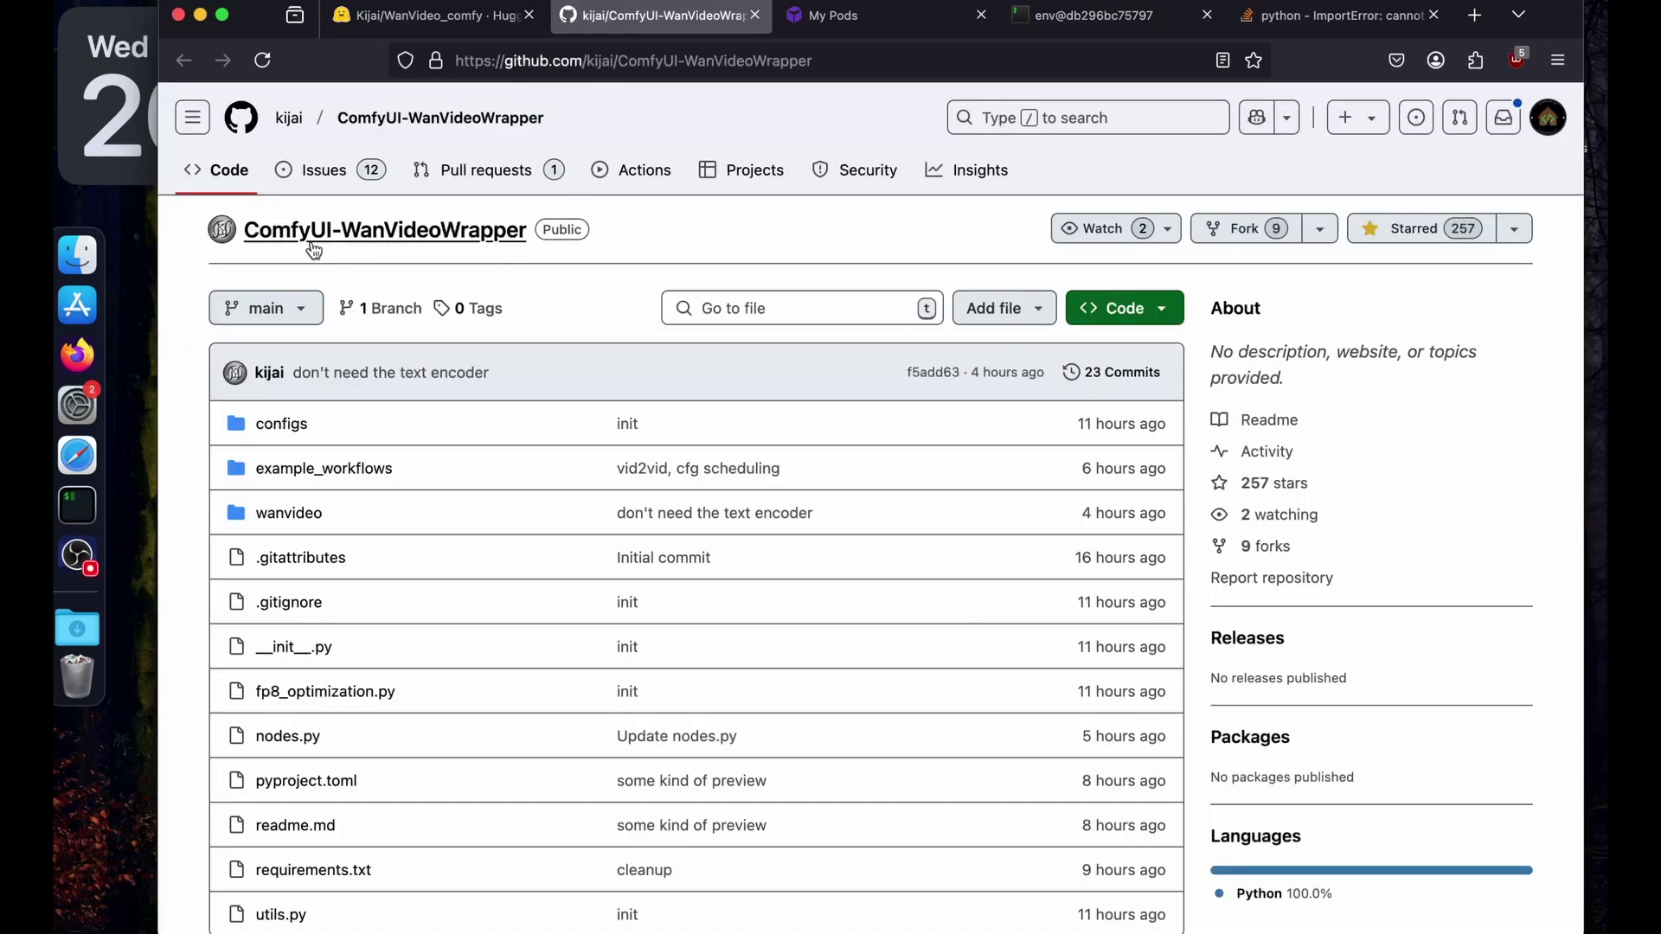
click(1182, 299)
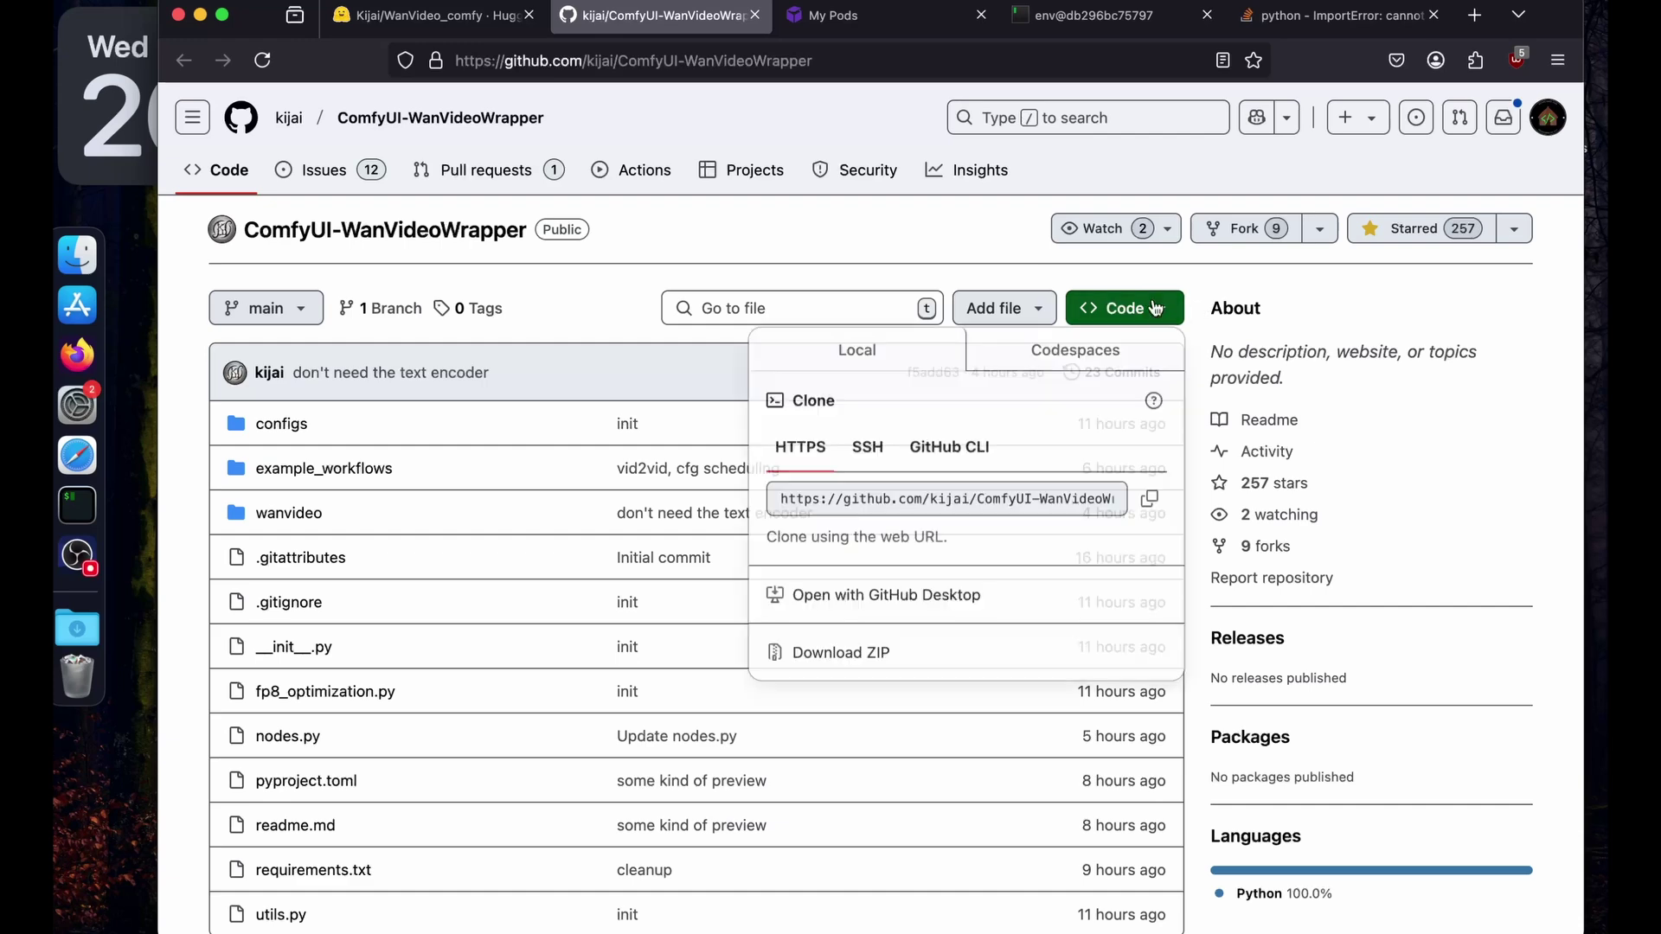
click(1148, 495)
click(1076, 27)
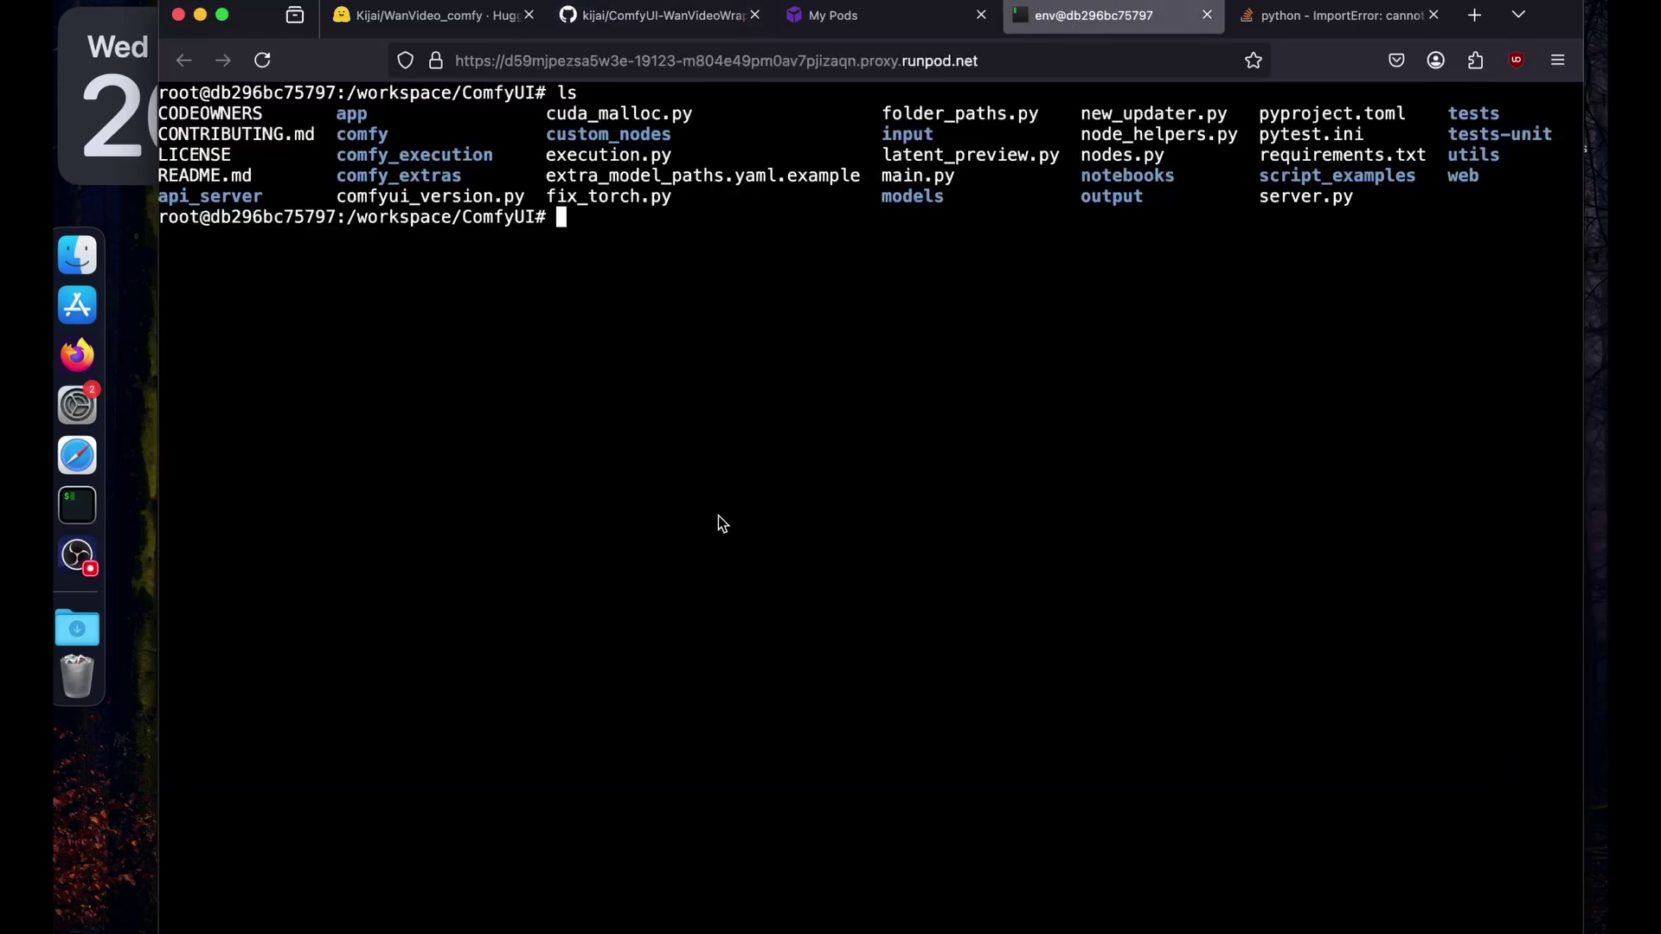
- In custom_nodes/, git clone ComfyUI-WanVideoWrapper, then return to the ComfyUI folder
text(cd custom_nodes/)
key(Return)
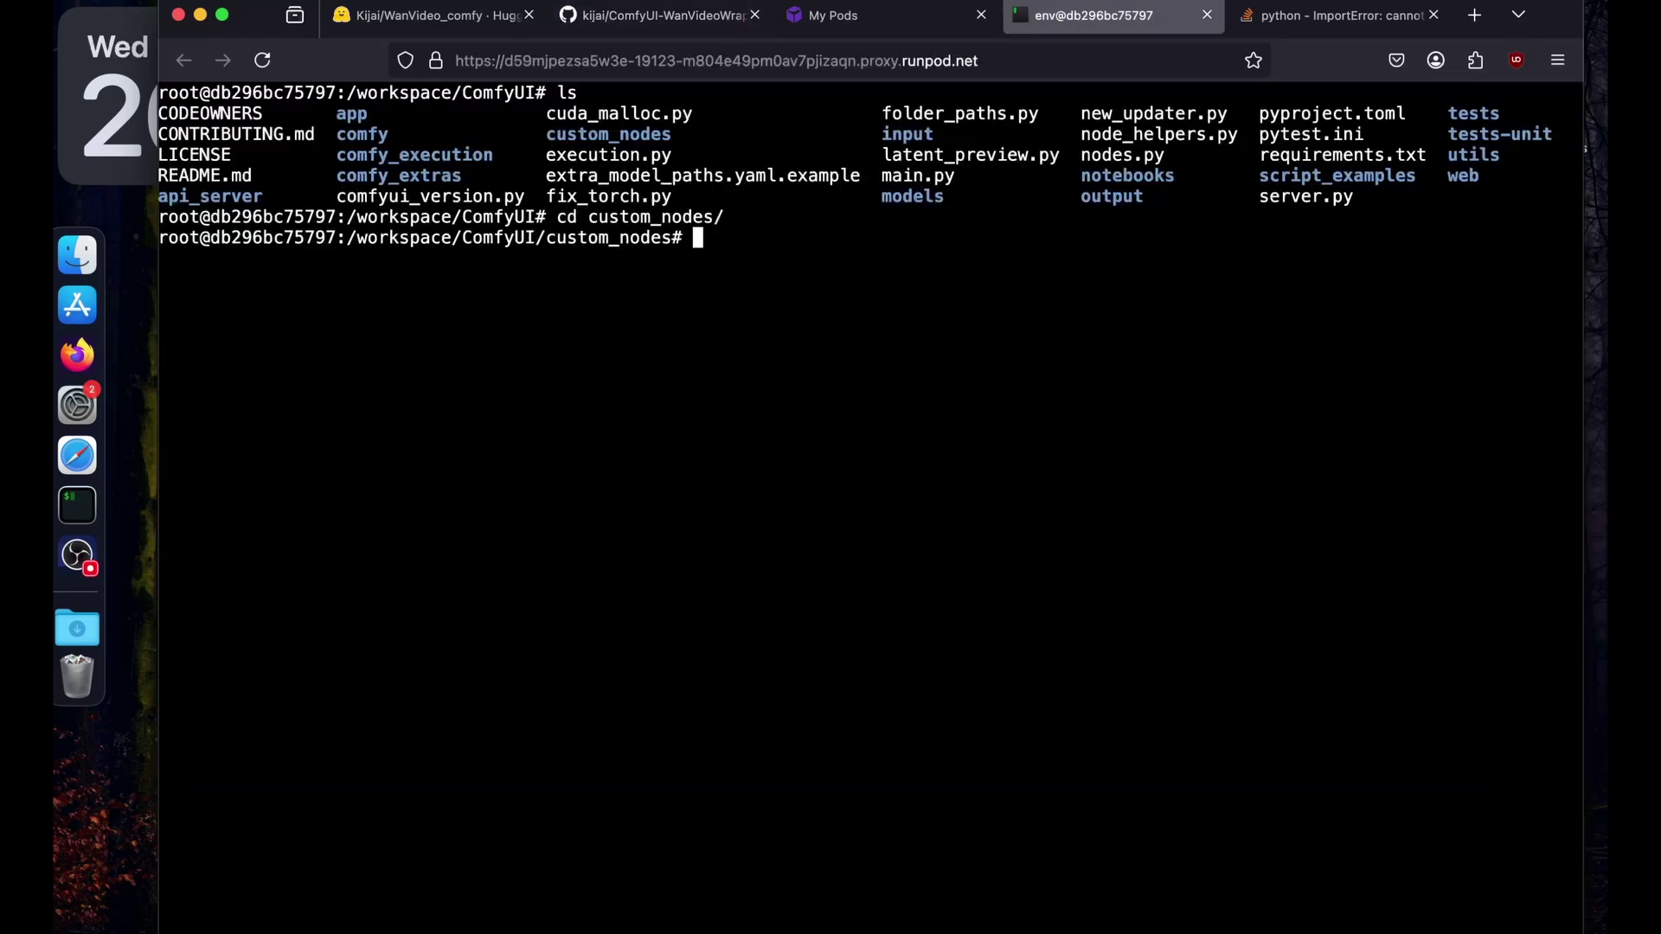
text(p)
key(BackSpace)
text(git clone)
key(super+v)
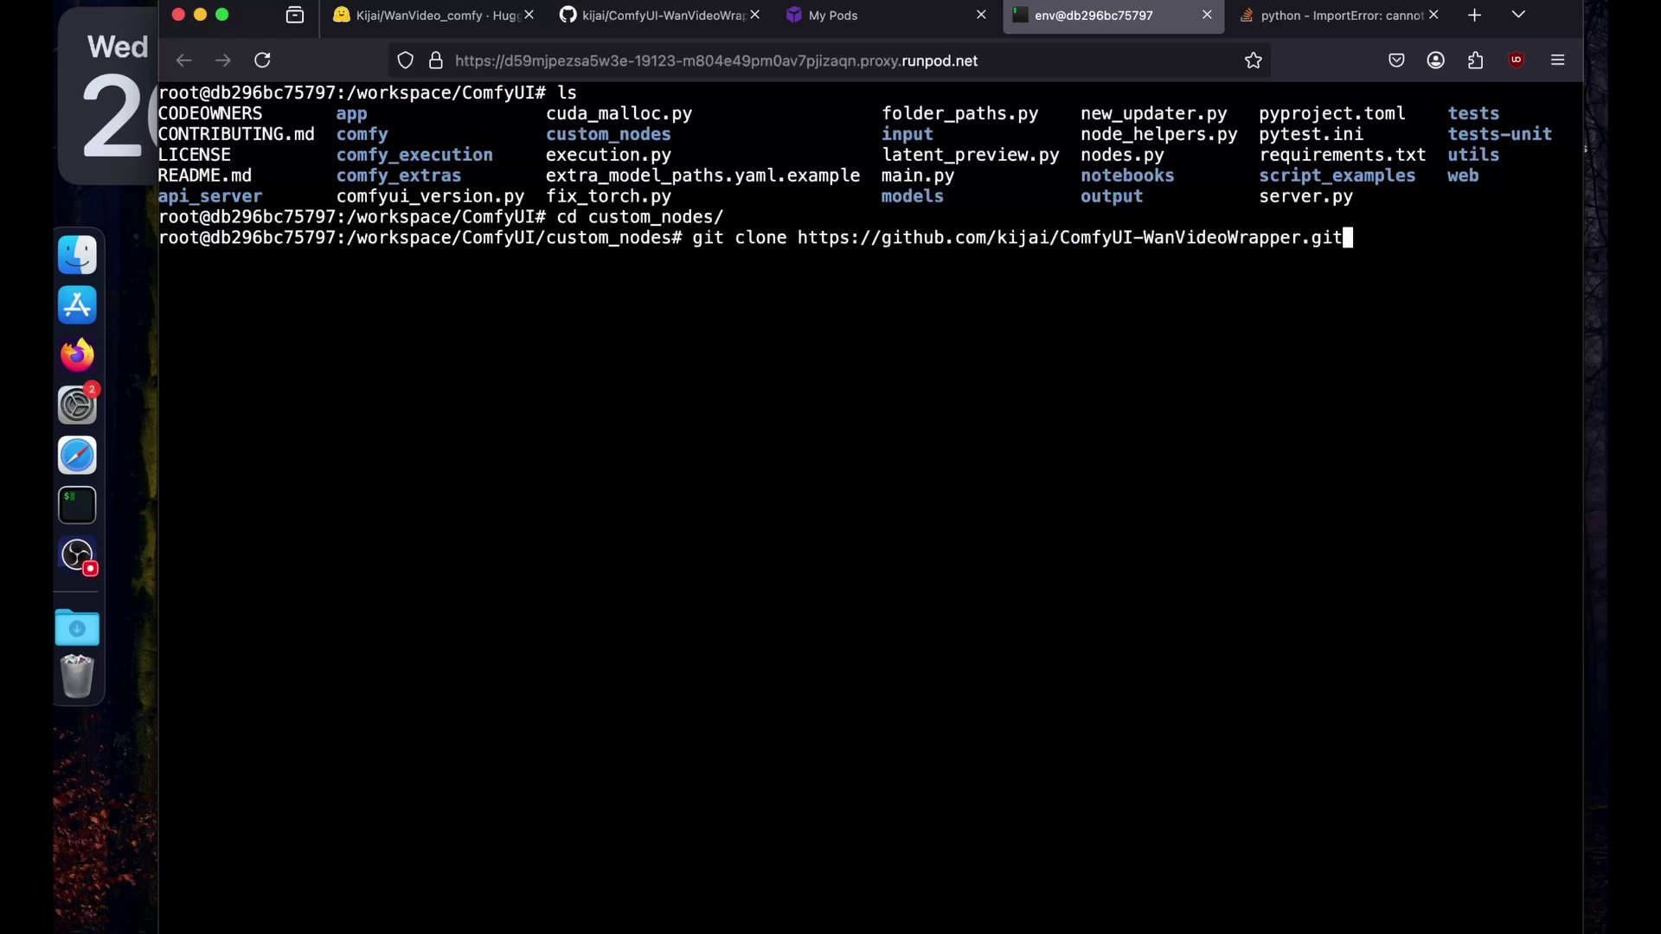
key(Return)
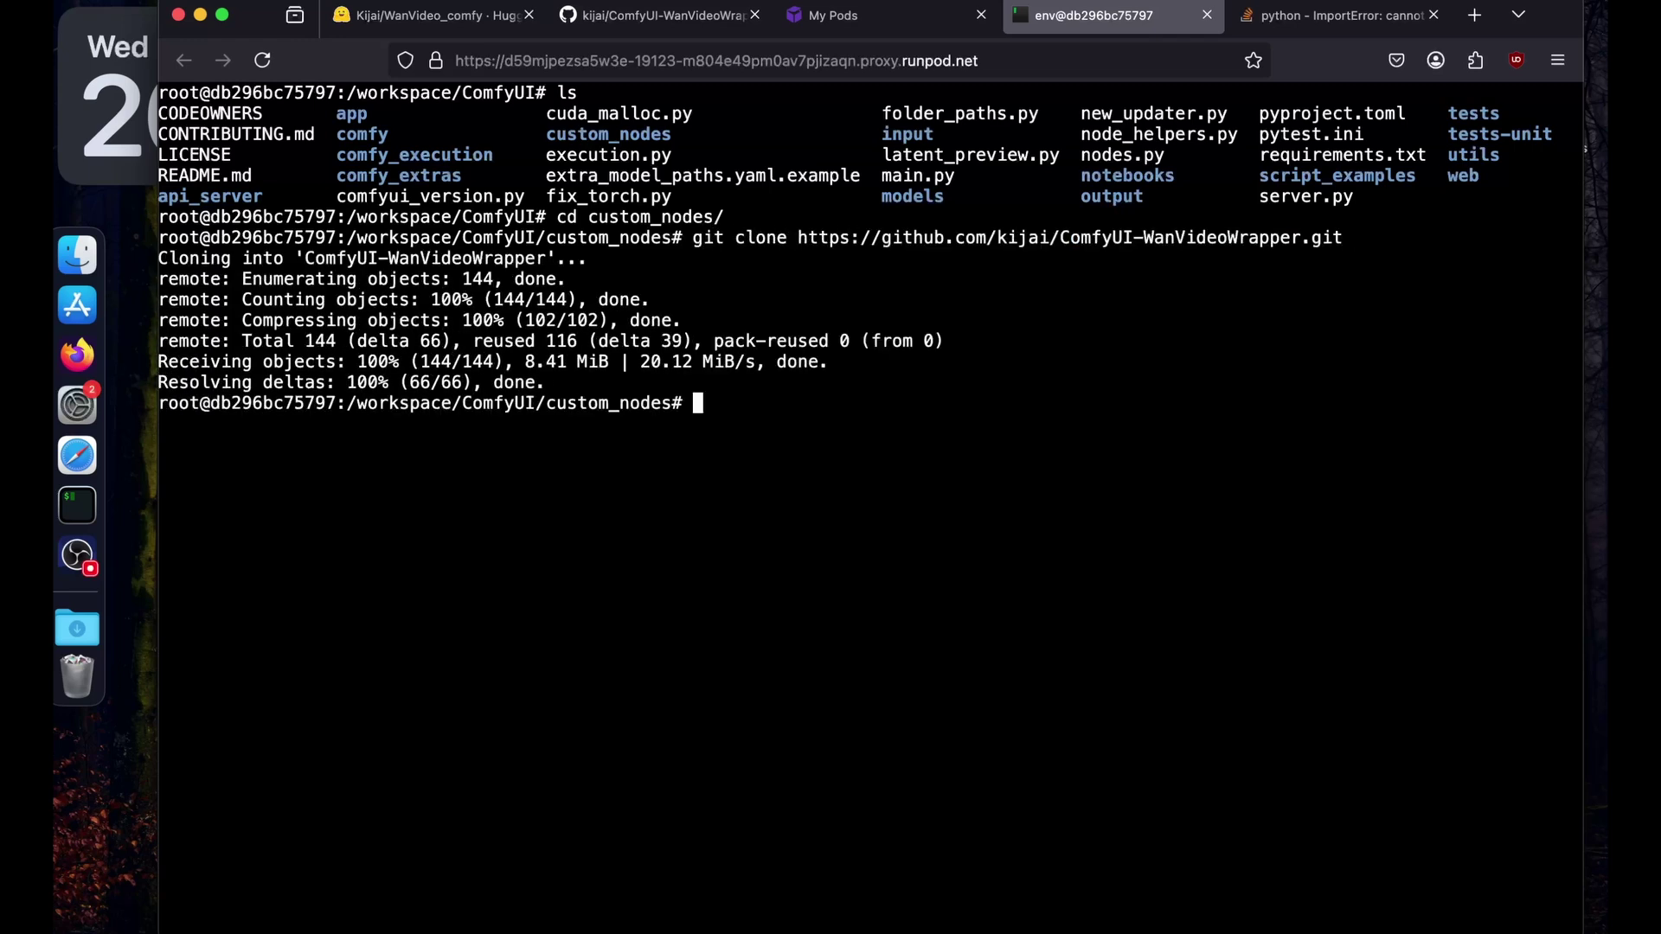
text(cd ..)
key(Return)
click(606, 17)
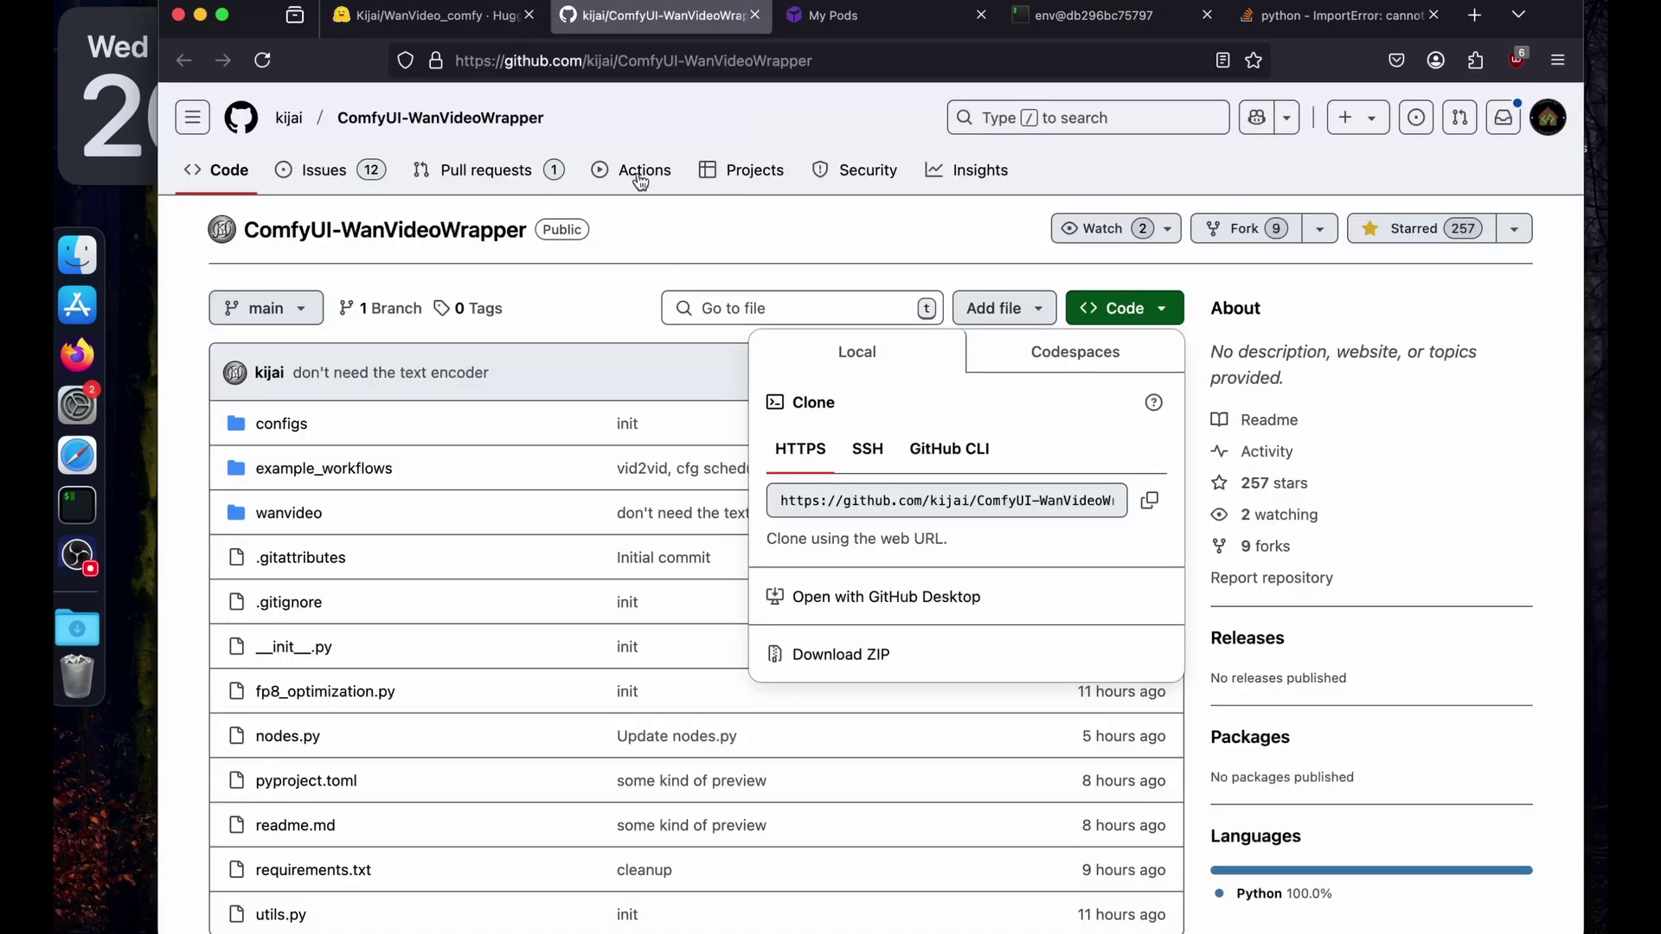
- Check the WanVideo_comfy files, then read the README's Models section on text encoder placement
click(707, 234)
click(442, 17)
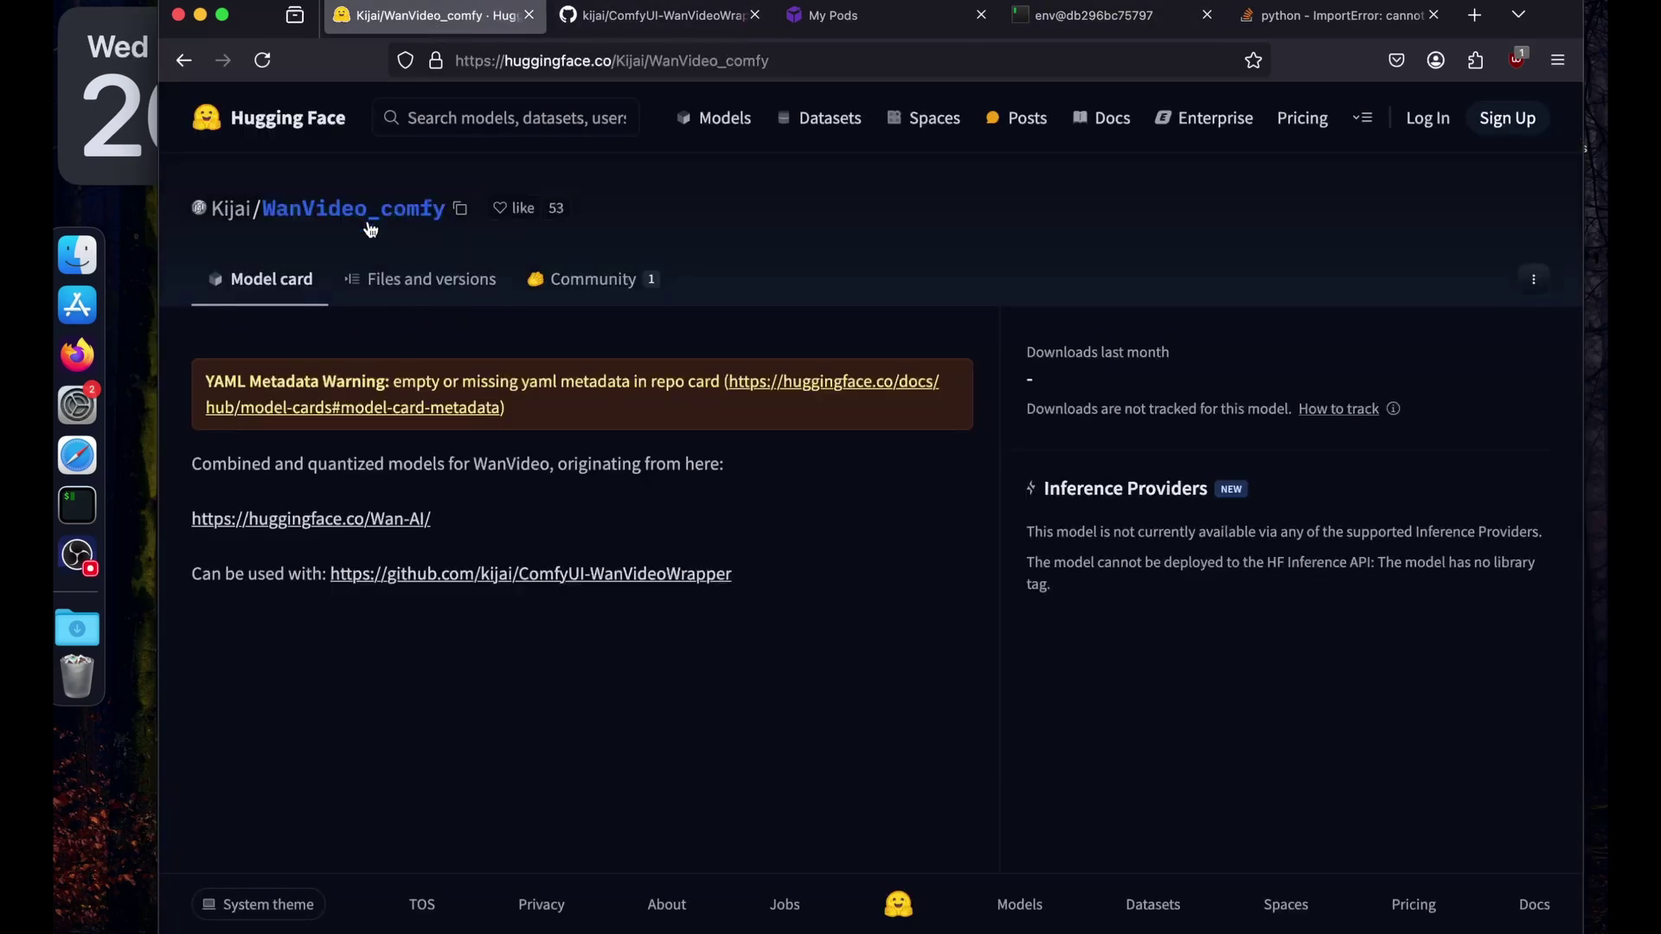
click(386, 281)
click(609, 19)
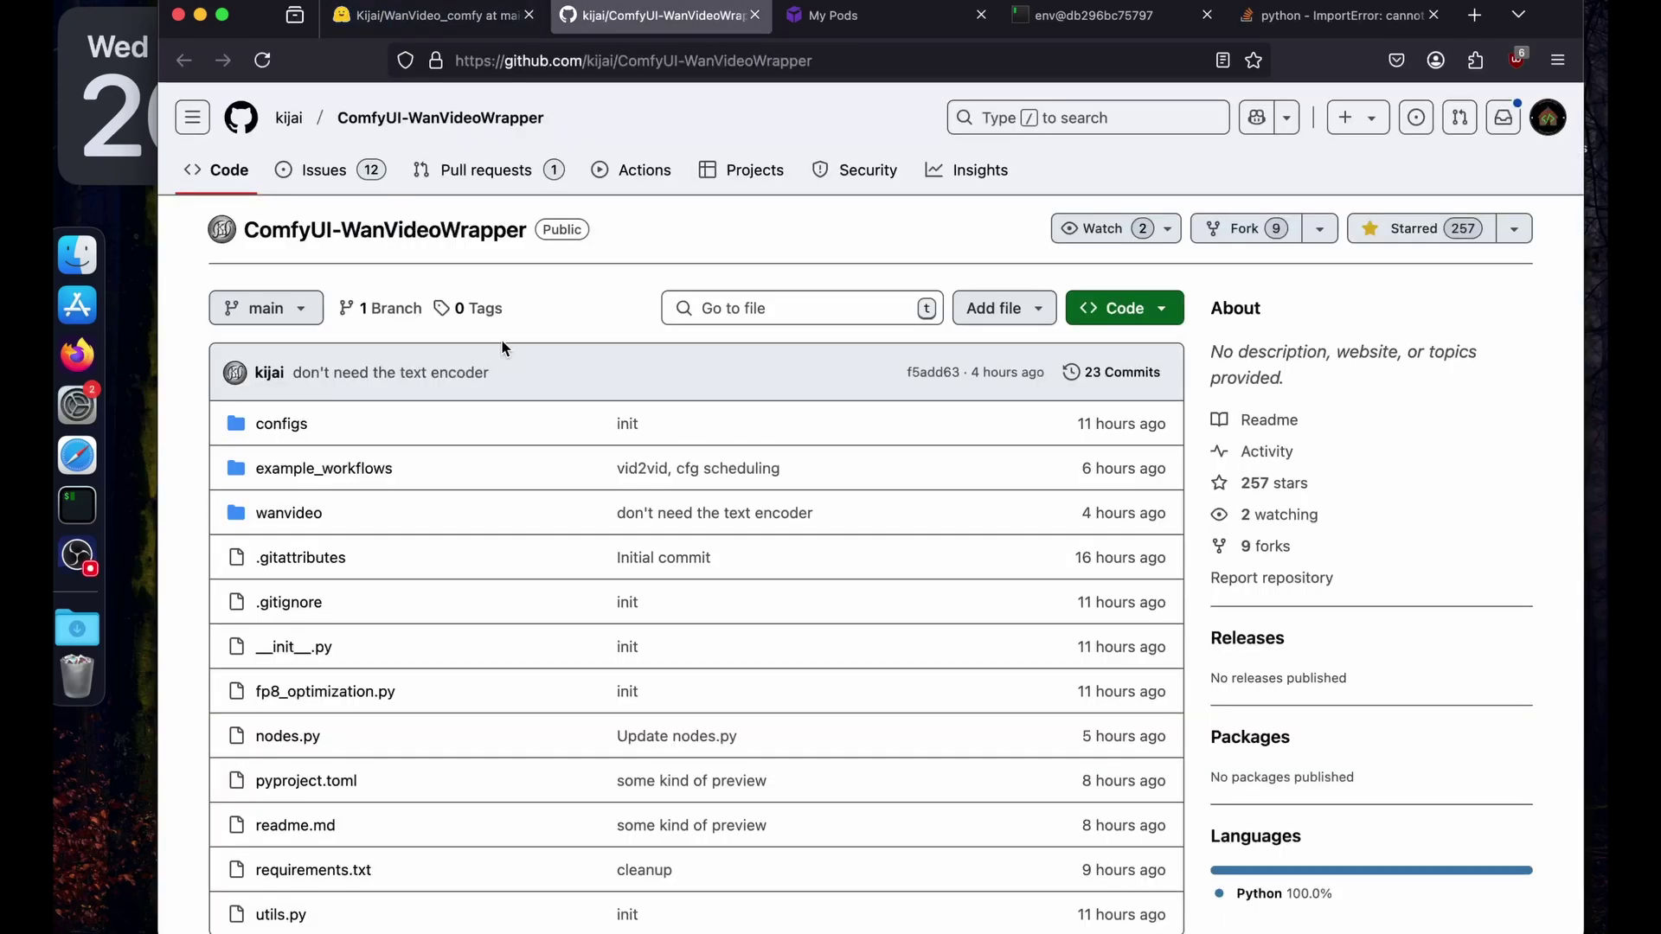
scroll(501, 339, down, 18)
scroll(501, 339, up, 17)
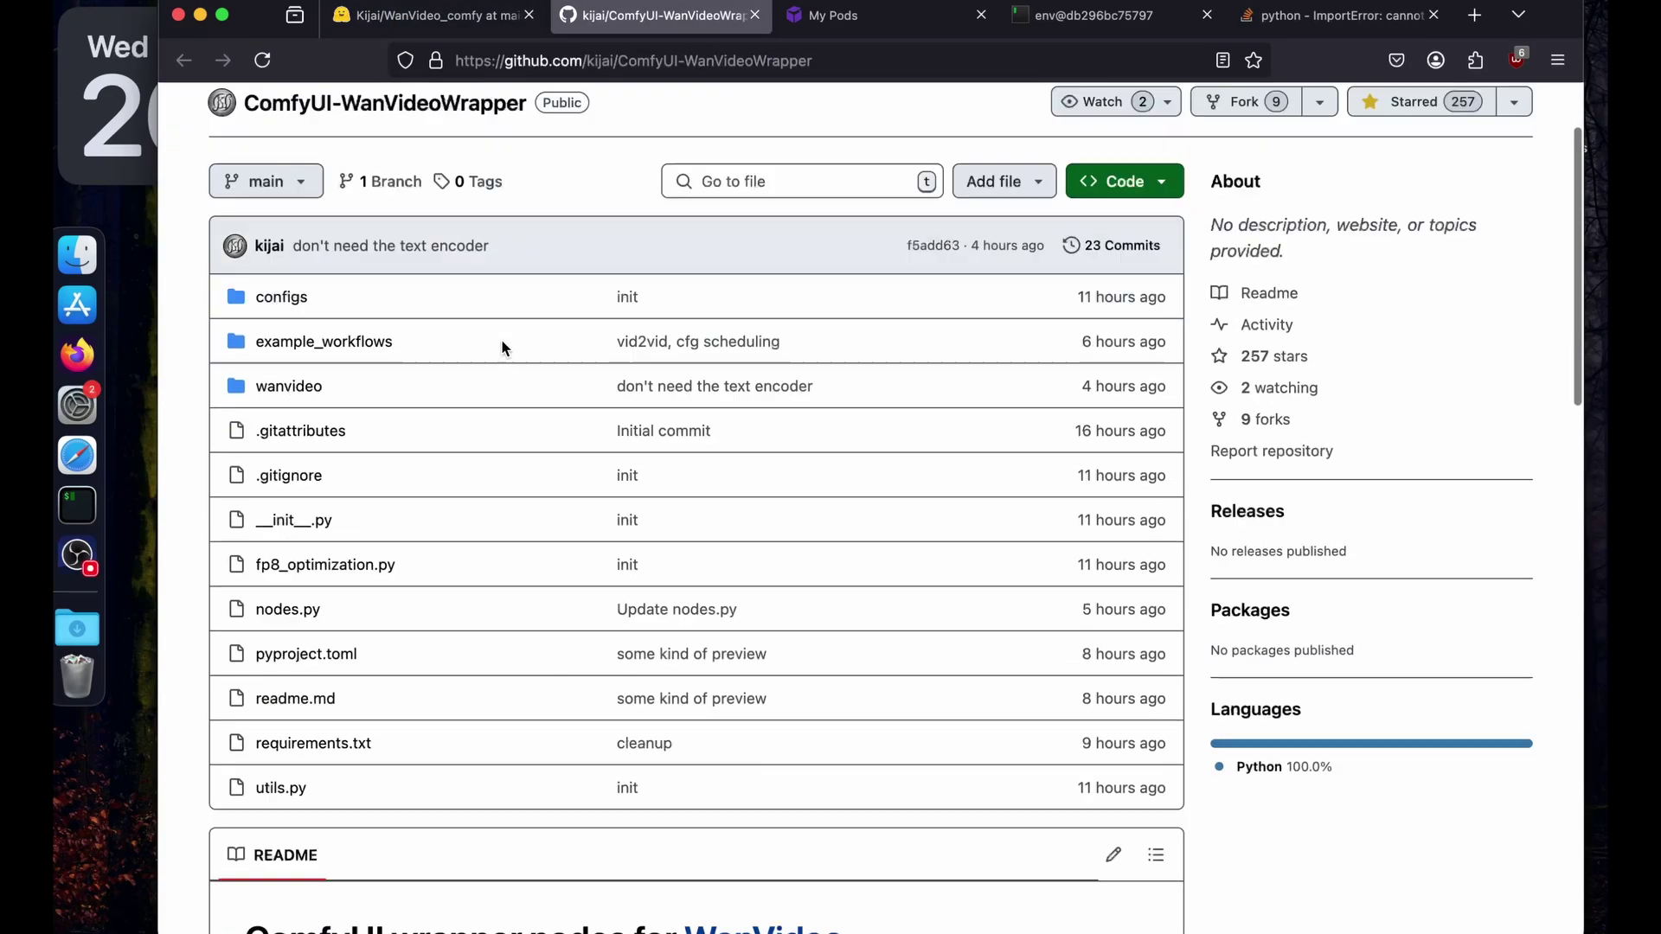
scroll(501, 340, down, 12)
scroll(501, 339, up, 3)
scroll(494, 355, down, 1)
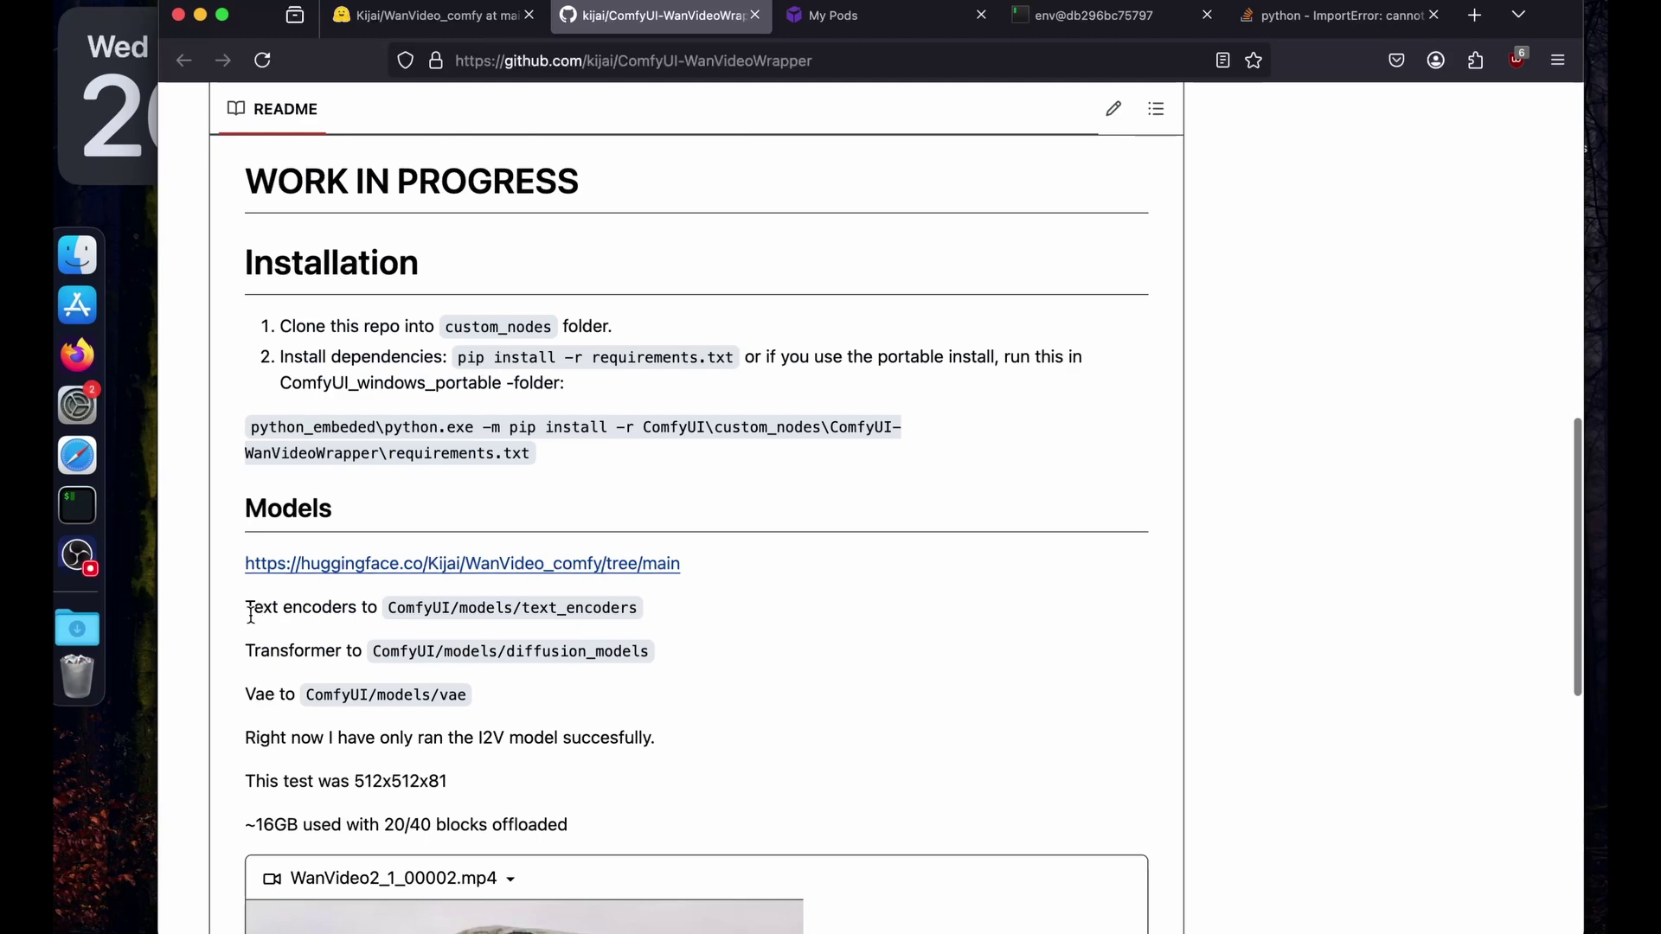
drag(249, 613, 426, 604)
click(416, 606)
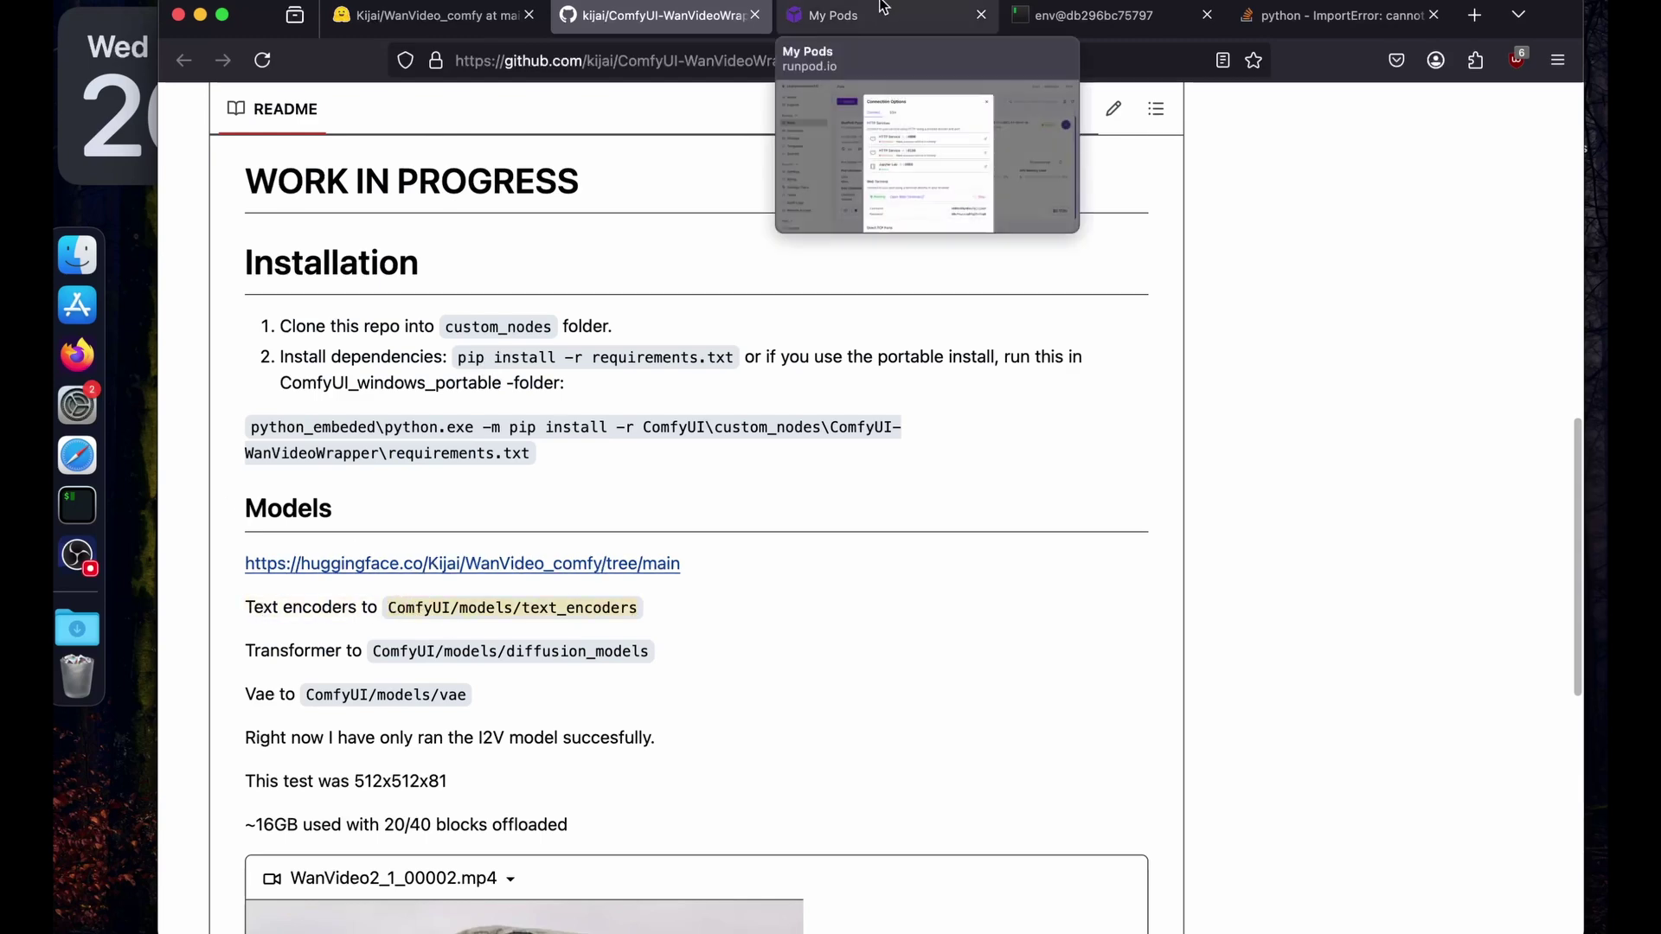
- In the pod terminal, enter models/ and list its subfolders
click(833, 15)
click(1093, 14)
text(cd models/)
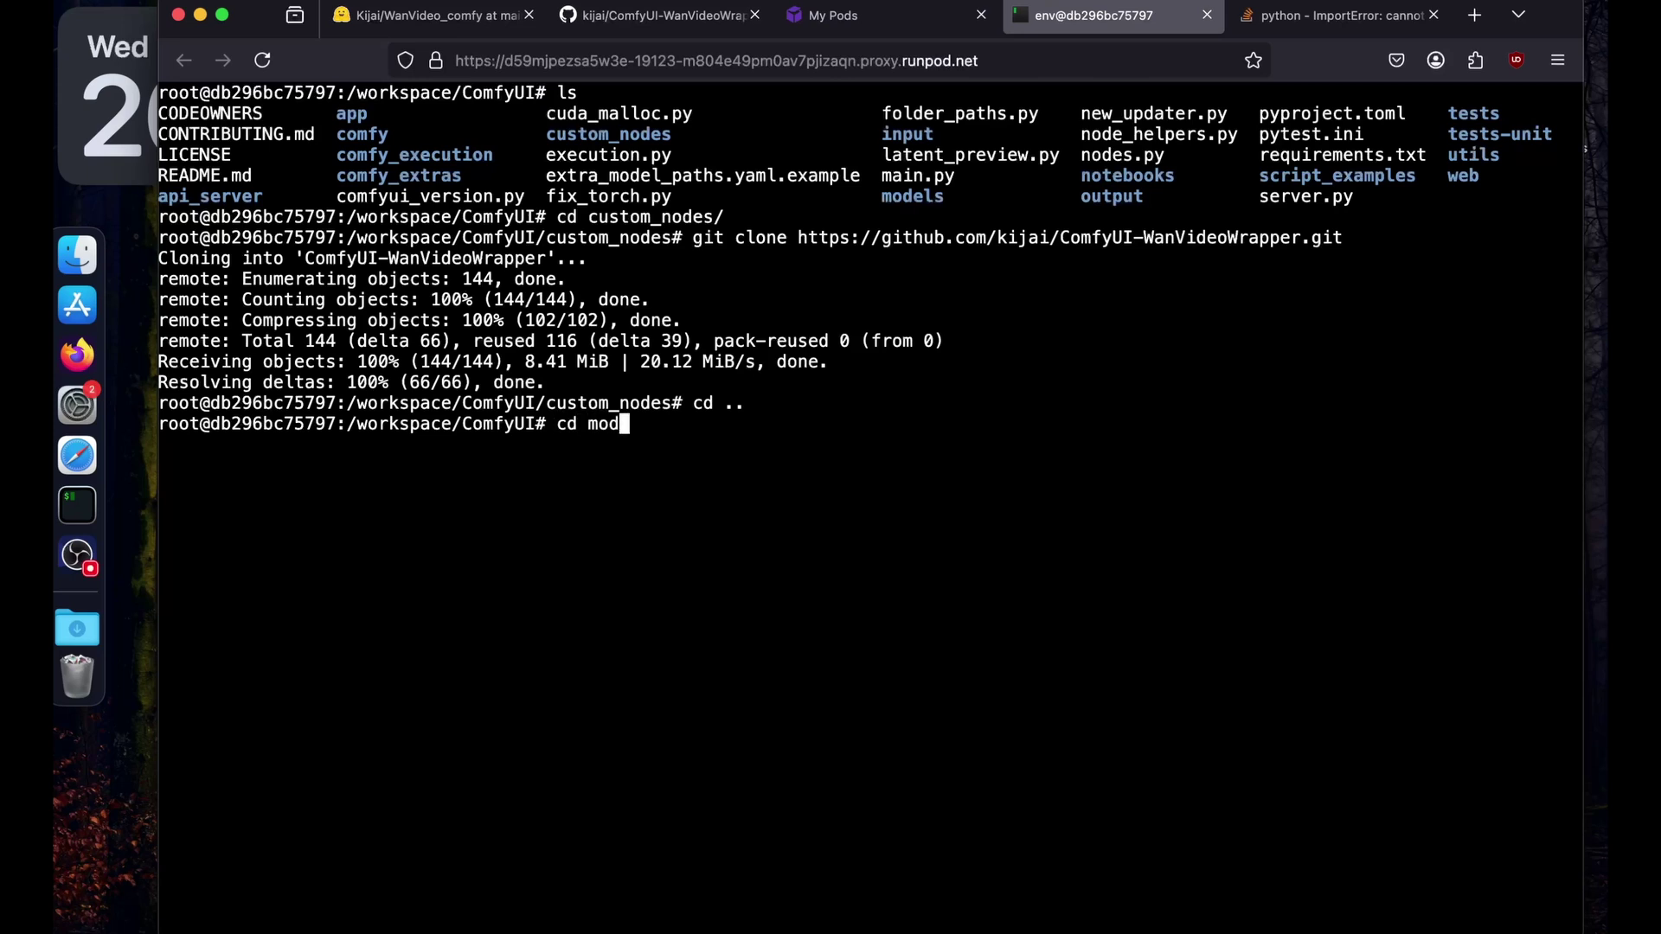
key(Return)
text(ls)
key(Return)
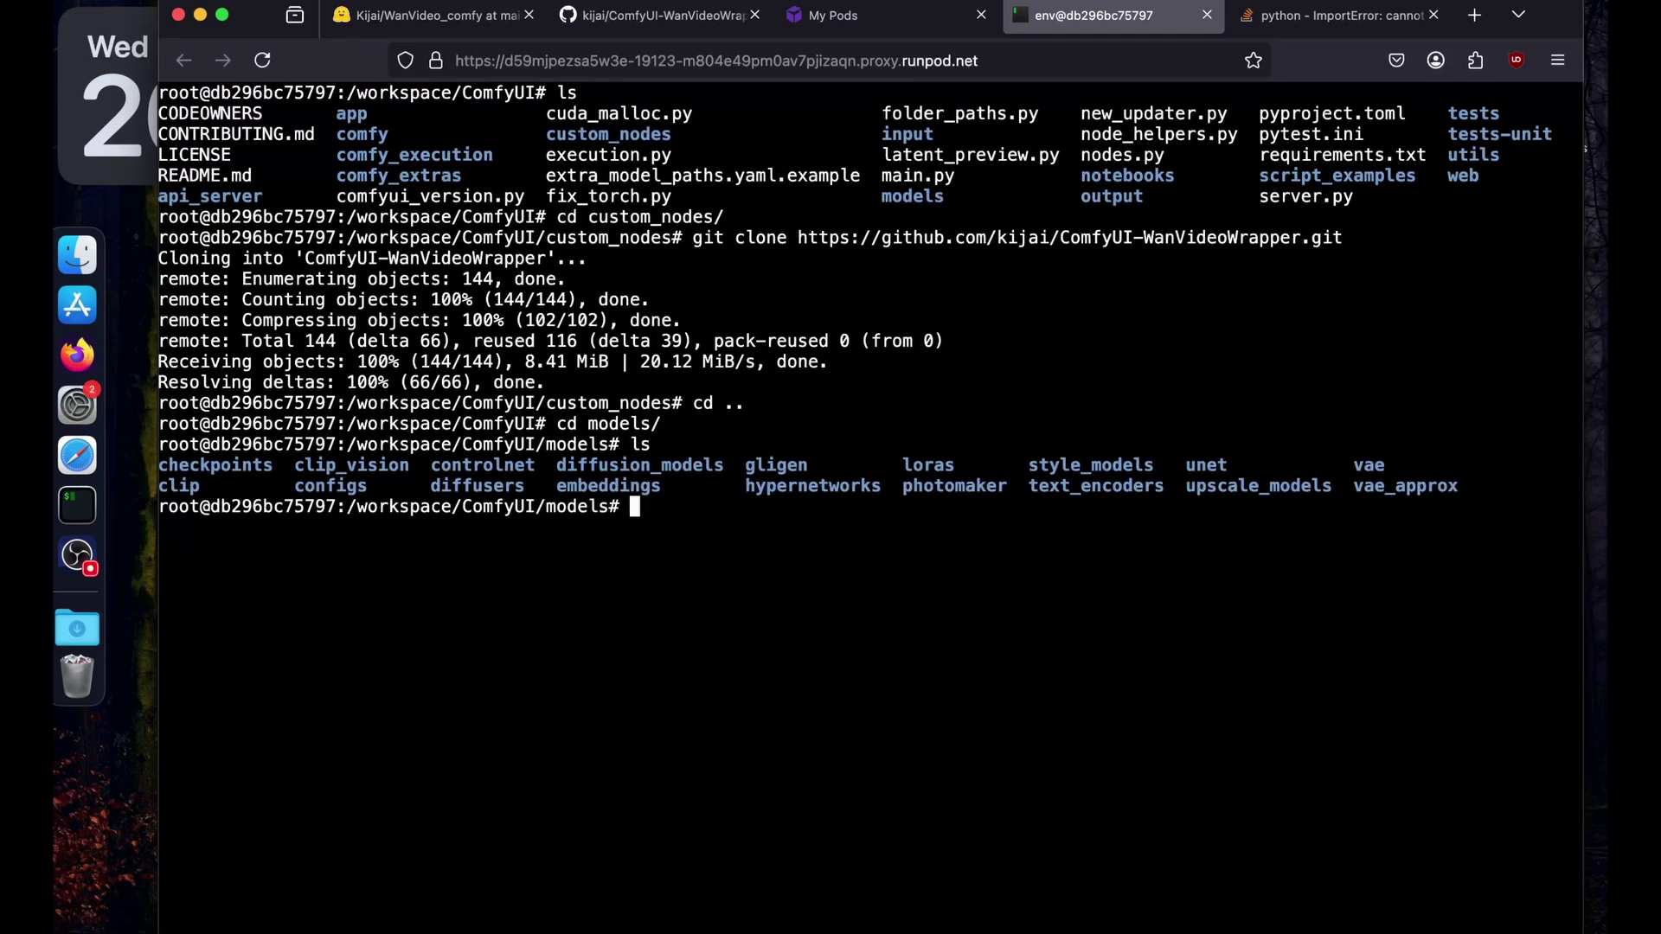
- Move into the text_encoders folder and list its contents
text(cd t)
key(Tab)
key(Return)
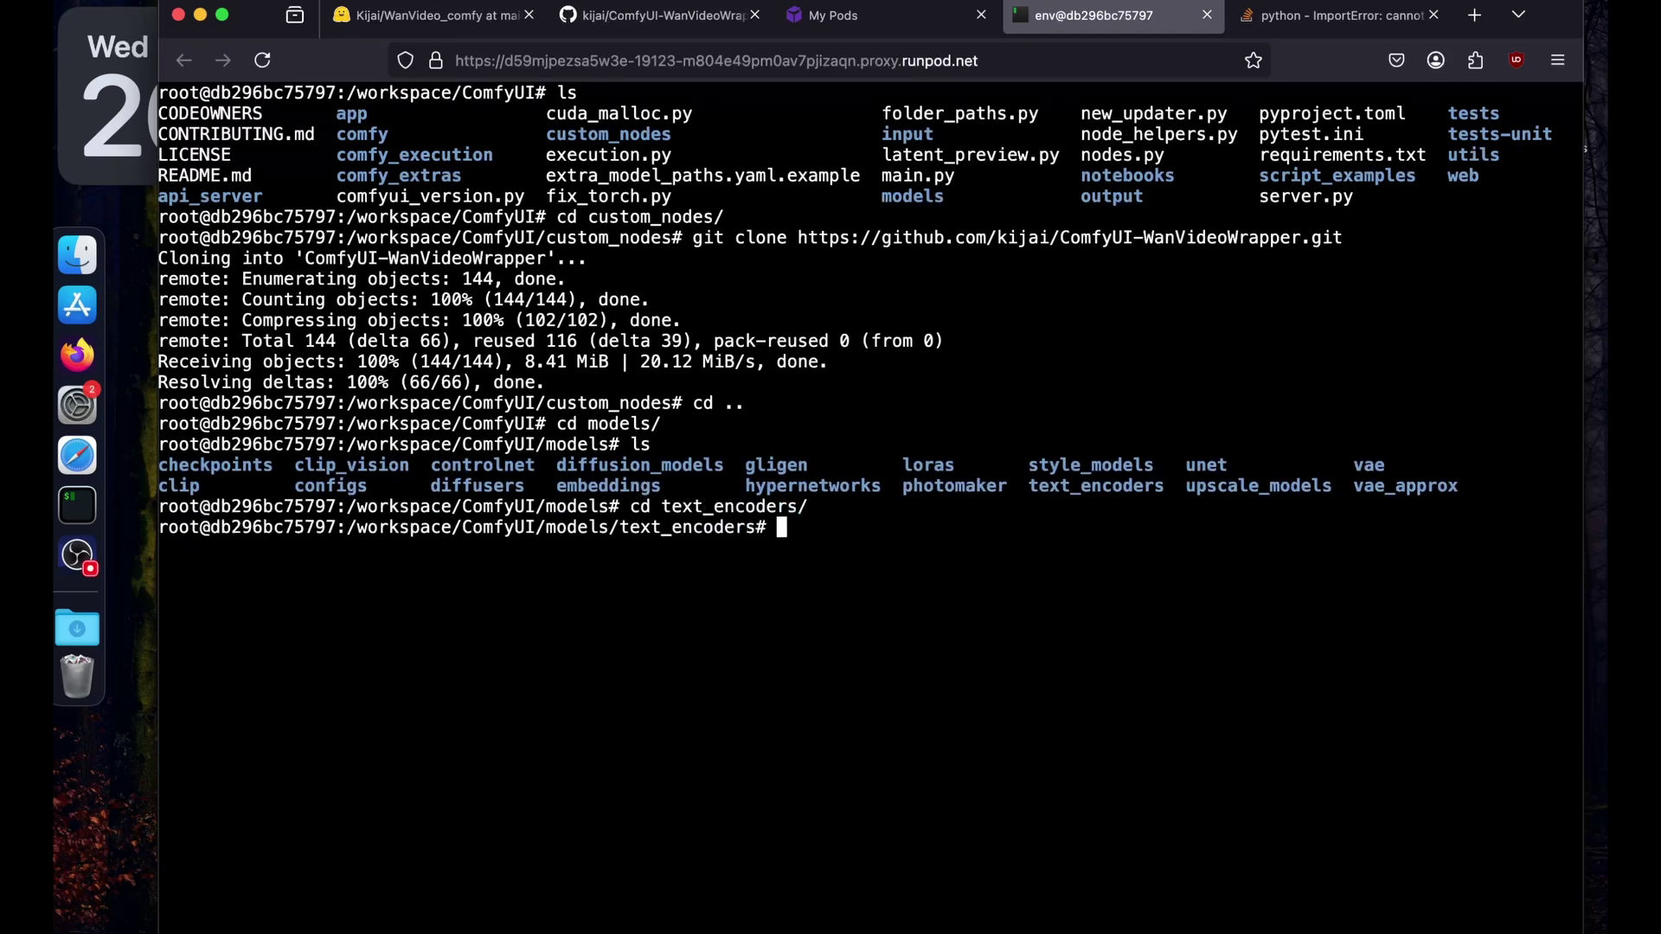
text(ls)
key(Return)
- Download open-clip-xlm-roberta-large-vit-huge-14_fp16.safetensors from Hugging Face into text_encoders with wget
click(433, 17)
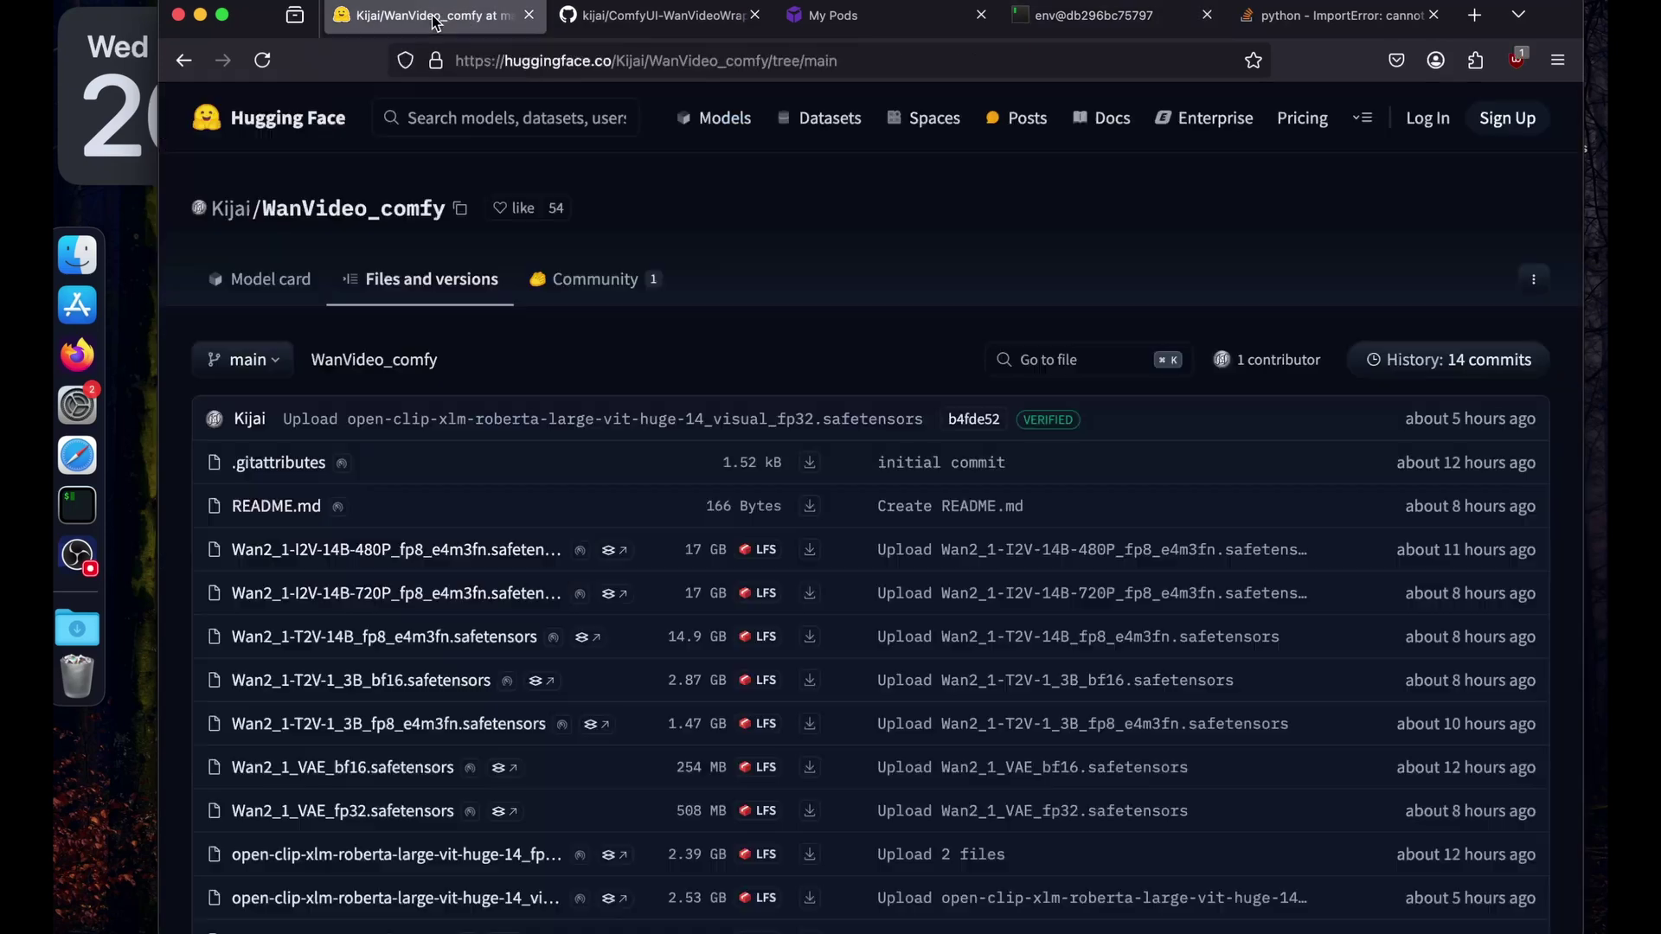
scroll(350, 742, down, 3)
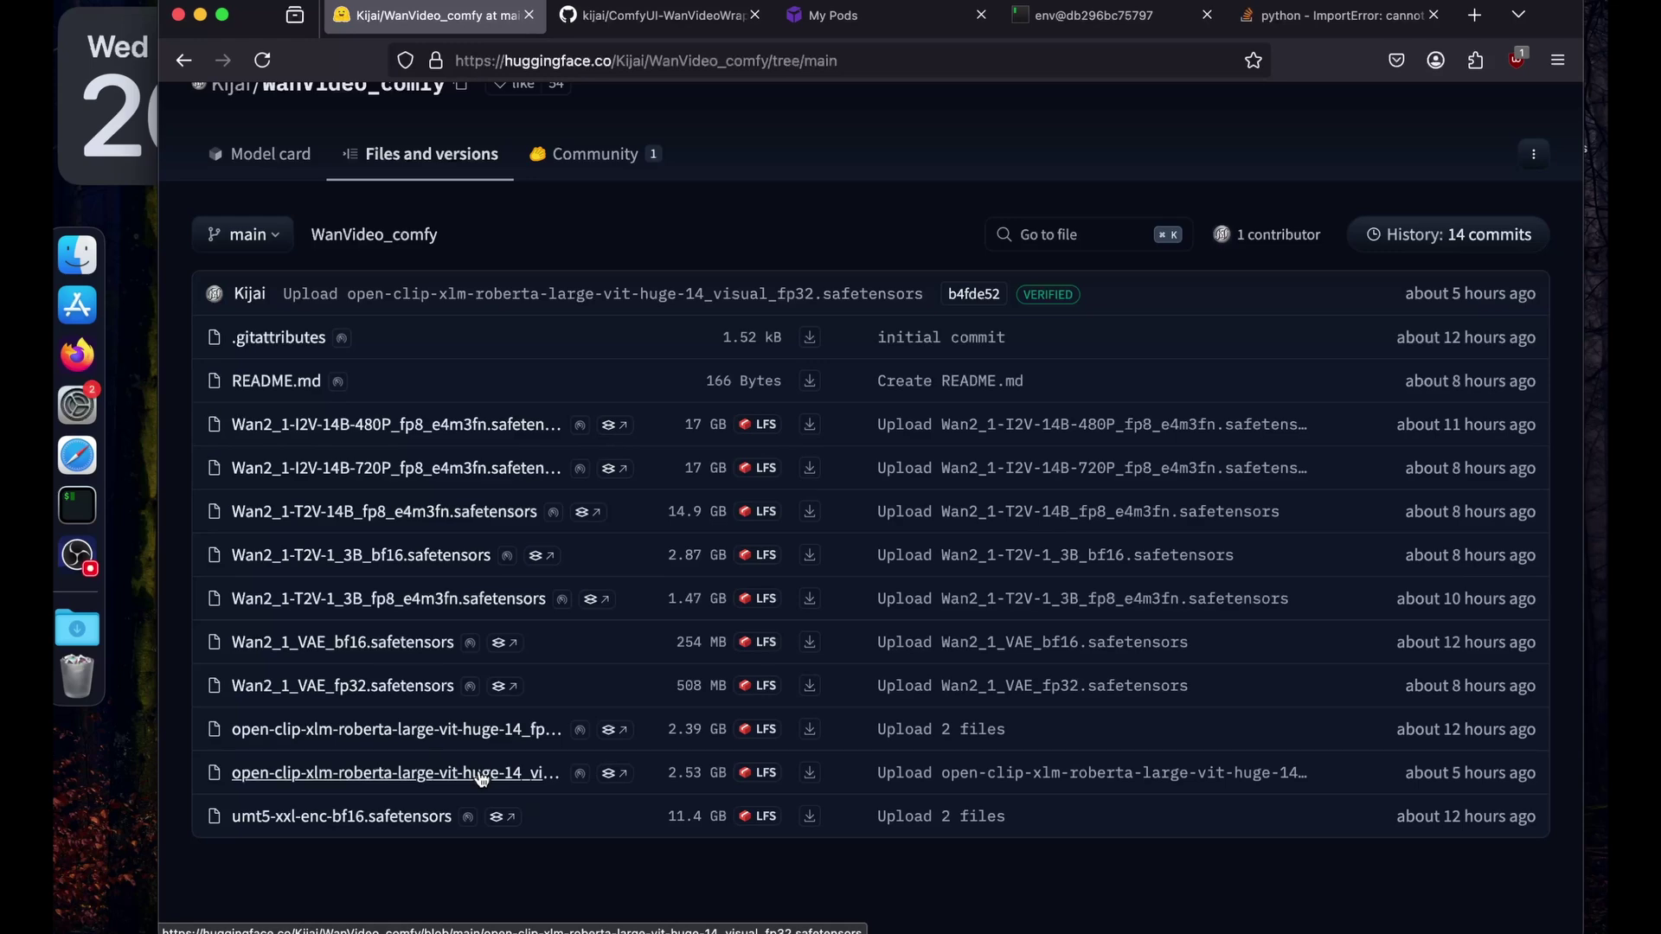
click(477, 731)
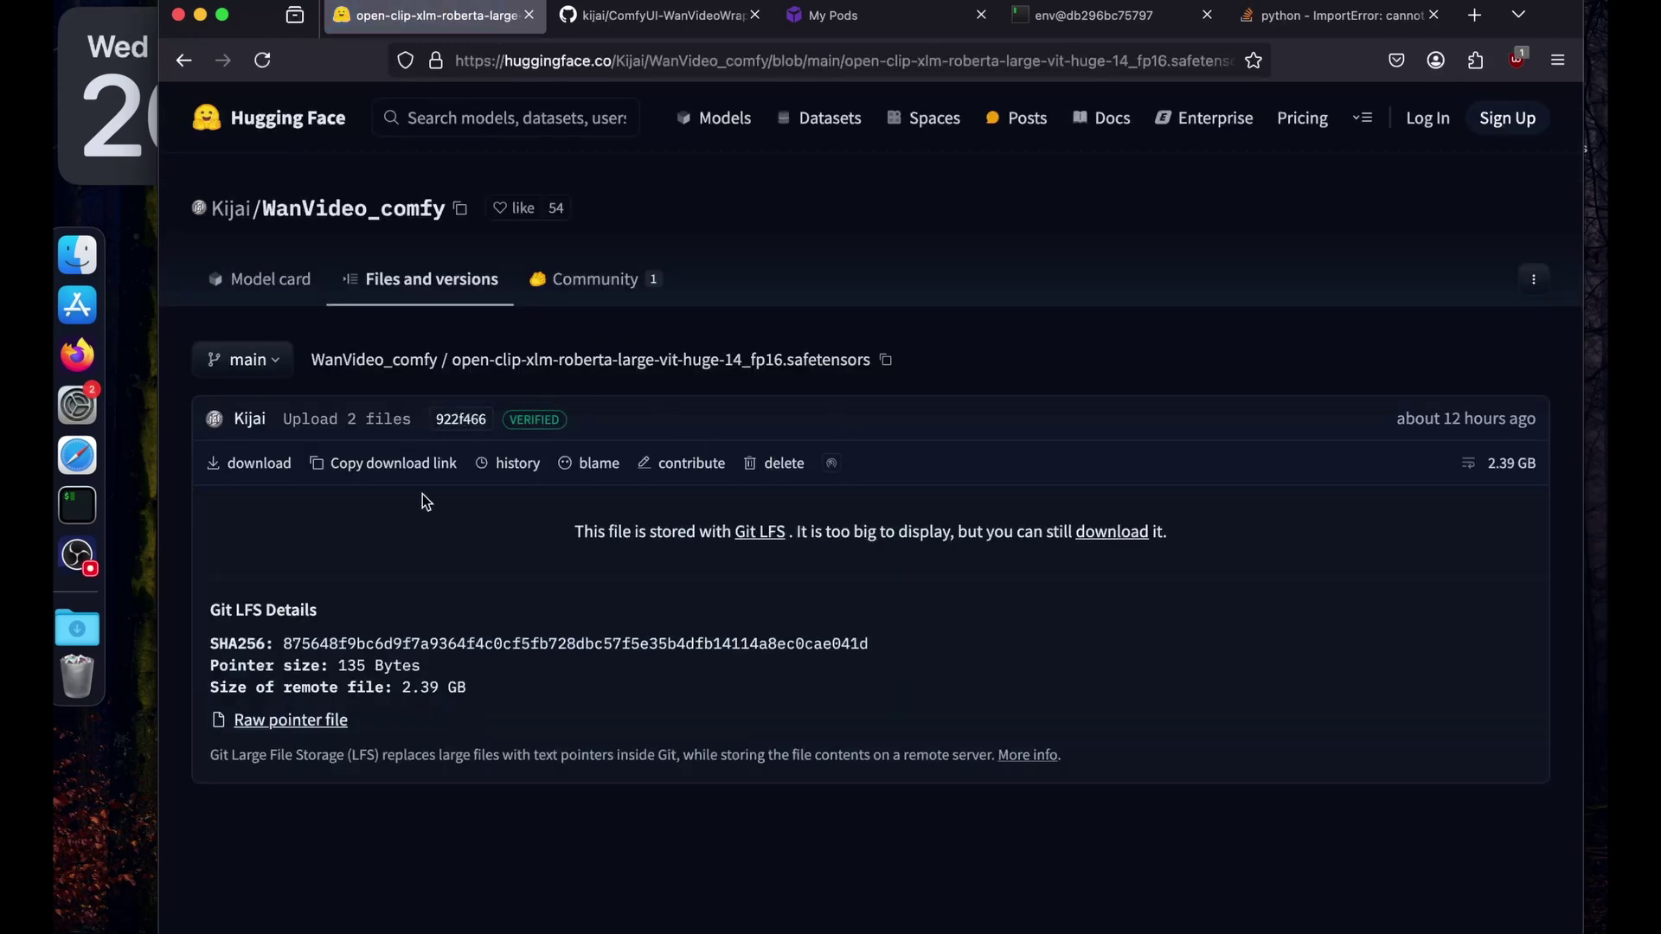
click(381, 464)
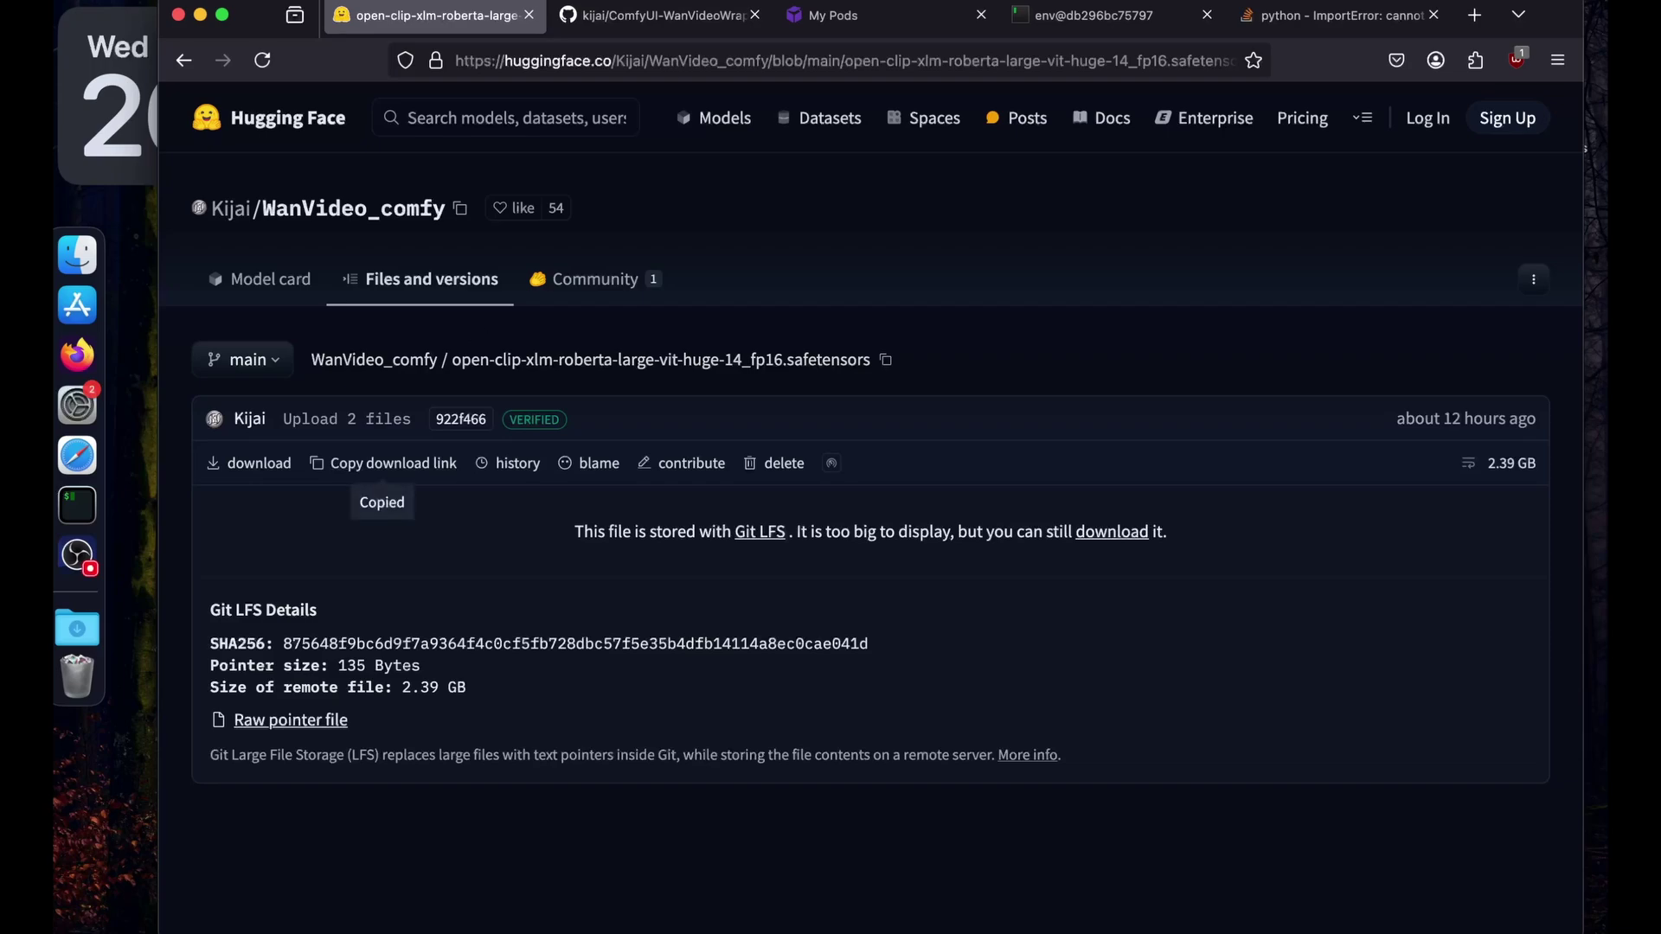
key(super+4)
text(wget)
key(super+v)
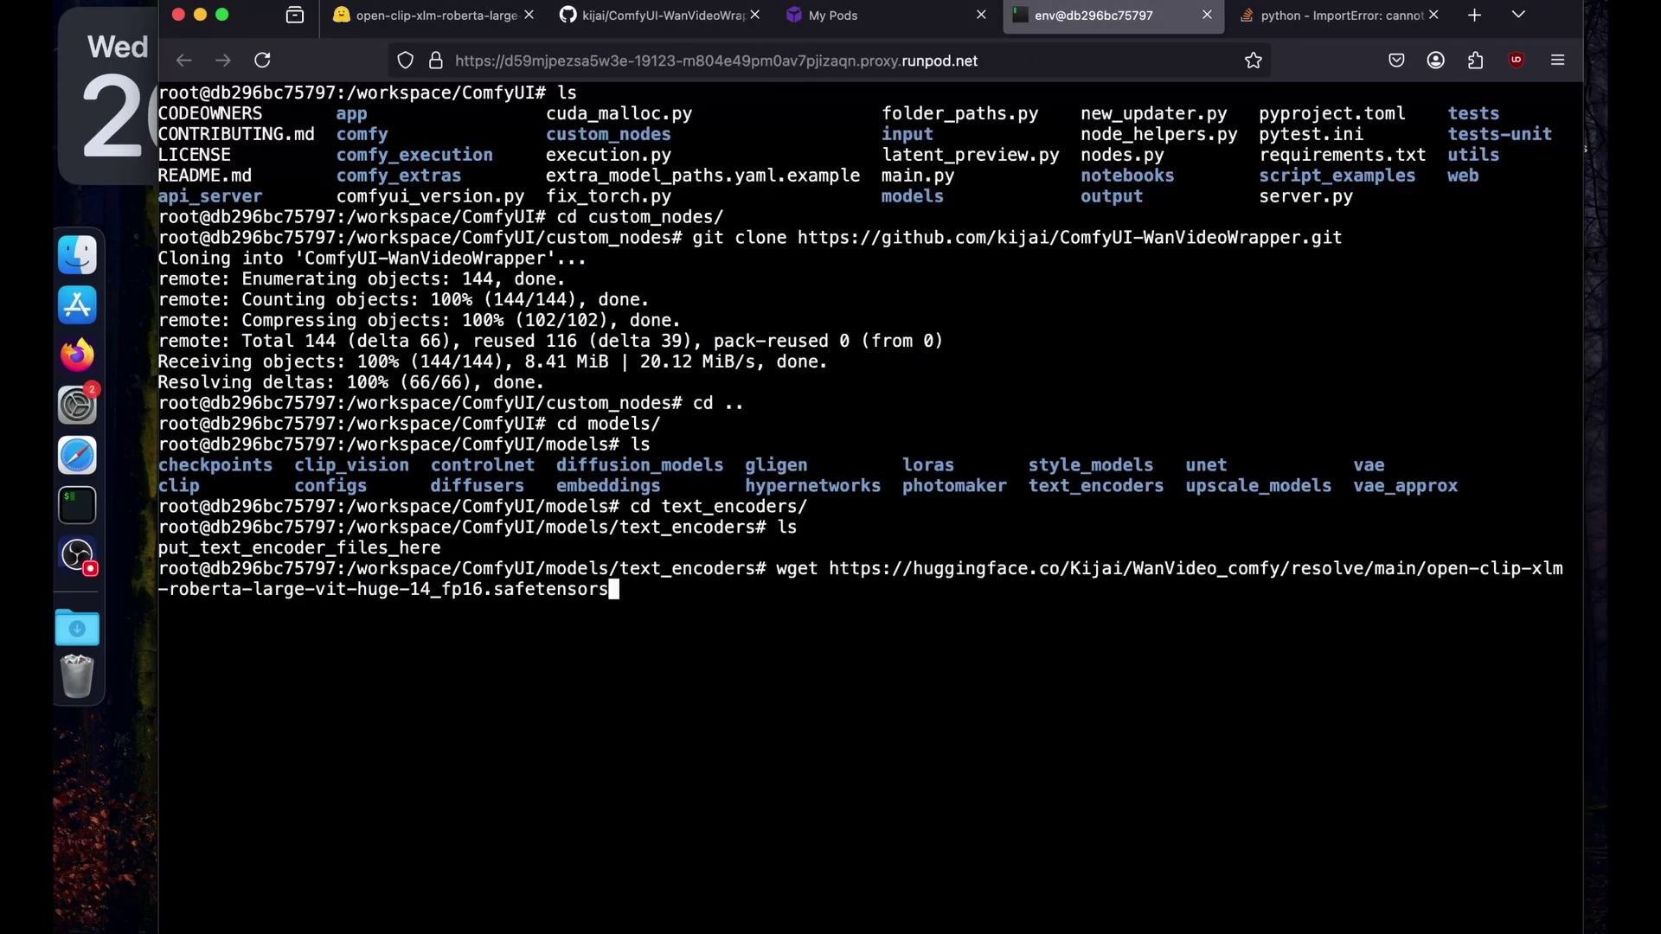
key(Return)
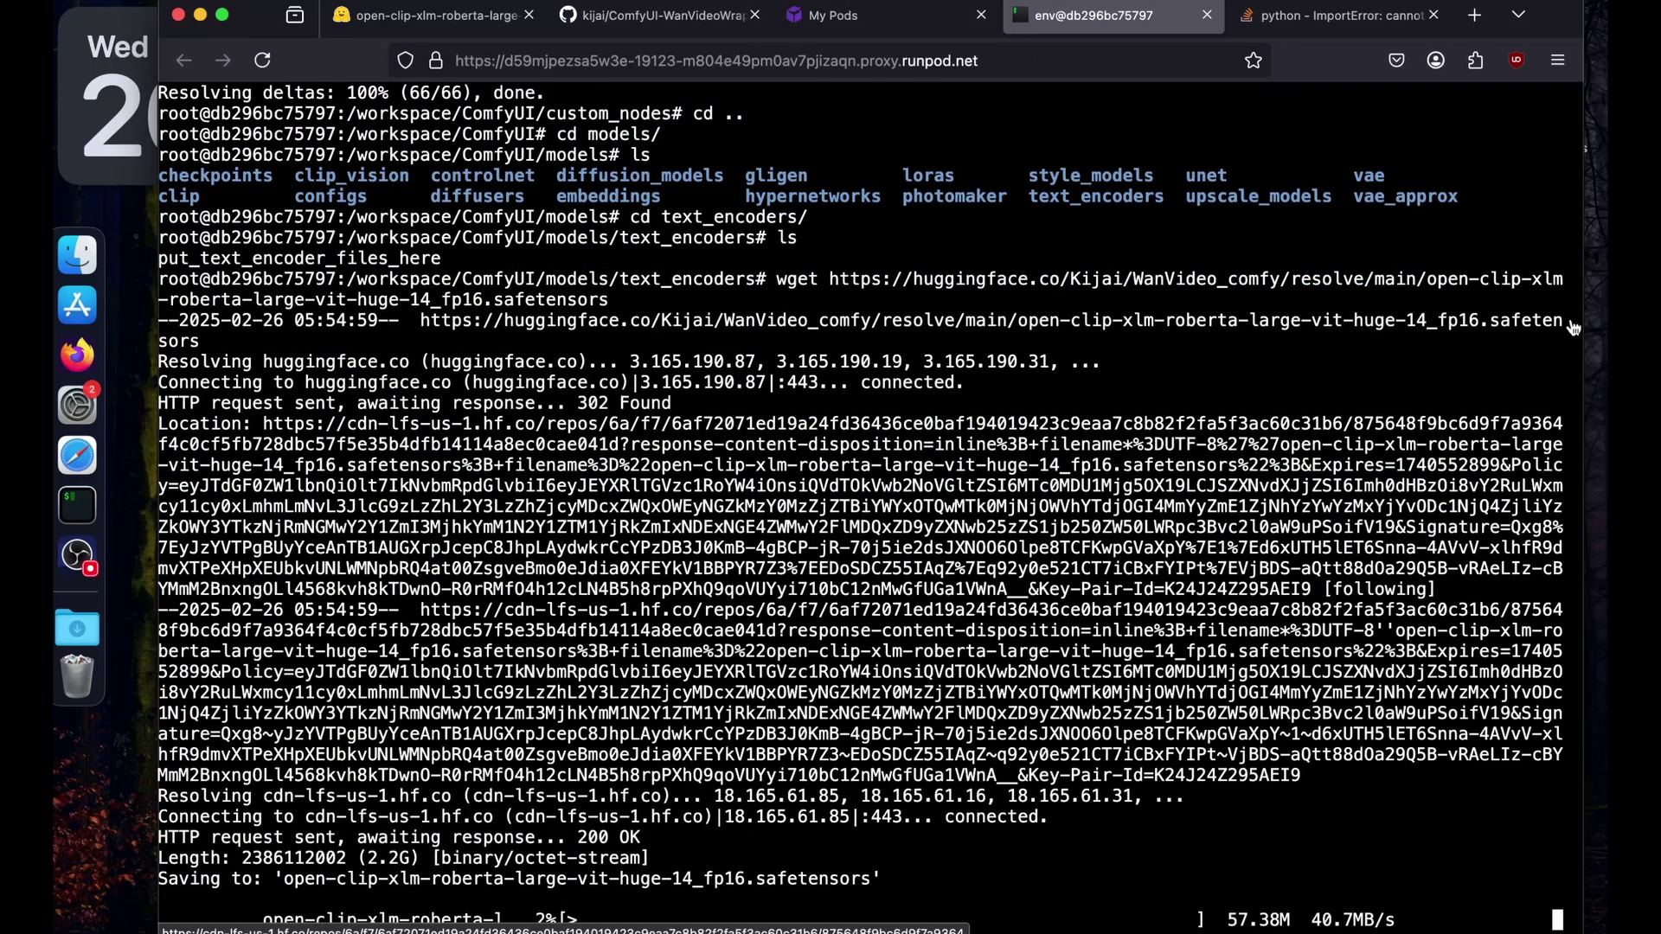
click(852, 15)
- Open a second web terminal and cd into workspace/ComfyUI/models/diffusion_models
click(1216, 437)
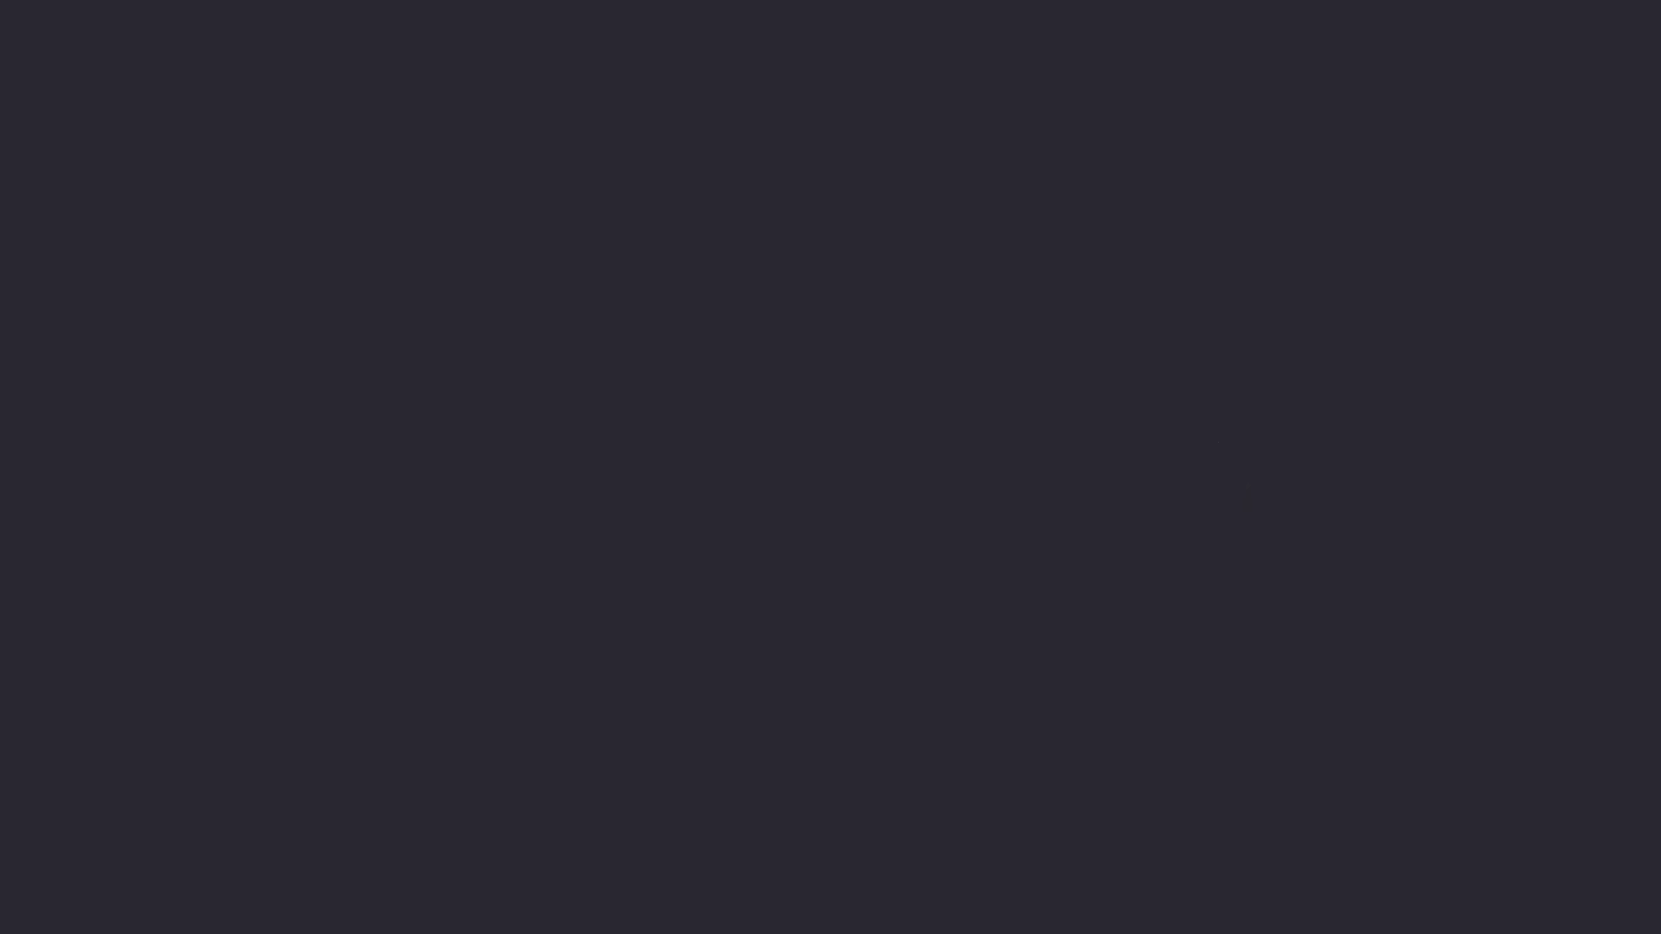
text(cd COm)
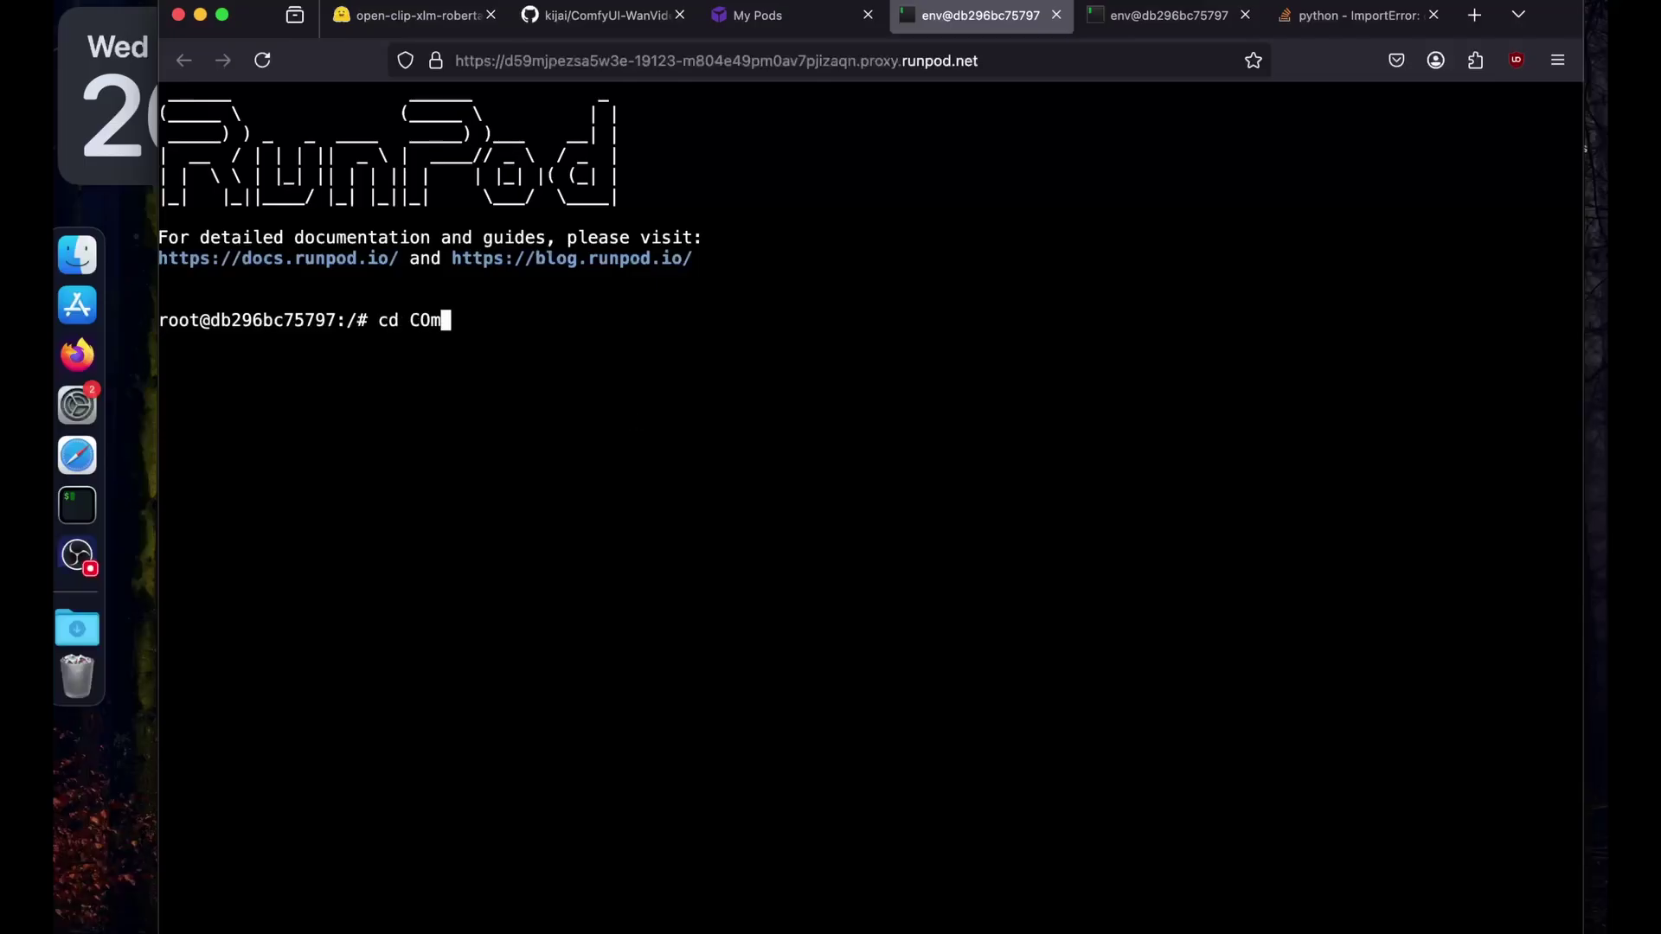
key(BackSpace)
key(BackSpace)
key(BackSpace)
text(workspace/)
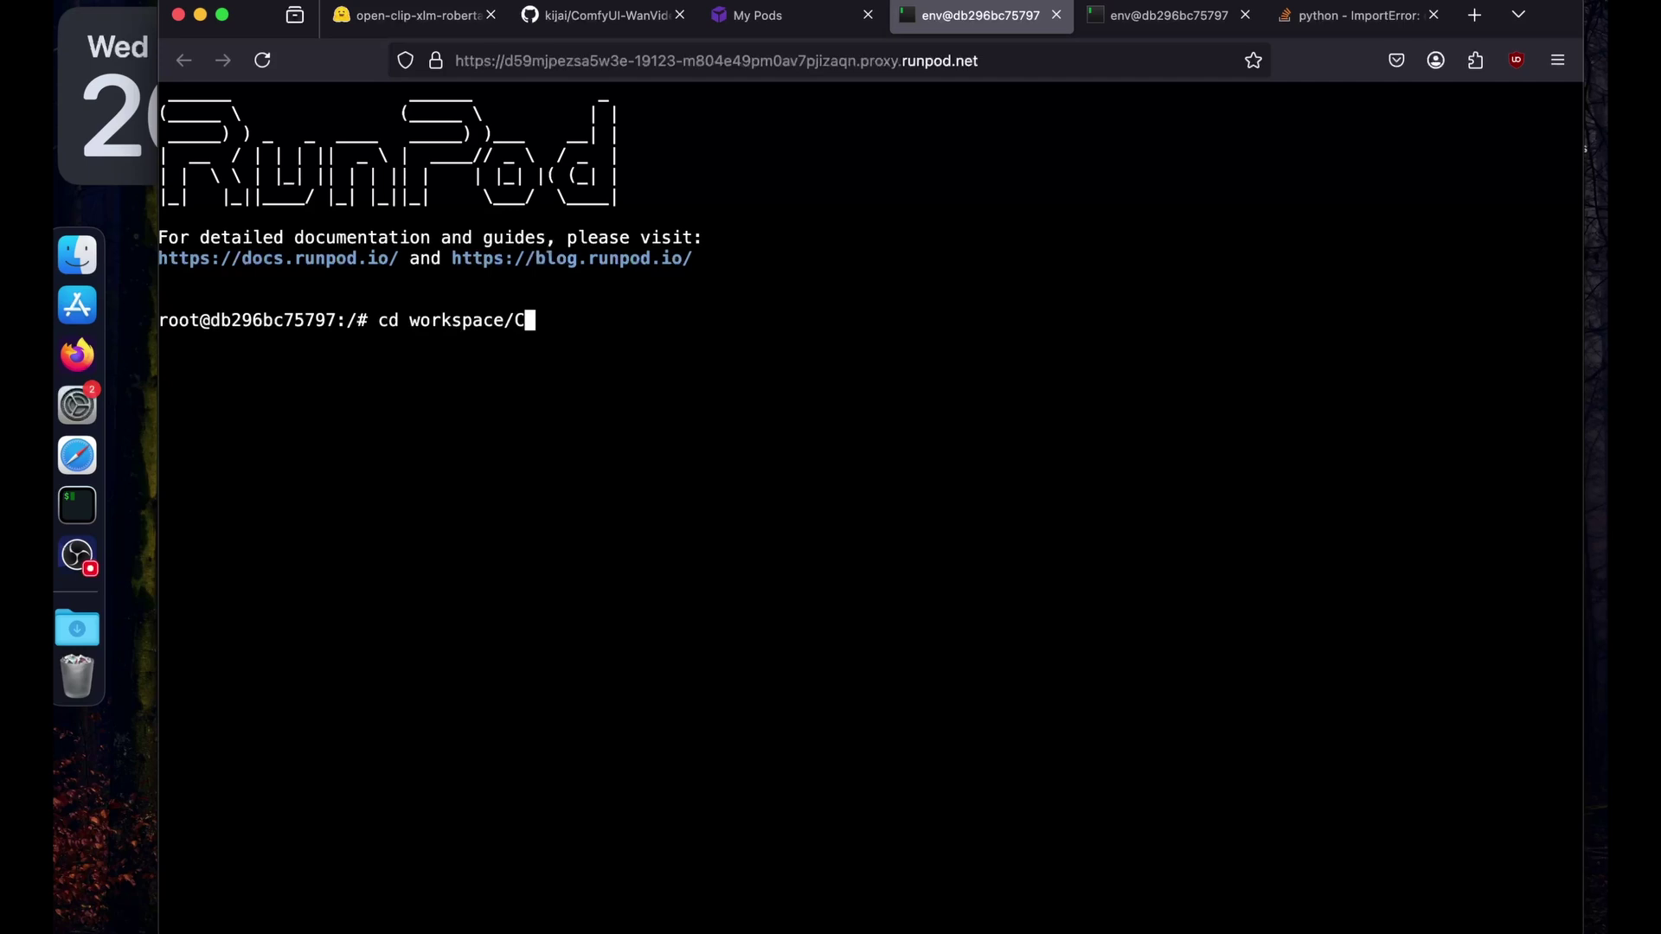
text(ComfyUI/models/)
click(606, 15)
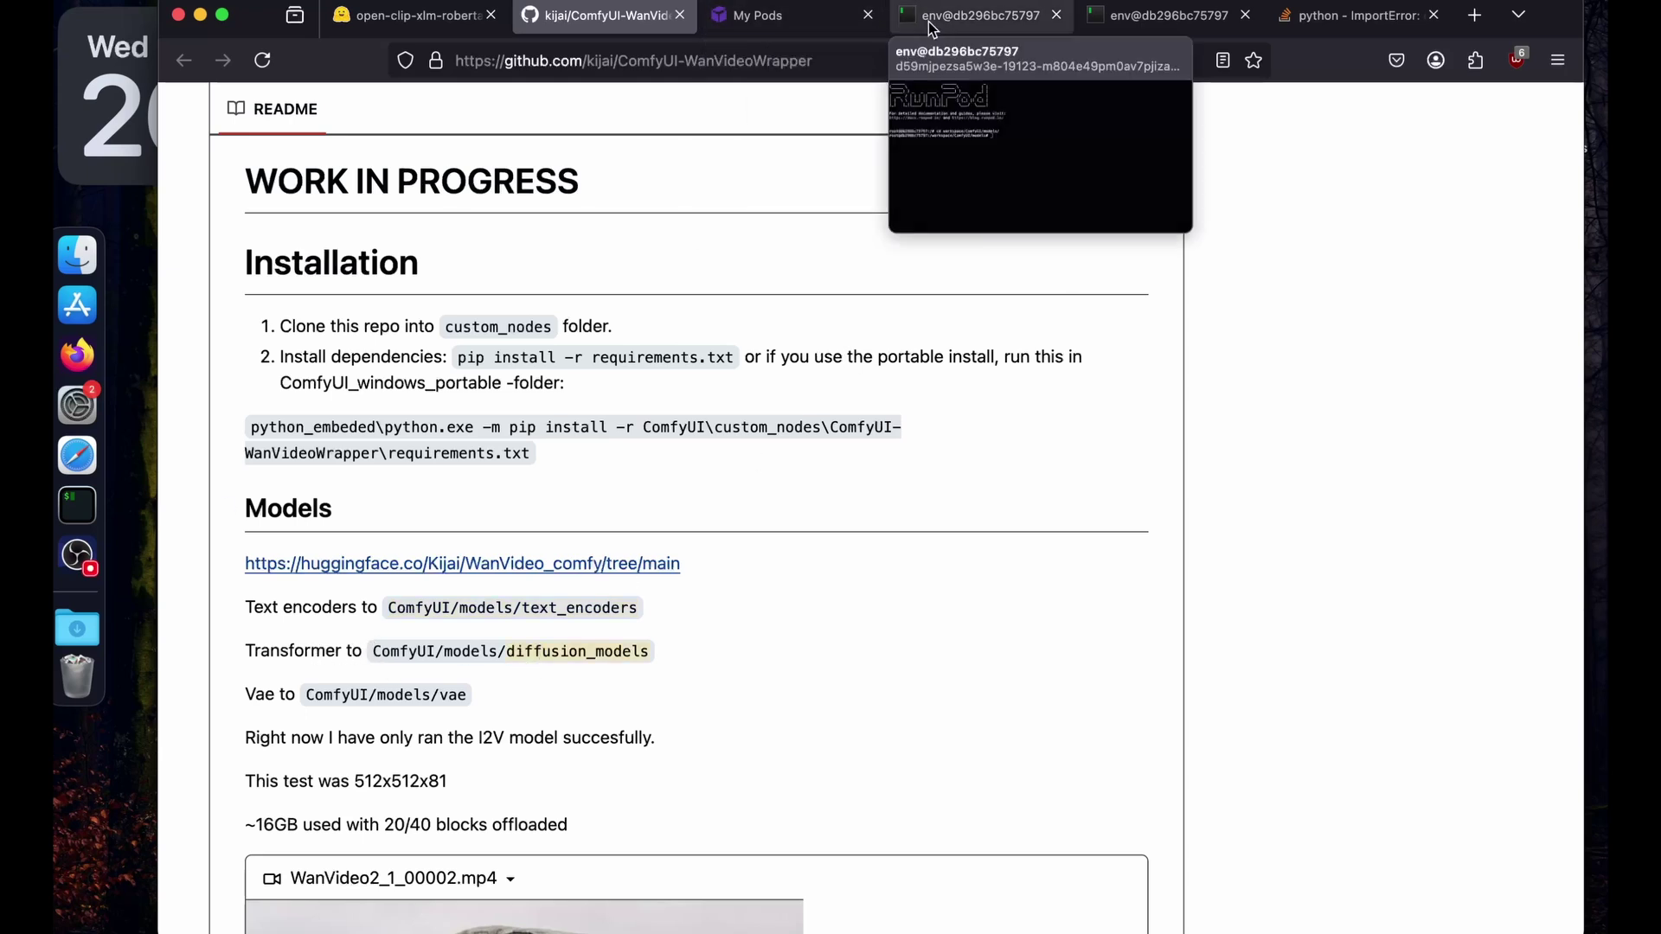
click(961, 17)
text(cd )
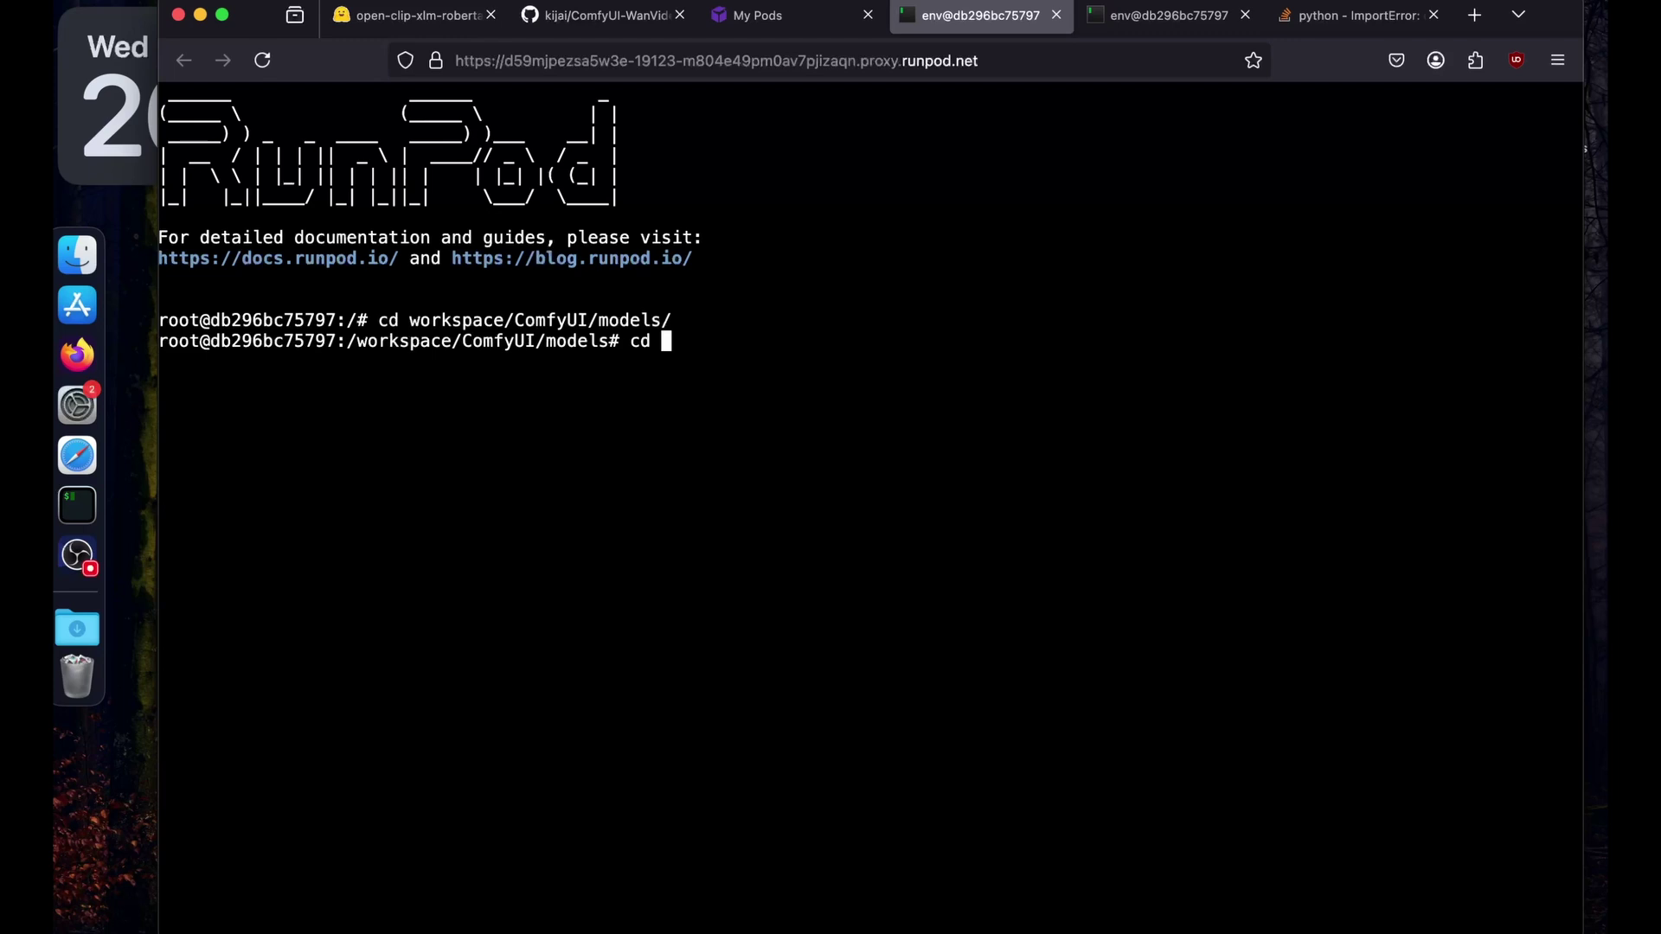
text(dif)
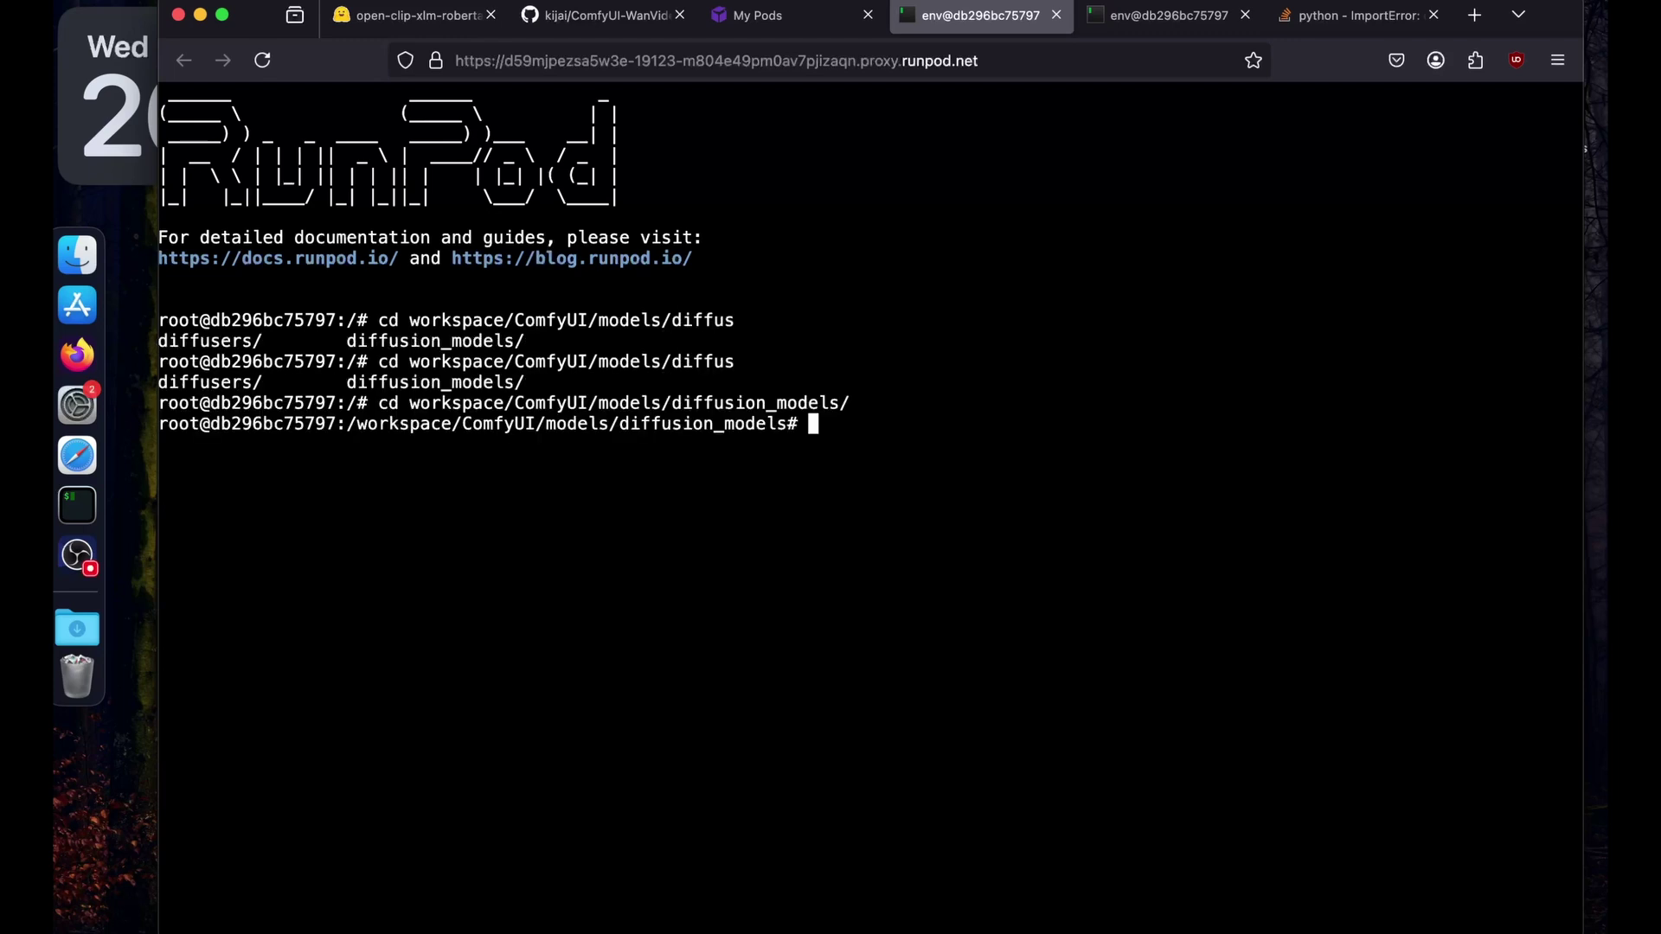
- Show the WanVideo_comfy repository's full file list on Hugging Face
click(368, 23)
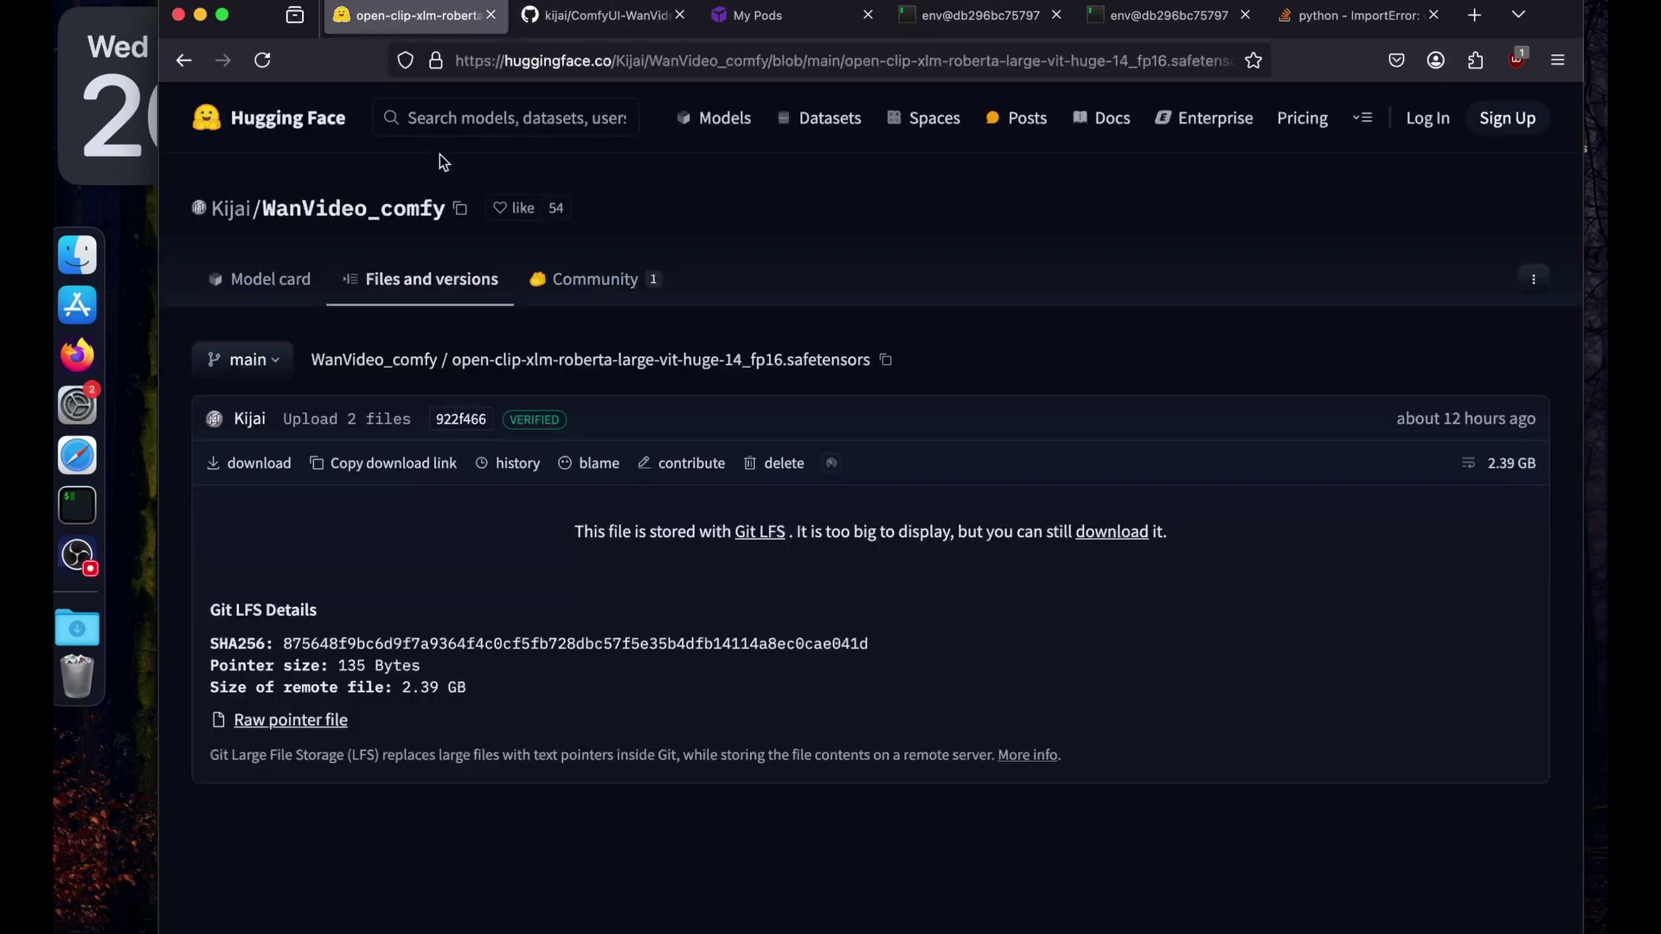
click(375, 273)
scroll(372, 549, down, 3)
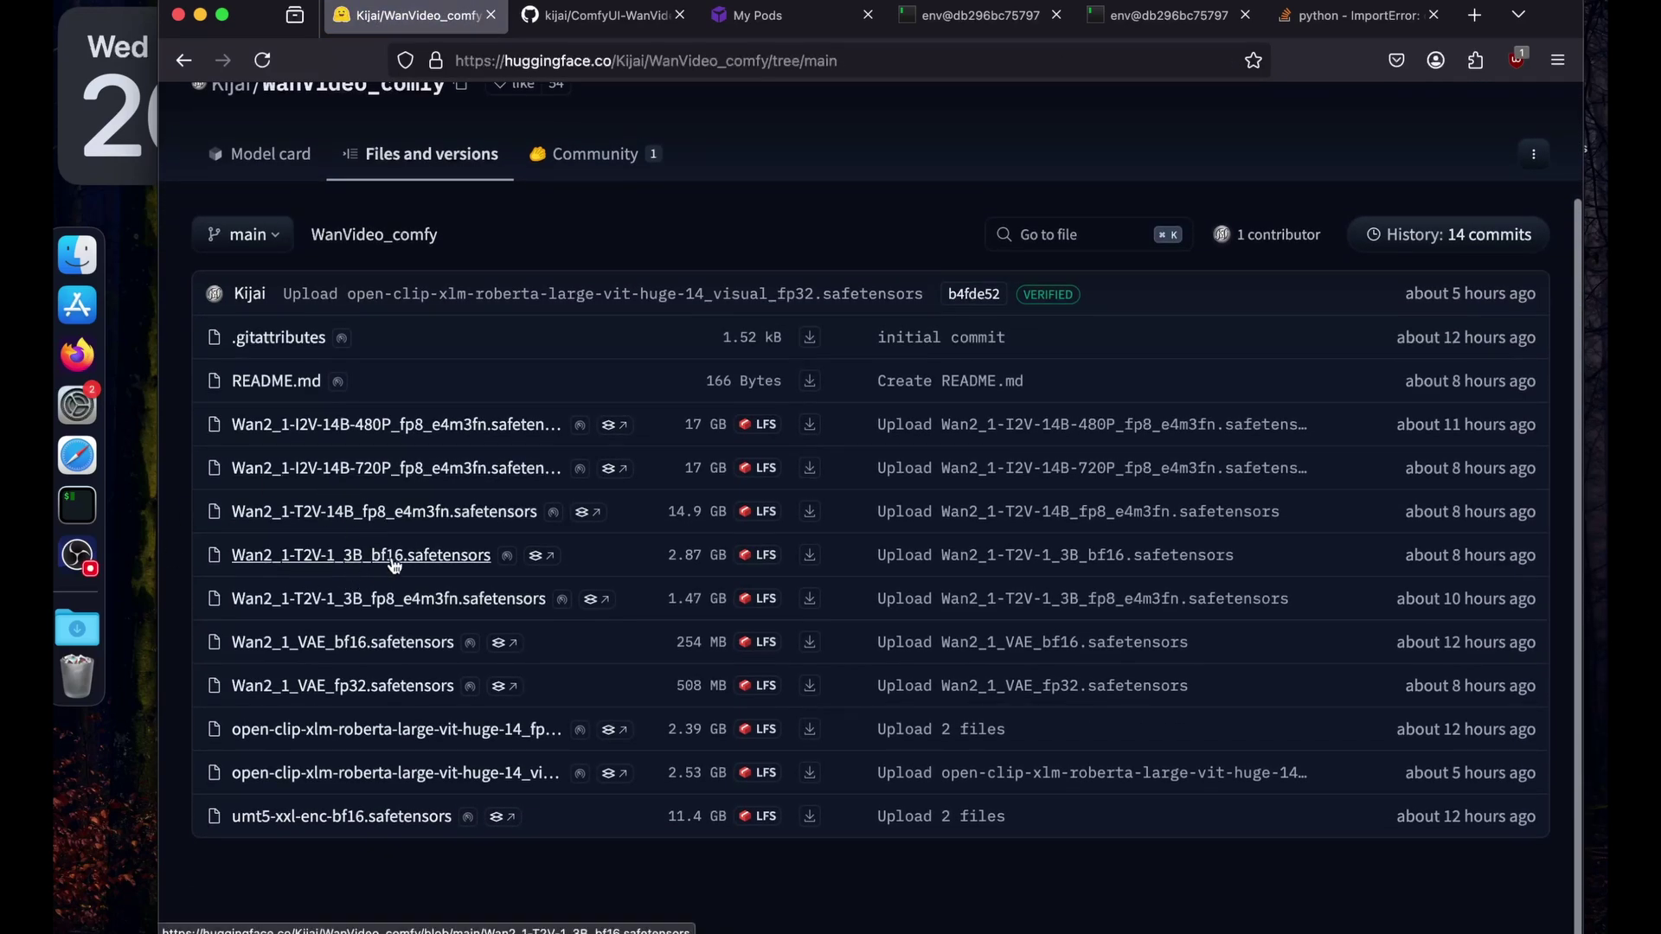
- Download Wan2_1-T2V-1_3B_bf16.safetensors into diffusion_models with wget and its copied link
click(405, 557)
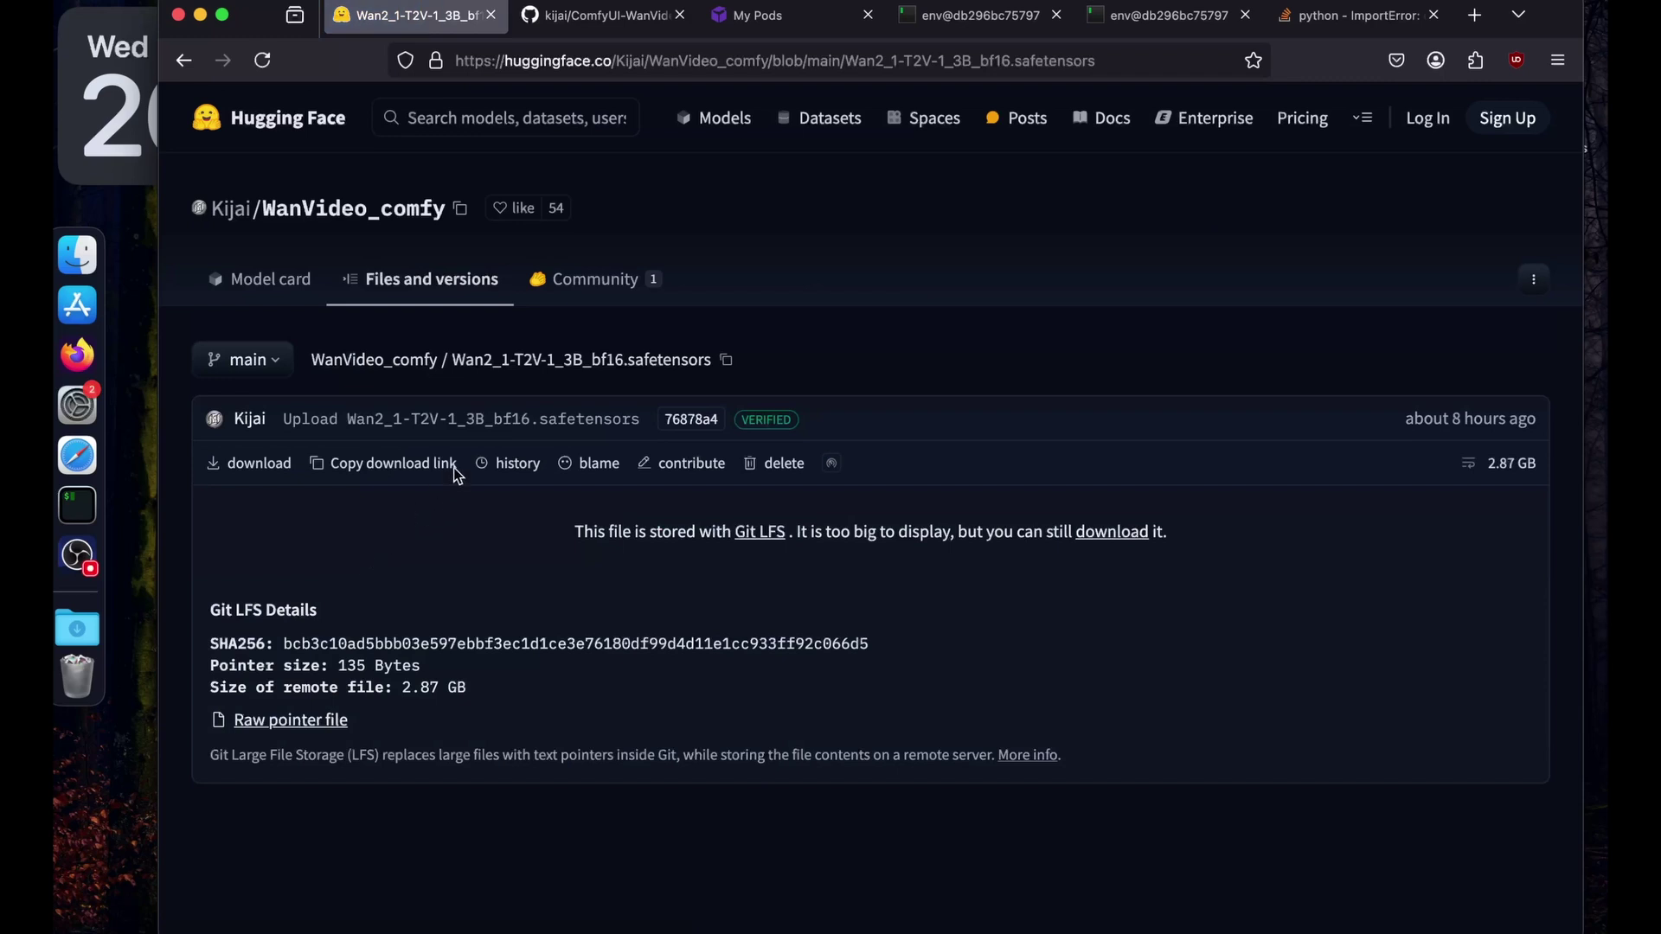
click(393, 463)
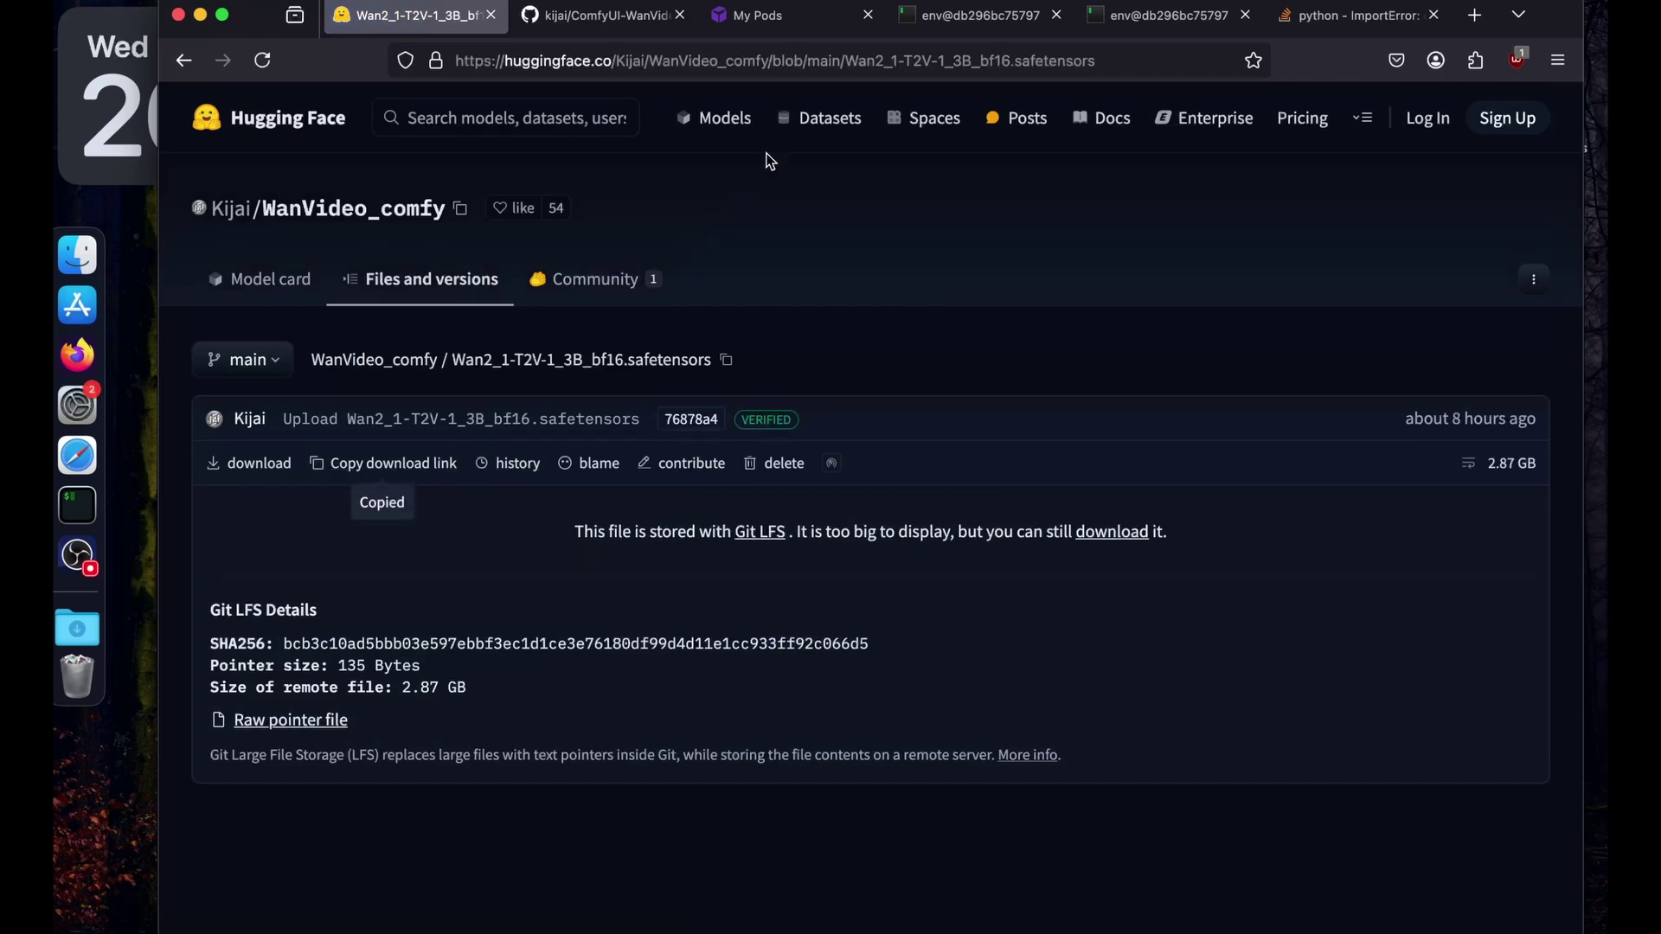
click(956, 28)
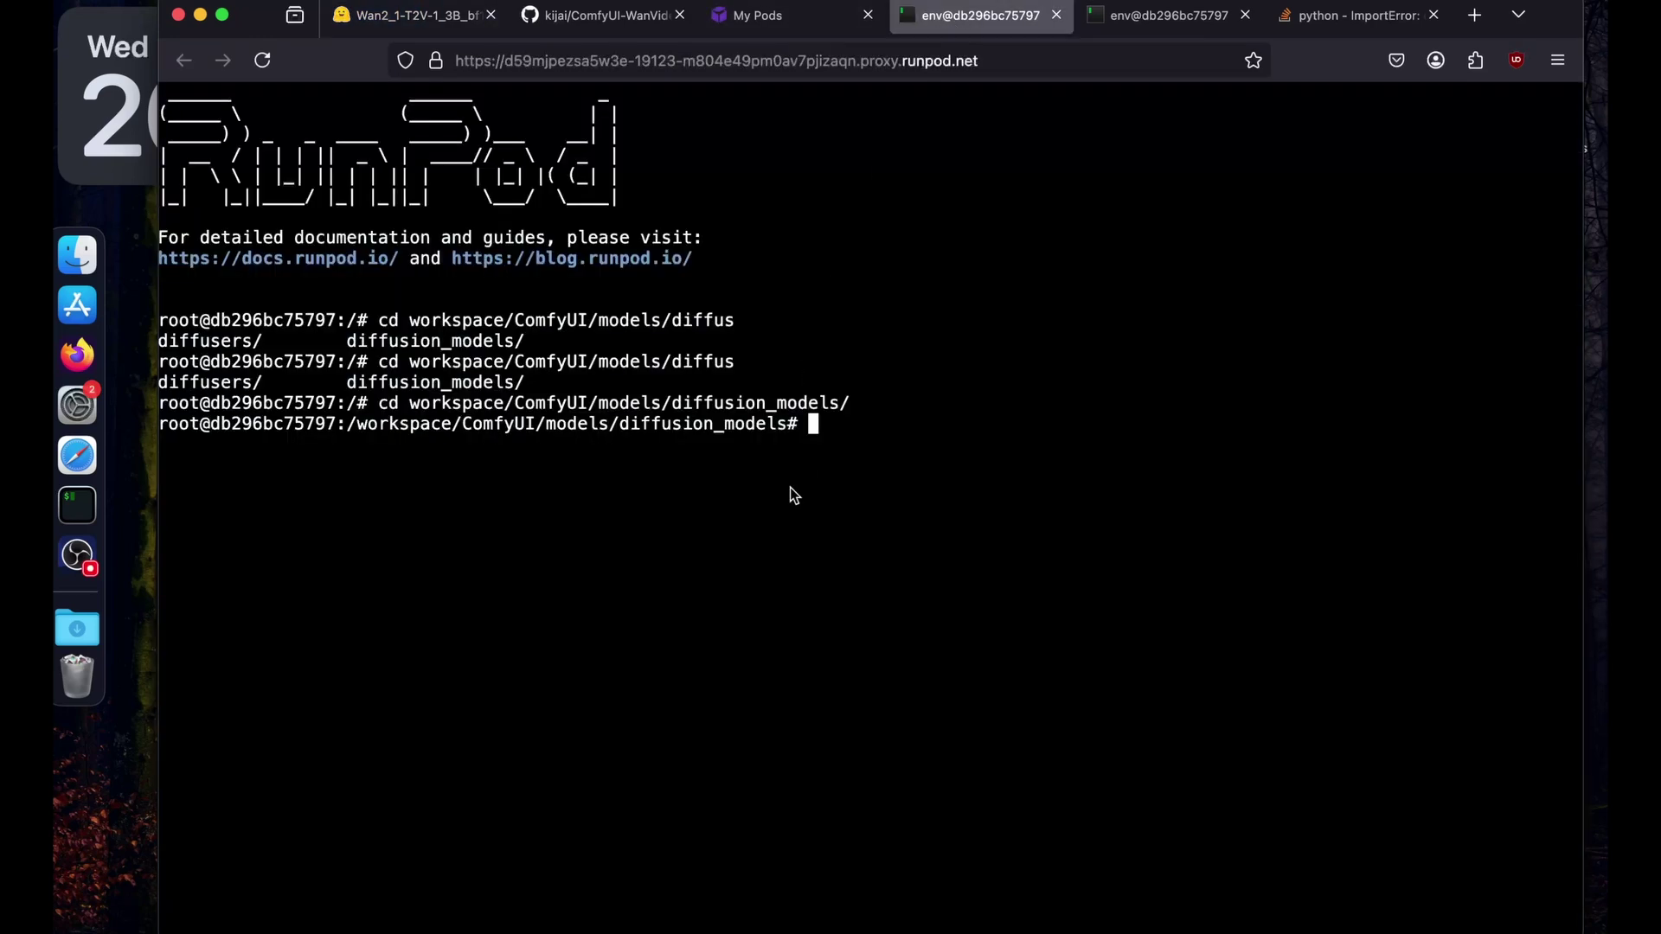
text(wget)
key(super+v)
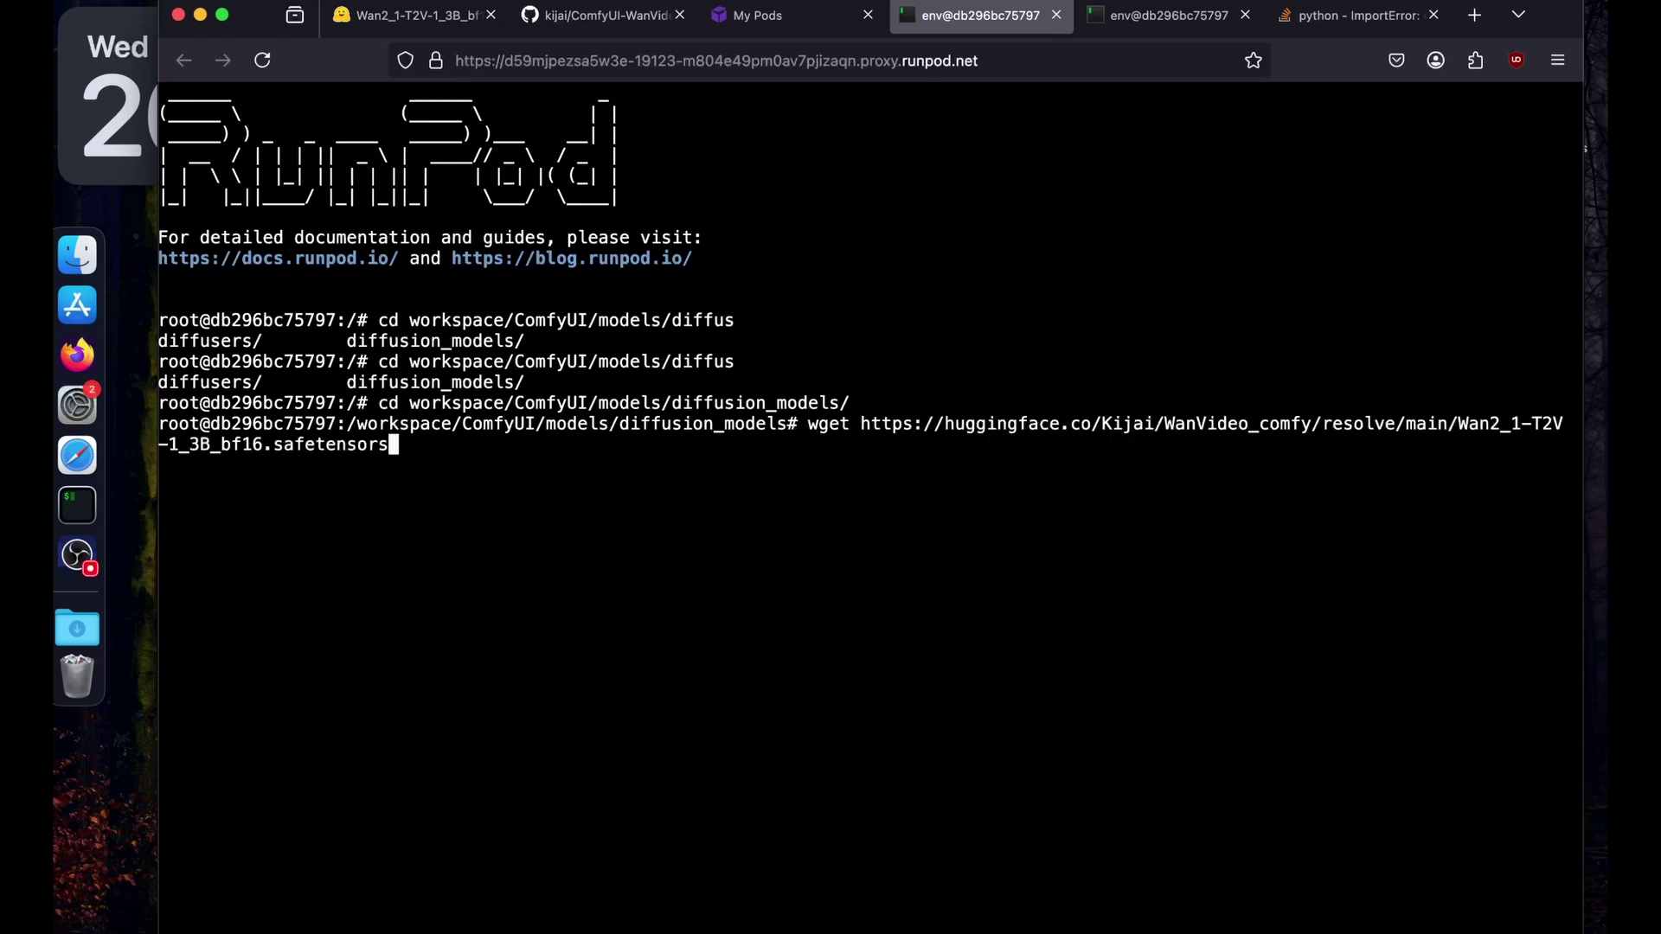
key(Return)
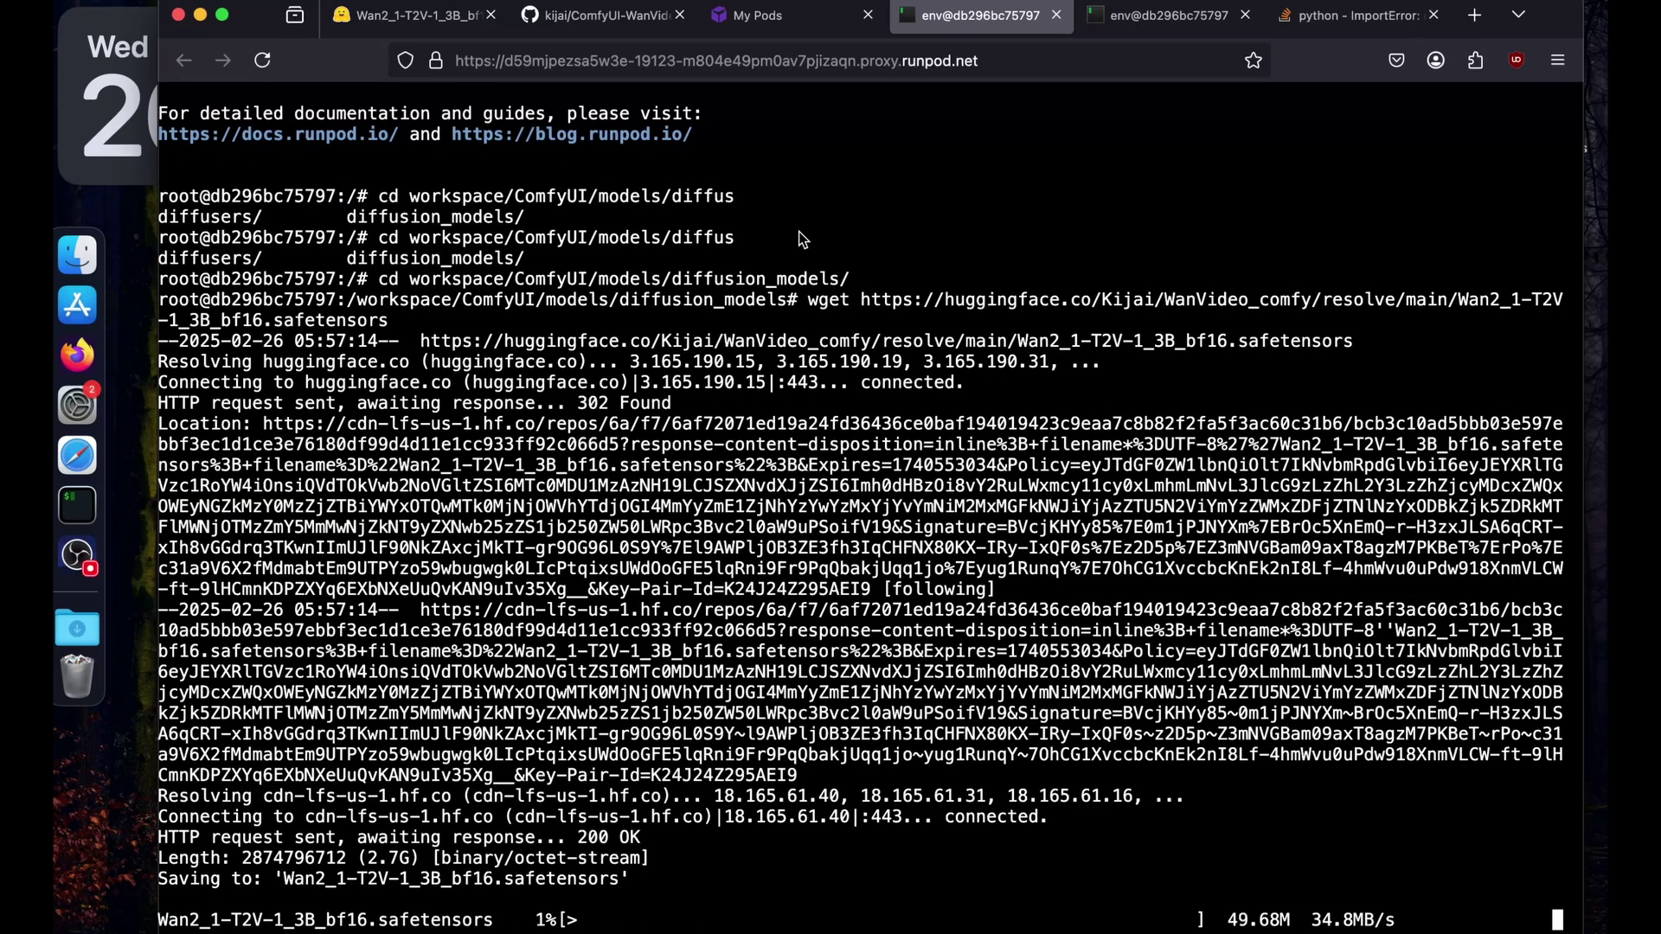
- Check the README for the VAE folder path, then return to the file list
click(599, 13)
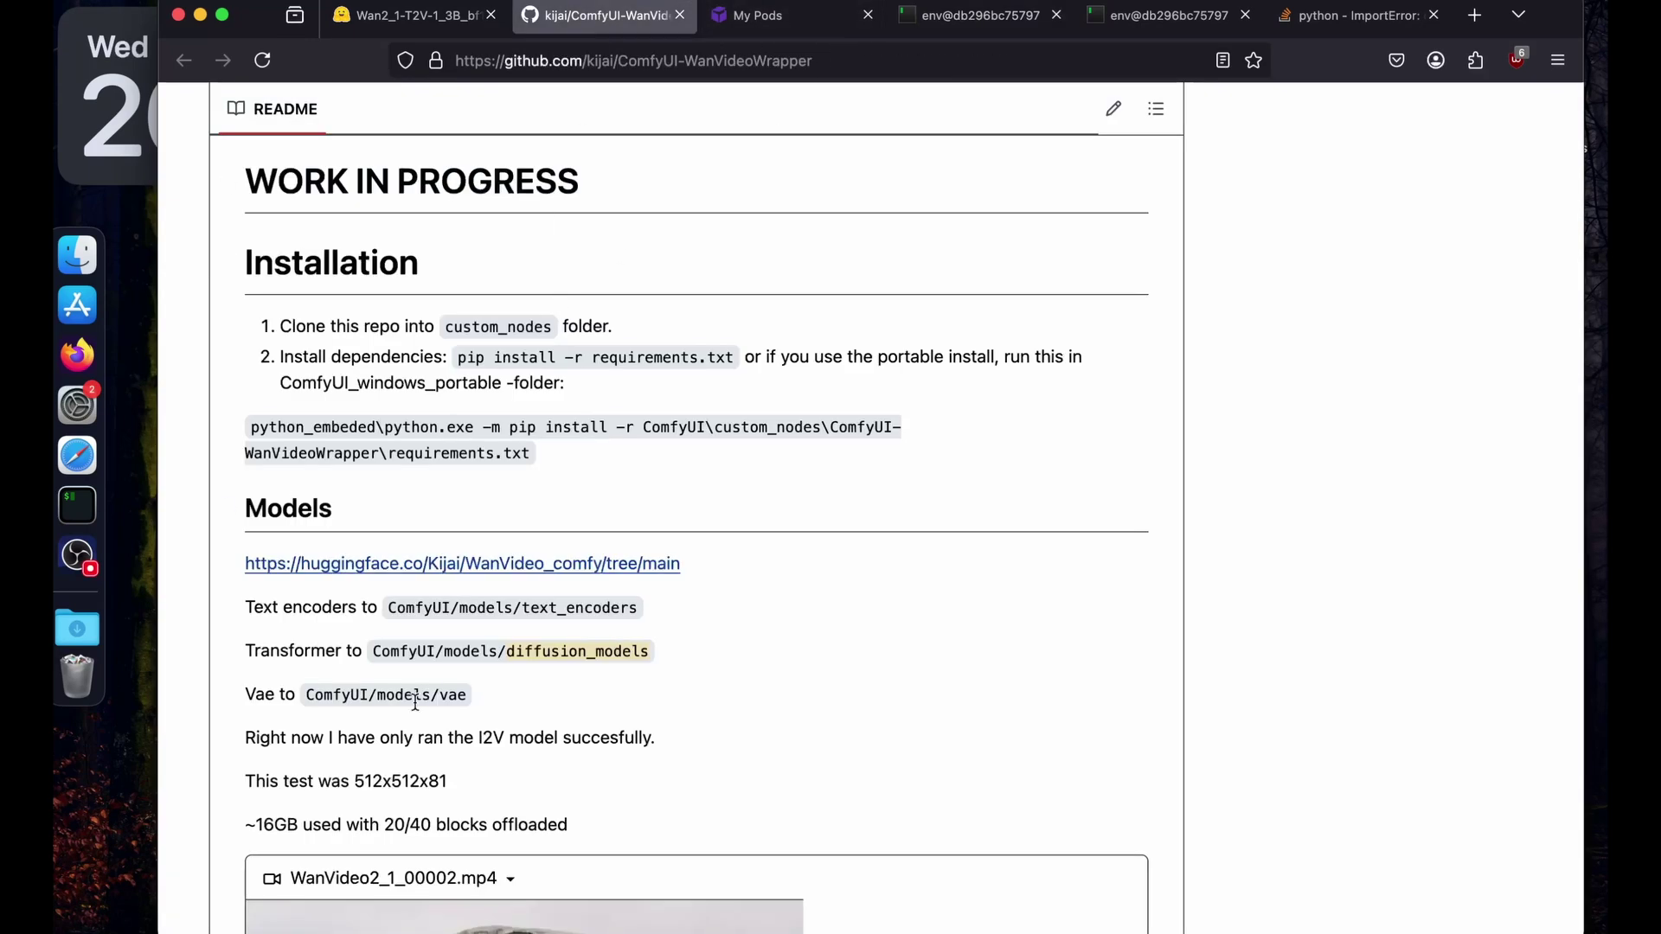
drag(271, 694, 333, 692)
click(407, 15)
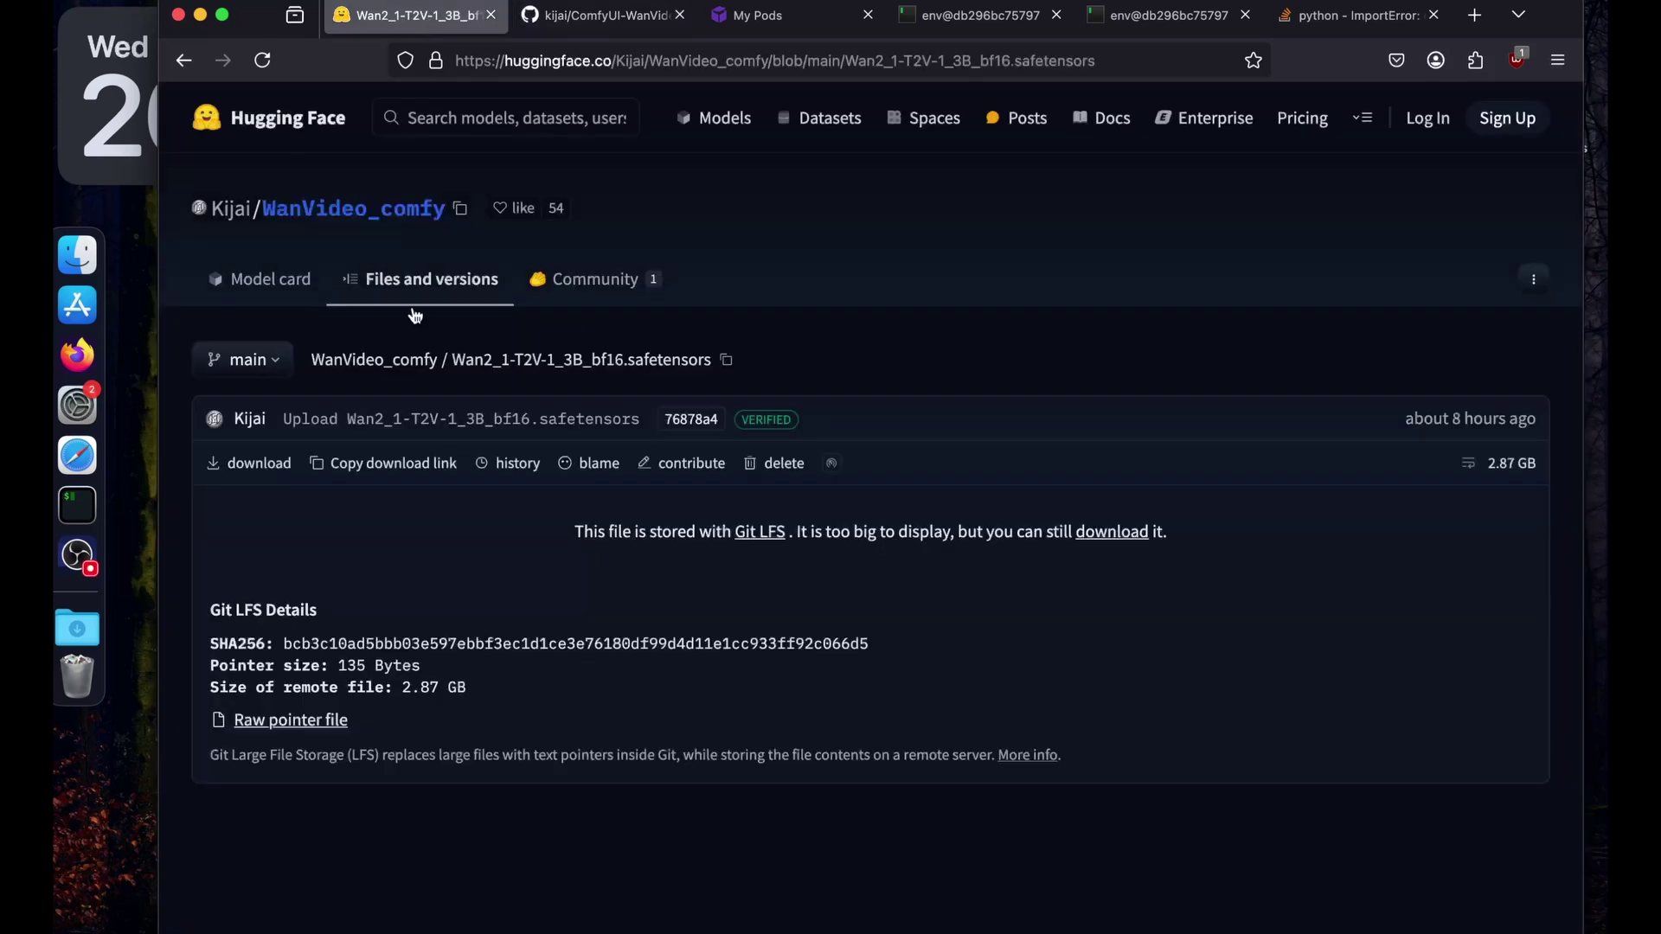
click(435, 298)
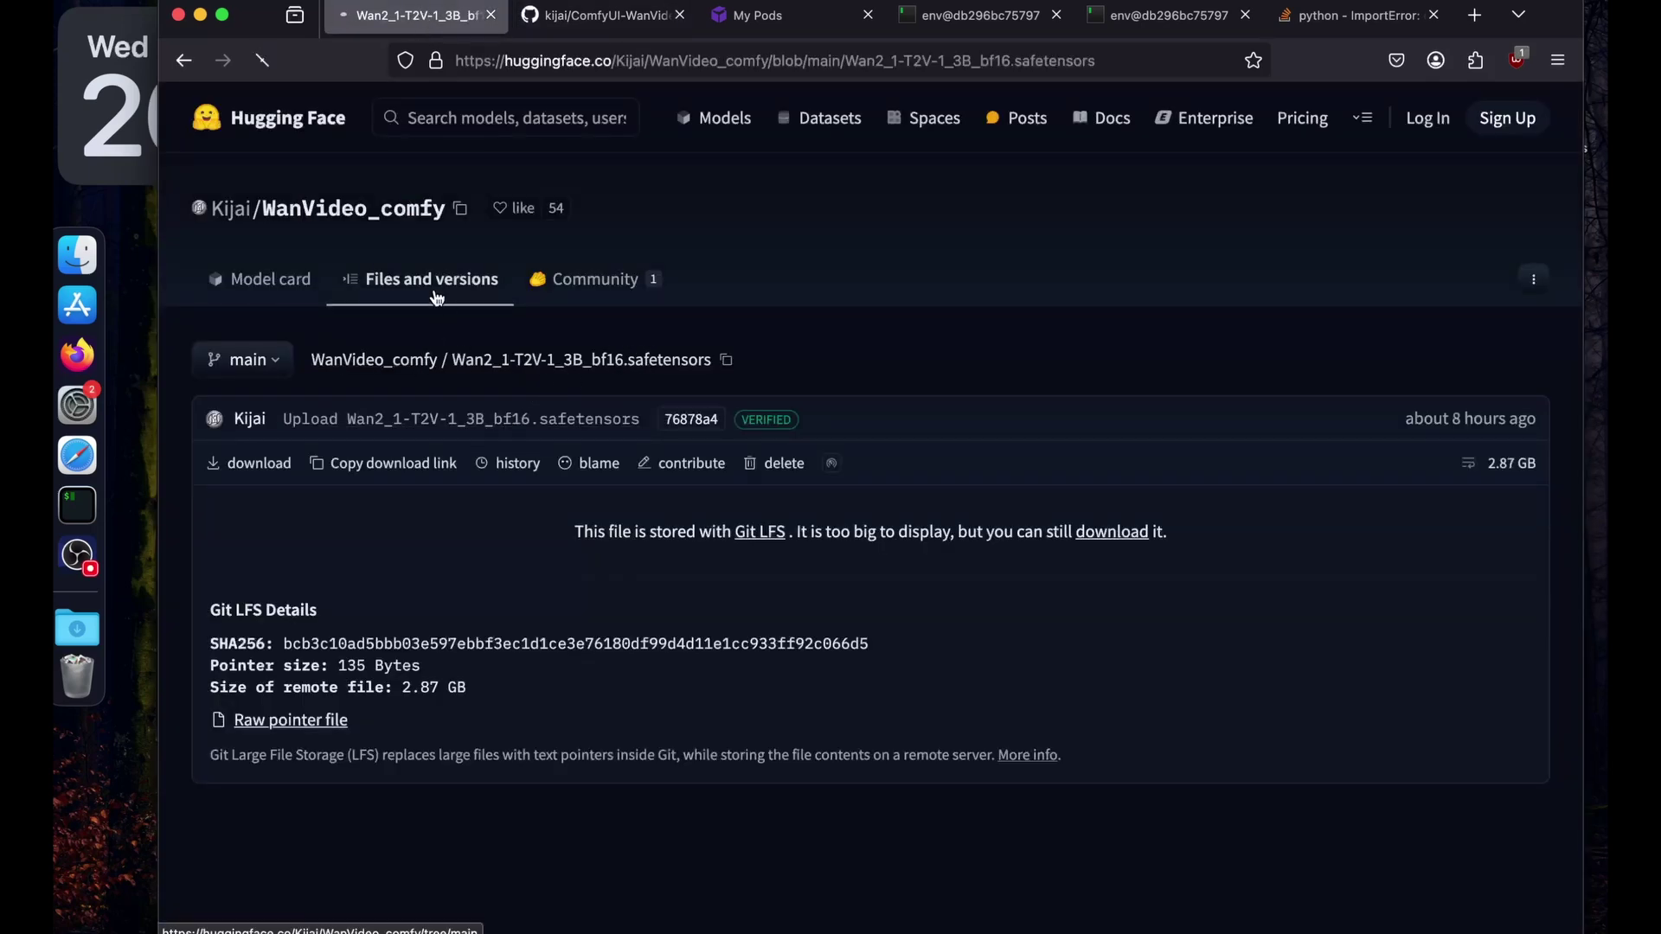
scroll(411, 588, down, 2)
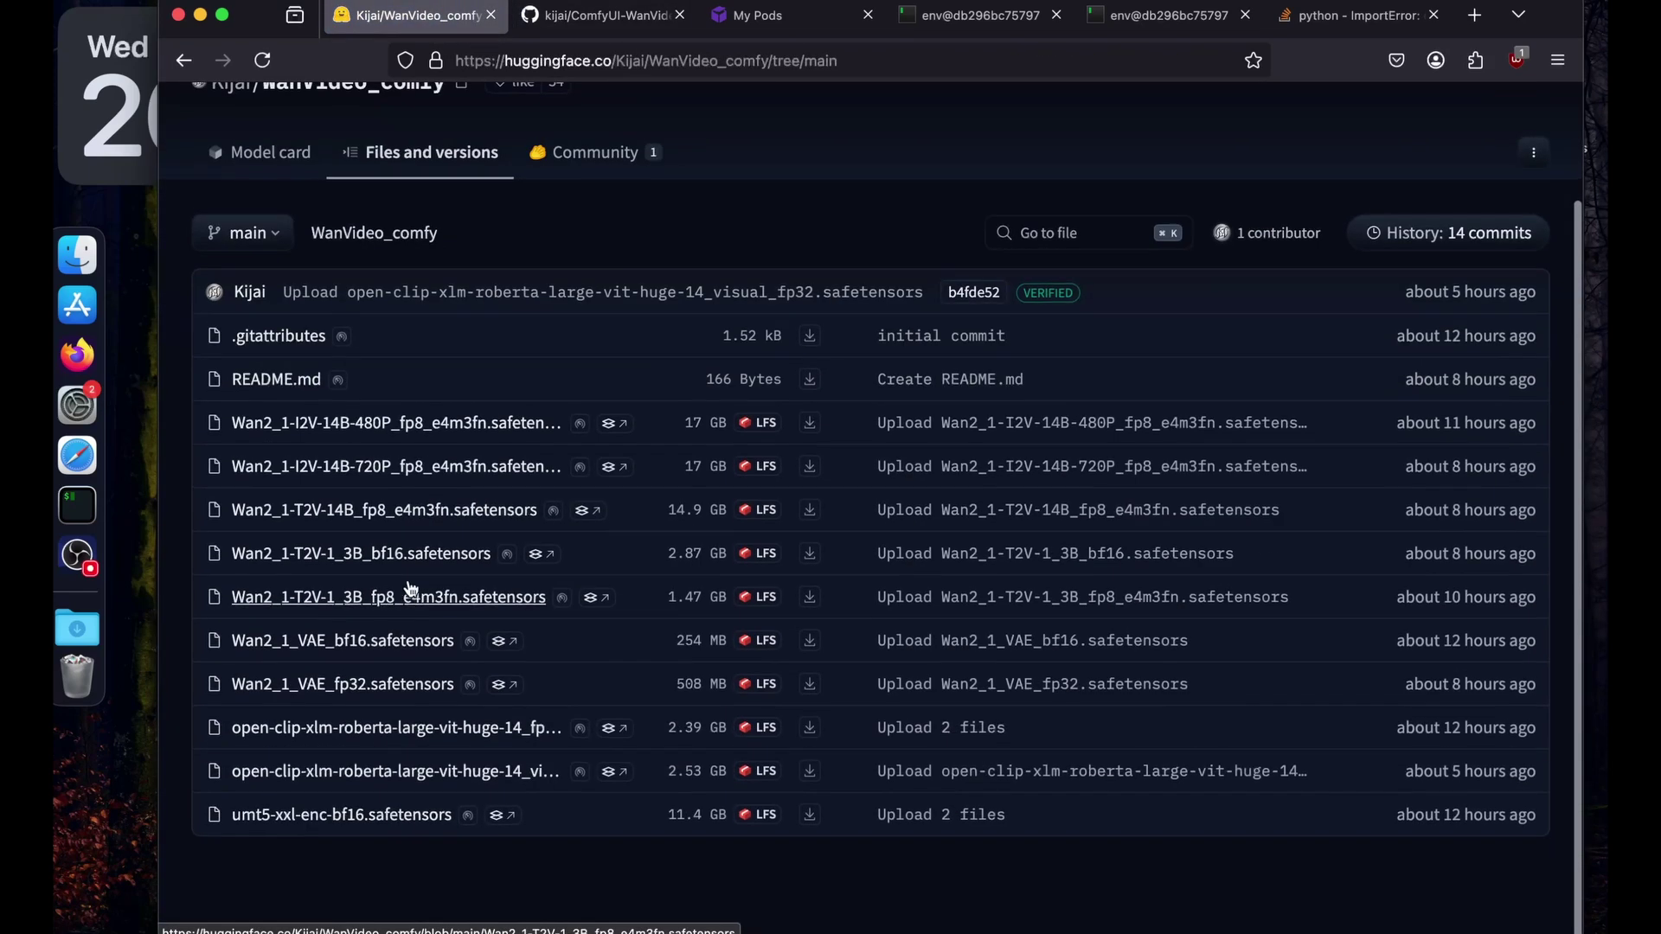
- Copy the Wan2_1_VAE_bf16.safetensors download link and clear the second terminal
click(351, 645)
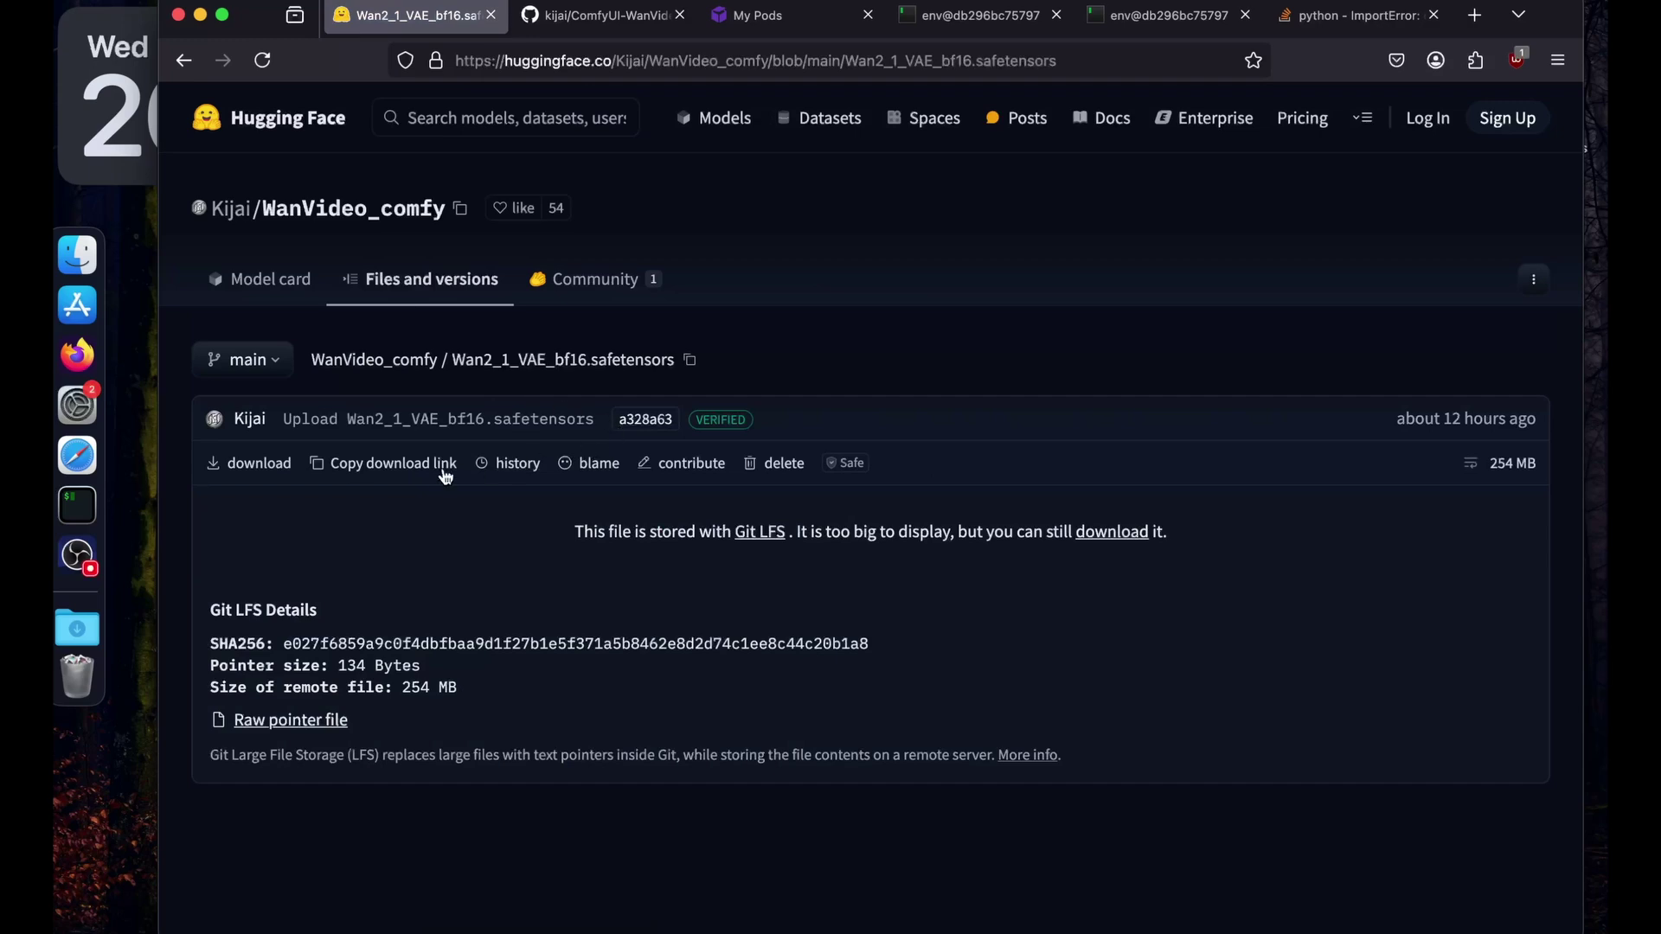
click(362, 473)
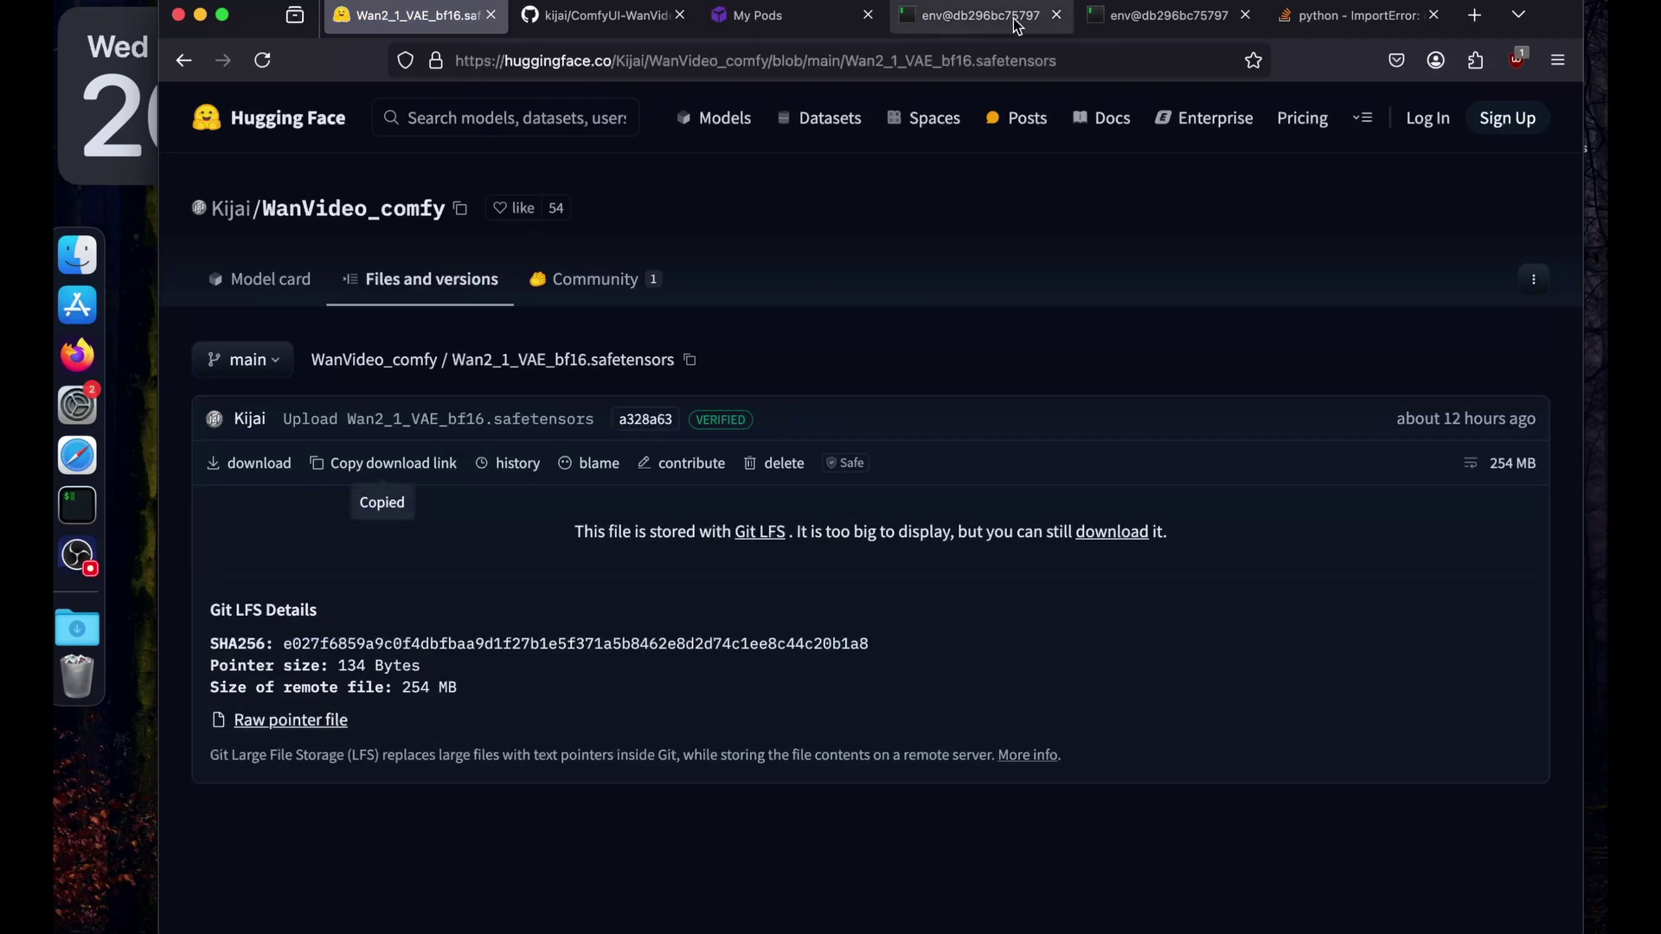
click(1131, 14)
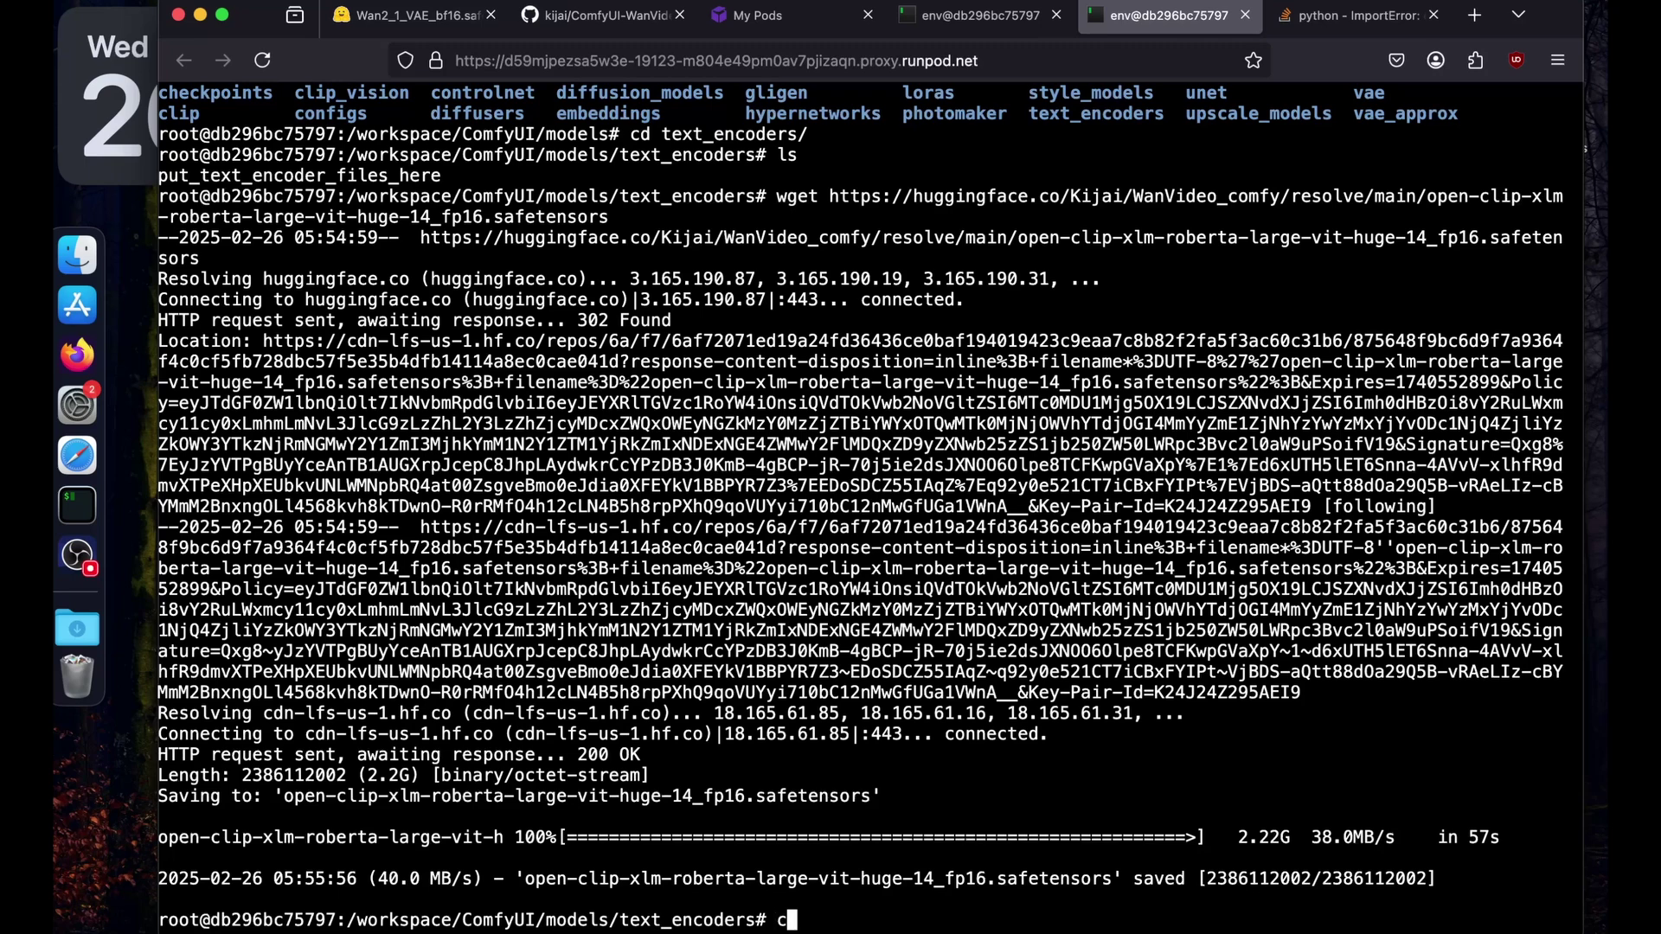
text(clear)
key(Return)
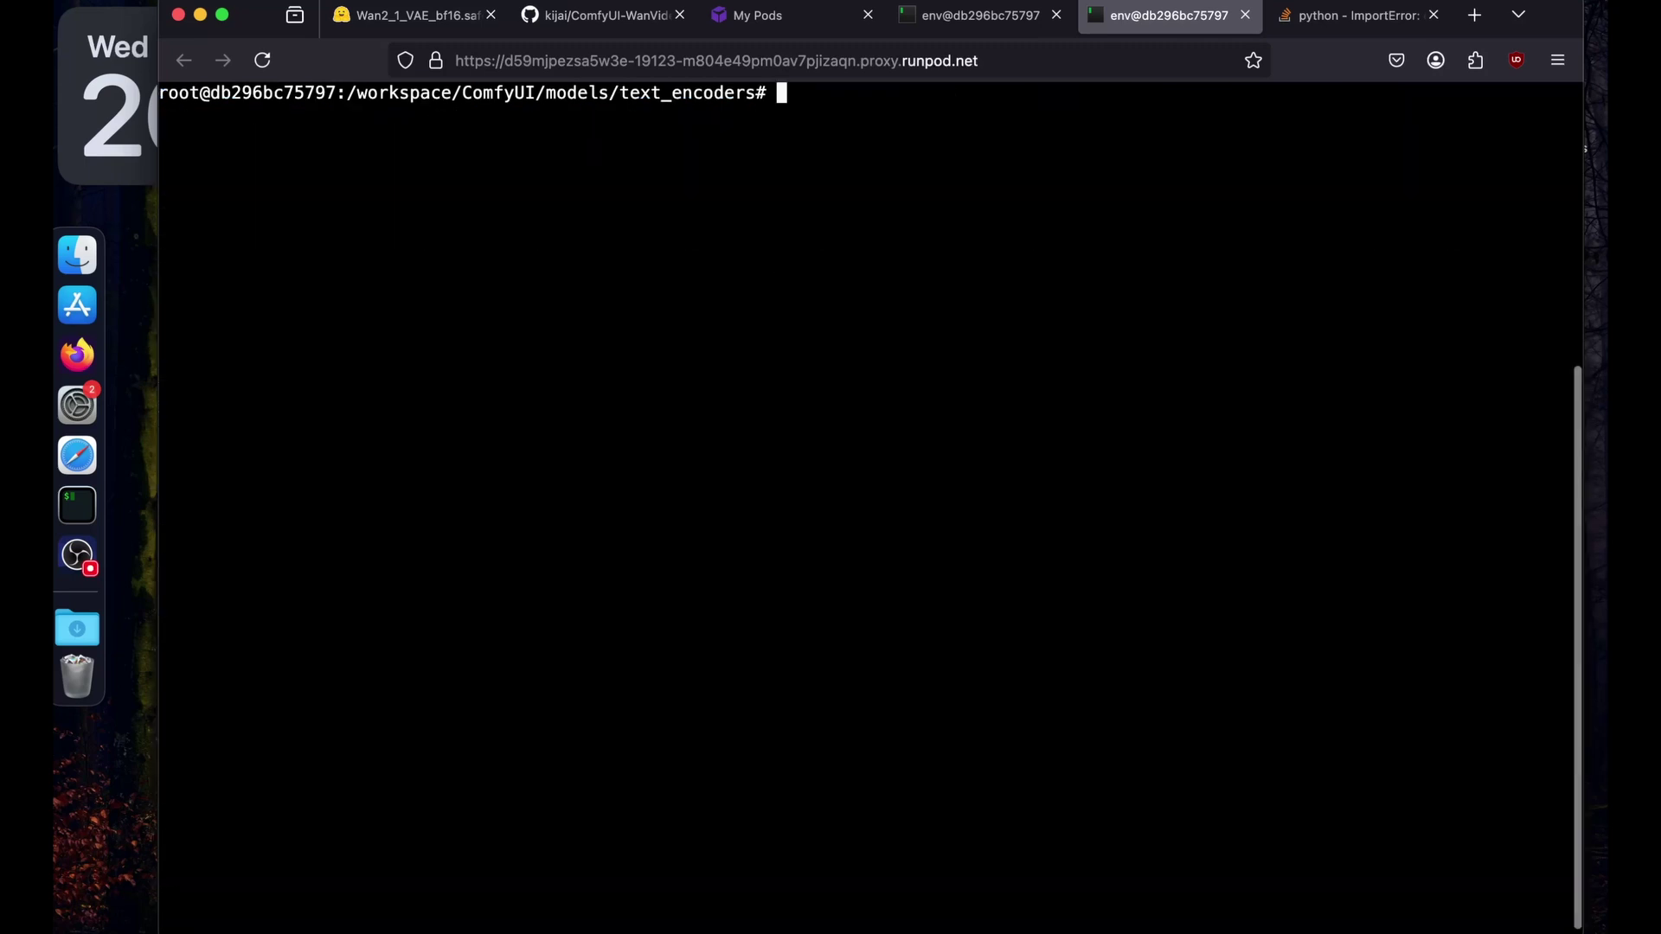
- Move into models/vae and wget Wan2_1_VAE_bf16.safetensors there
text(cd ..)
key(Return)
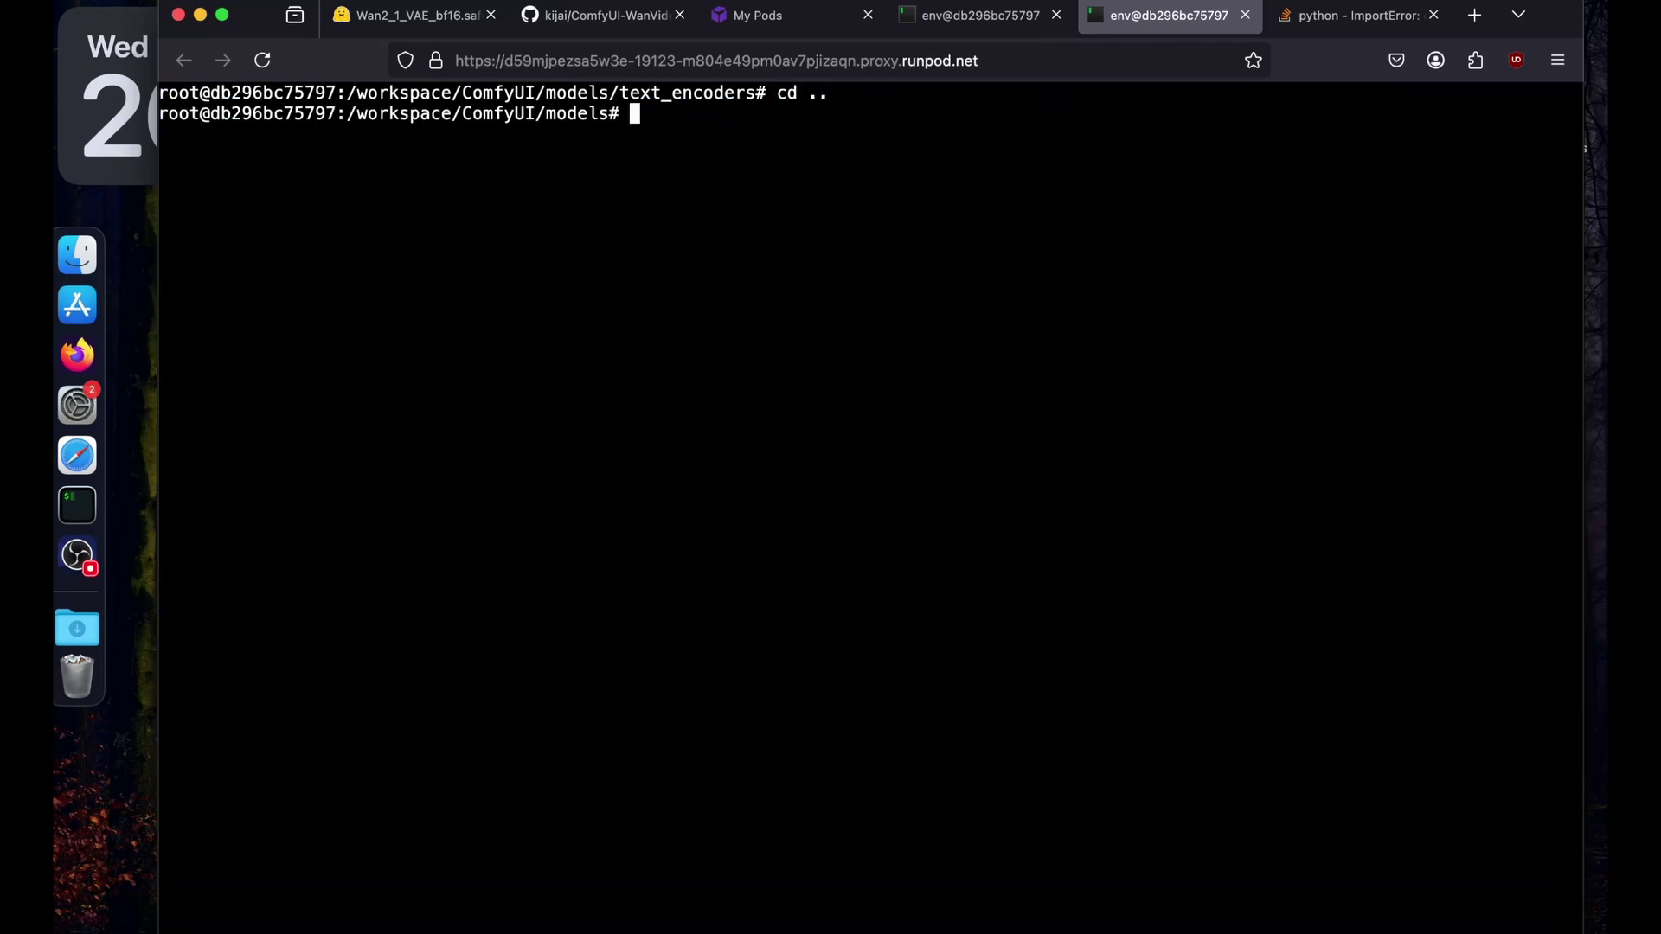
text(ls)
key(Return)
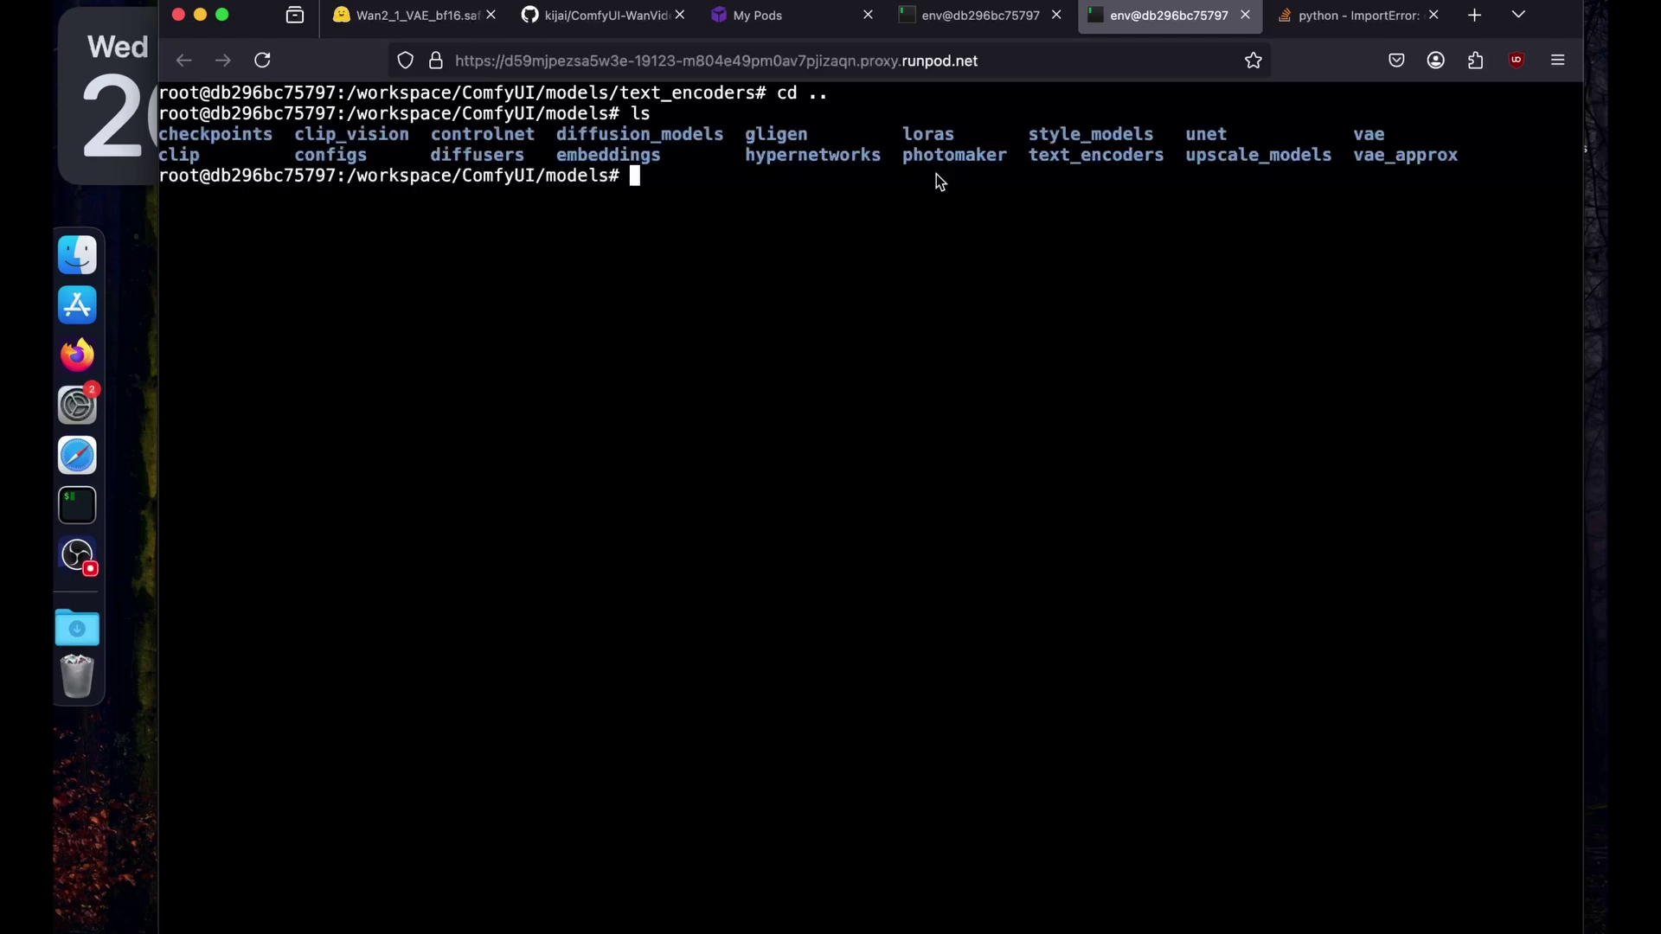
text(cd vae)
key(Return)
text(wg)
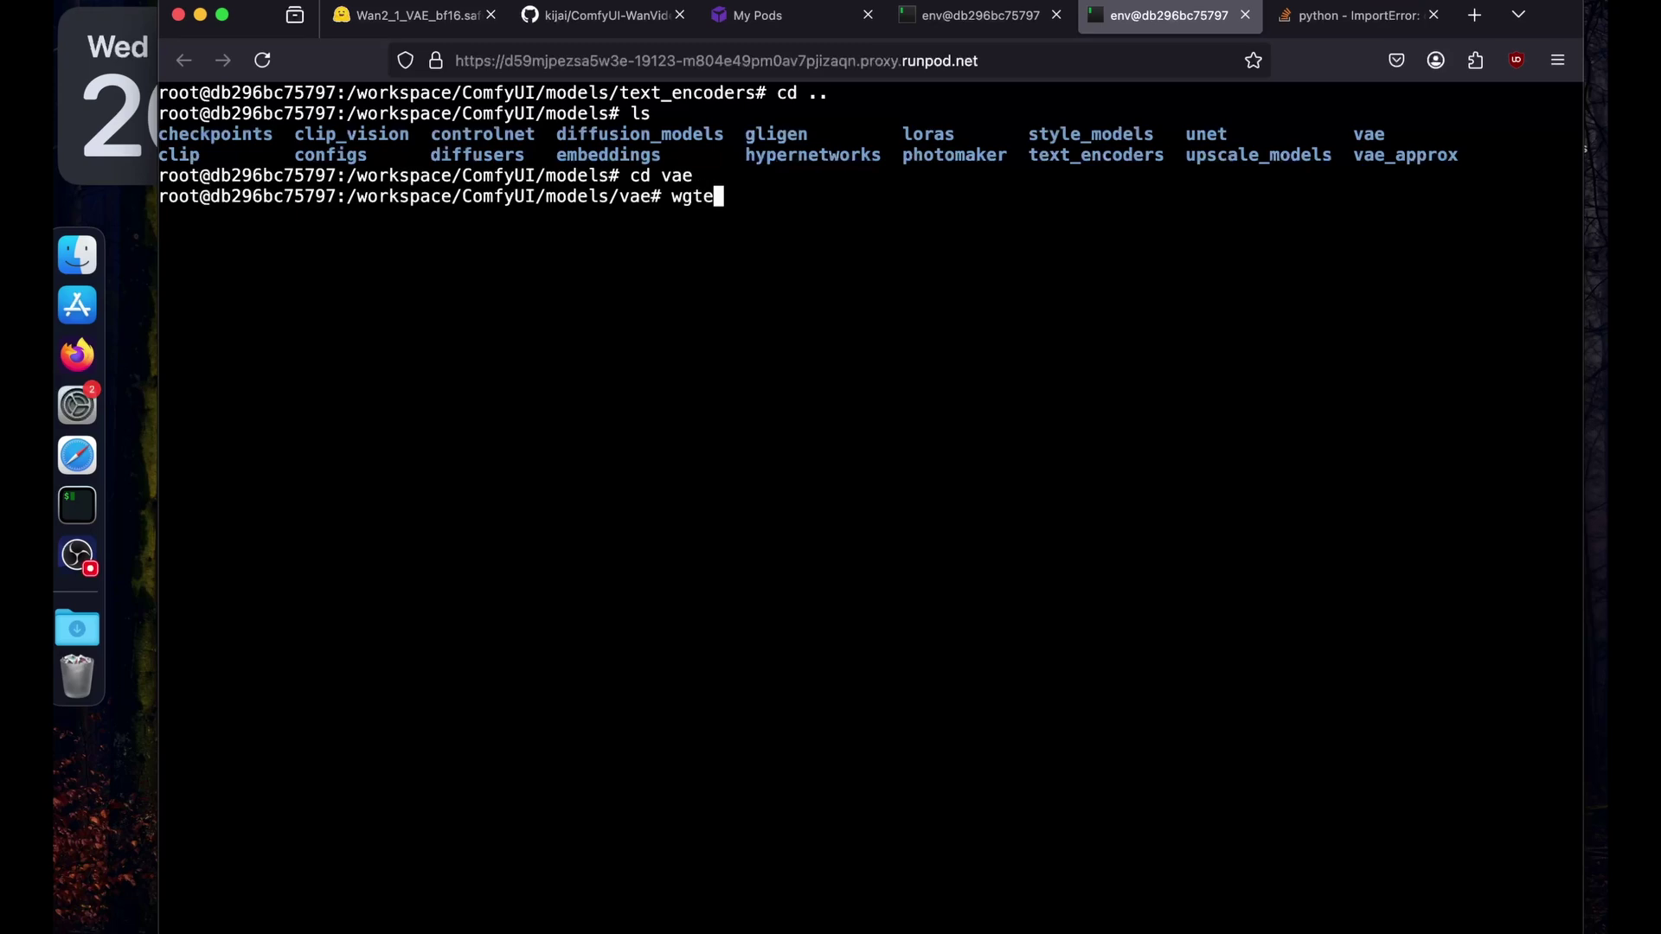
text(et)
key(super+v)
key(Return)
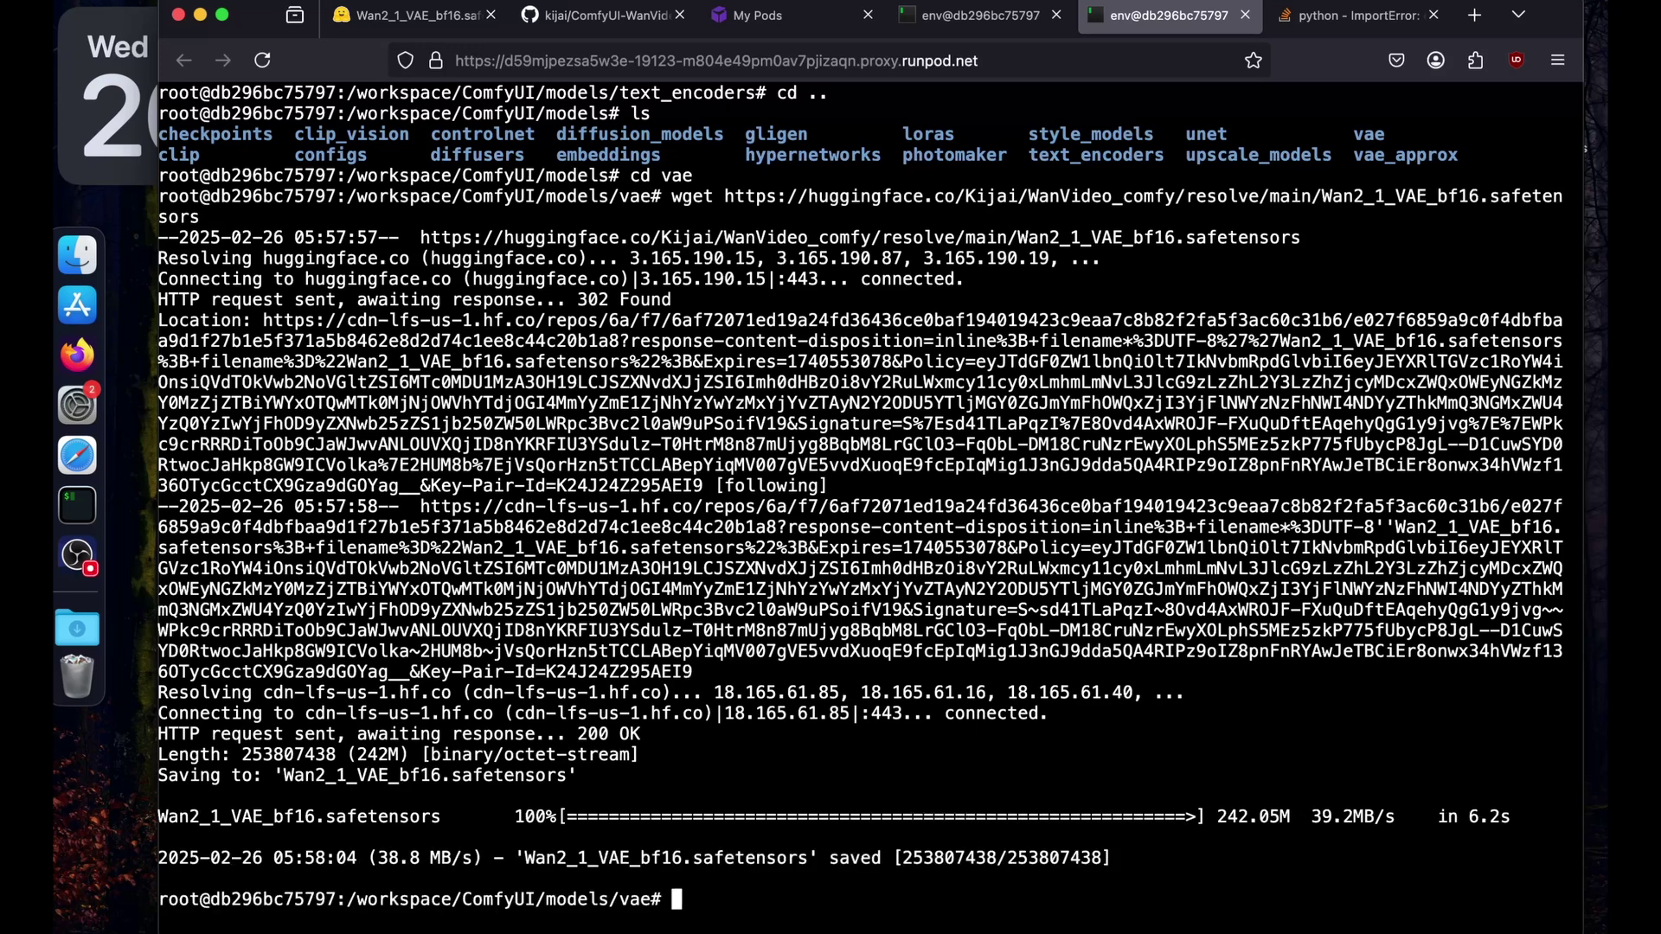
- Go back up to the ComfyUI folder and confirm the path with pwd
key(ctrl+l)
text(cd ..)
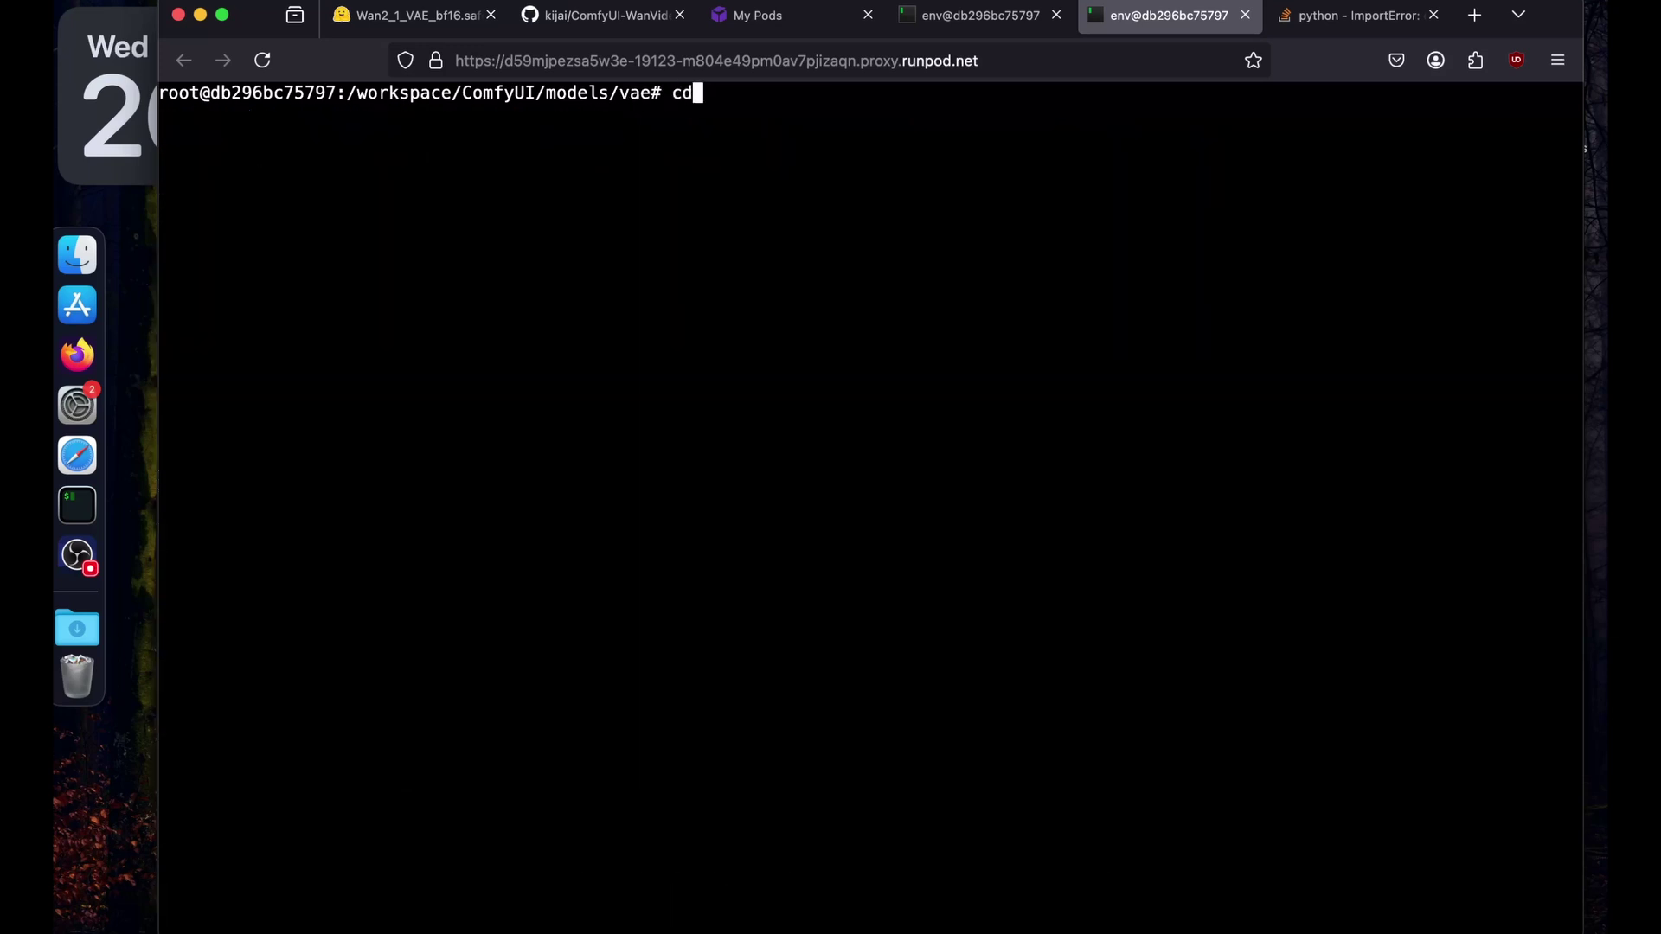
key(Return)
text(cd ..)
key(Return)
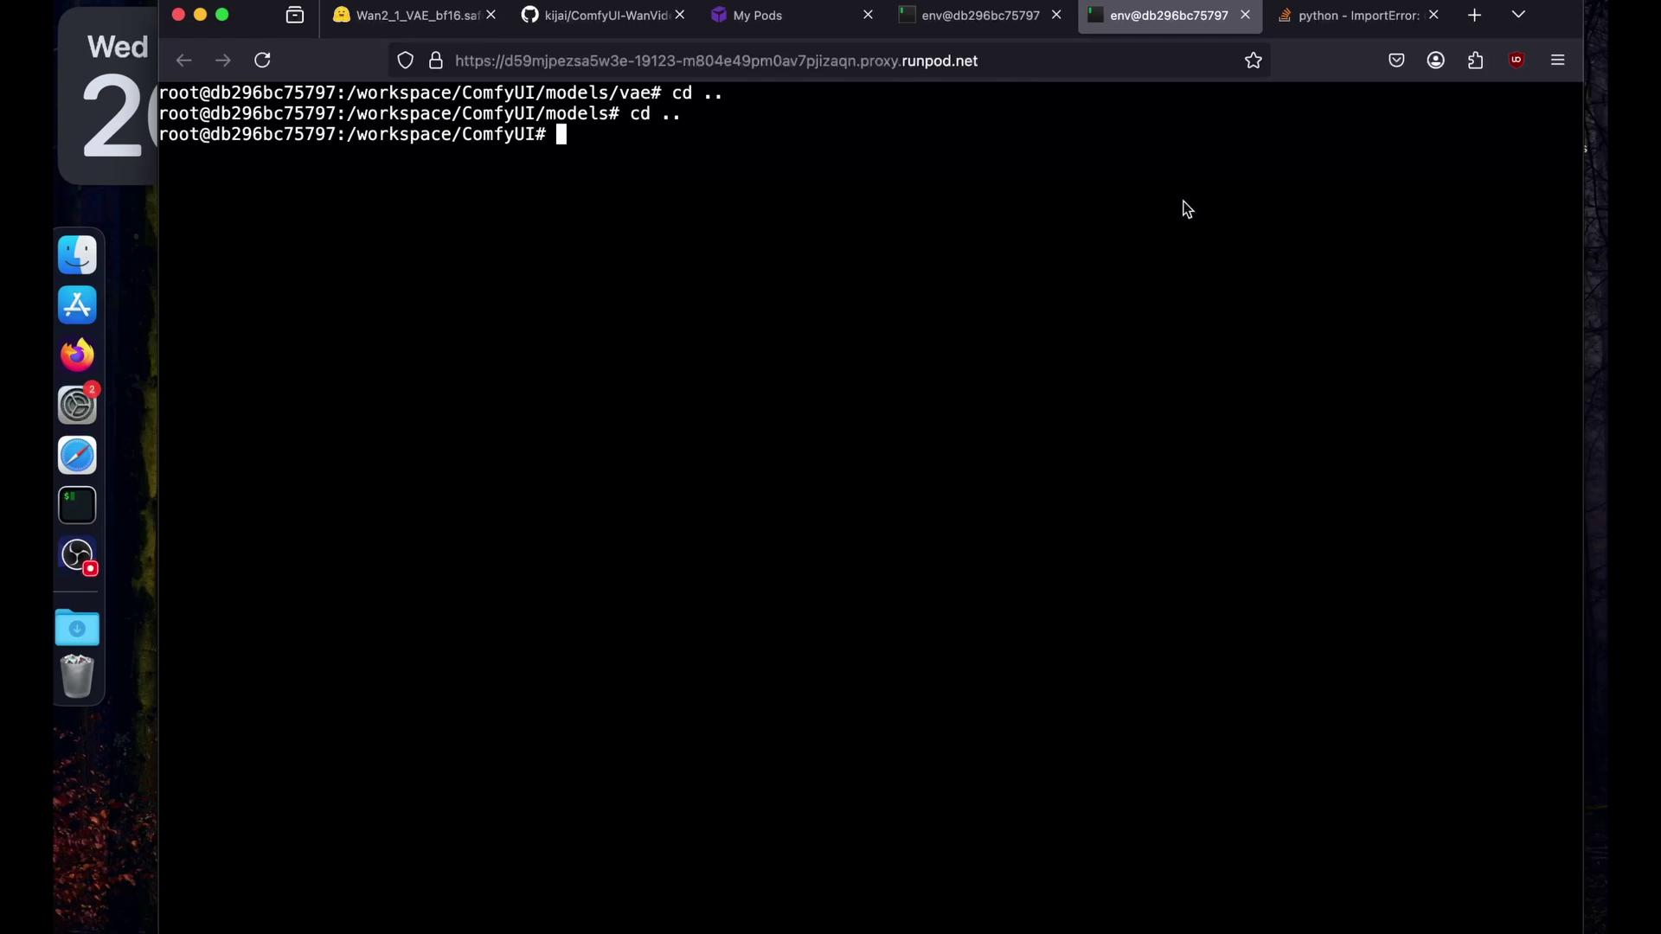
text(clear)
key(Return)
text(pwd)
key(Return)
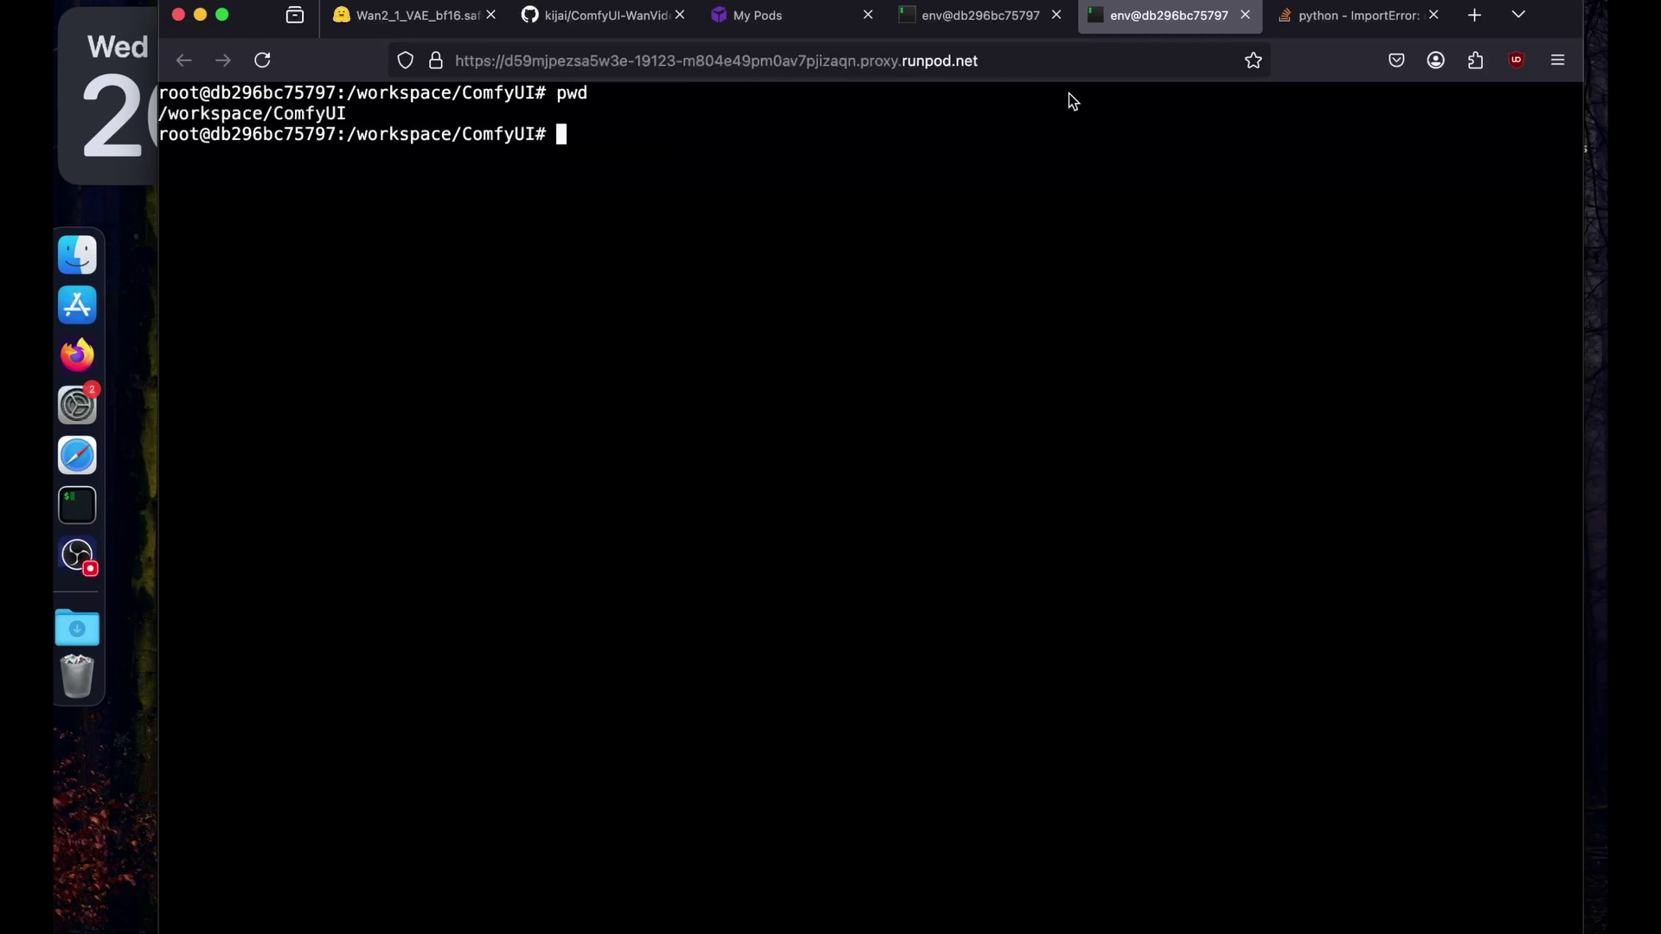
- List the ComfyUI folder, check the diffusion model download, and close its finished terminal
double_click(339, 113)
click(645, 182)
text(ls)
key(Return)
drag(761, 175, 708, 190)
click(730, 194)
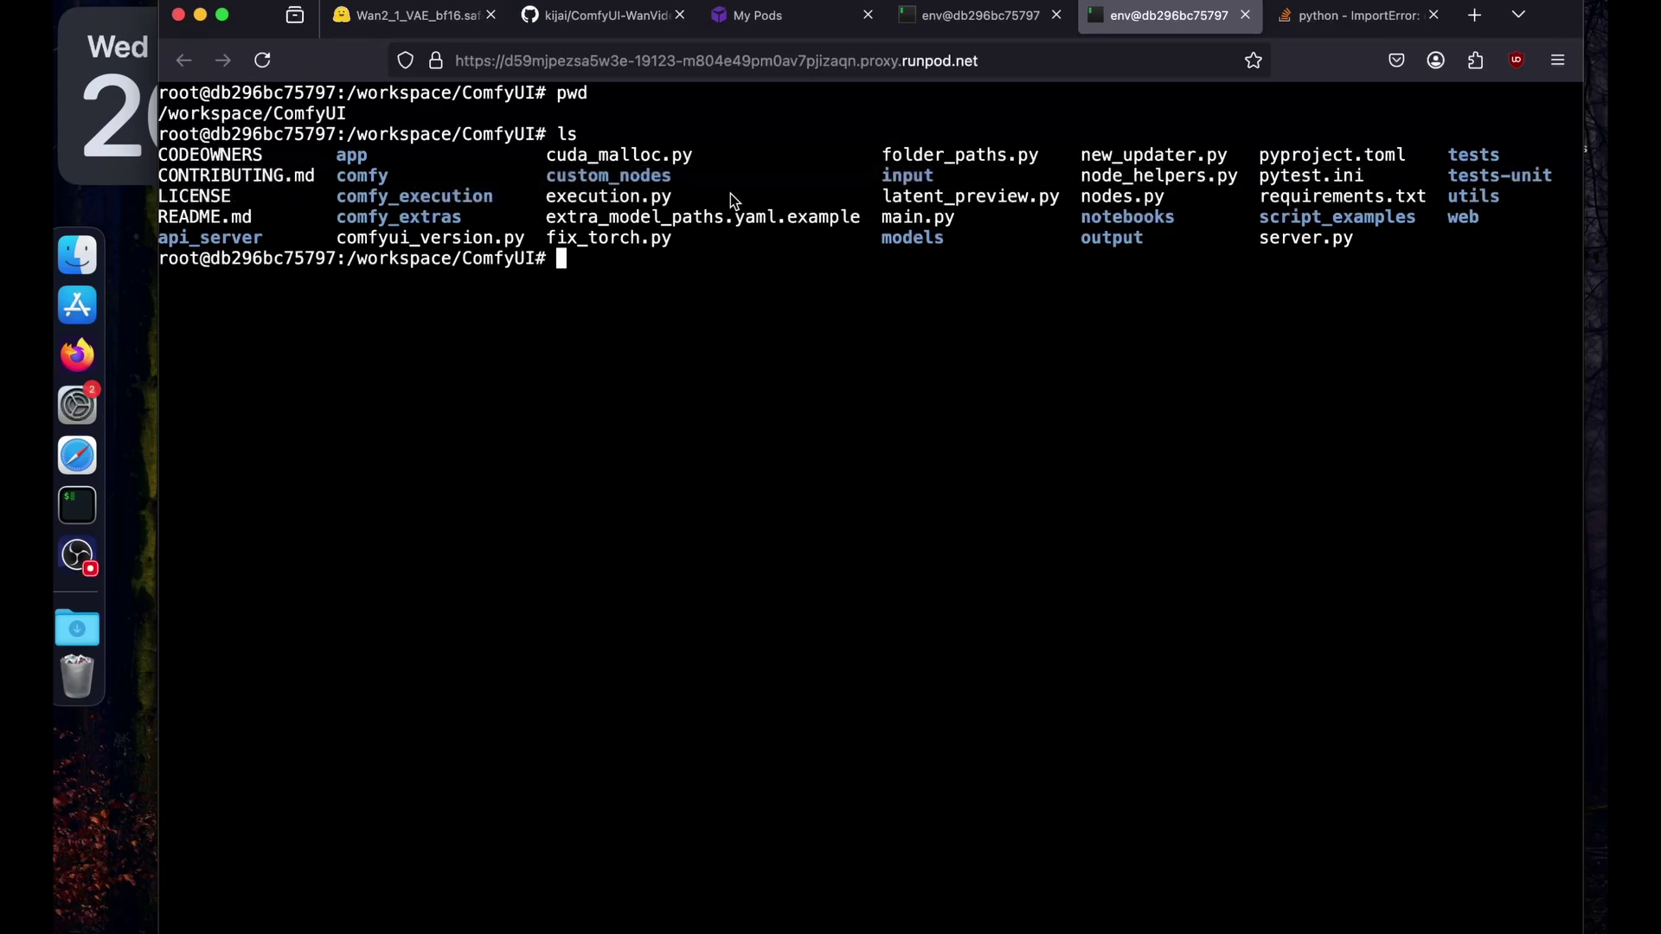
click(894, 16)
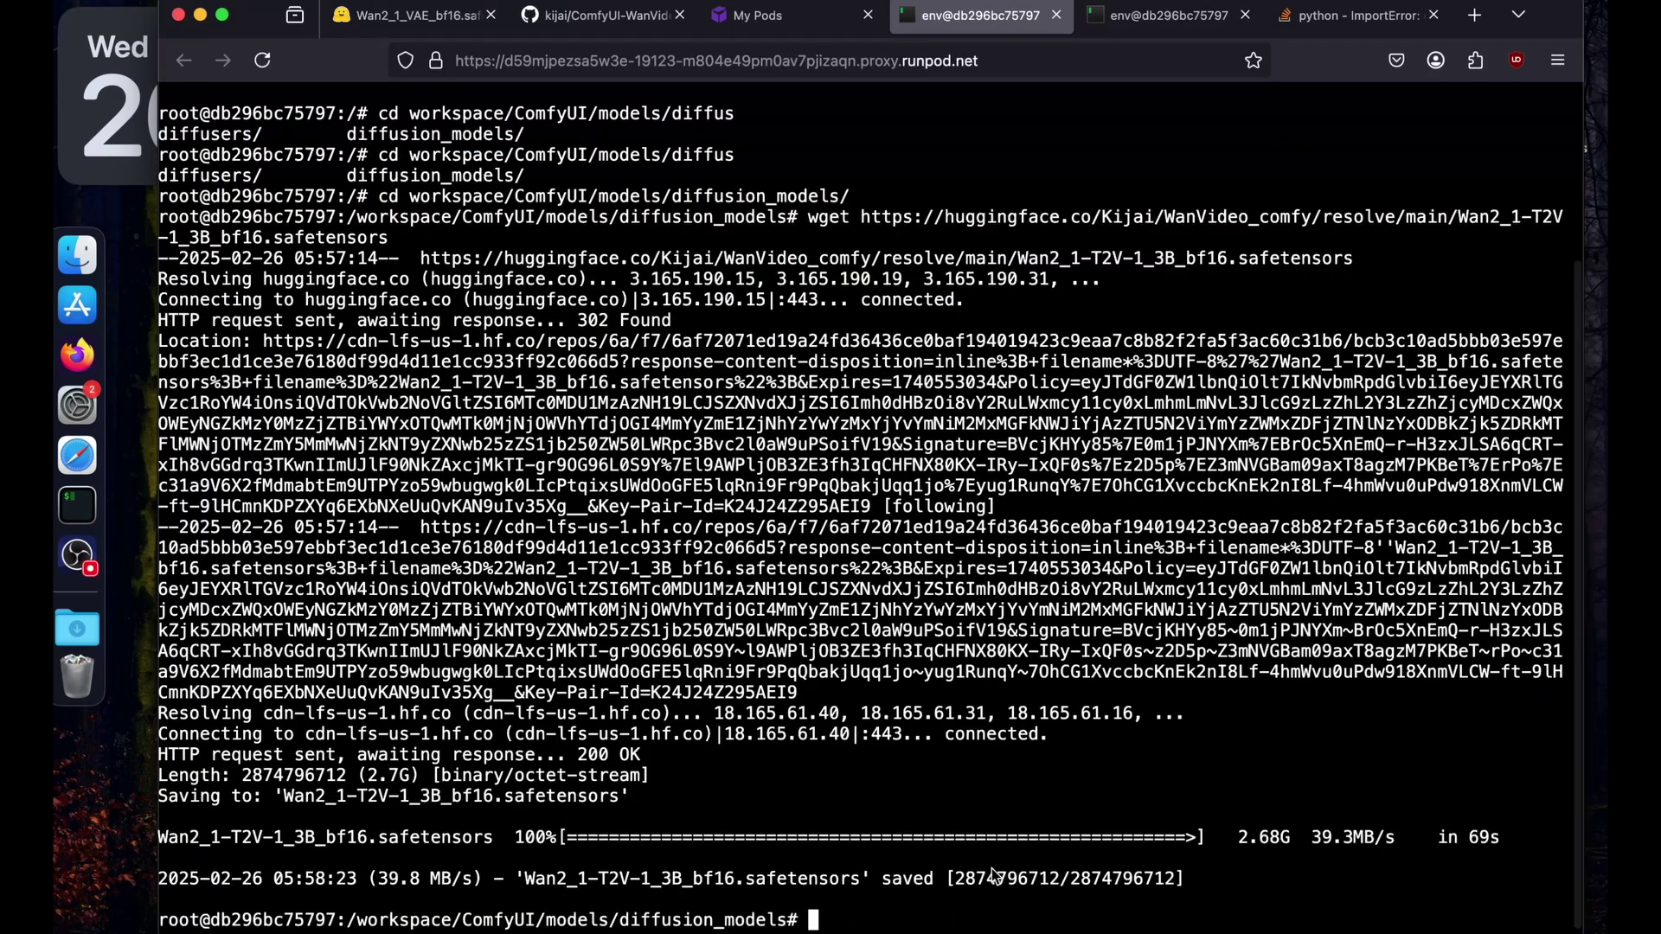
click(1056, 15)
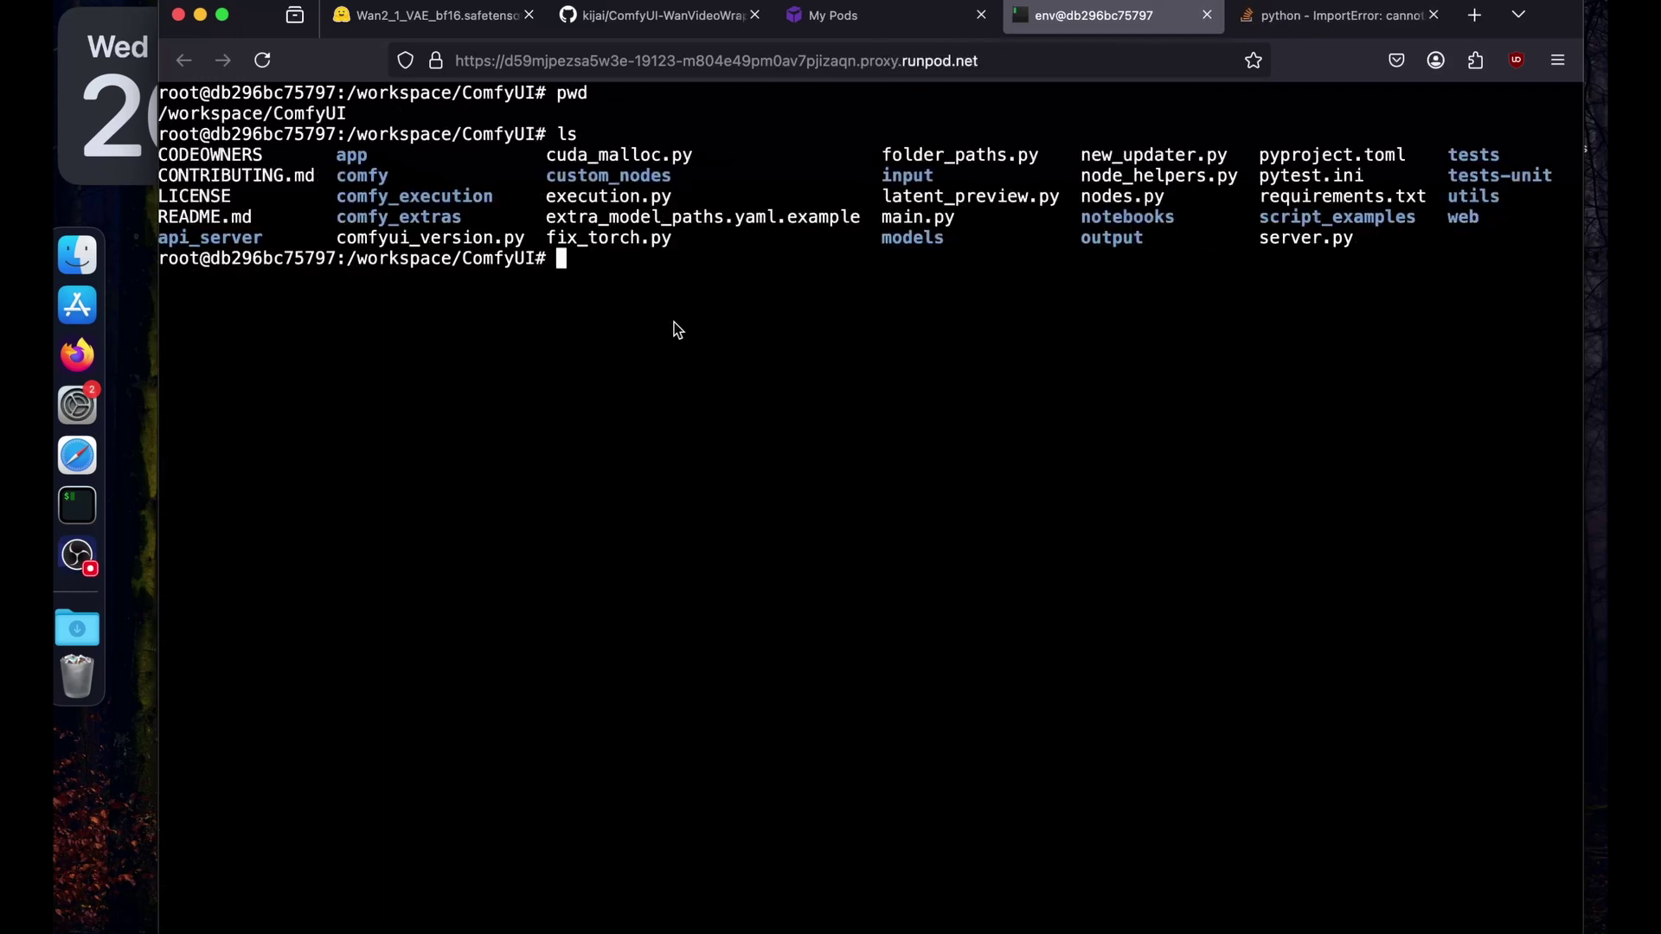
- Launch ComfyUI with 'python main.py --listen 0.0.0.0' and check port 8188 in the pod's connections
text(python main.py -)
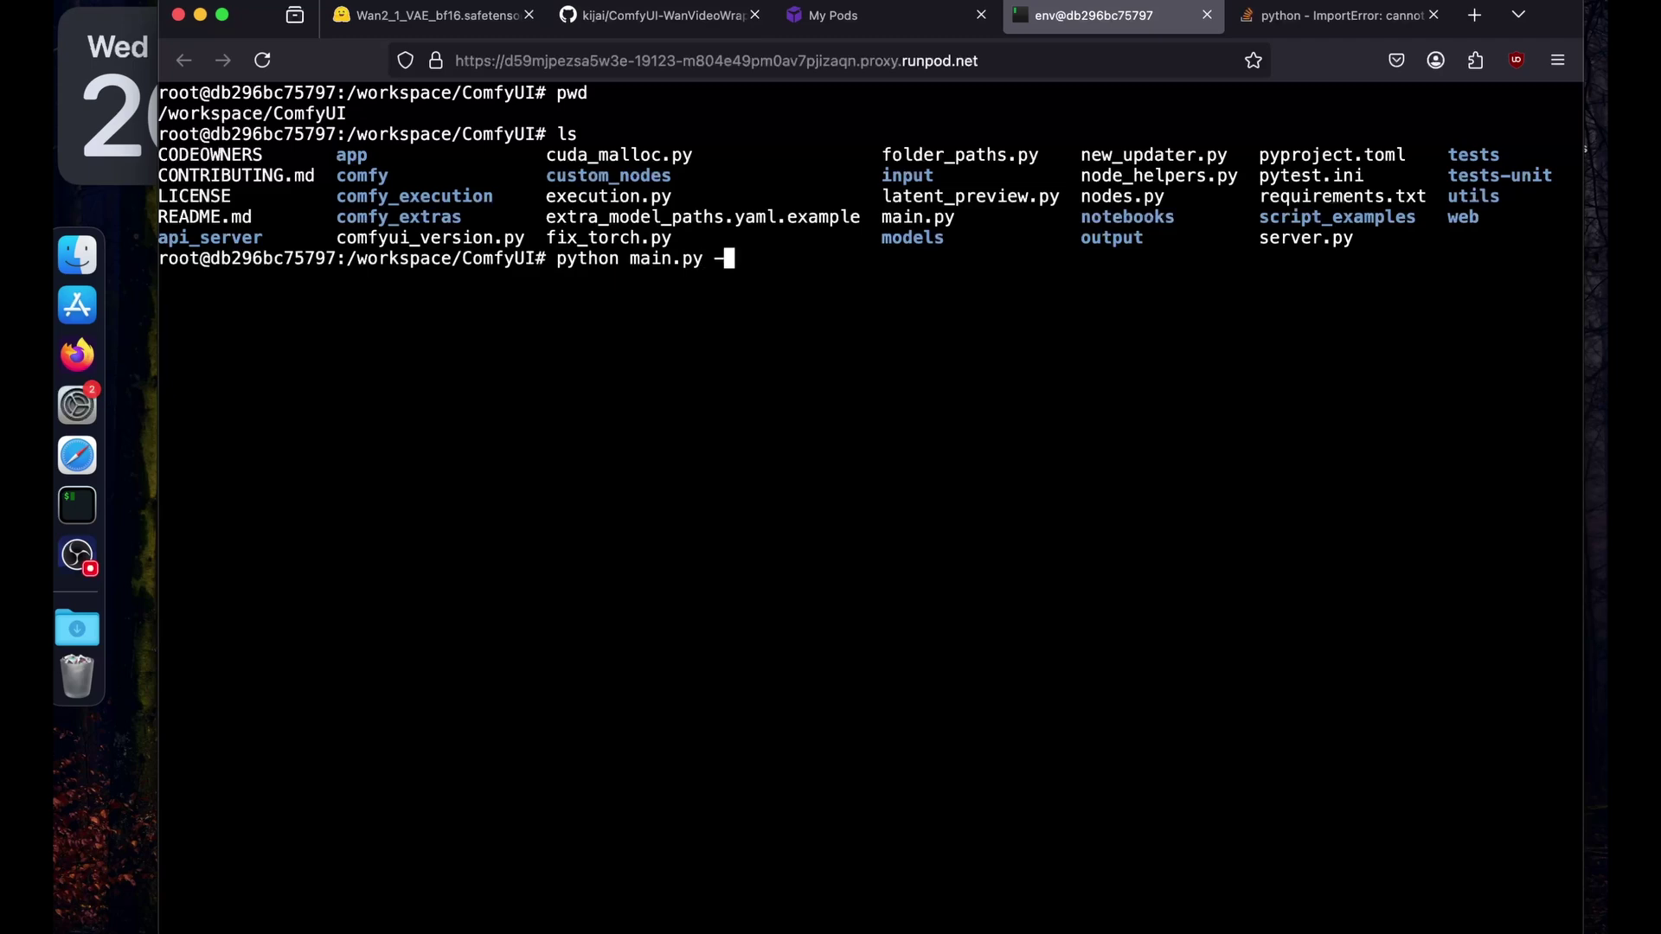
text(-listen 0.0.0.0)
key(Return)
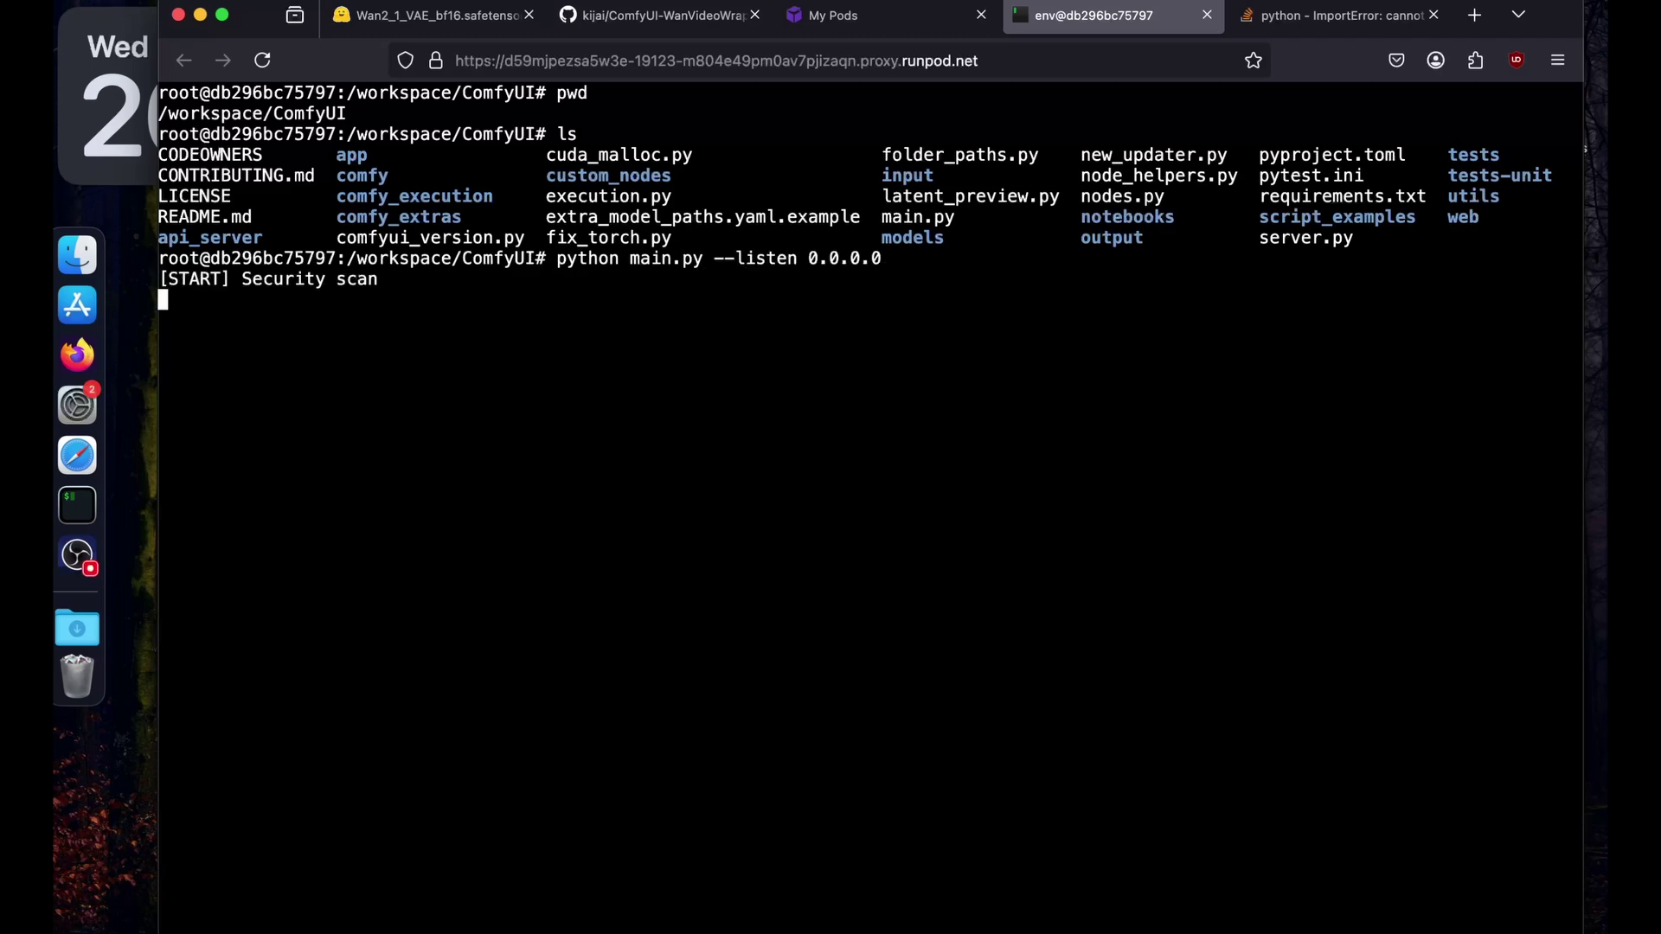
drag(283, 801, 629, 770)
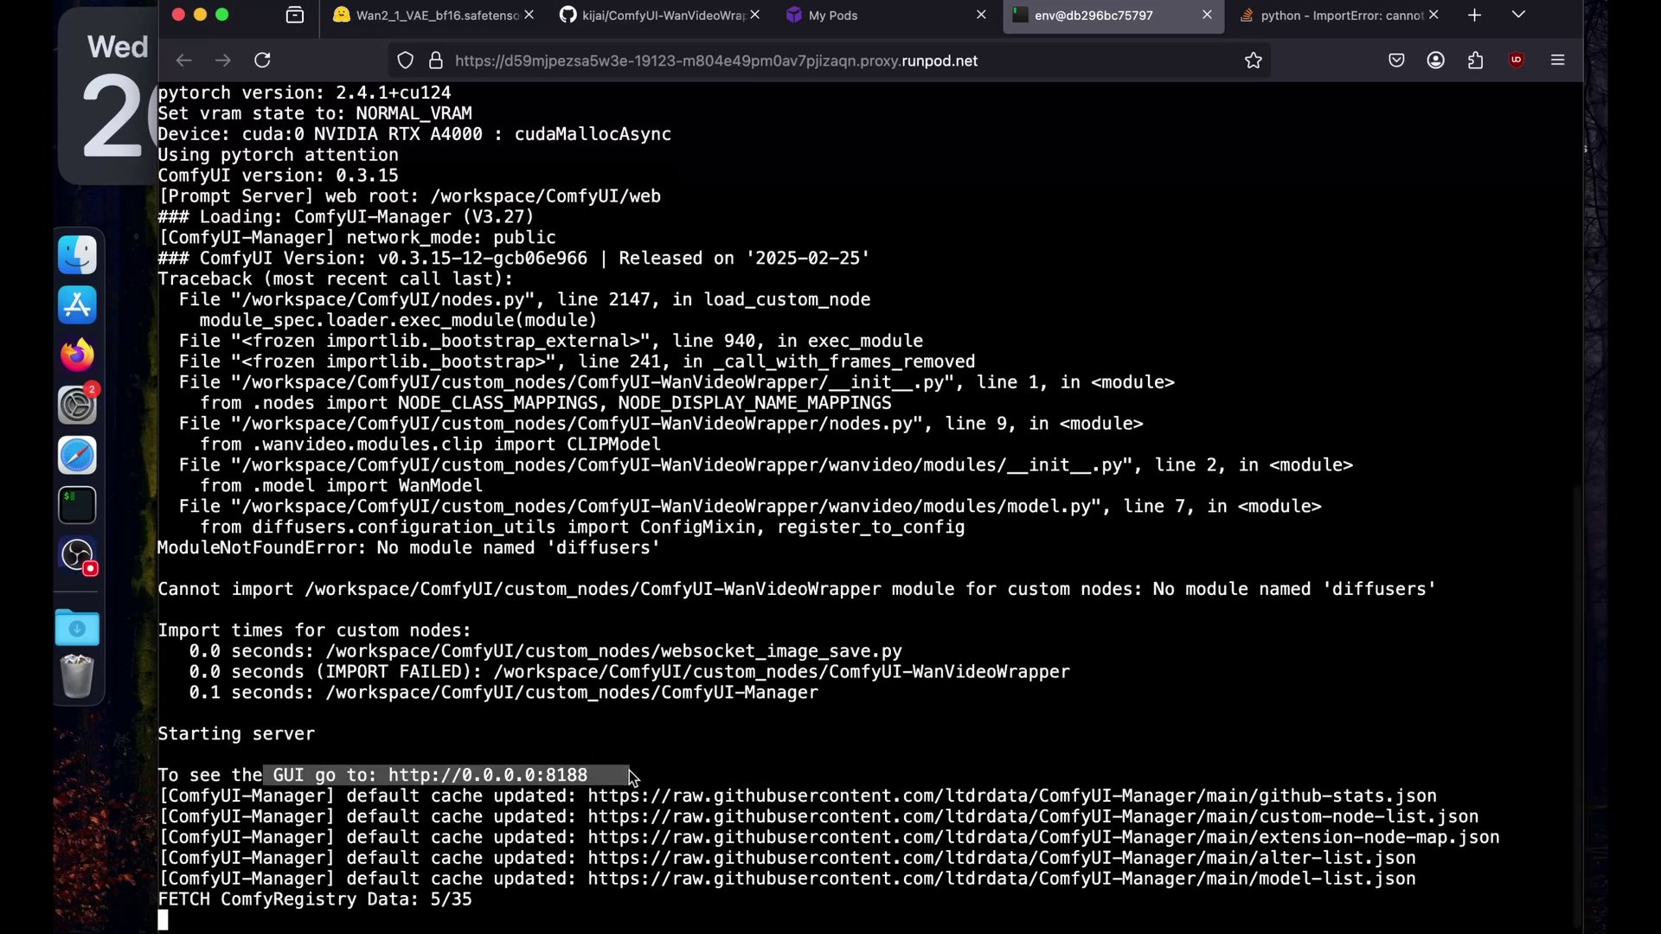
click(626, 771)
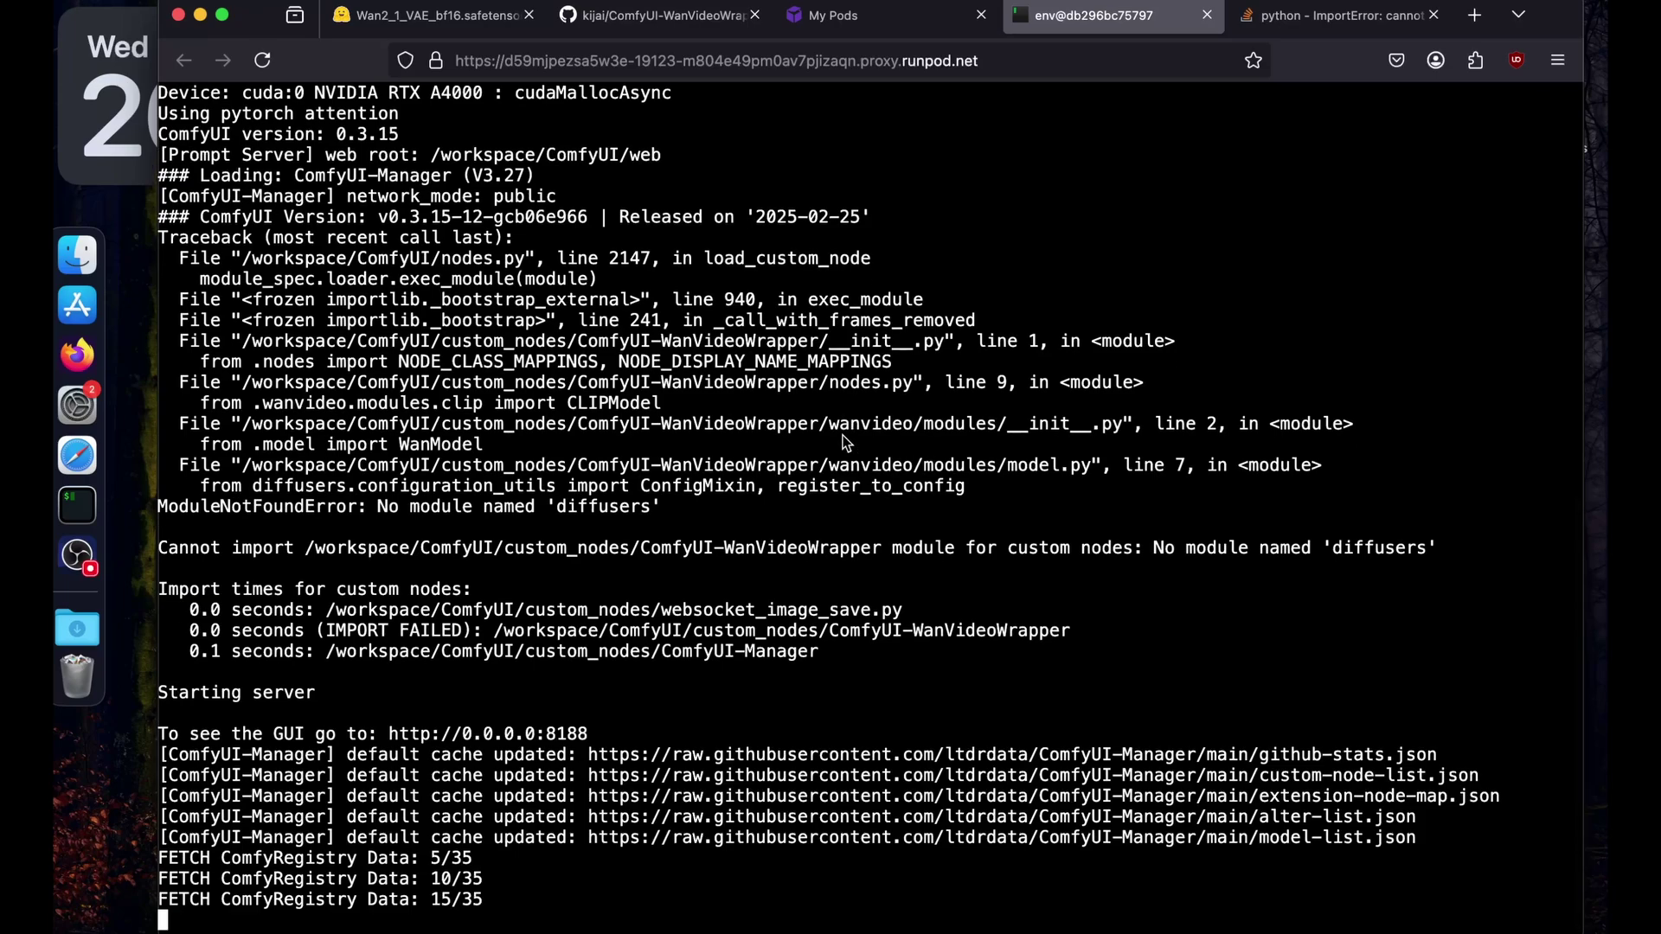
click(853, 19)
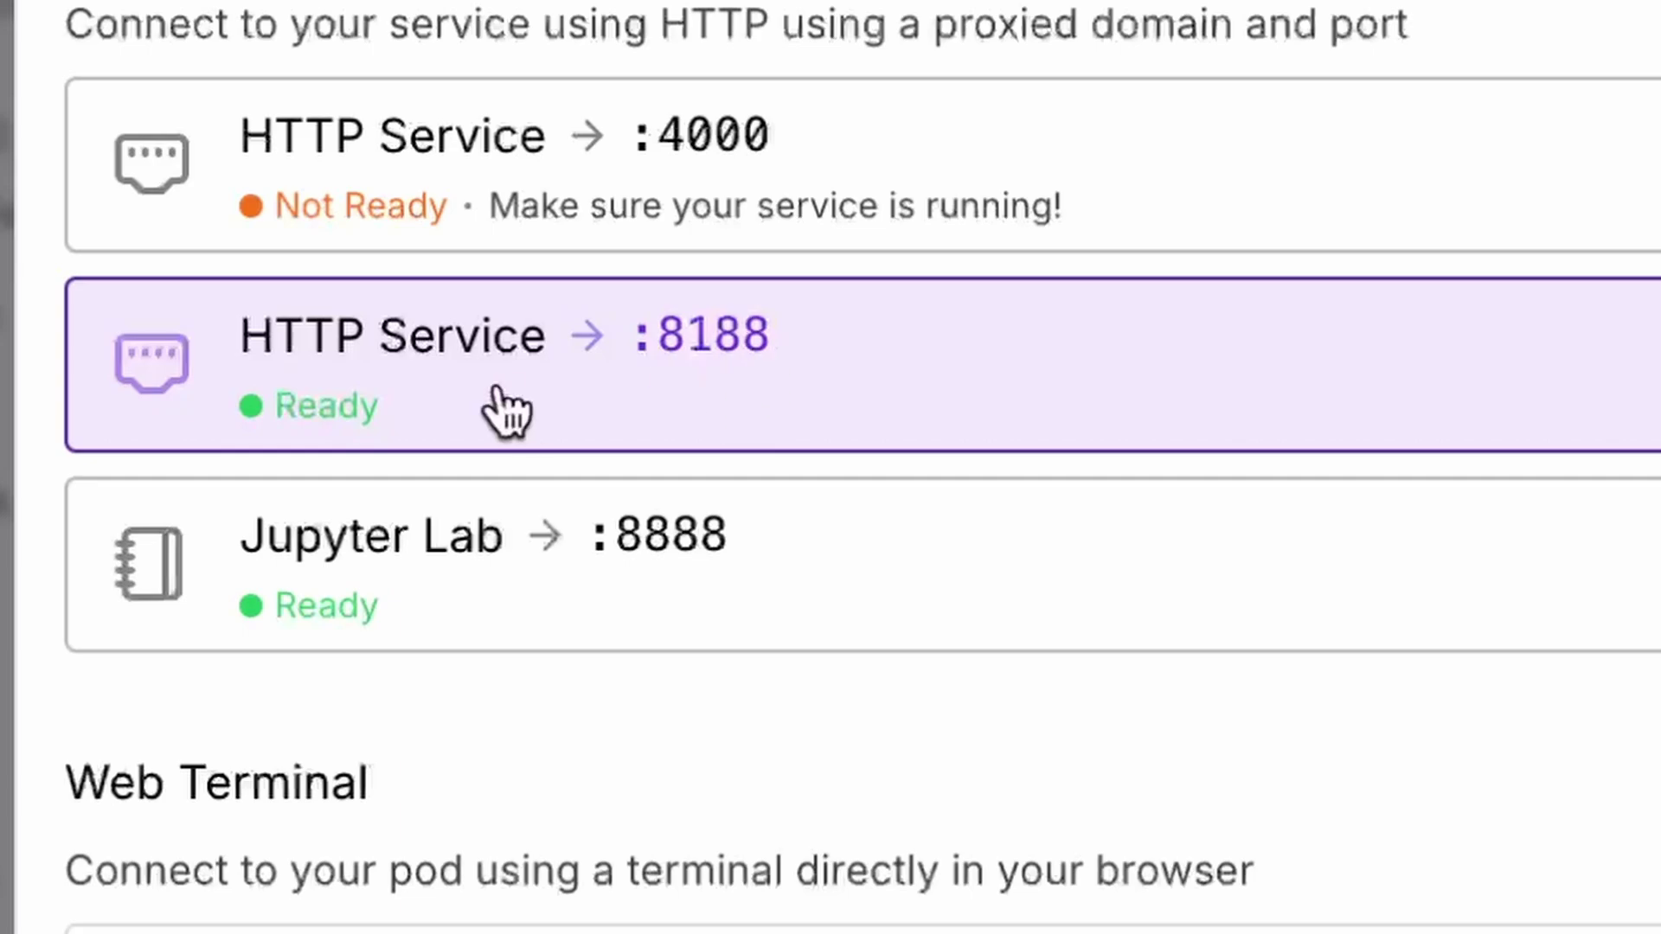
- Open ComfyUI on HTTP Service :8188, close Missing Models, and open GitHub's example_workflows folder
click(351, 400)
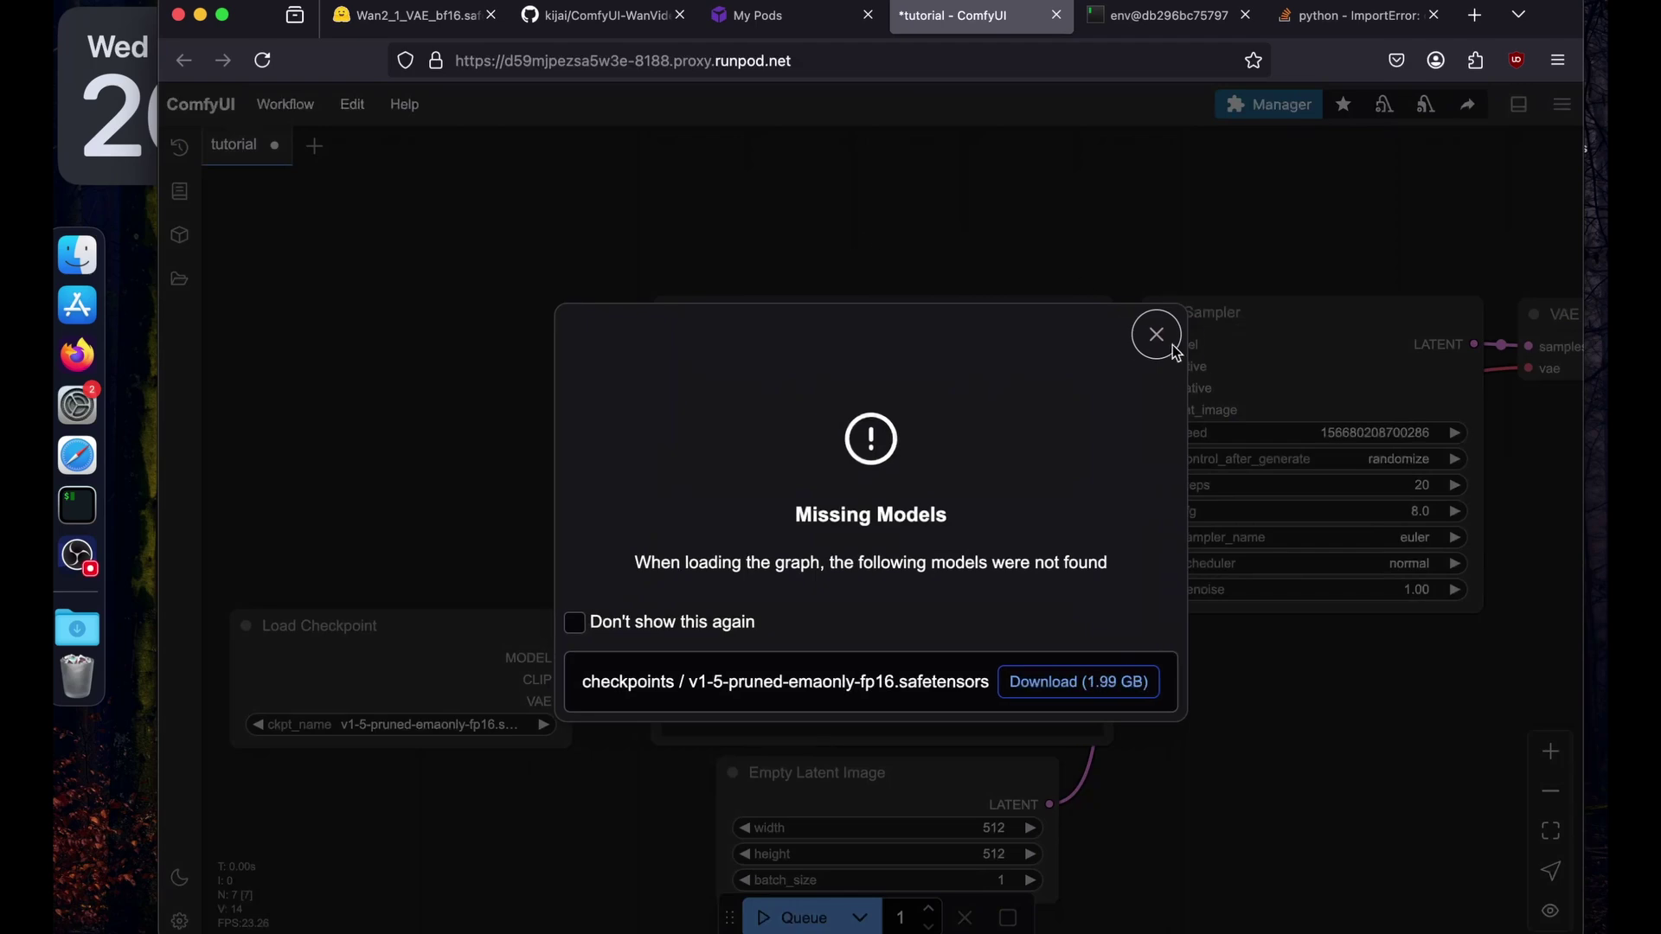
click(1157, 336)
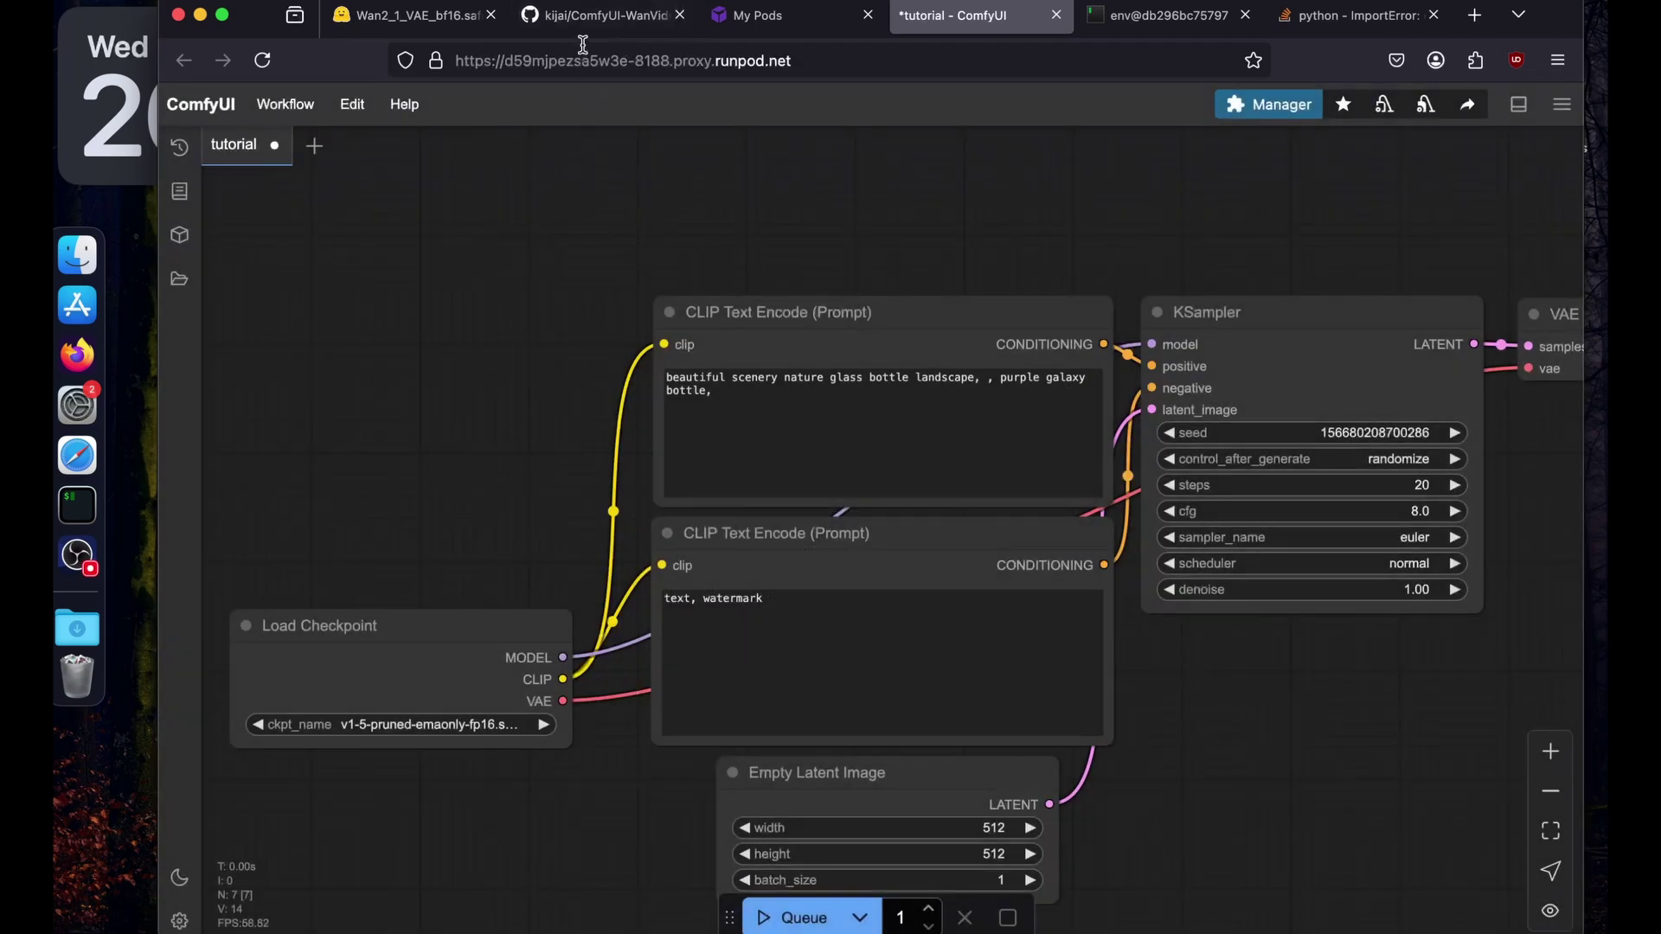
click(596, 15)
click(307, 366)
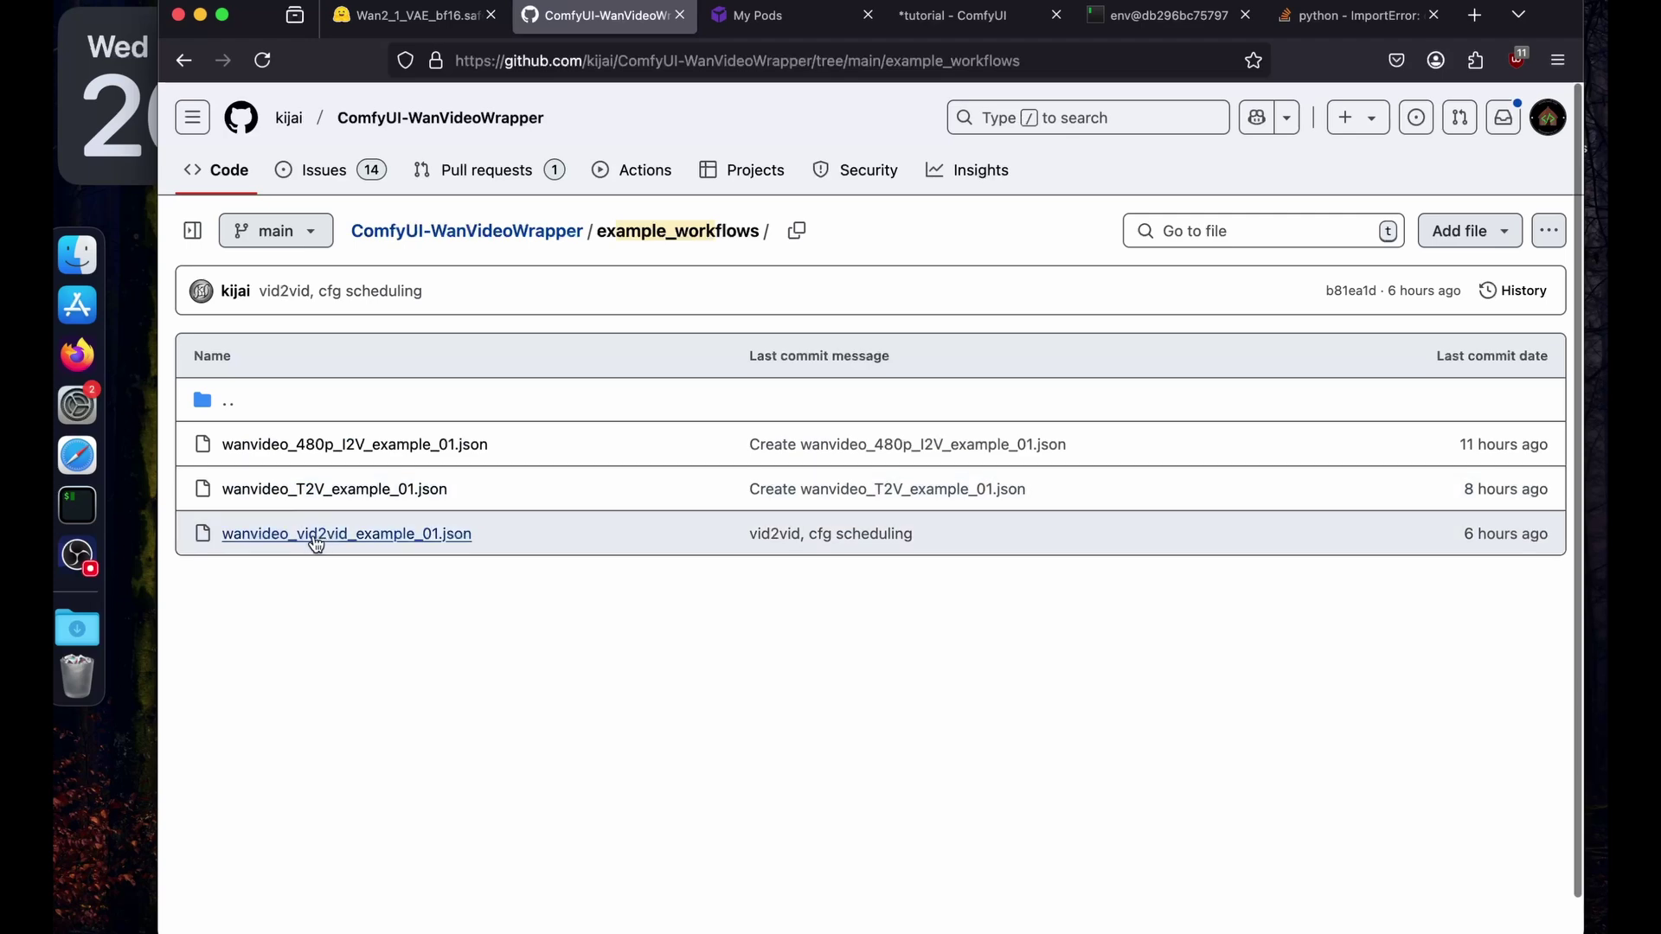
- Copy wanvideo_T2V_example_01.json from GitHub and paste it into the ComfyUI canvas
click(350, 491)
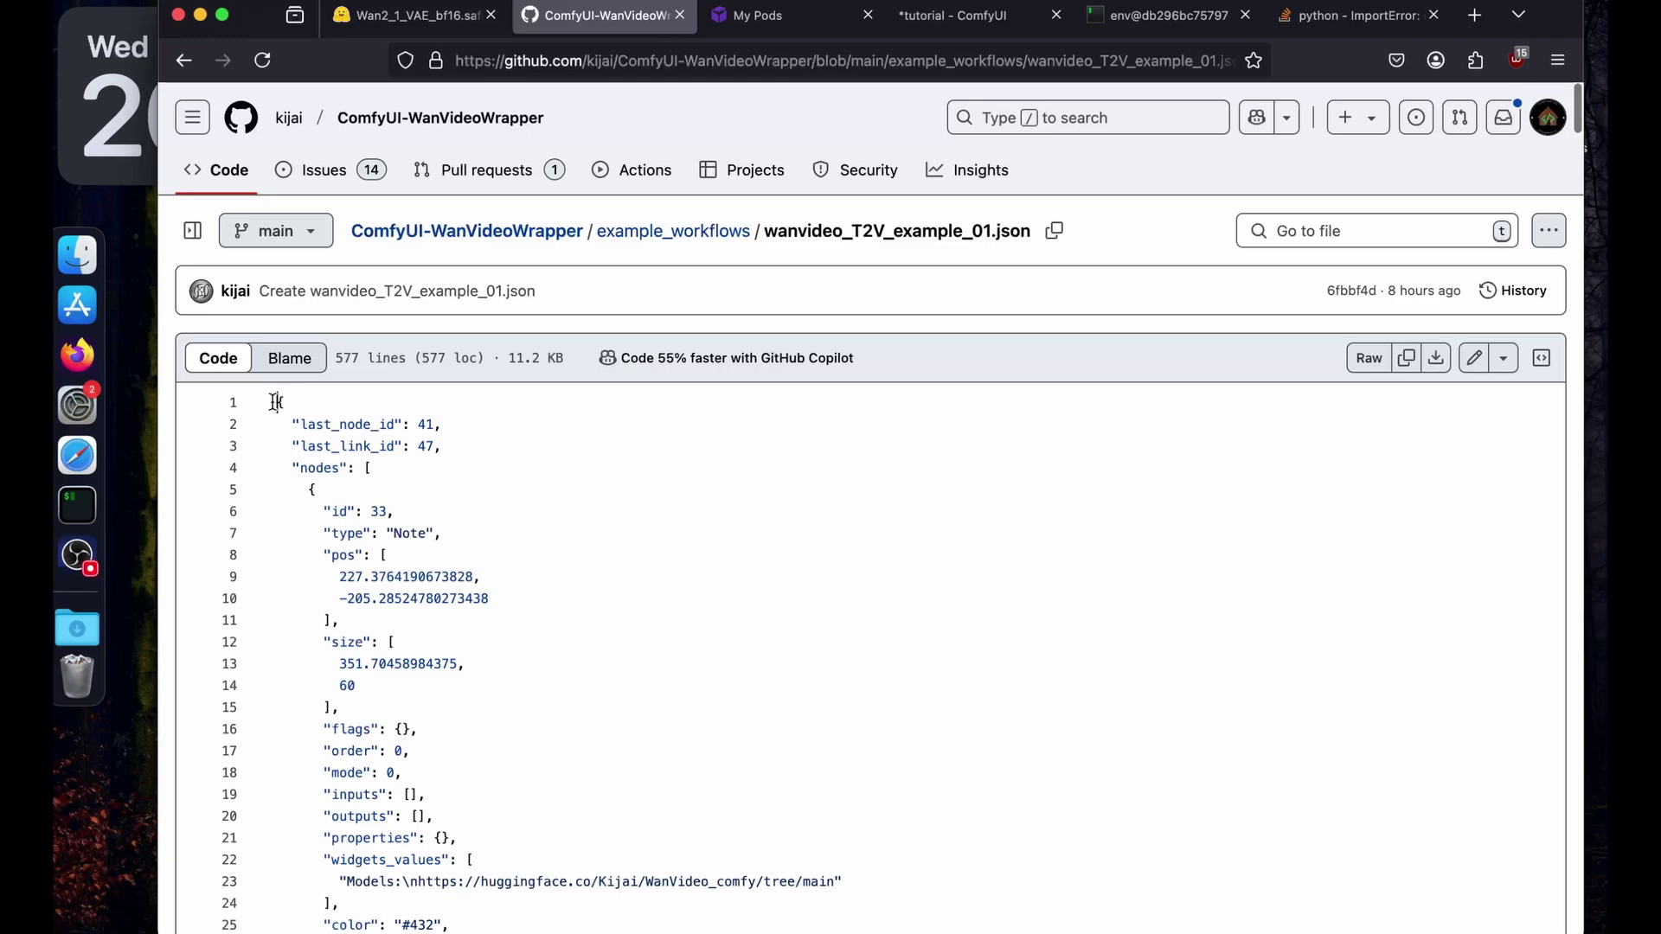
scroll(275, 403, down, 20)
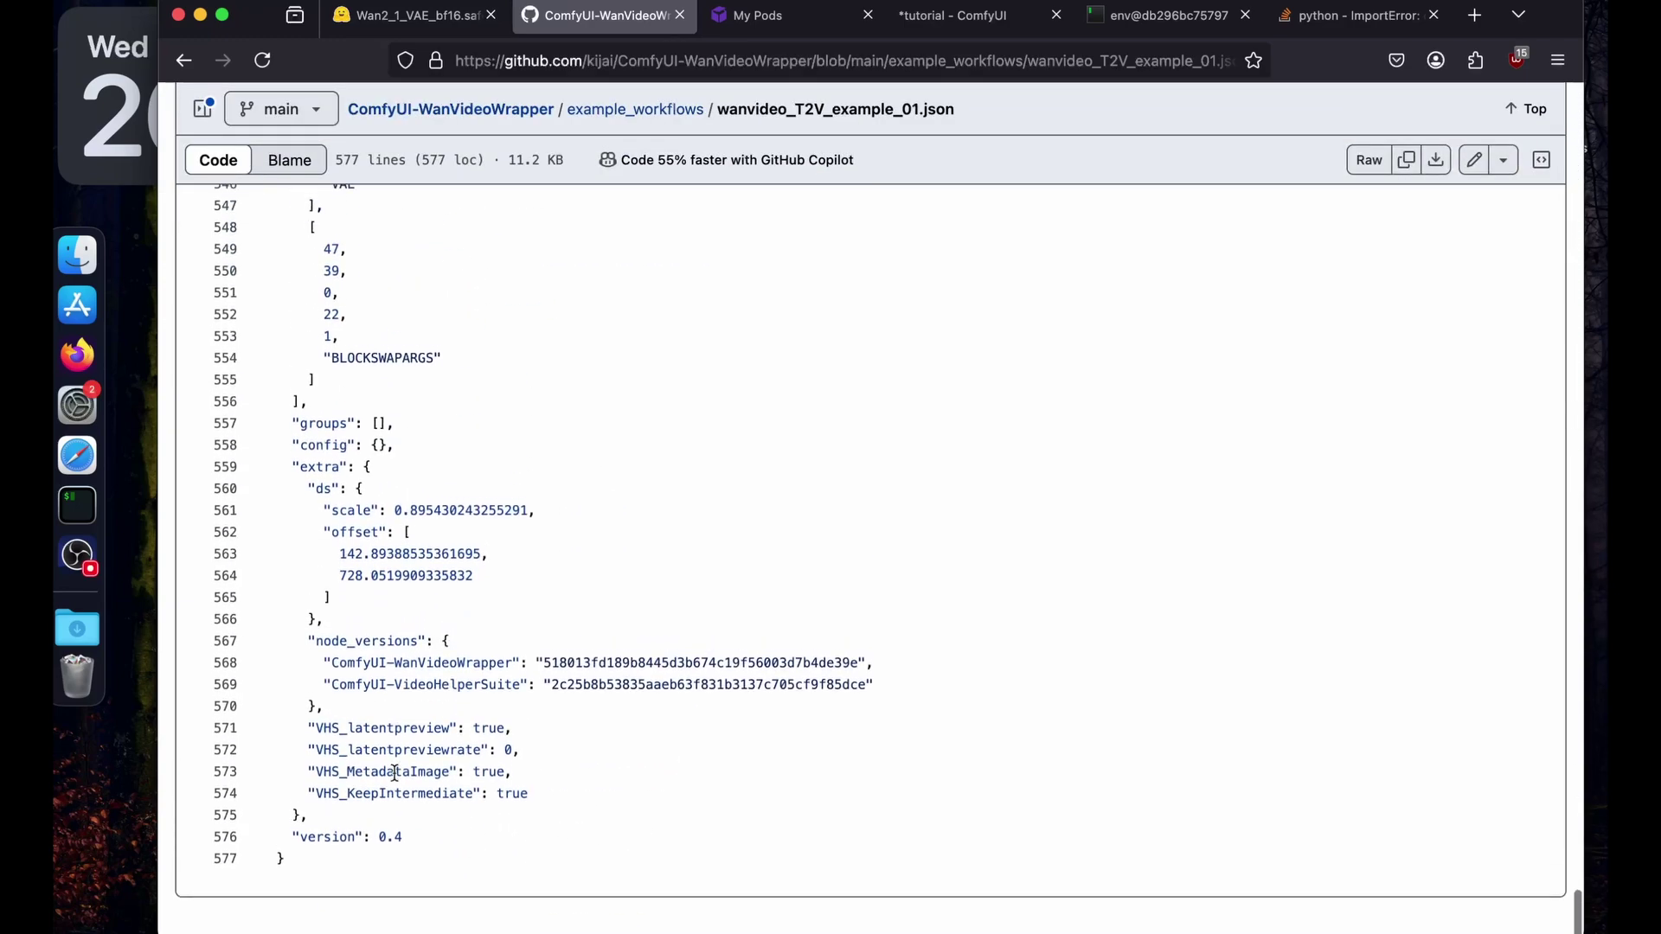
click(952, 36)
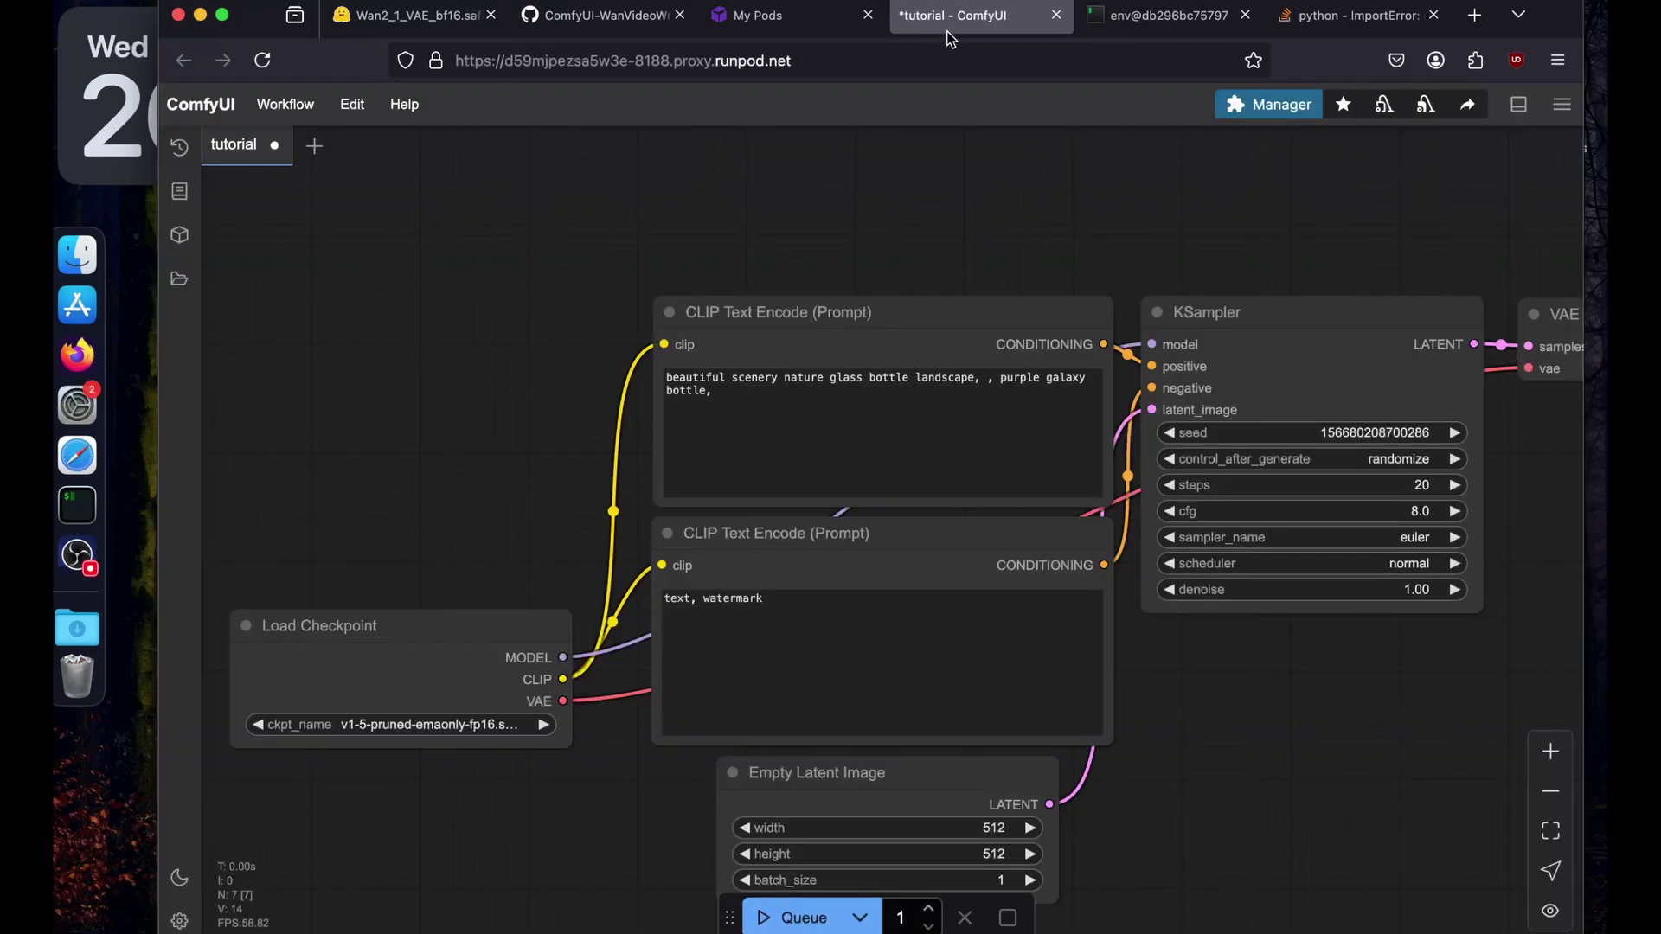
key(super+v)
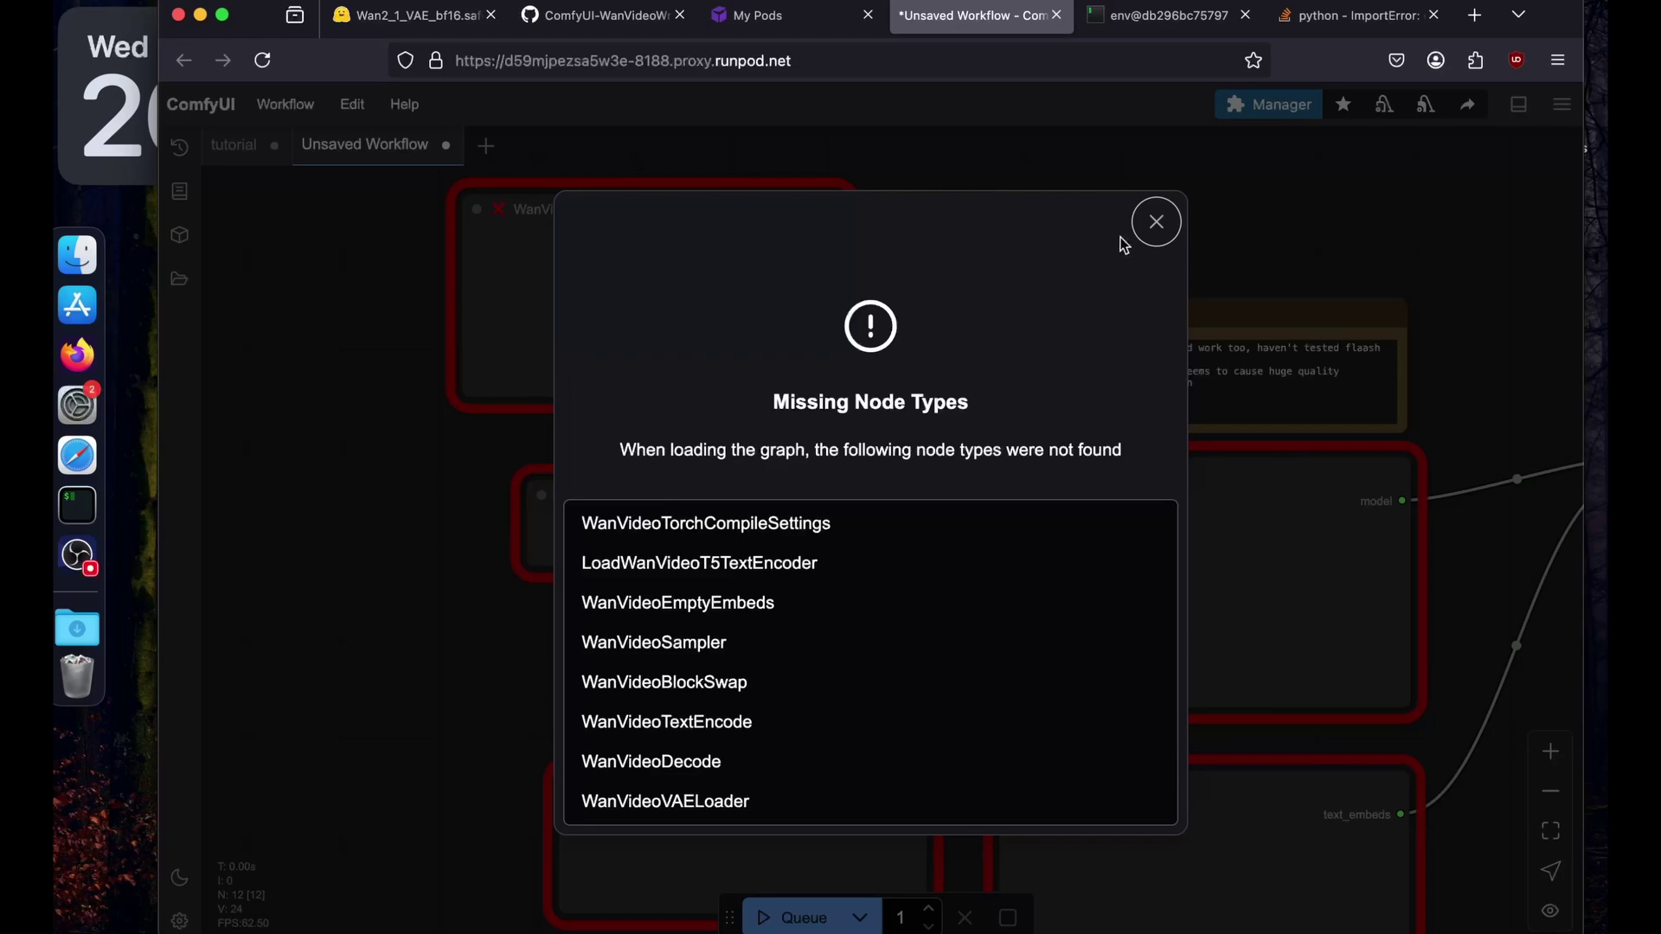
- Dismiss the Missing Node Types notice and pan around the red-flagged WanVideo nodes like WanVideoSampler
click(1153, 219)
scroll(977, 428, down, 8)
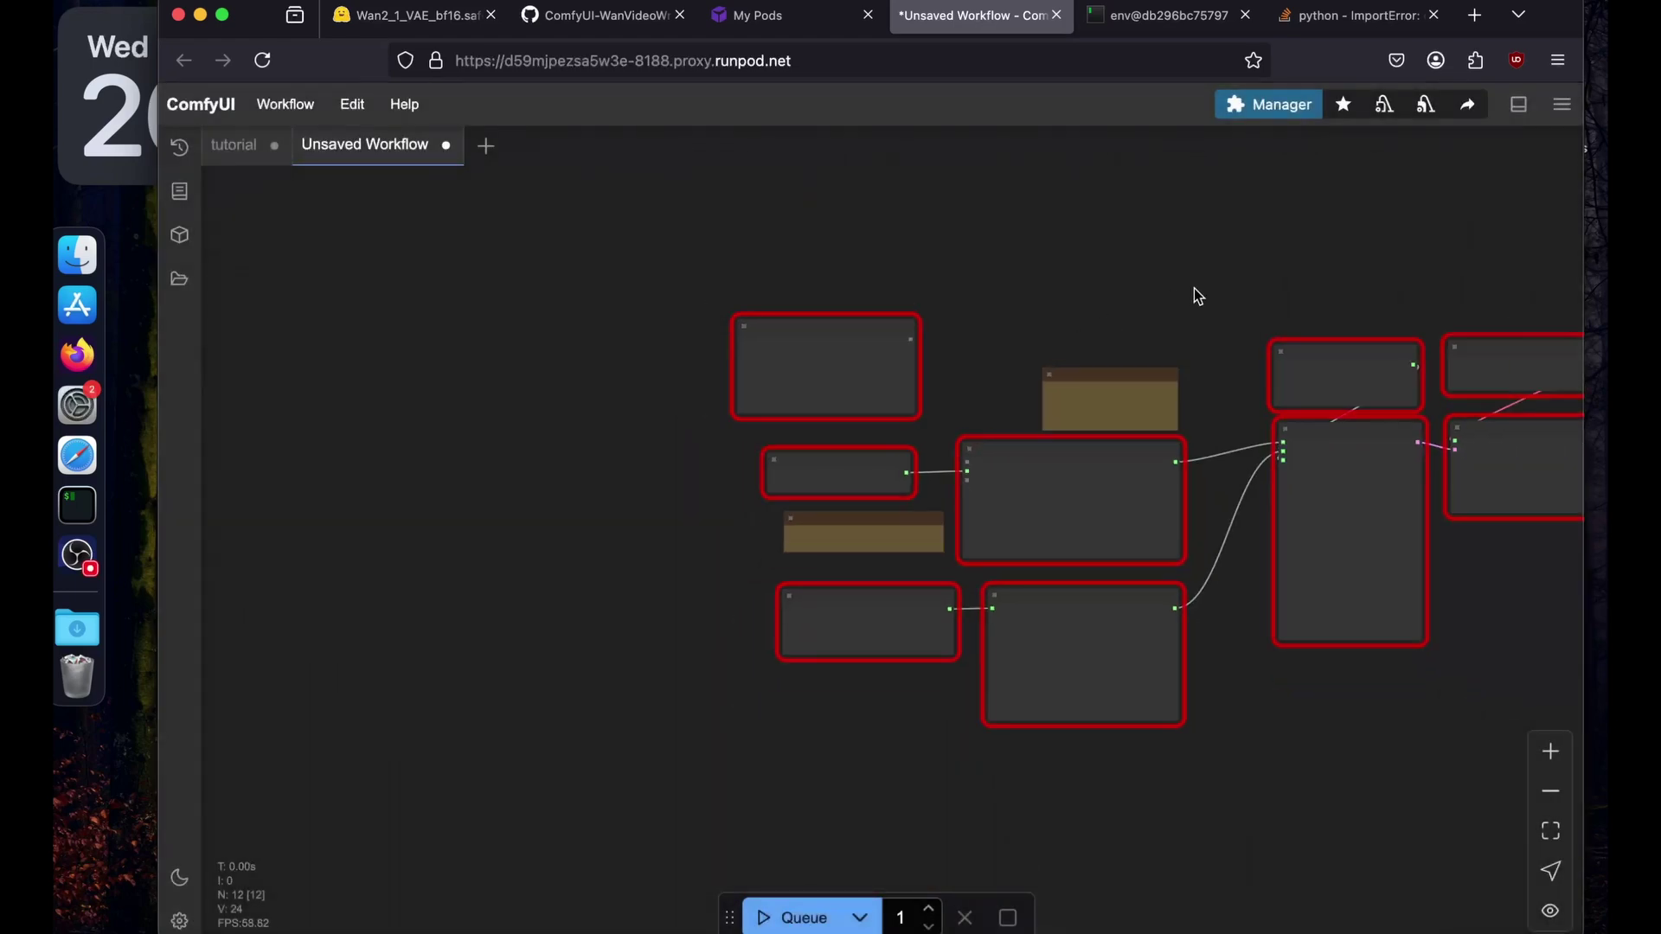
scroll(1194, 292, down, 4)
drag(1194, 292, 809, 243)
scroll(810, 250, up, 3)
drag(679, 263, 905, 223)
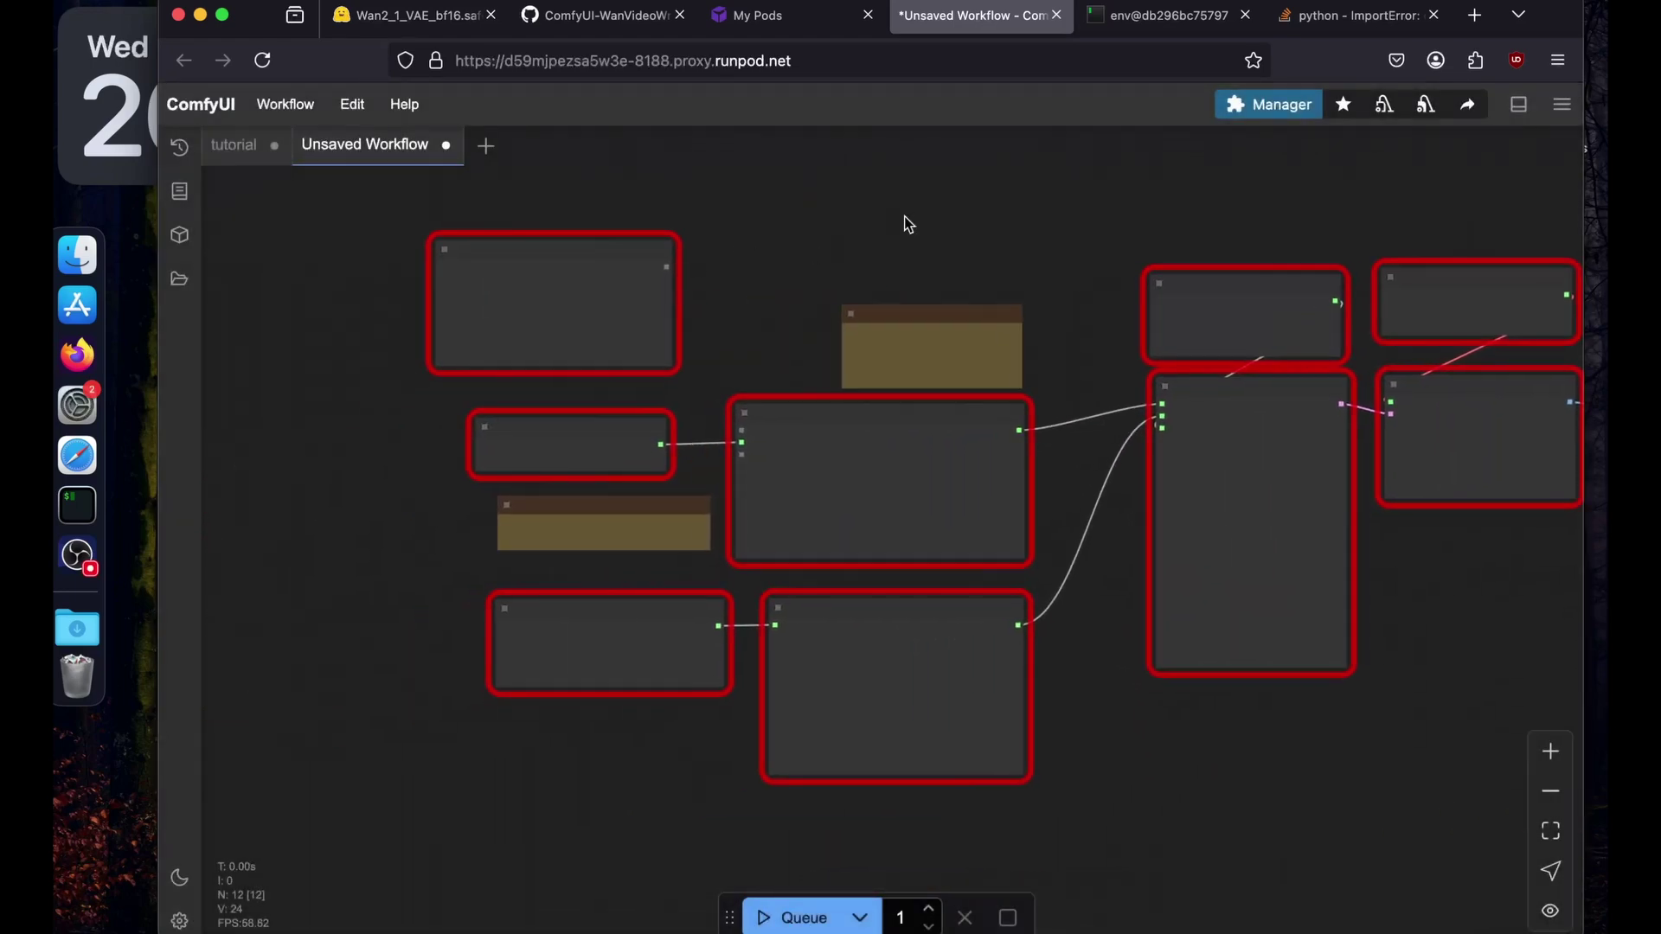
scroll(905, 222, up, 5)
drag(655, 302, 999, 257)
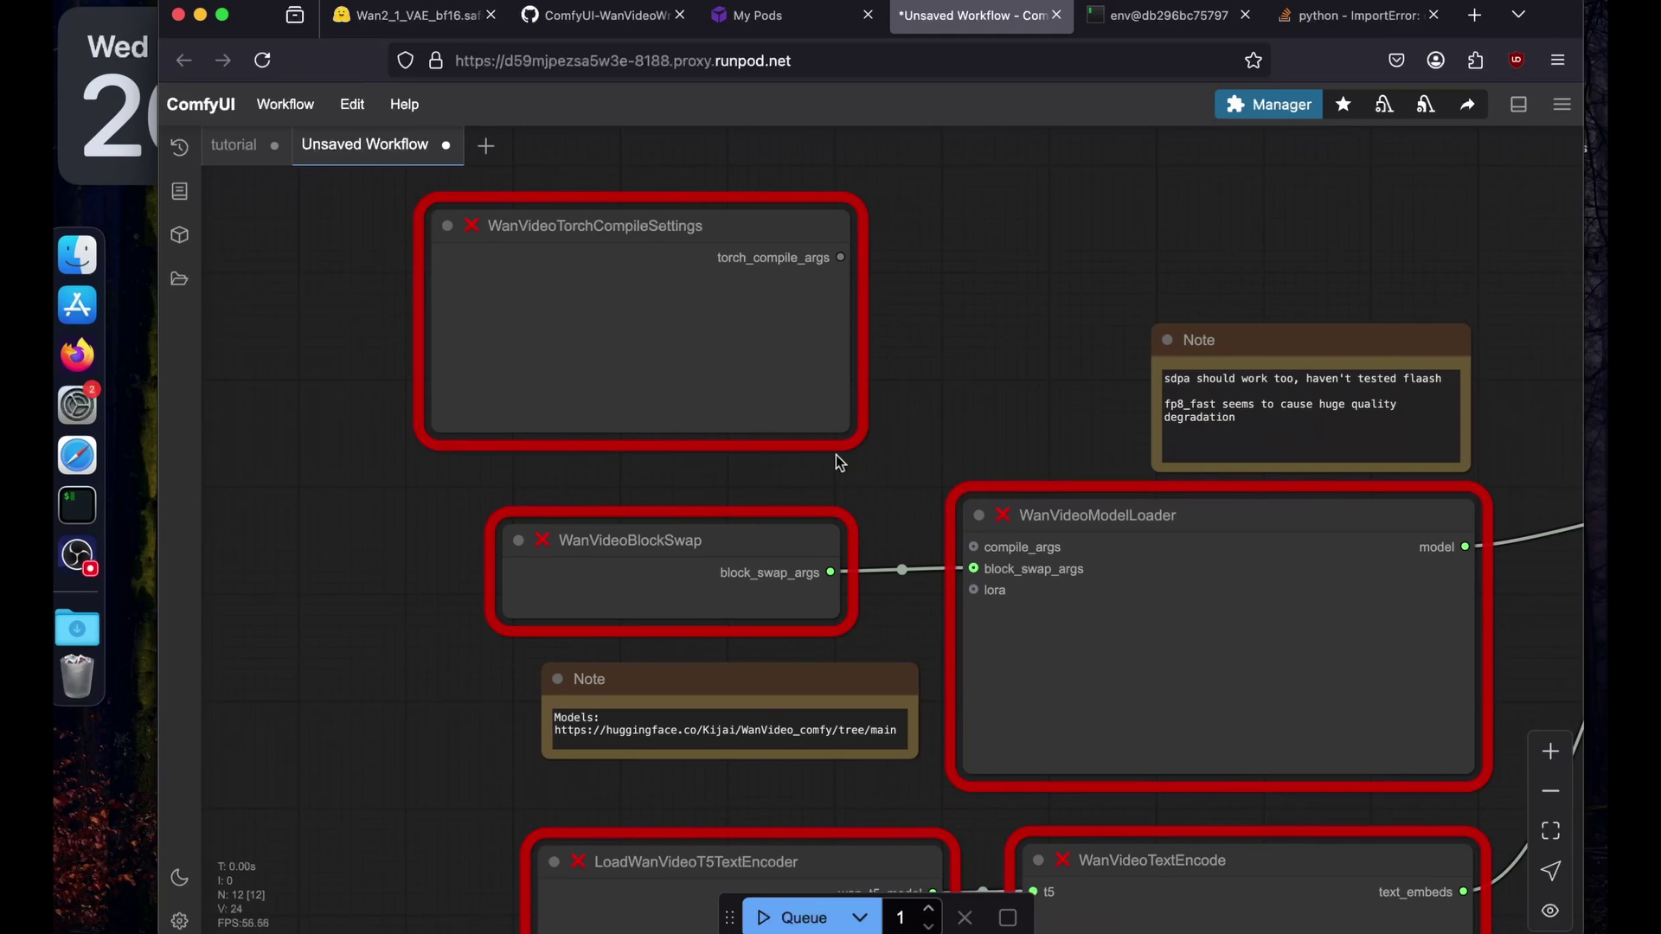
scroll(1133, 242, right, 5)
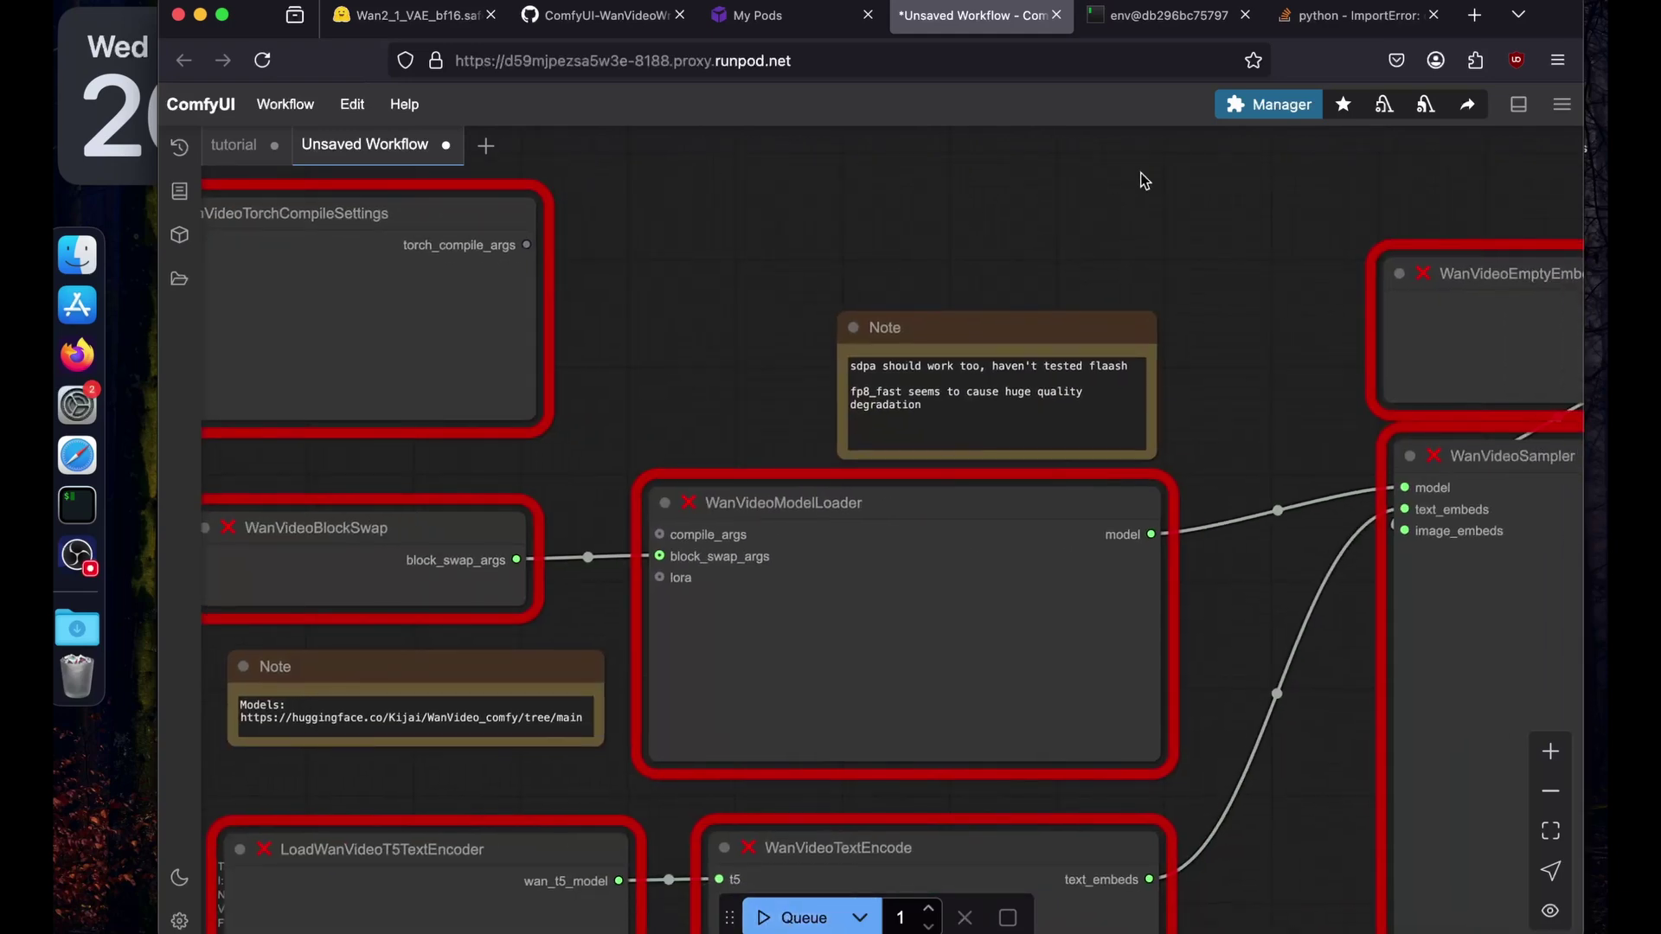
- Install the latest ComfyUI-VideoHelperSuite via Install Missing Custom Nodes, then restart and refresh
click(1251, 108)
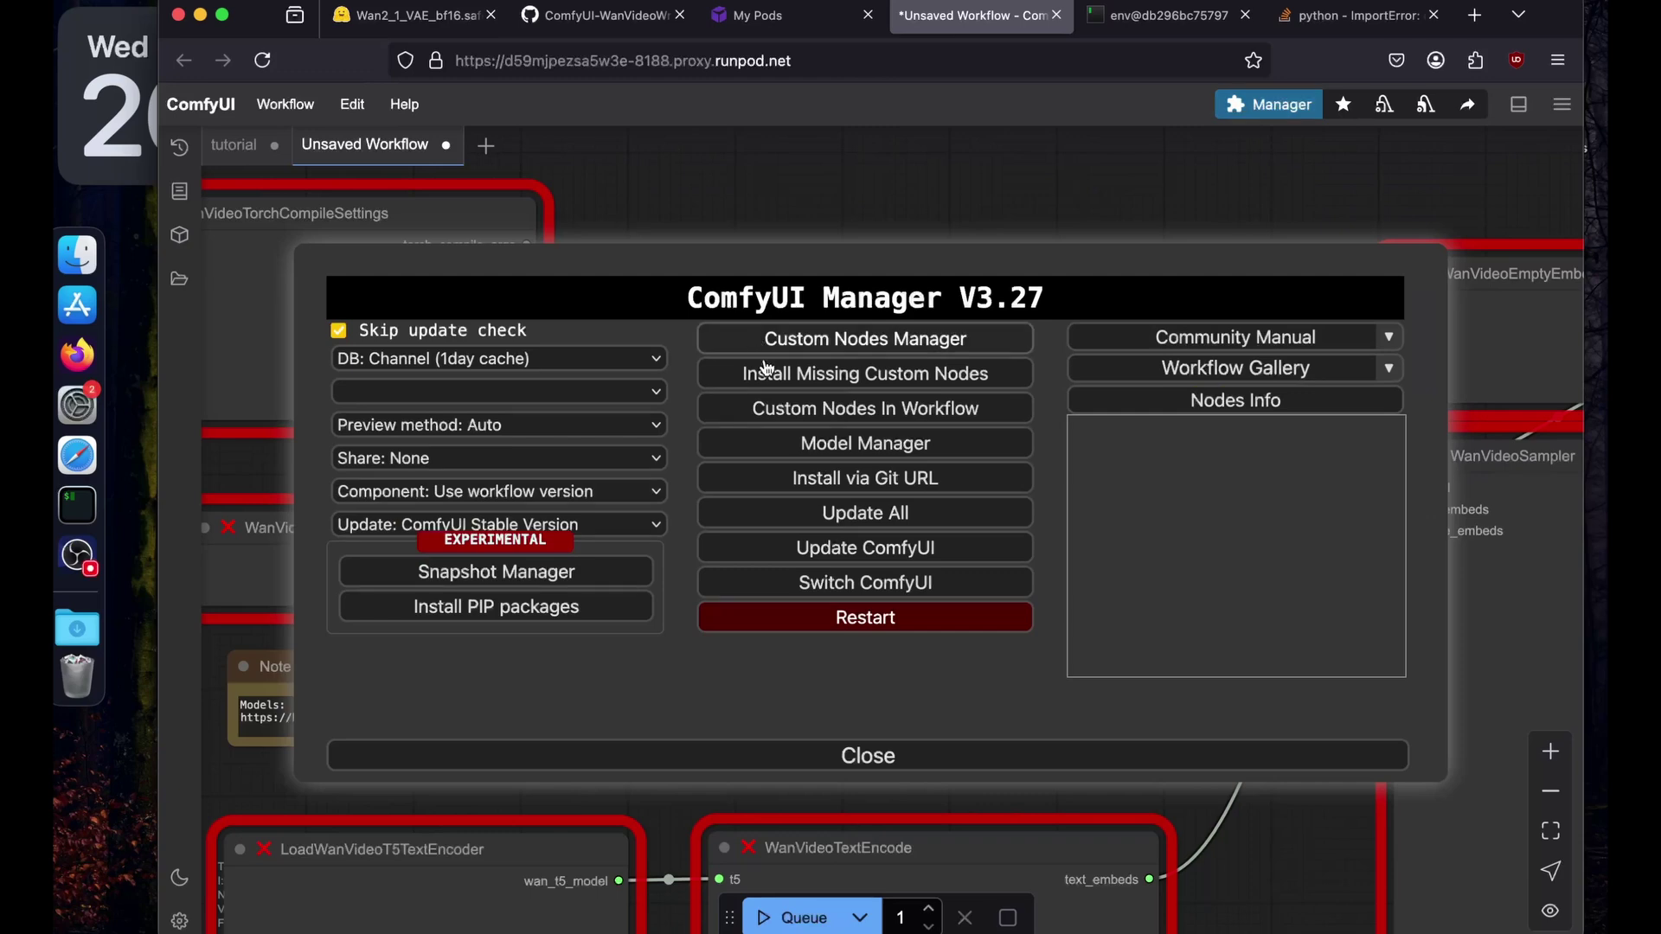
click(827, 374)
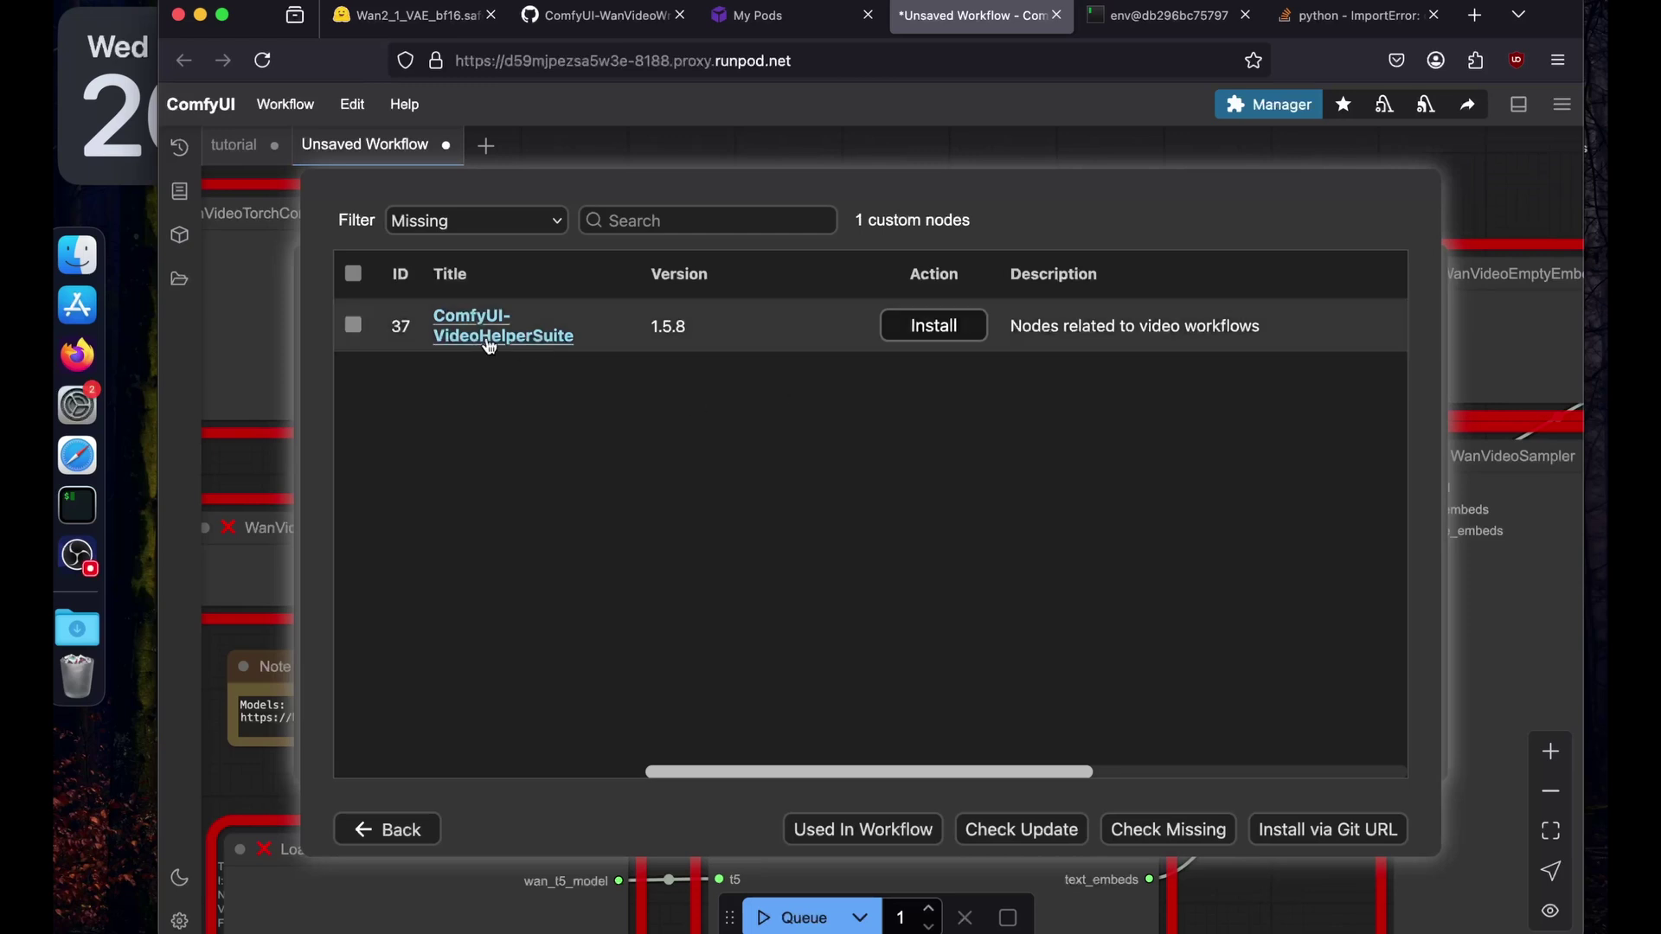
click(964, 327)
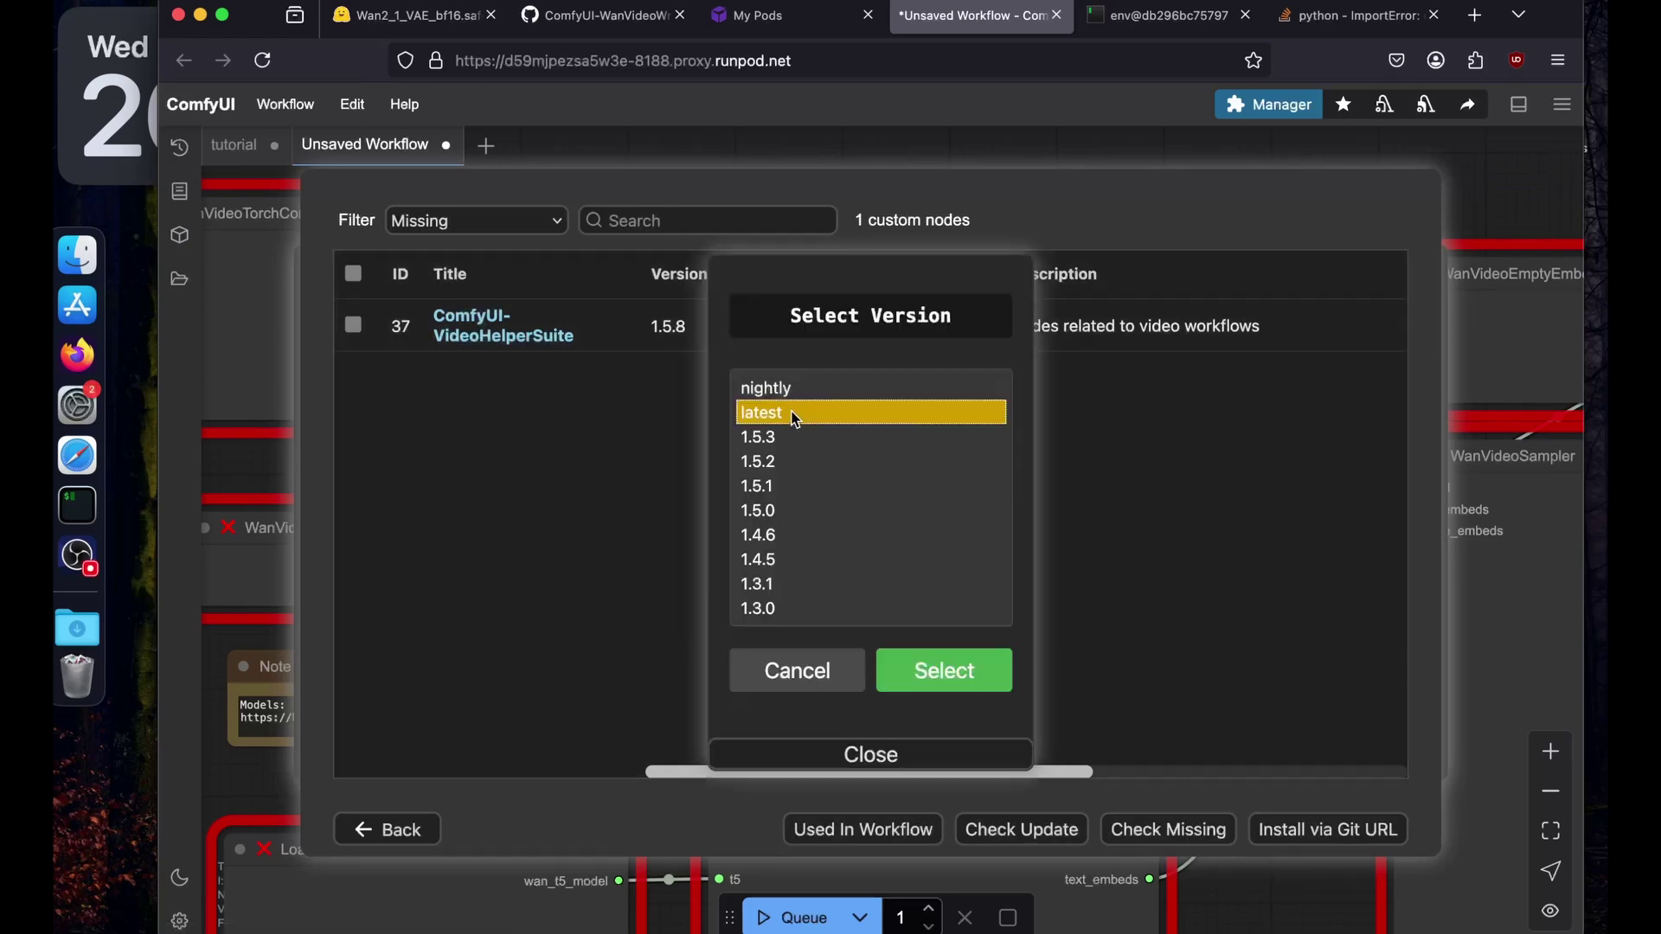
click(907, 671)
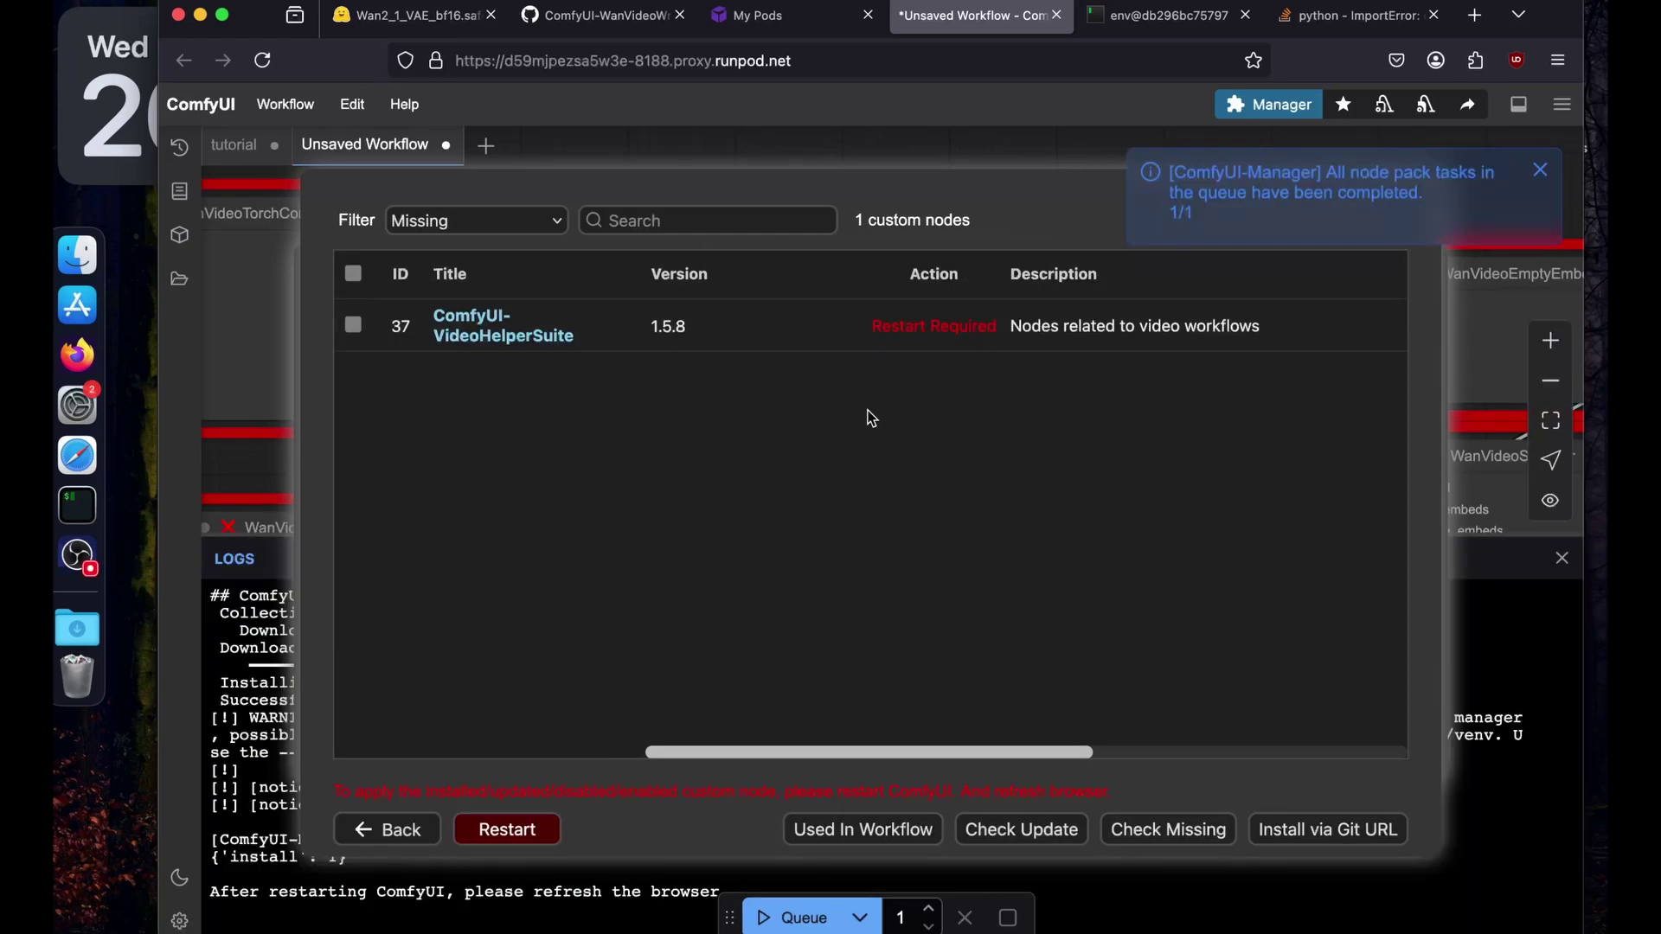
click(500, 832)
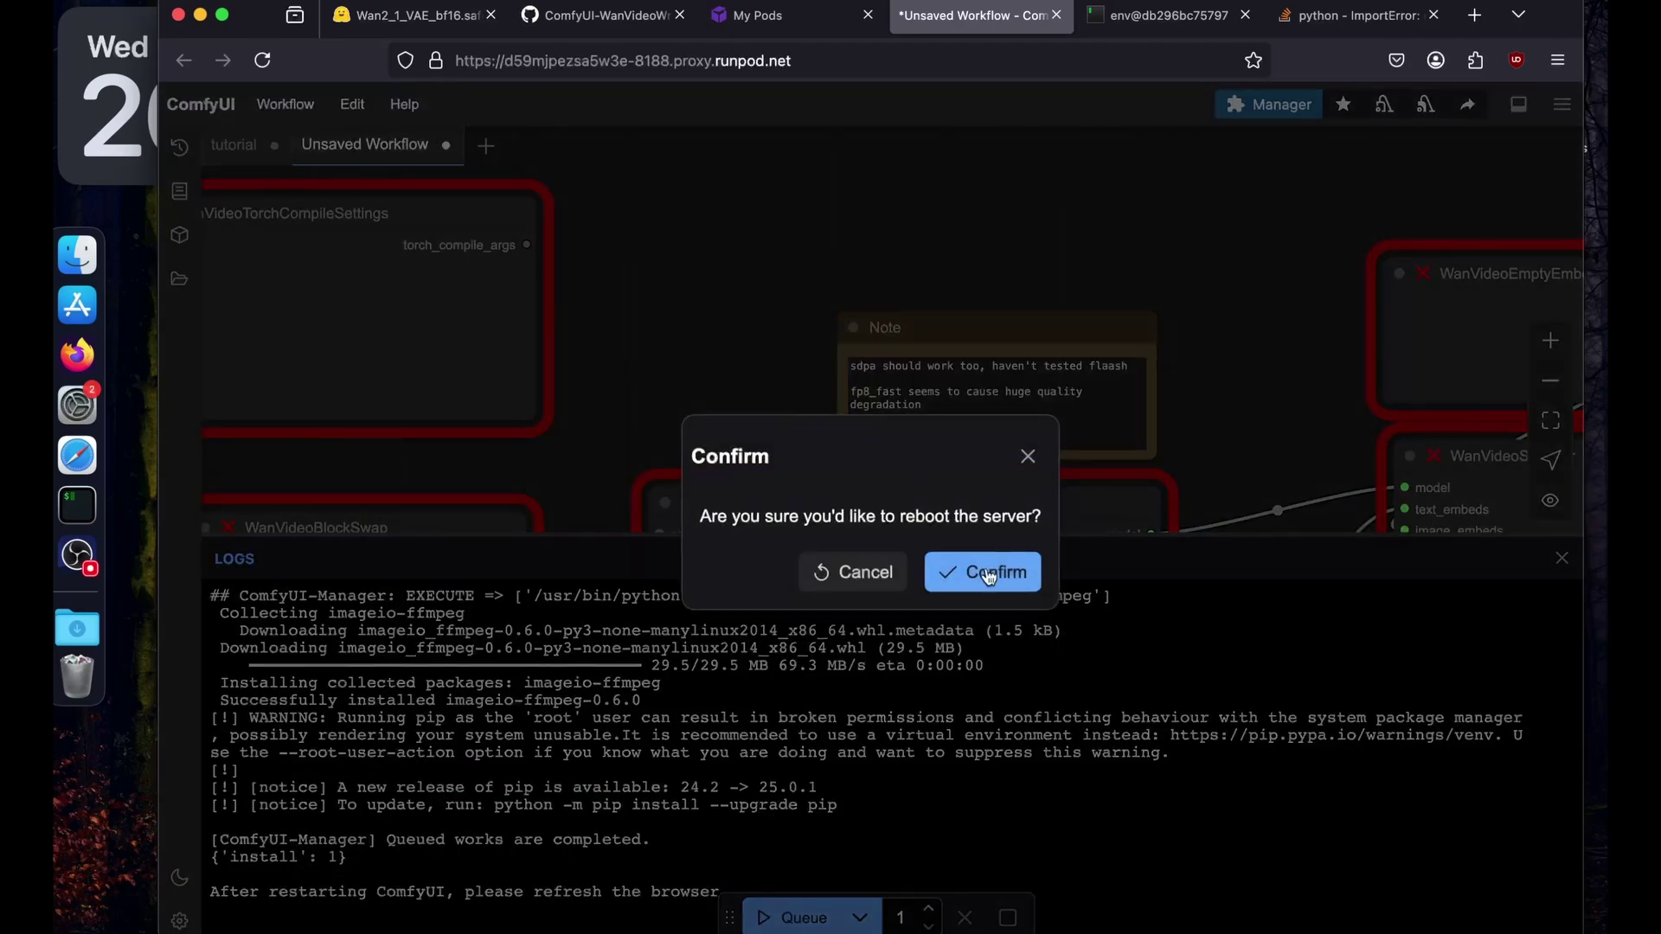
click(994, 581)
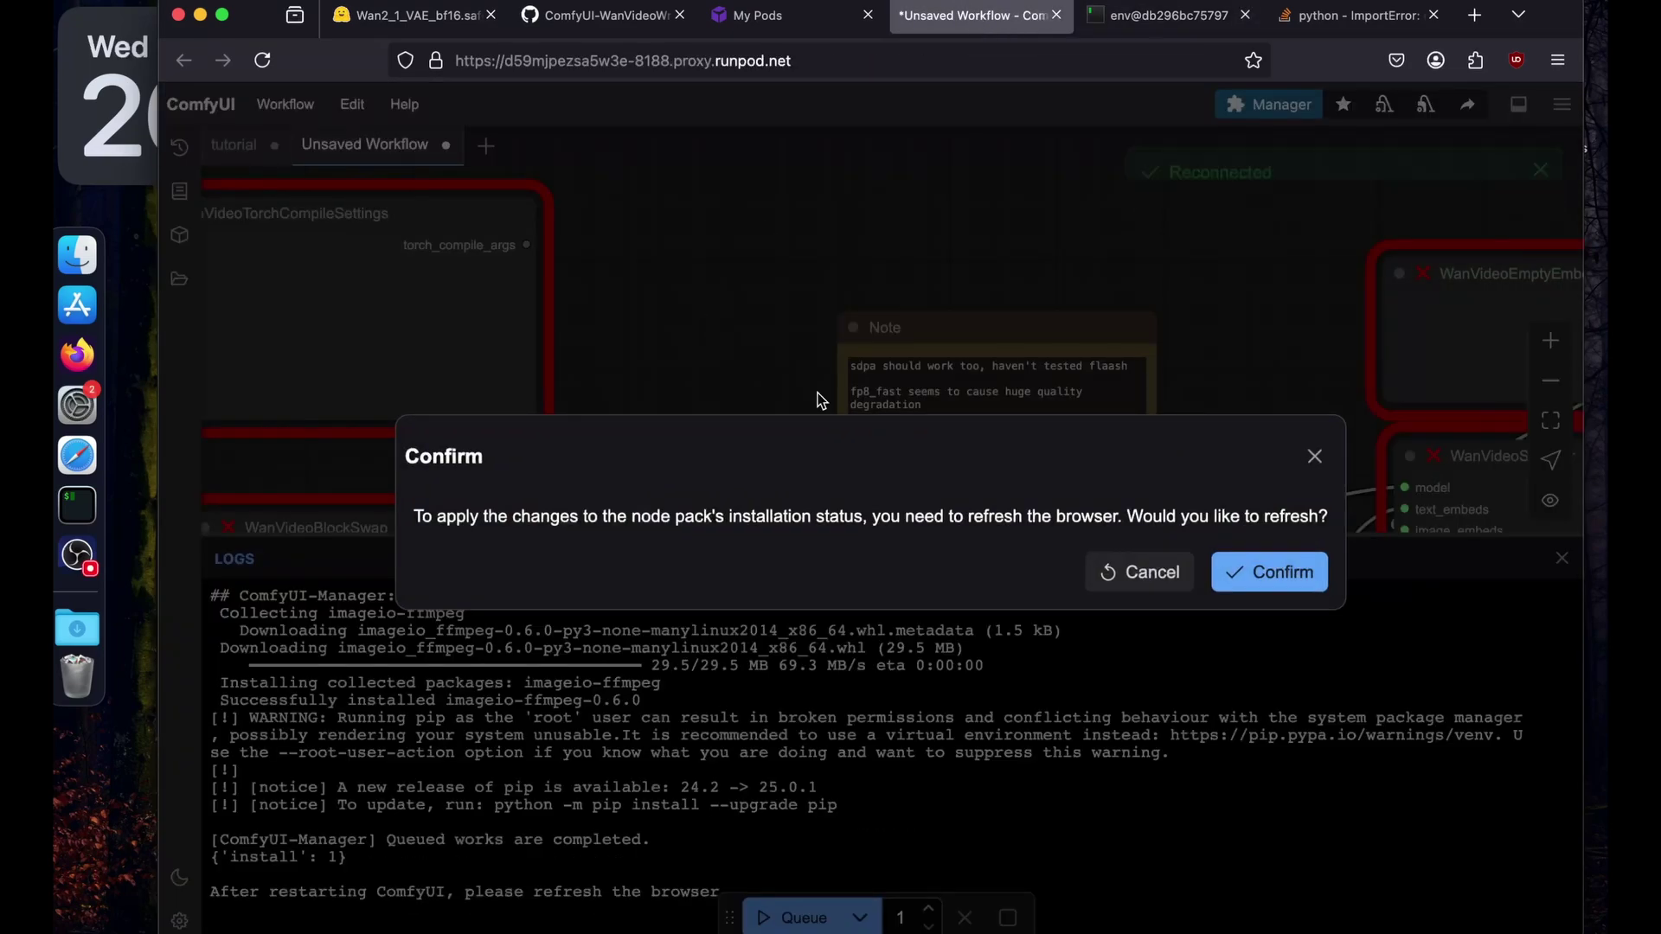
click(1263, 568)
- Spot the missing diffusers error, stop ComfyUI with Ctrl+C, and pip install diffusers
key(ctrl+Tab)
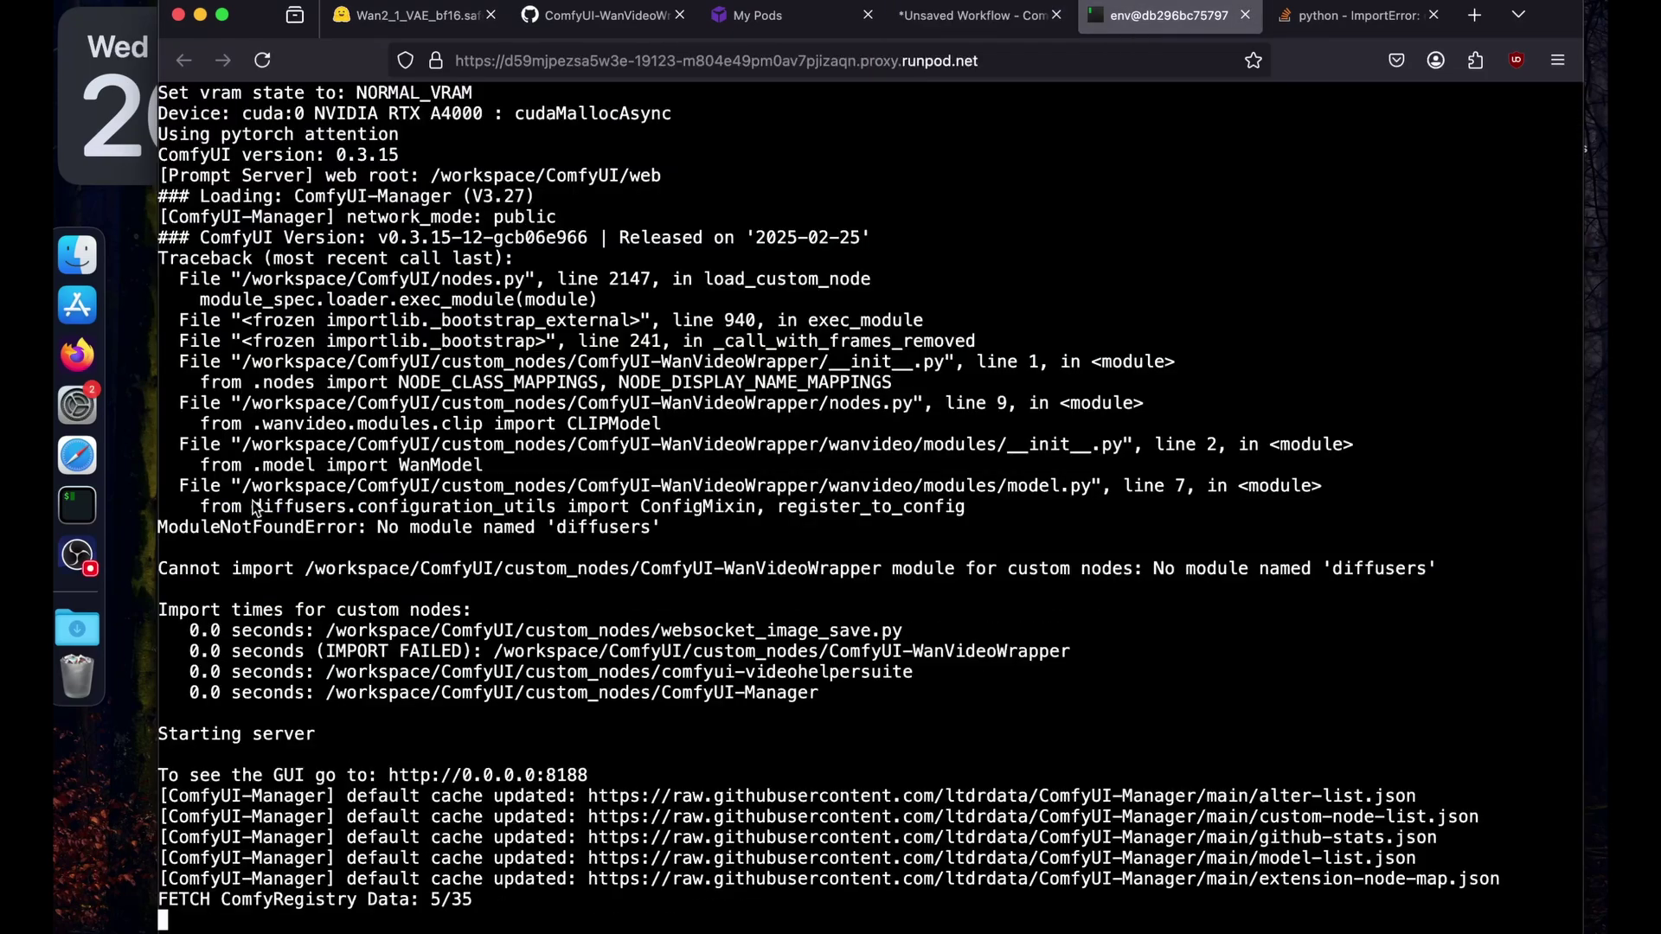
drag(253, 507, 487, 510)
click(519, 507)
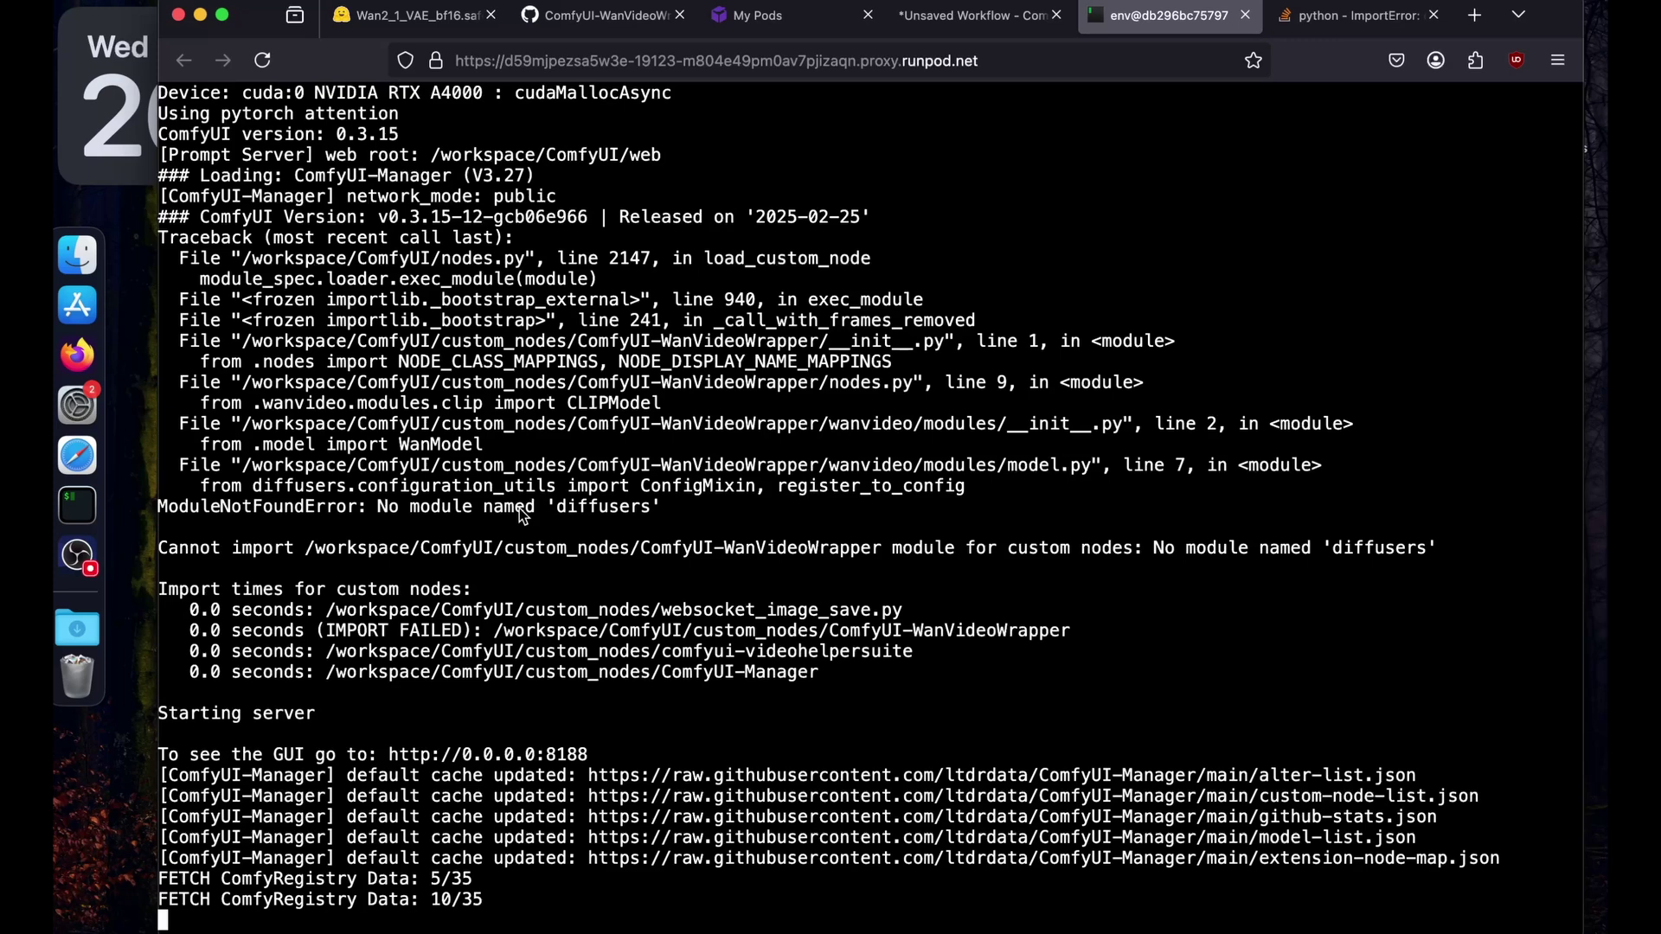
double_click(594, 507)
click(586, 584)
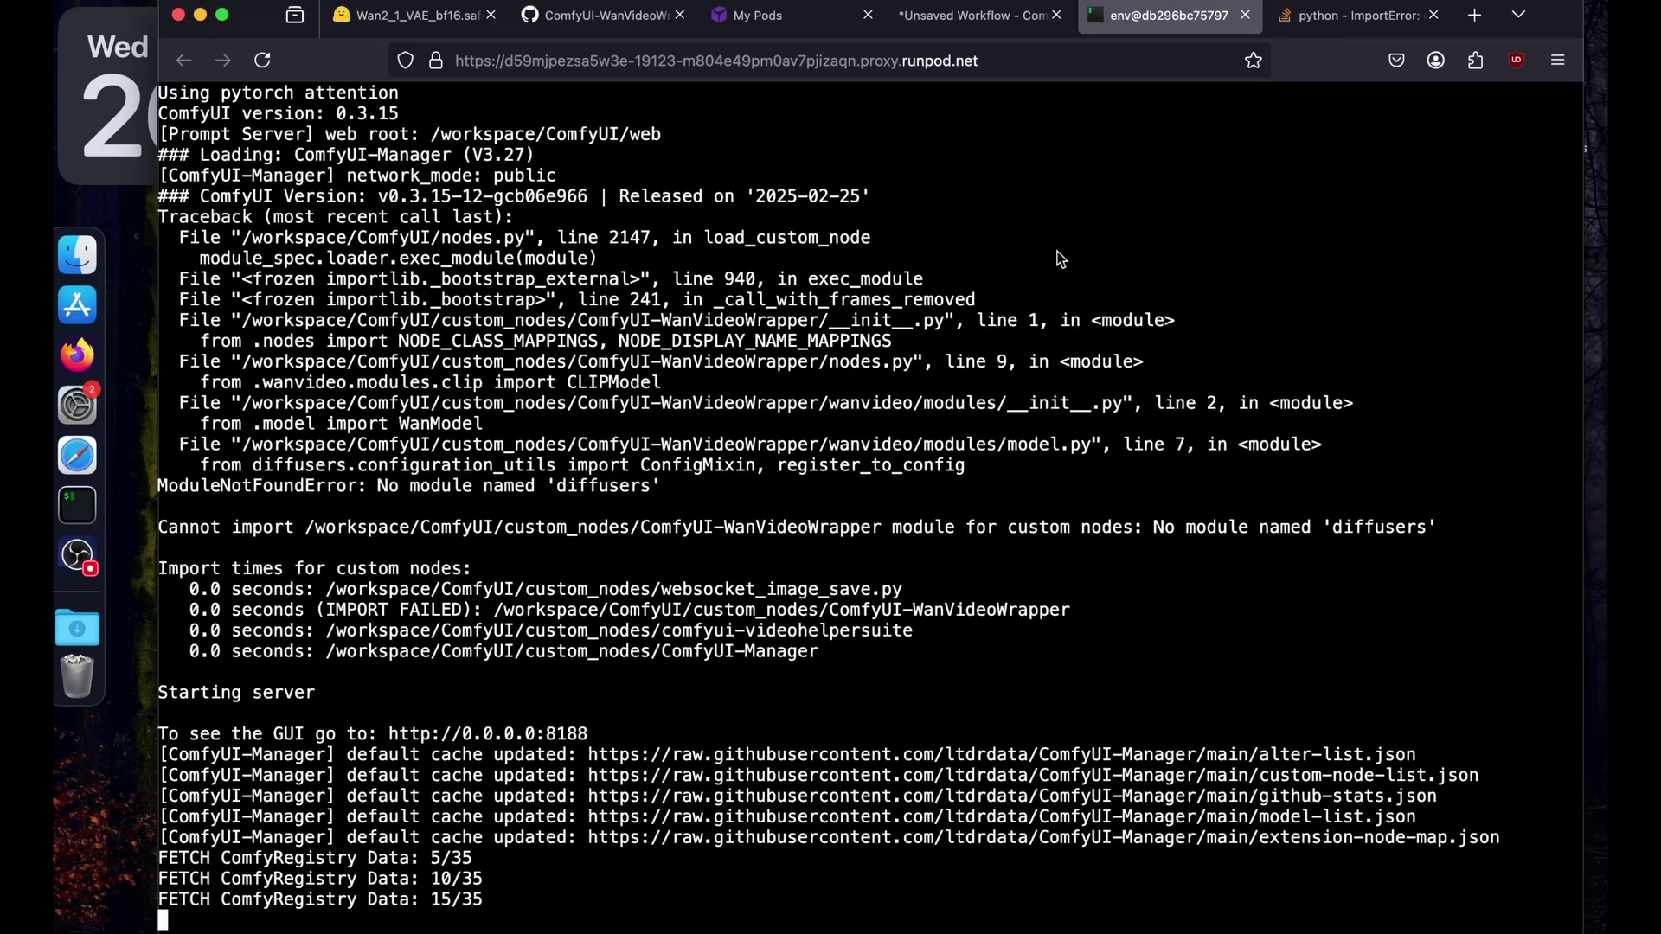
key(ctrl+c)
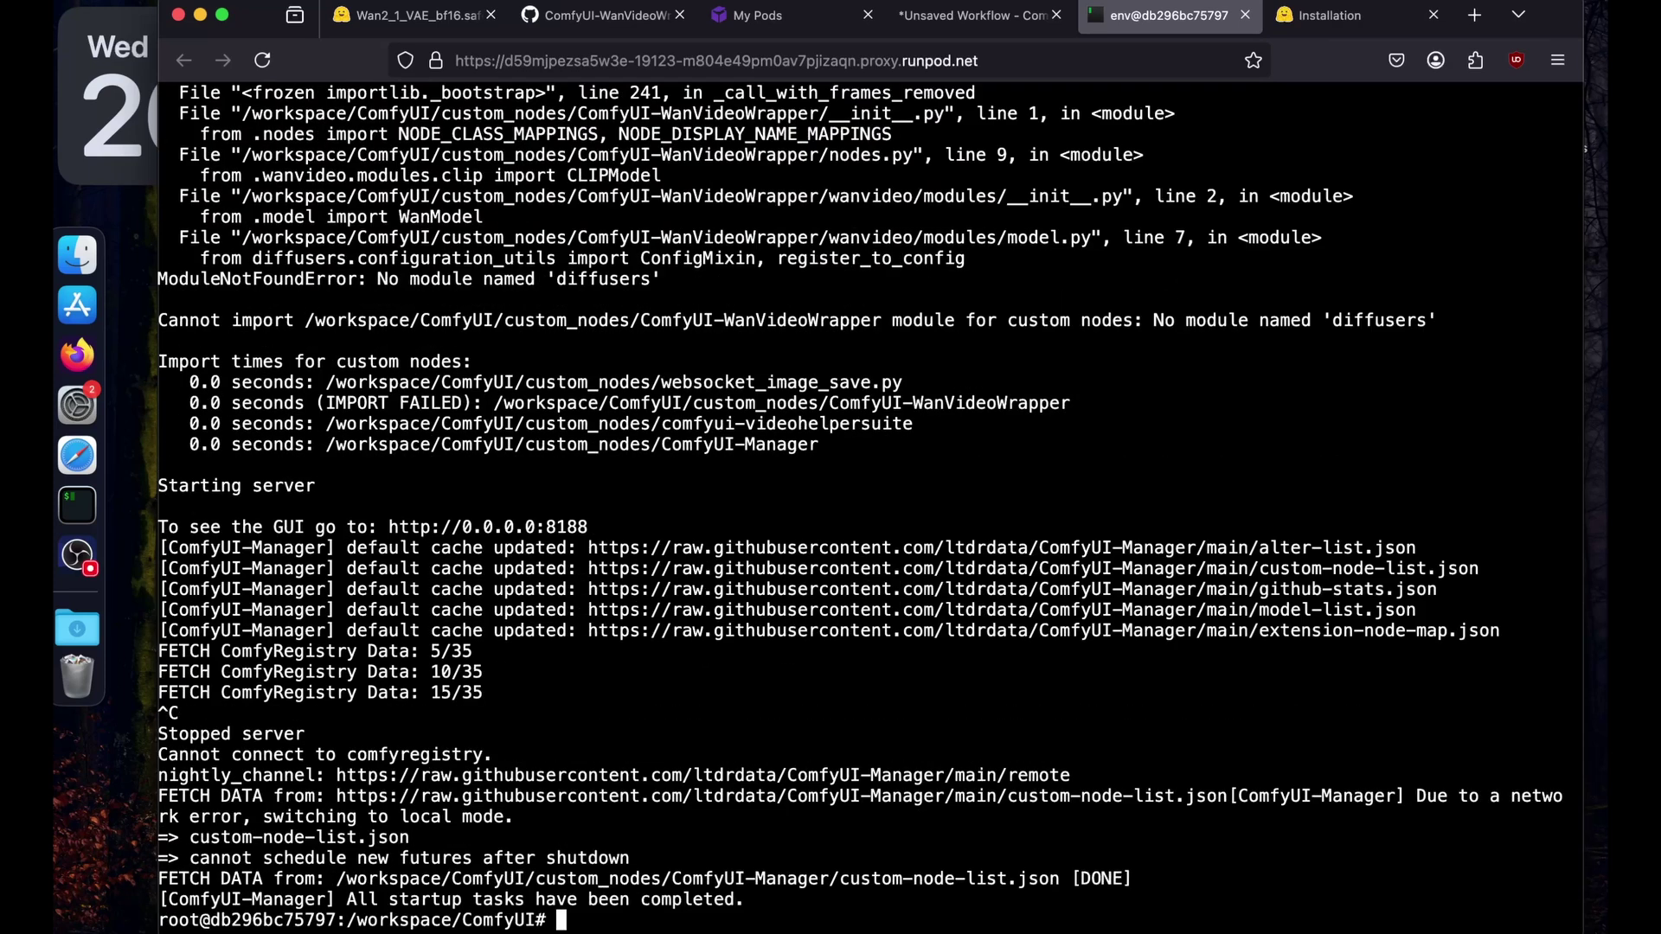
key(ctrl+l)
key(super+v)
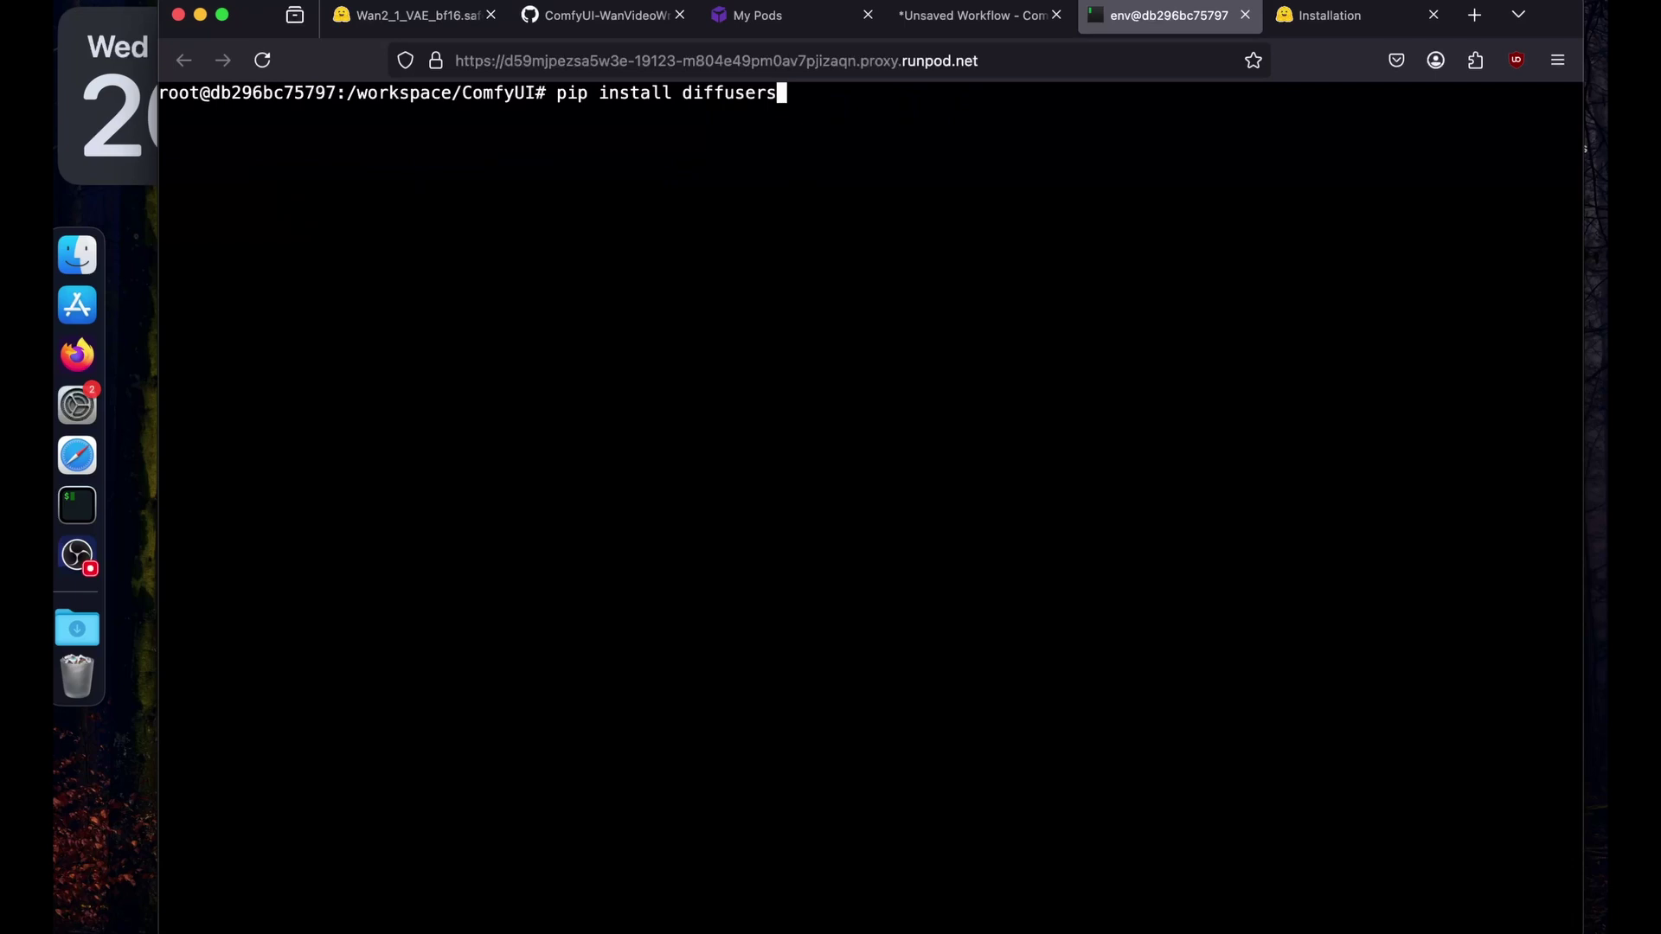
key(Return)
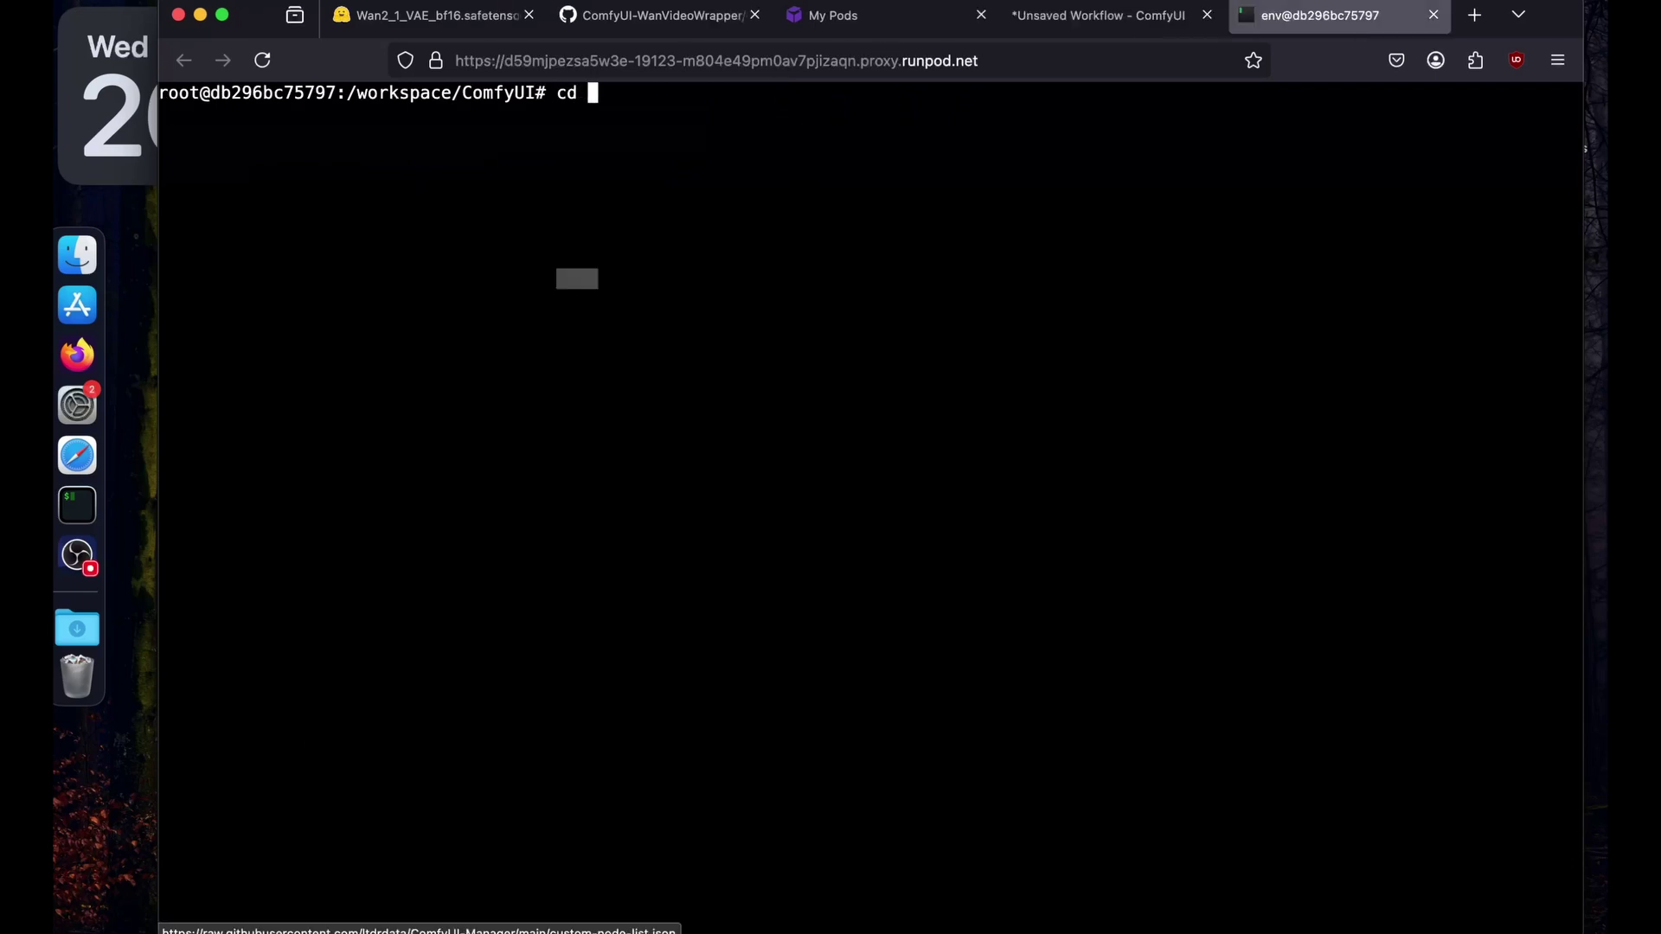
- Move into custom_nodes/ComfyUI-WanVideoWrapper and list its files
text(cu)
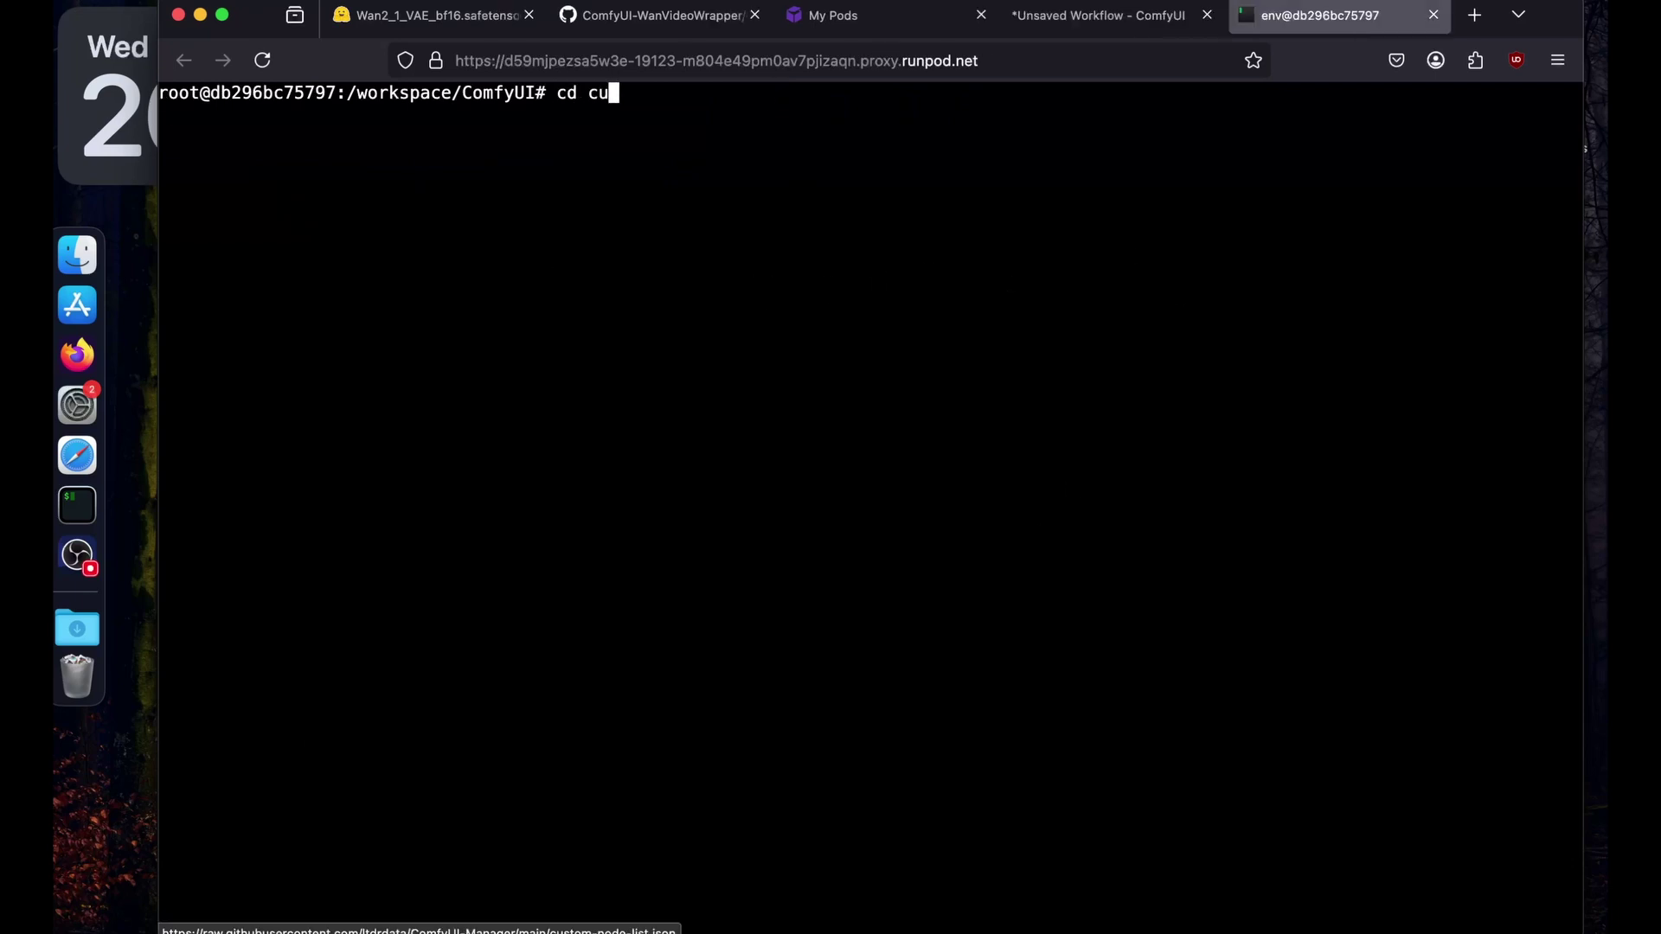
text(stom_nodes/)
key(Return)
text(ls)
key(Return)
double_click(463, 135)
click(565, 277)
text(cd)
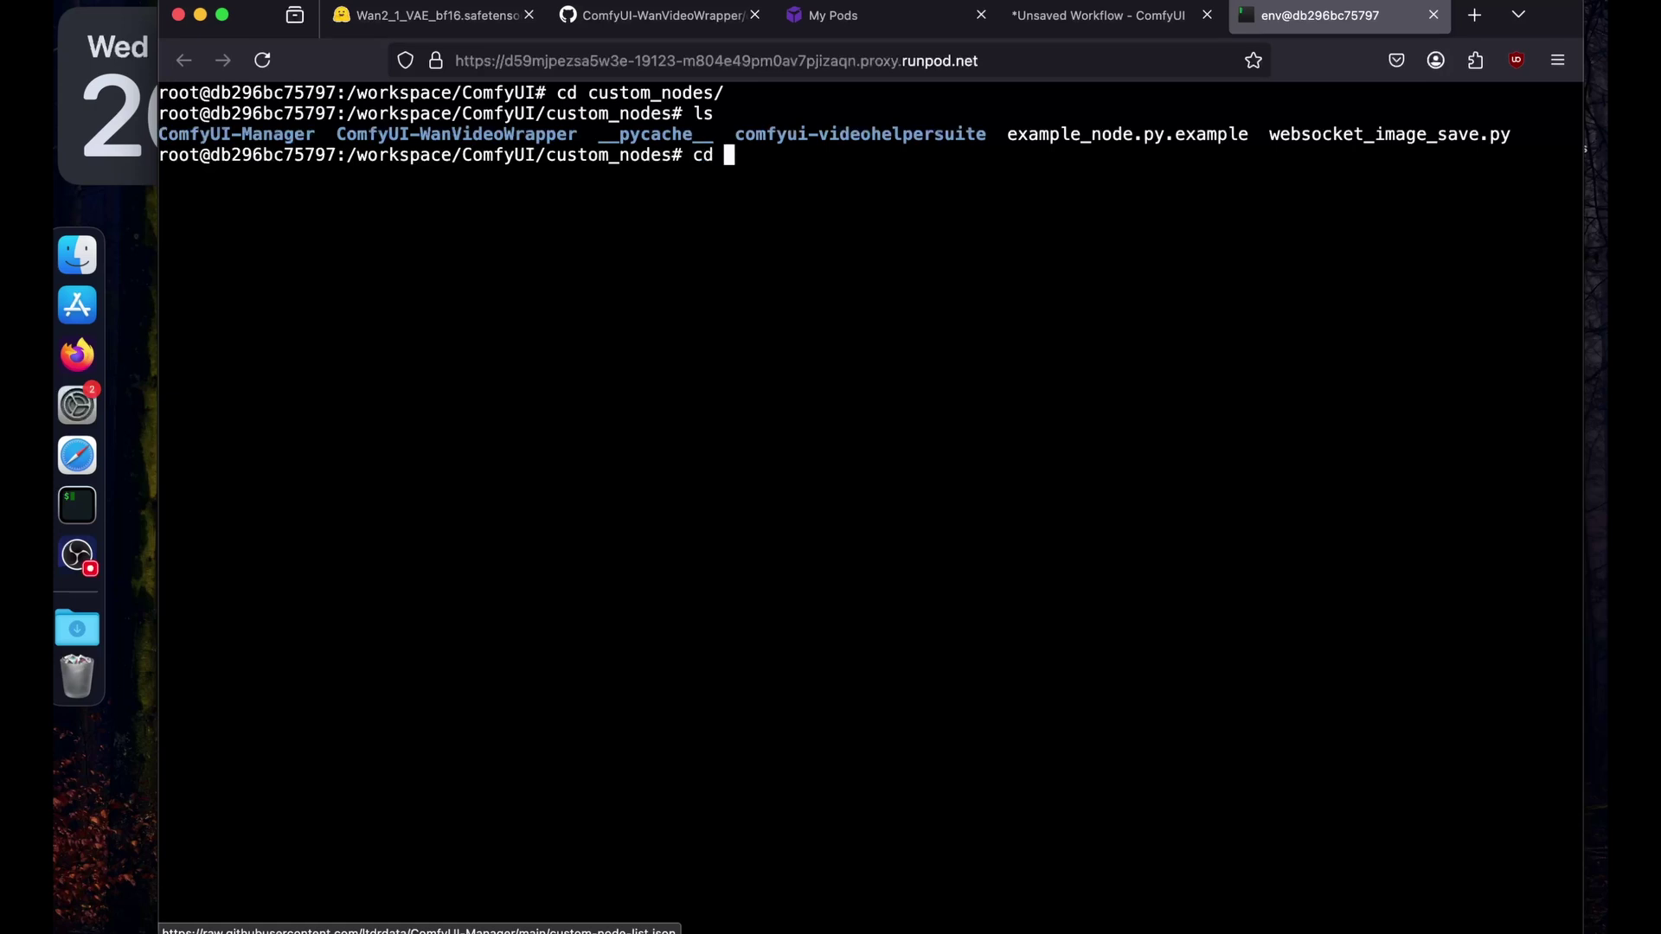
key(super+v)
key(Return)
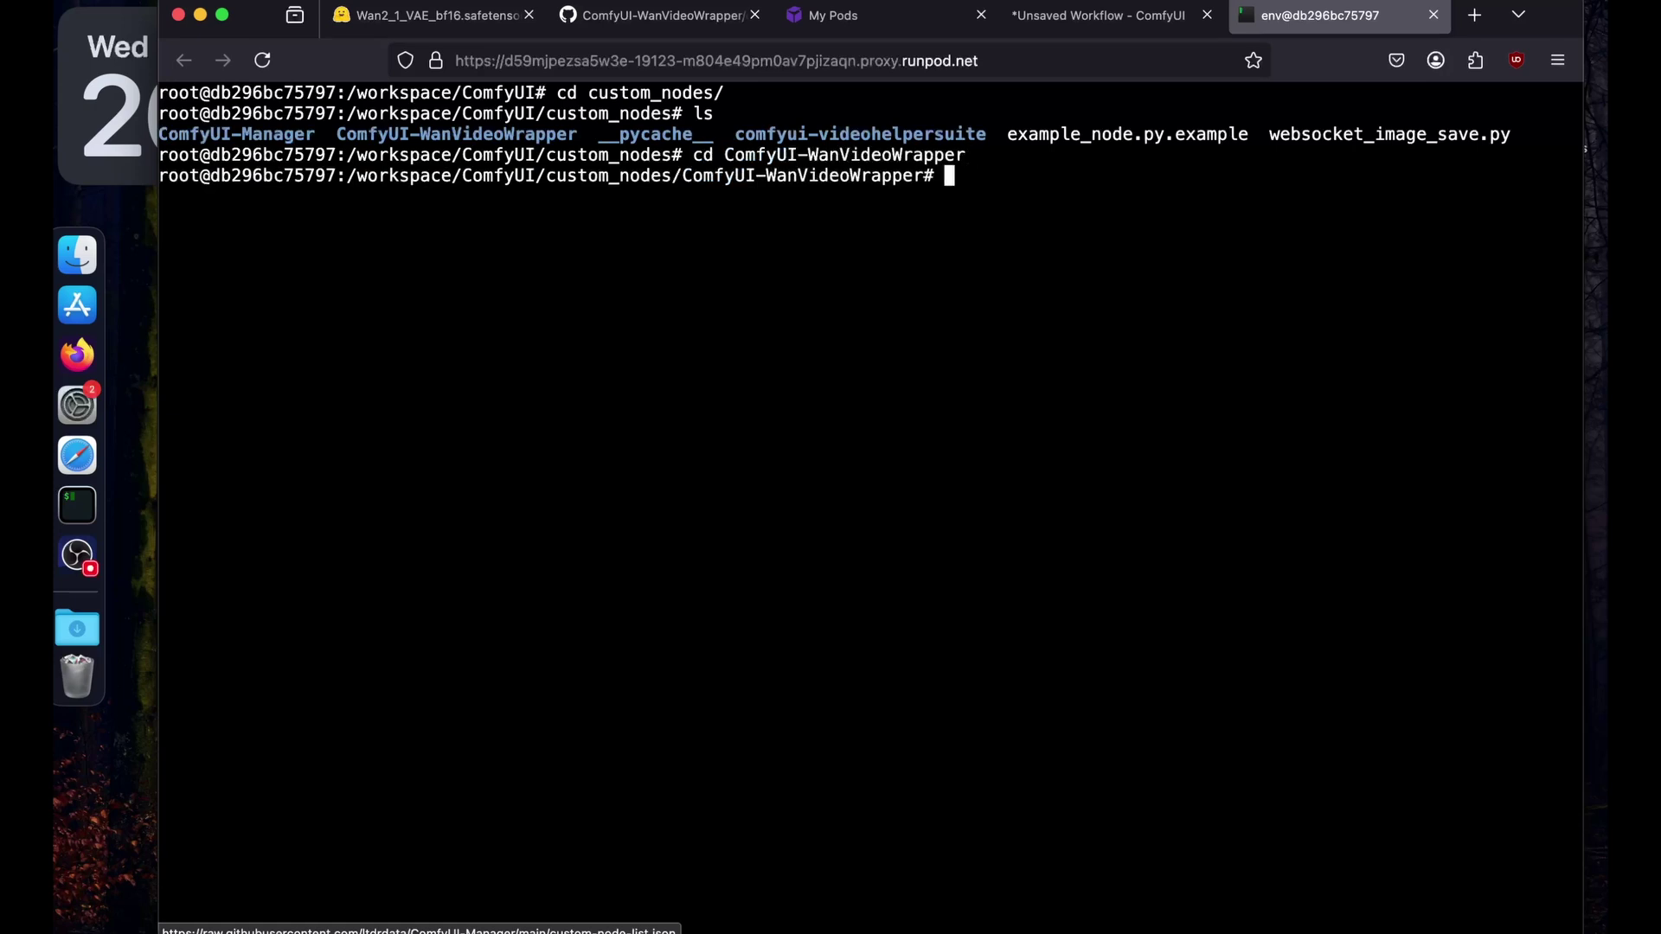
text(ls)
key(Return)
- Run pip install -r requirements.txt for the wrapper, then clear and return to custom_nodes
double_click(937, 196)
key(super+c)
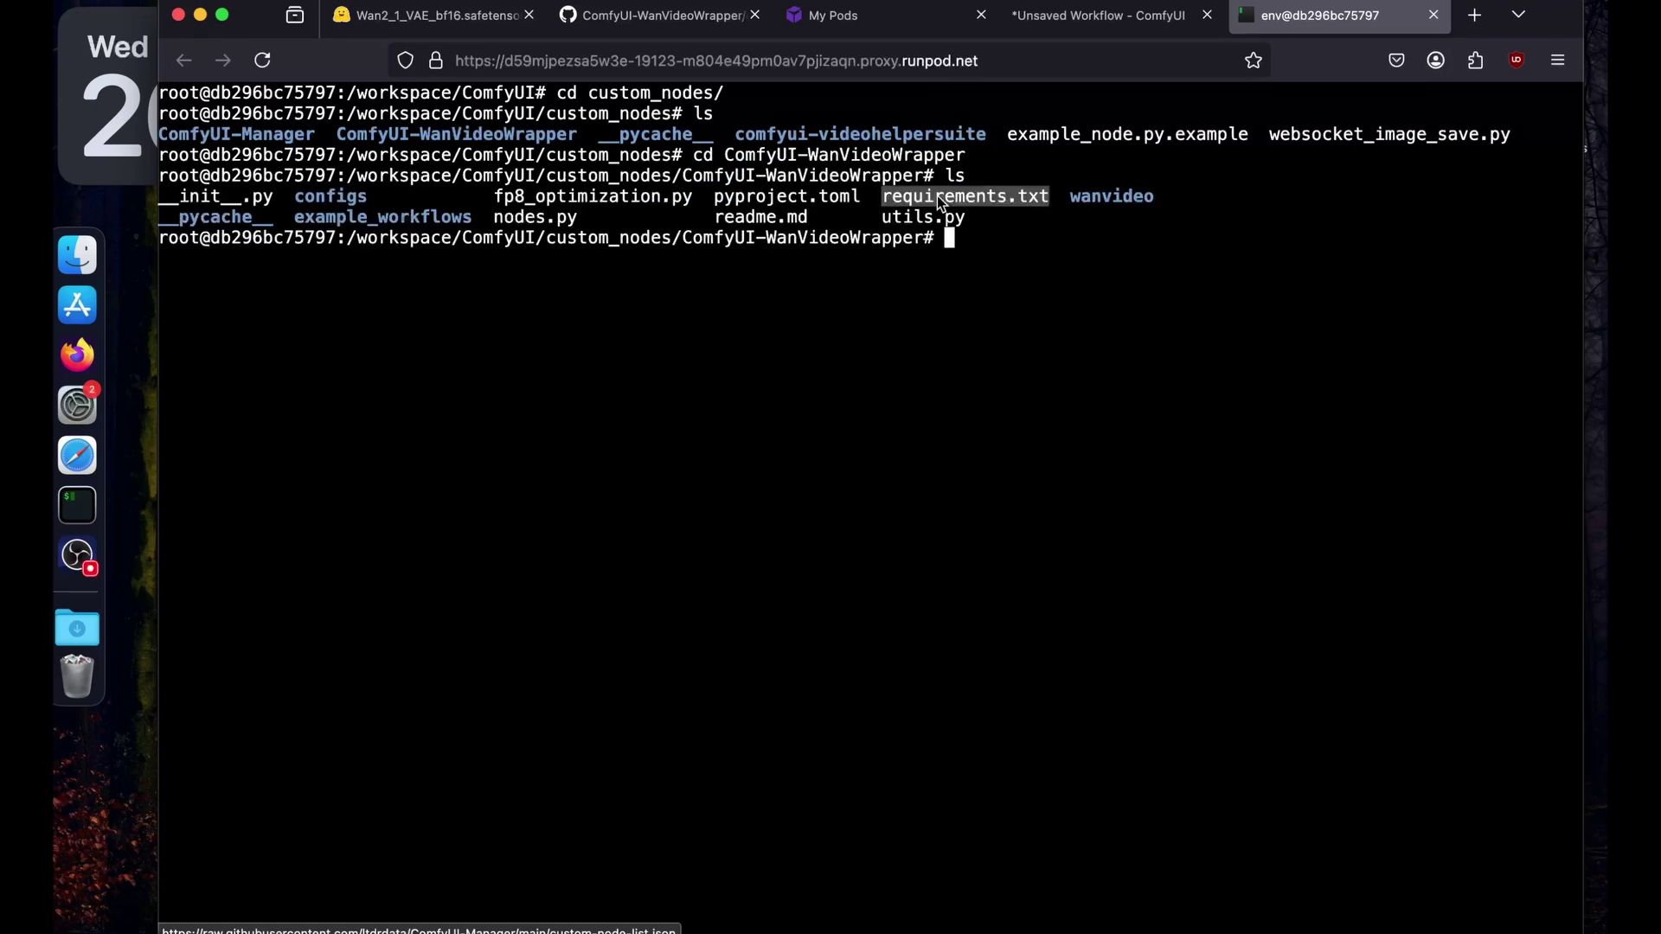
text(pip install -r)
key(super+v)
key(Return)
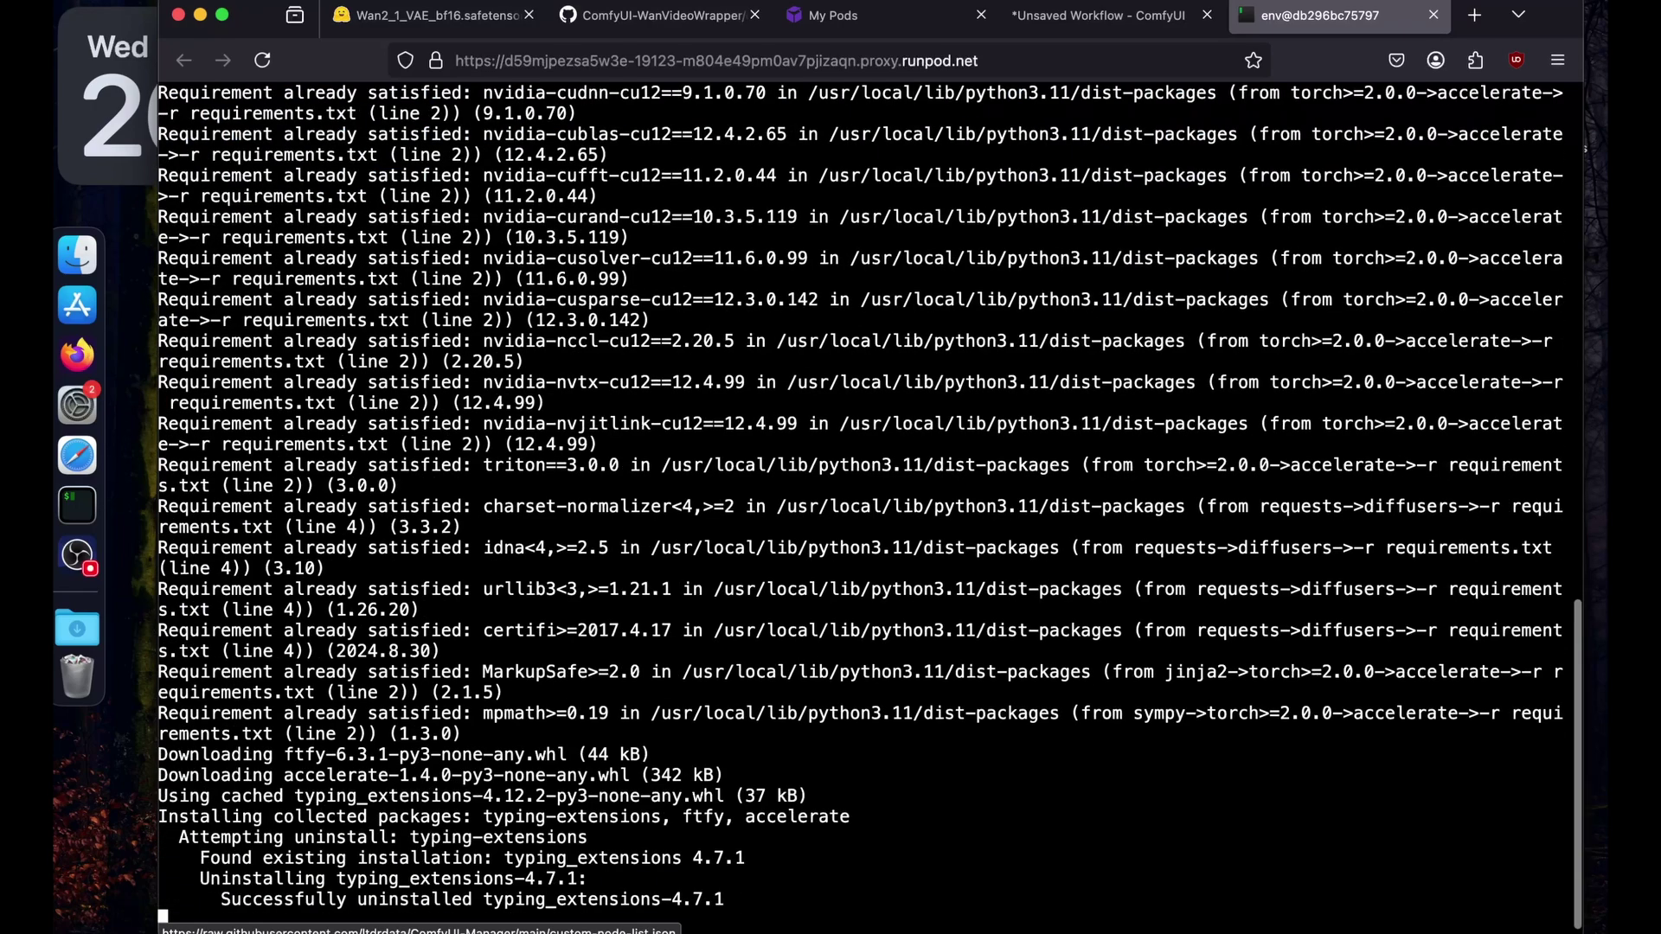
text(clear)
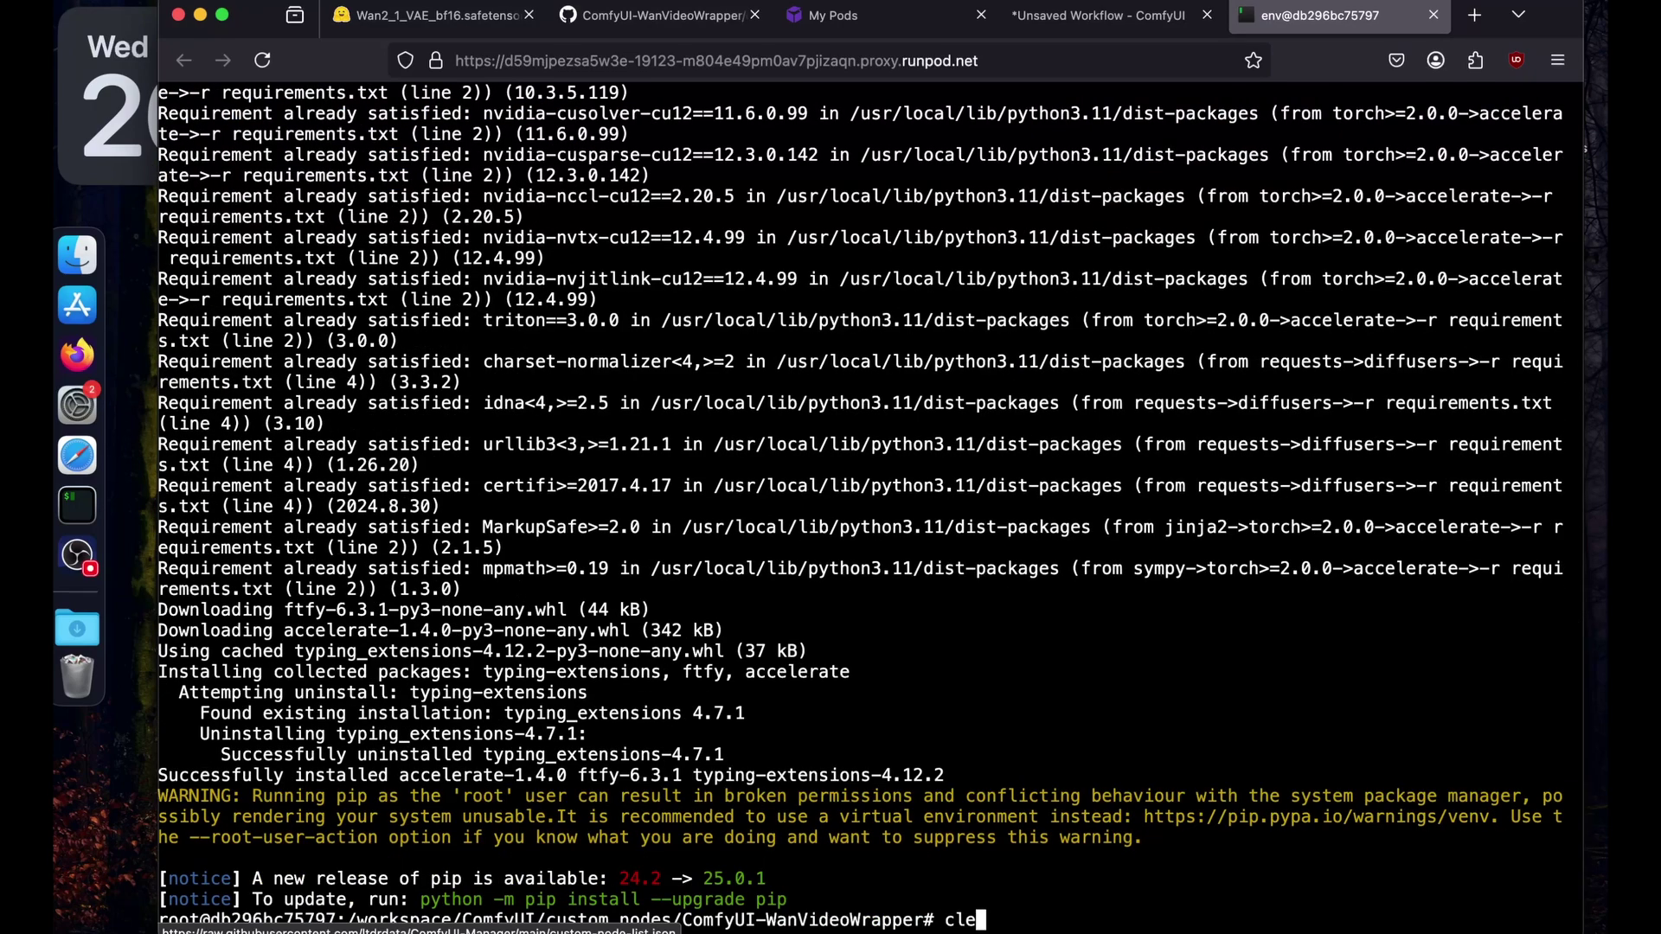
key(Return)
text(cd ..)
key(Return)
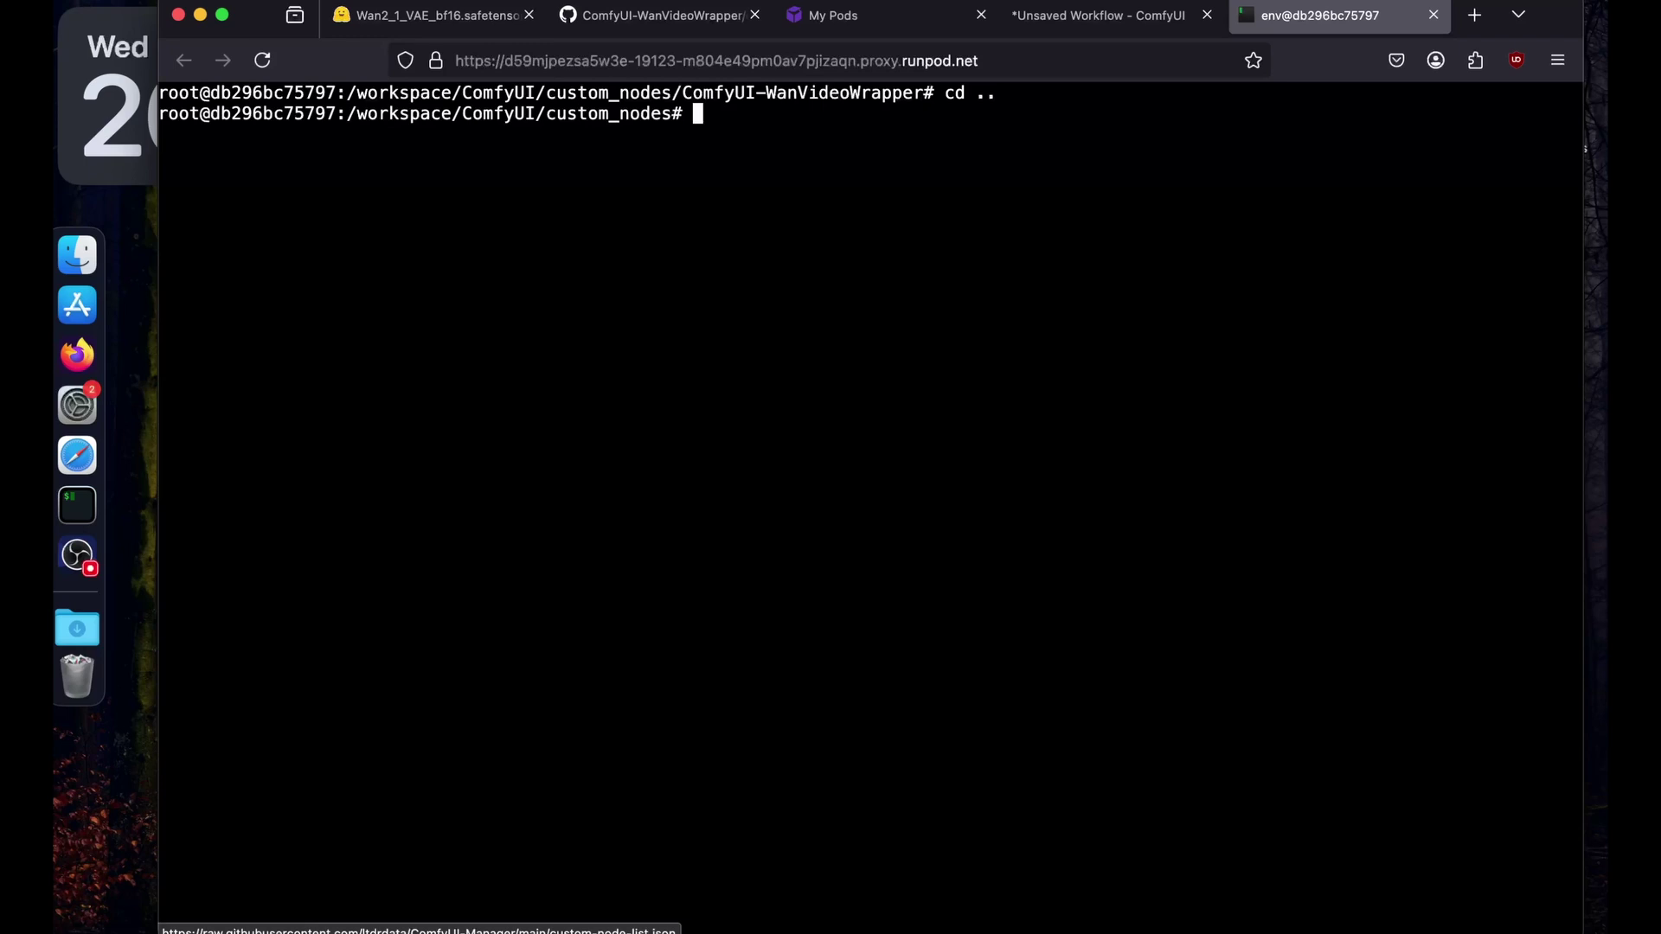
- Change into the comfyui-videohelpersuite folder inside custom_nodes
text(ls)
key(Return)
double_click(862, 136)
click(855, 212)
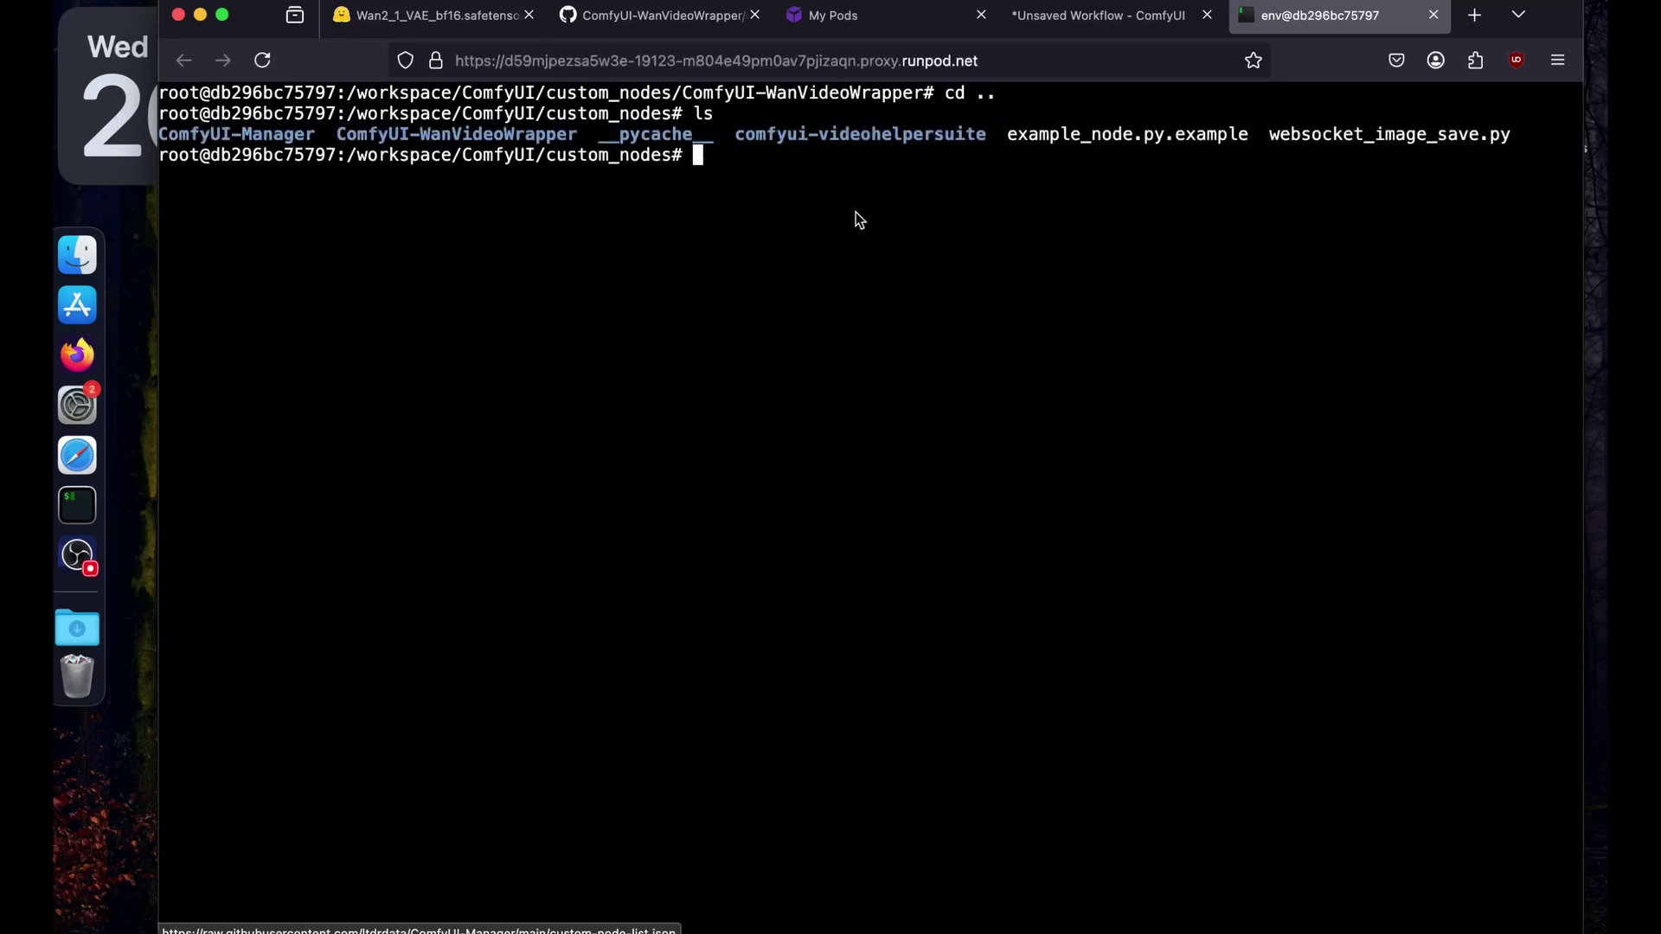
text(cd)
key(super+v)
key(BackSpace)
key(BackSpace)
key(BackSpace)
key(BackSpace)
key(BackSpace)
key(BackSpace)
key(BackSpace)
key(BackSpace)
key(BackSpace)
key(BackSpace)
key(BackSpace)
key(BackSpace)
key(BackSpace)
key(BackSpace)
key(BackSpace)
double_click(860, 134)
key(super+v)
key(Return)
text(cd)
key(super+v)
key(Return)
- Install the suite's Python requirements with pip install -r requirements.txt
text(ls)
double_click(490, 260)
key(super+c)
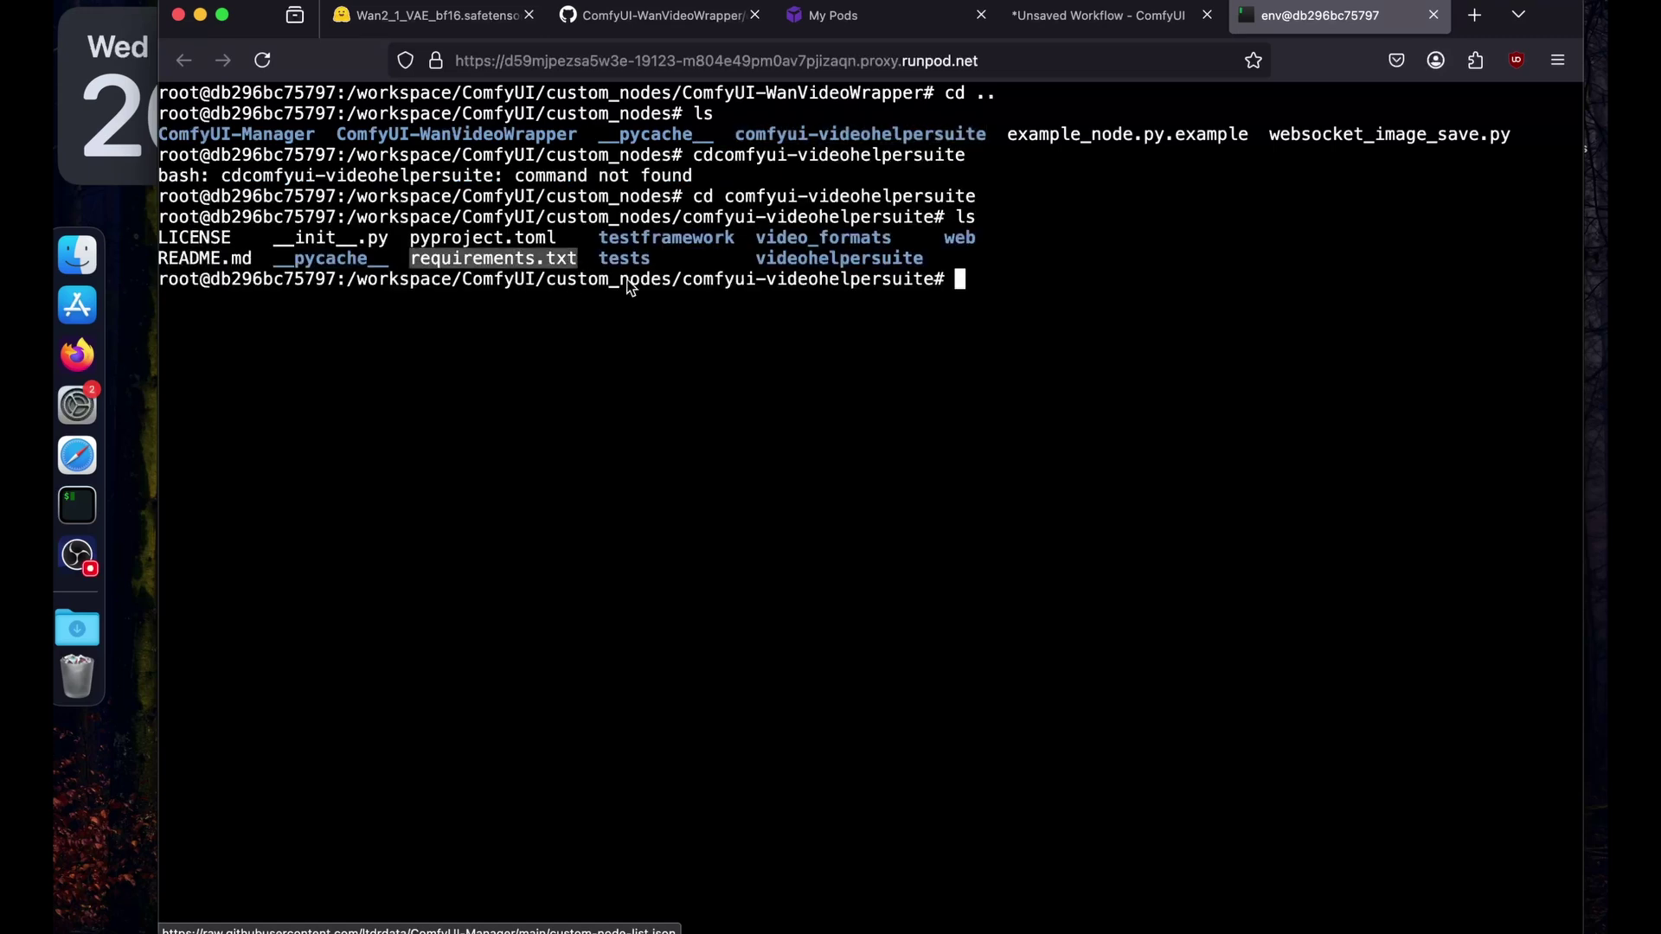
text(pip install -r)
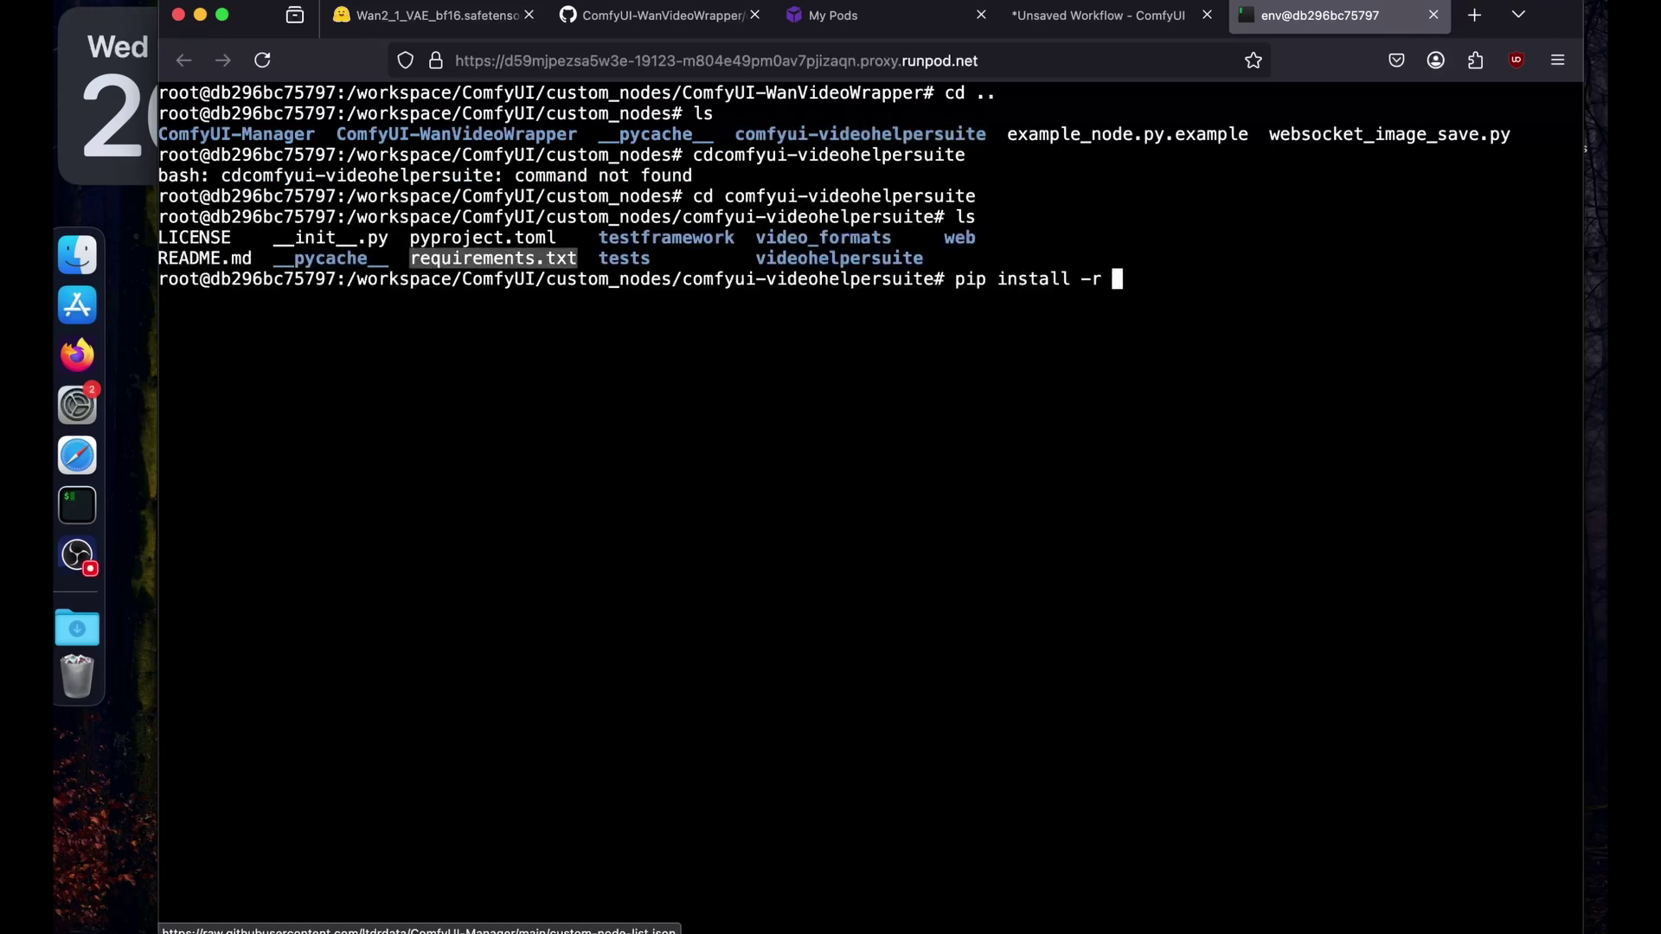
key(super+v)
key(Return)
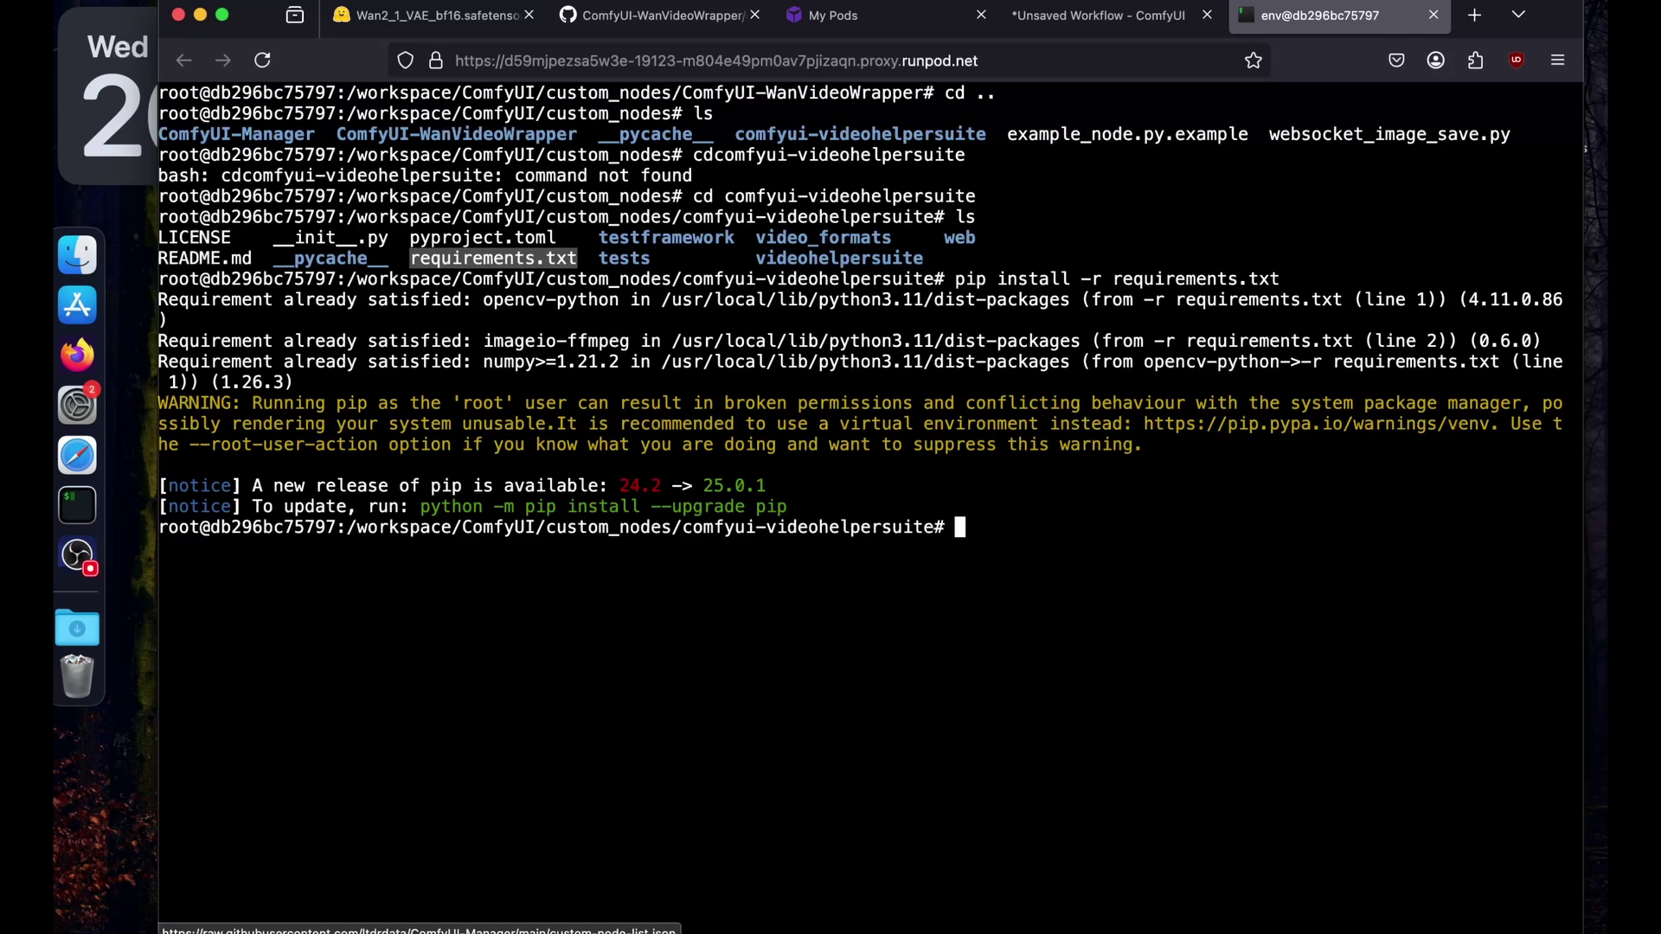
- Go back up to the ComfyUI folder and start the server with python main.py
text(cd ..)
key(Return)
text(cd ..)
key(Return)
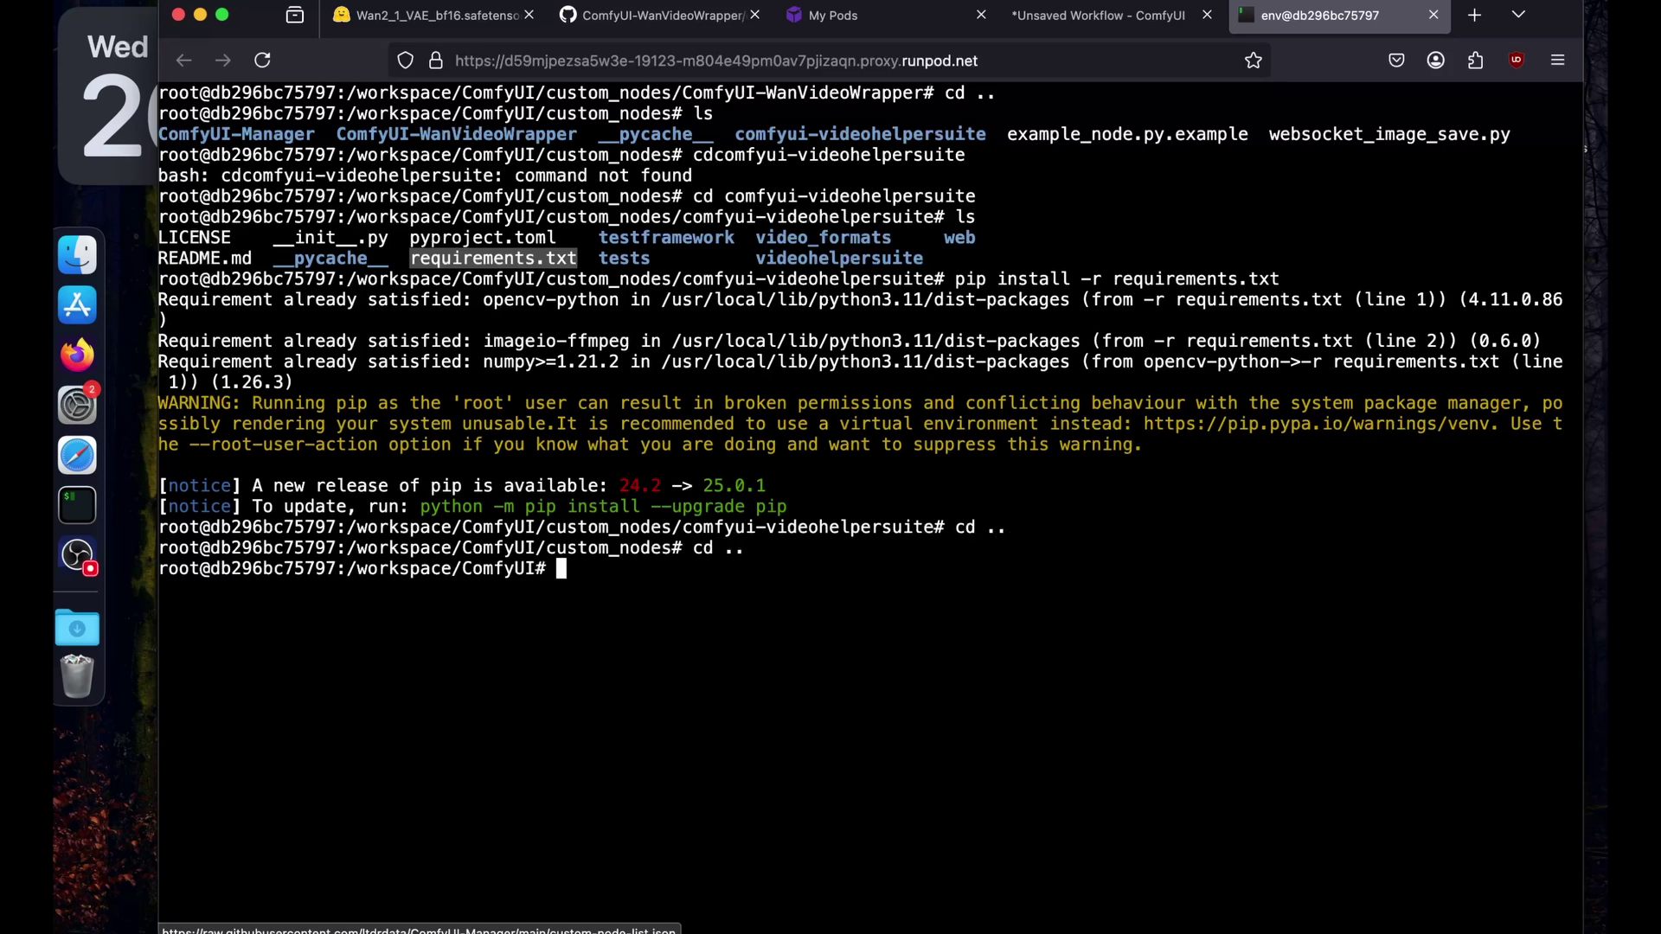
text(python main.py --lust)
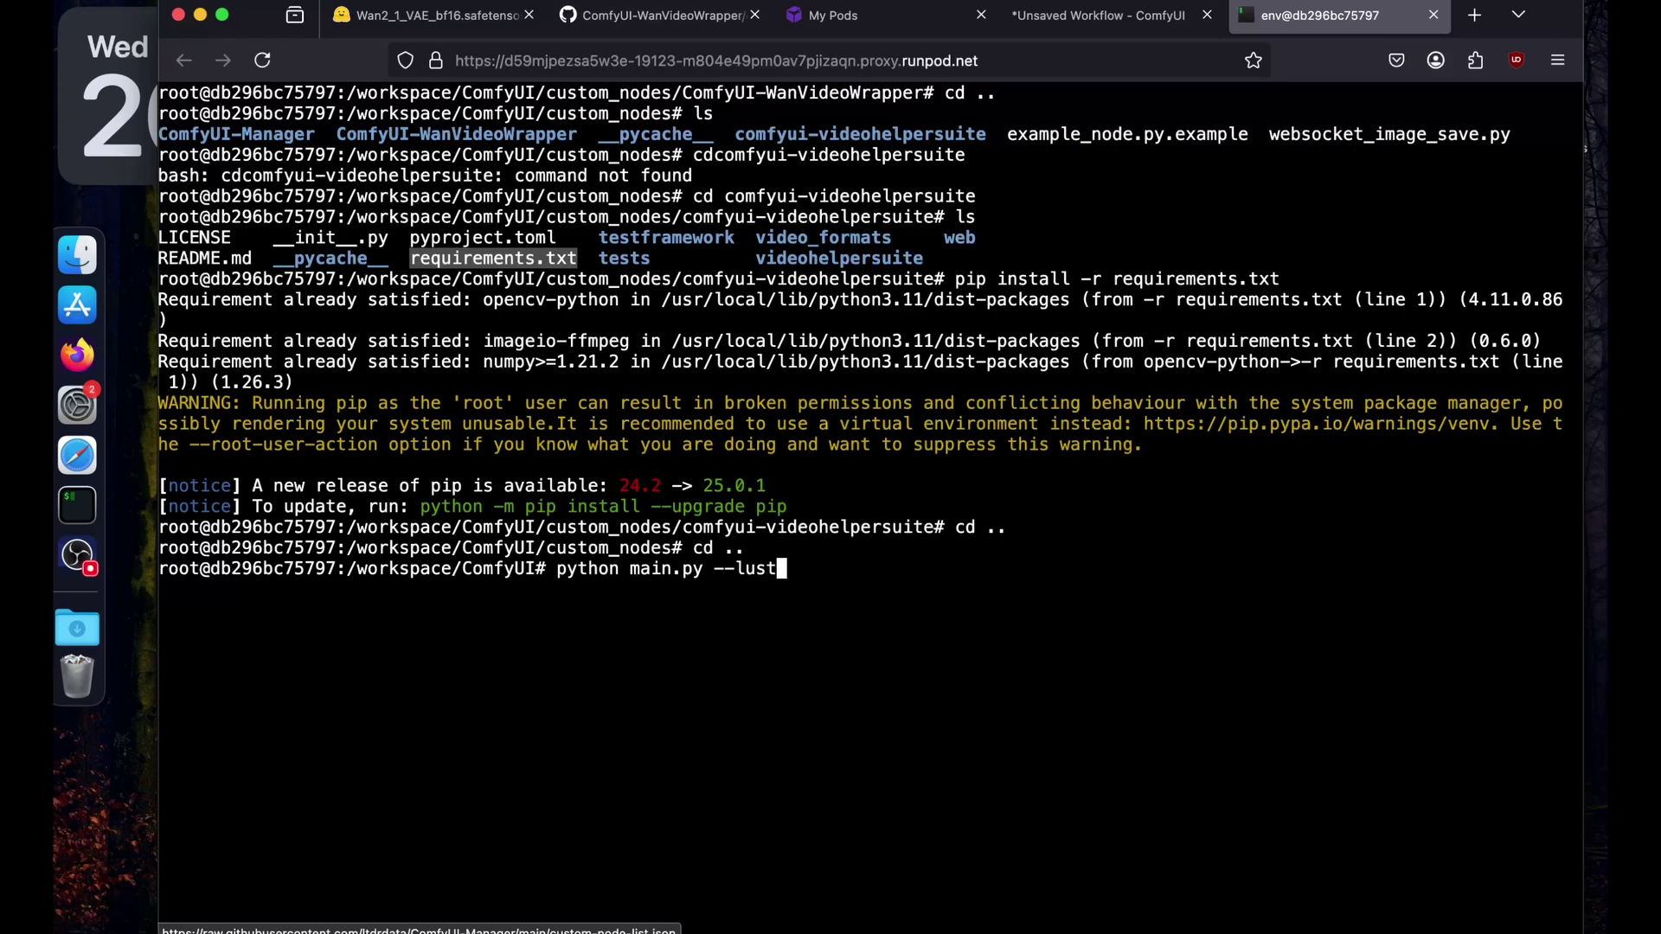
key(Return)
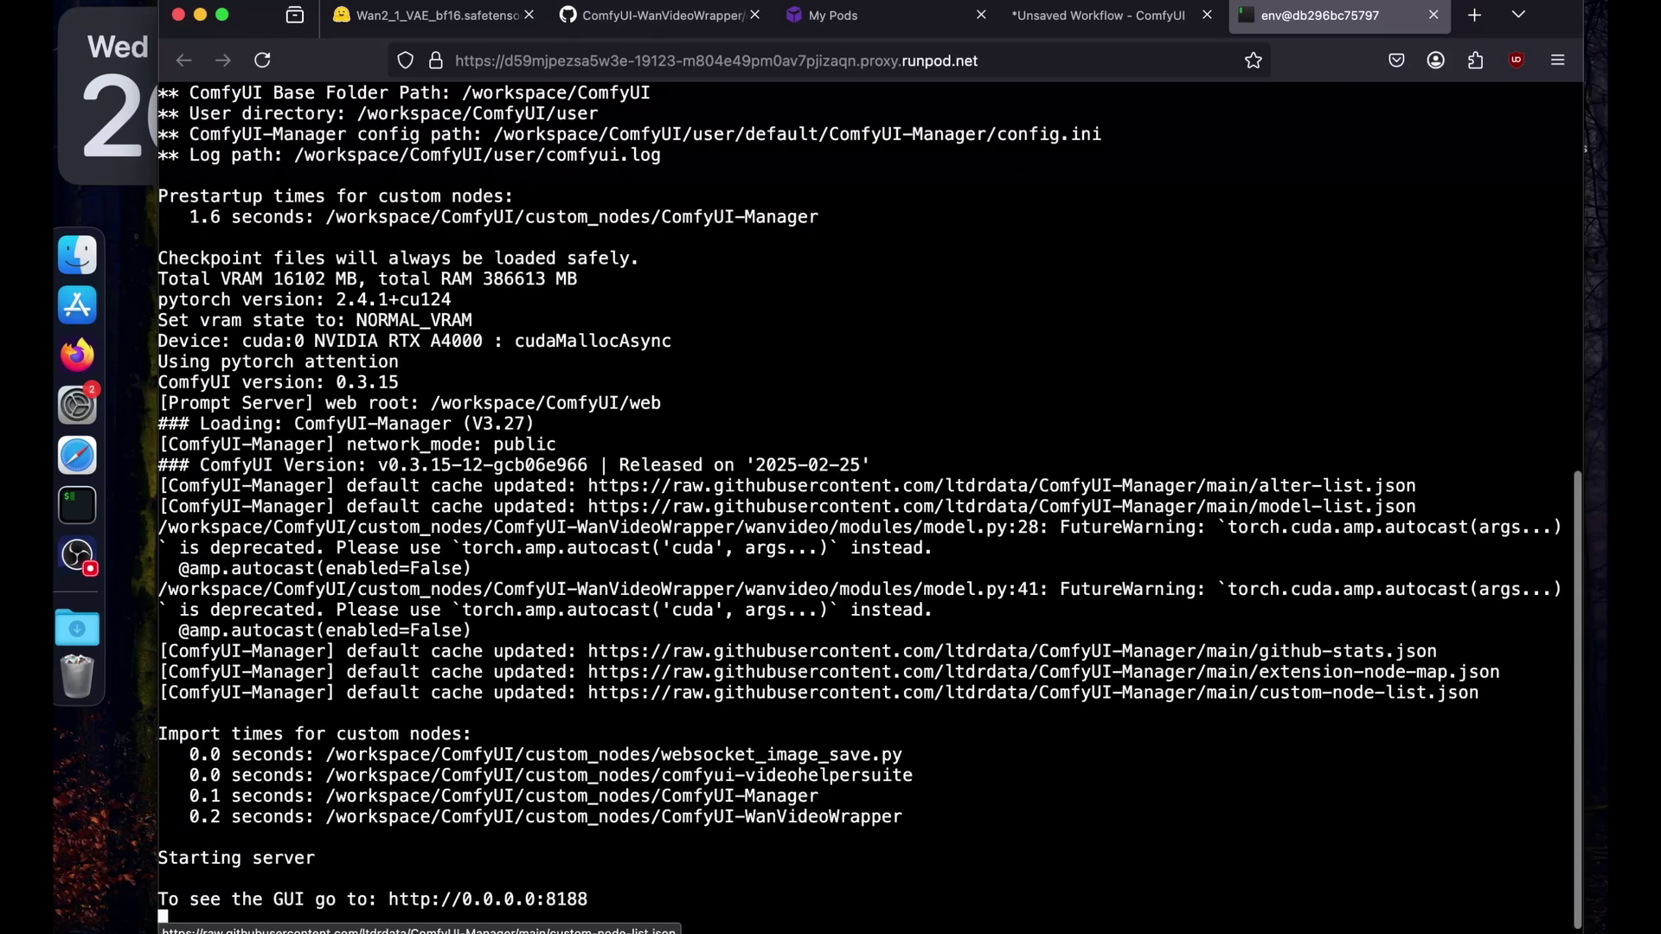
- Reload the ComfyUI page, confirm Leave page, and check the sampler and loader nodes
click(1098, 15)
key(super+r)
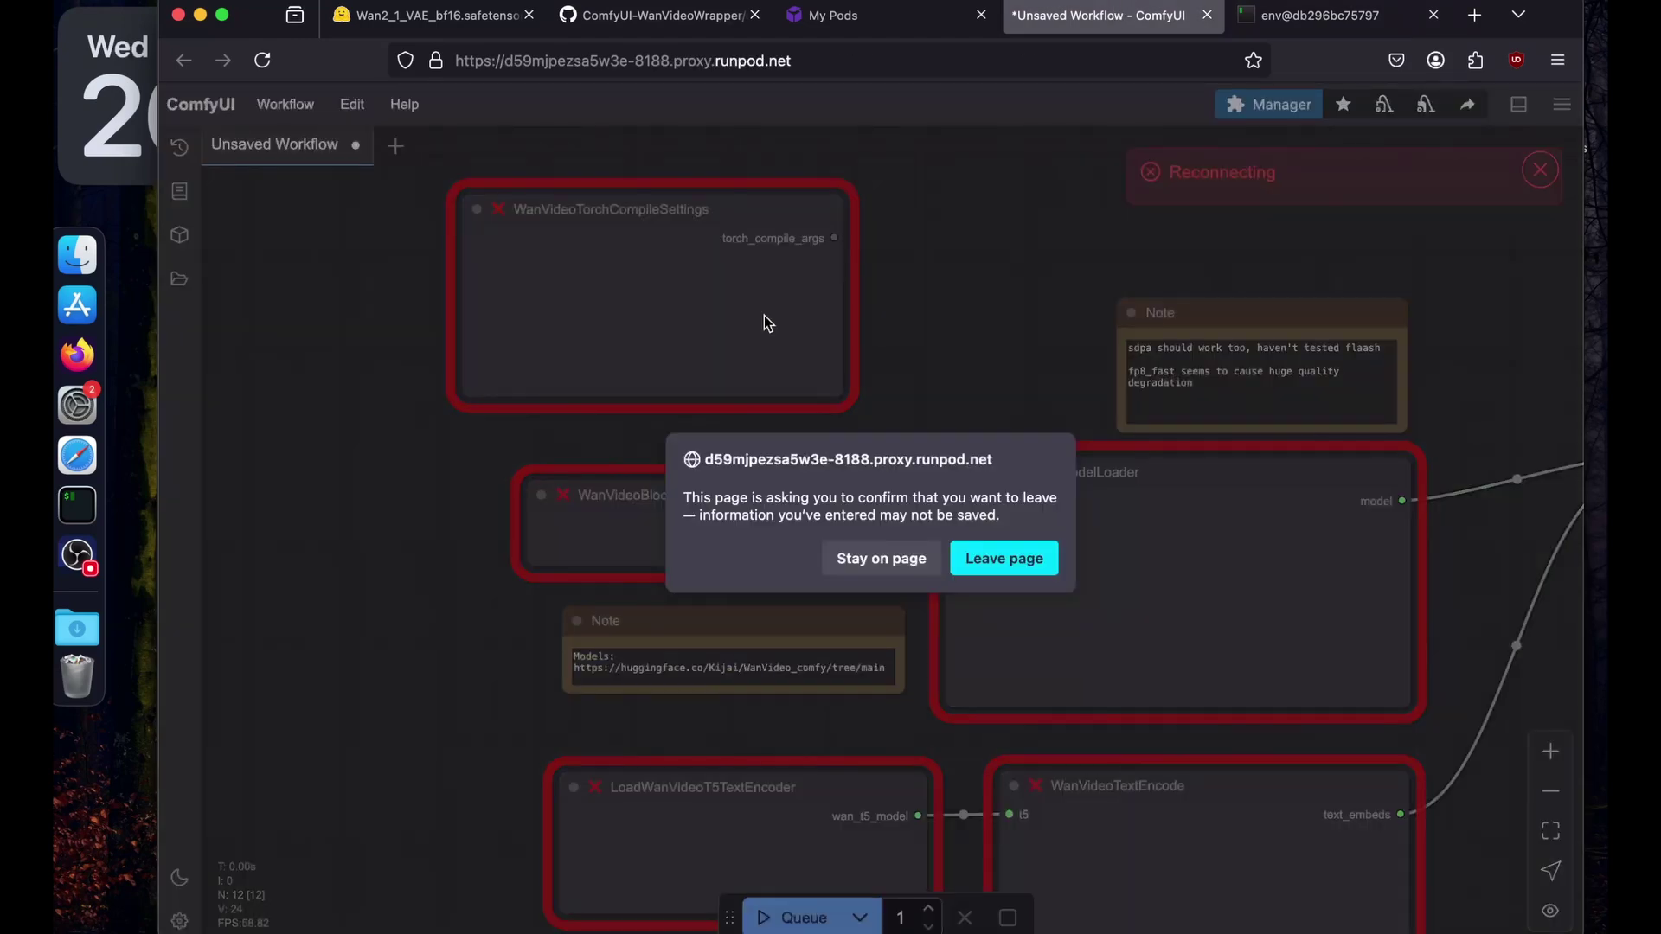
click(990, 558)
scroll(990, 558, down, 4)
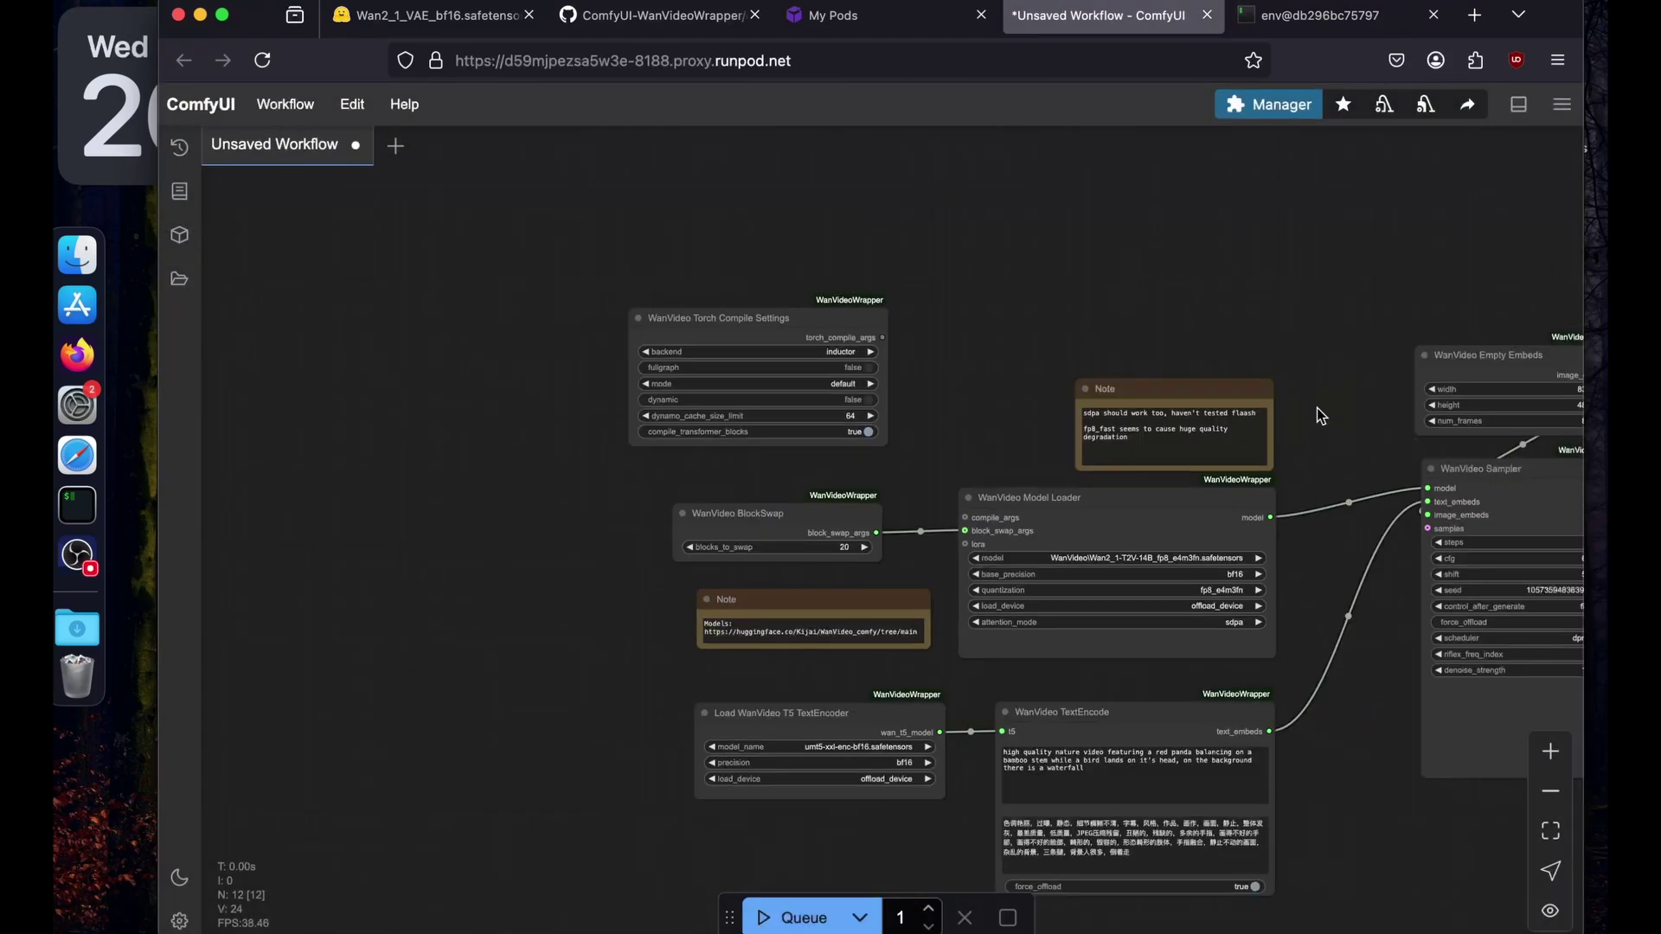
drag(1315, 408, 1090, 337)
scroll(657, 317, up, 4)
drag(519, 346, 585, 192)
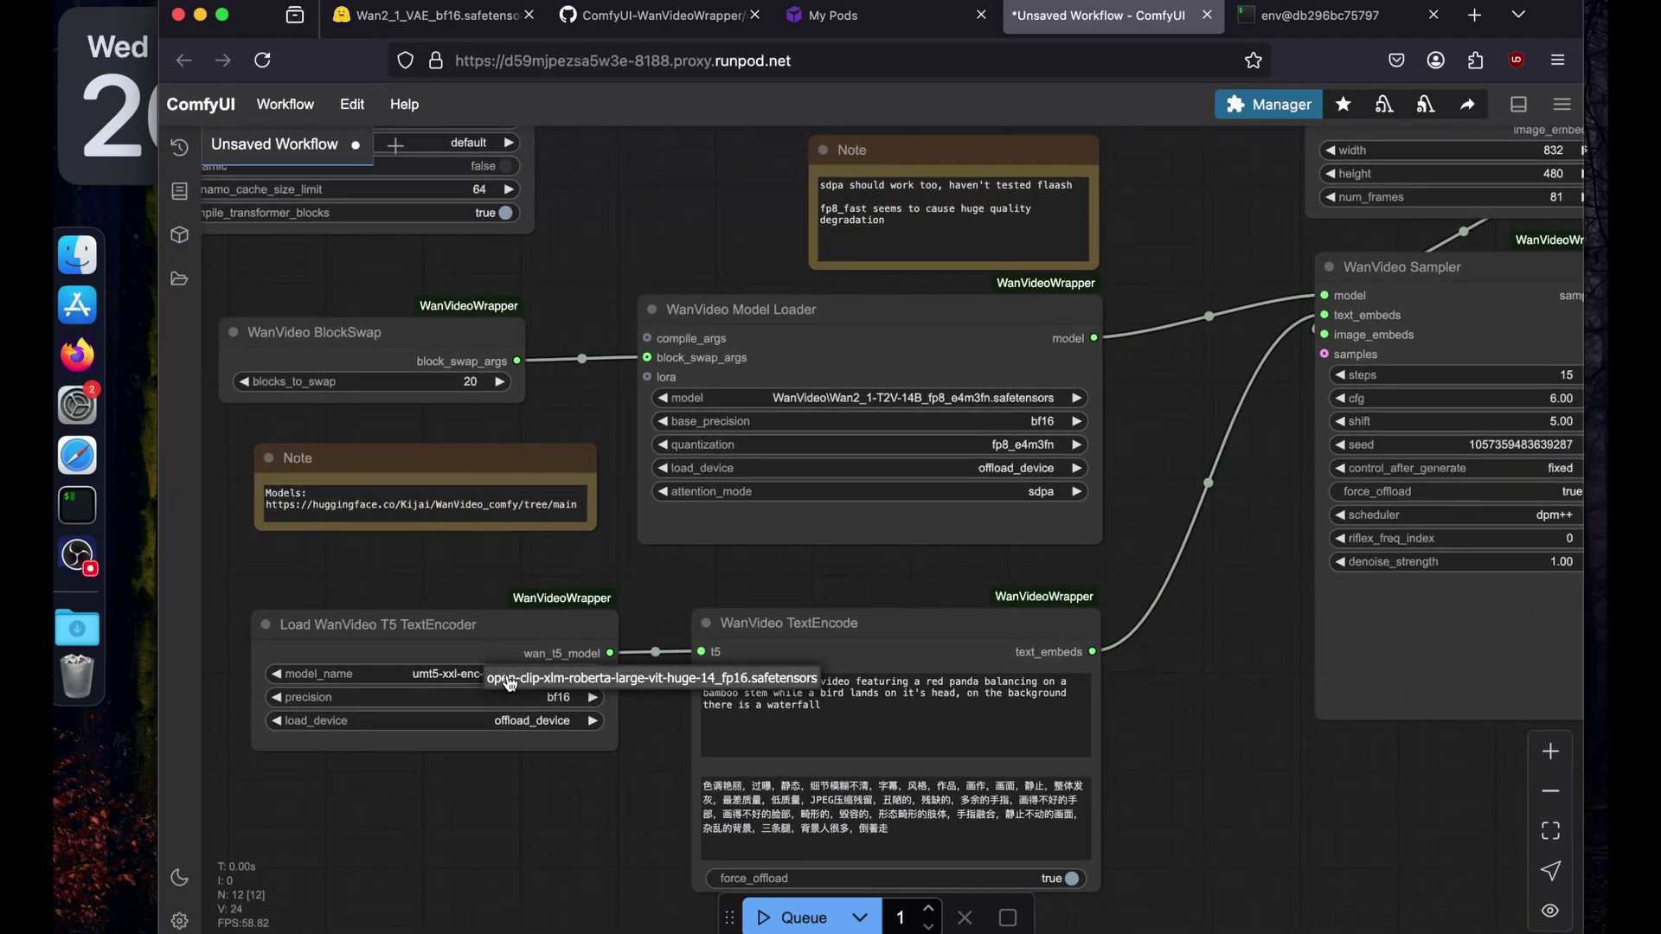
- Select the open-clip text encoder, Wan2_1-T2V-1_3B_bf16 model and Wan2_1_VAE_bf16 VAE
click(493, 679)
click(492, 646)
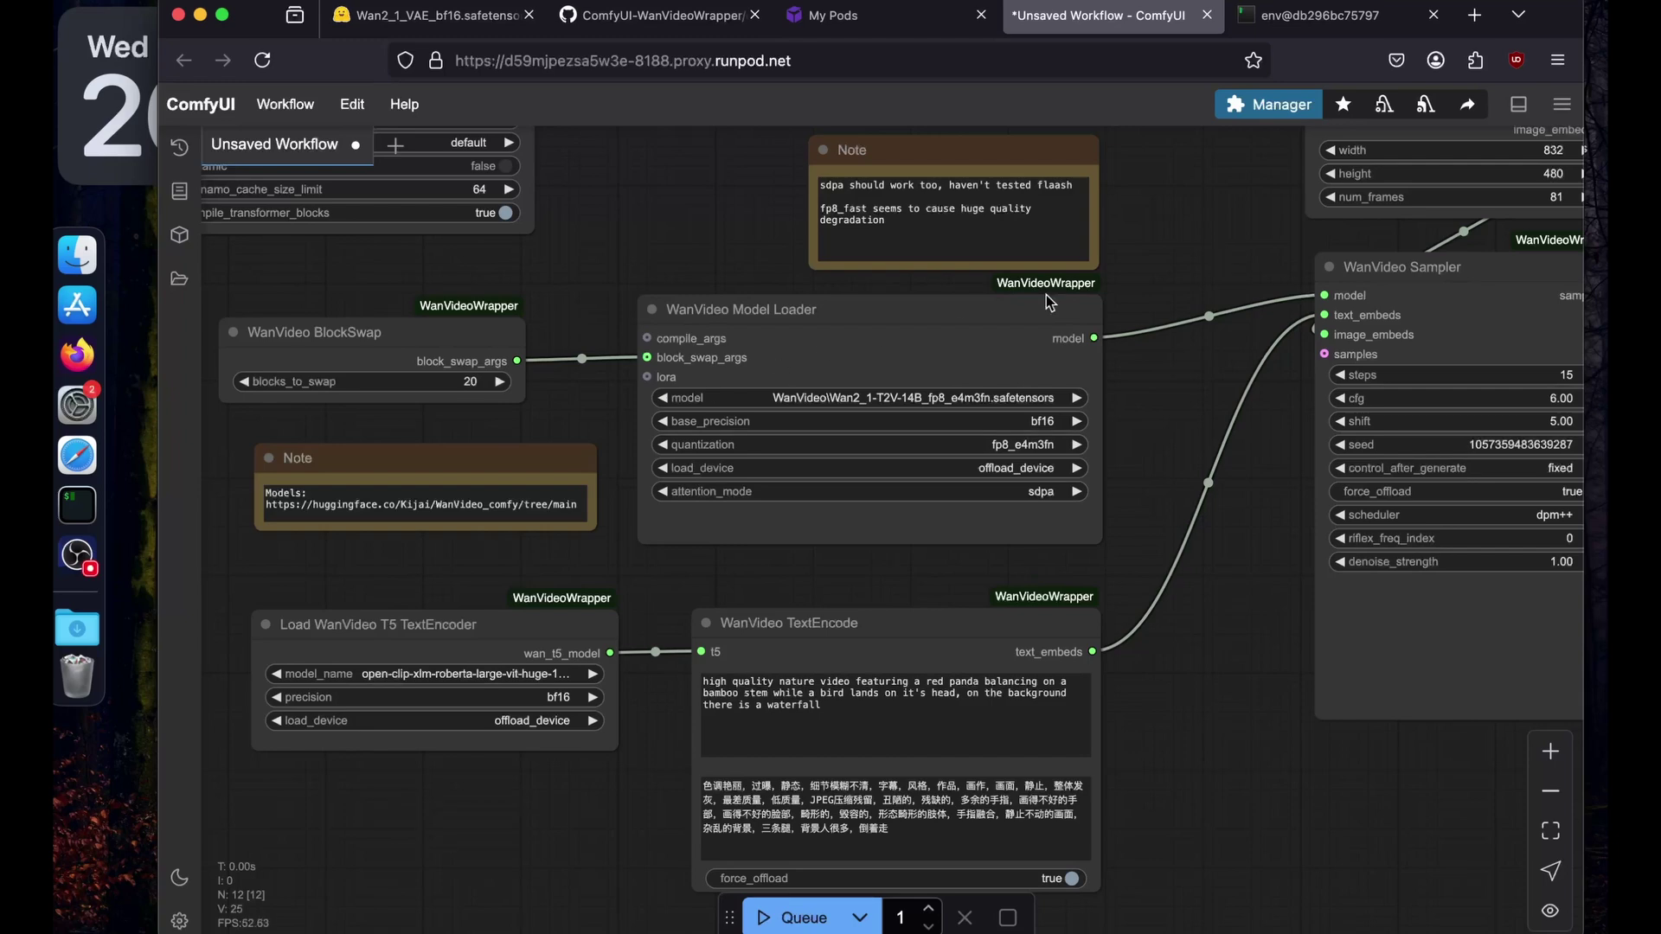
click(784, 329)
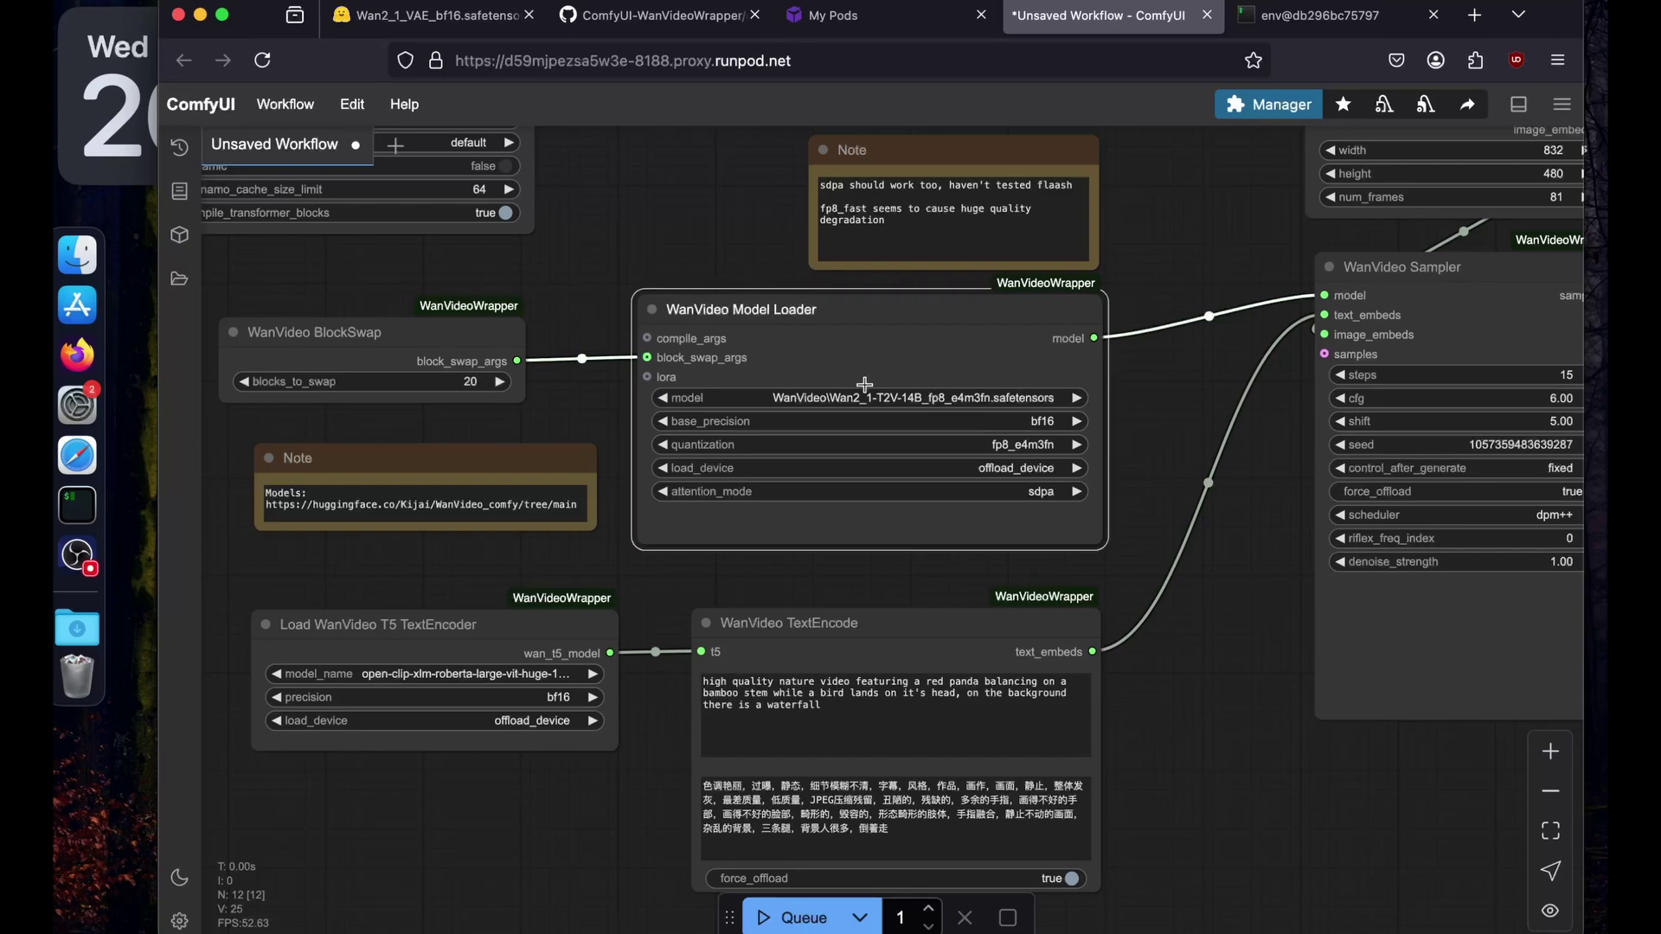
click(888, 400)
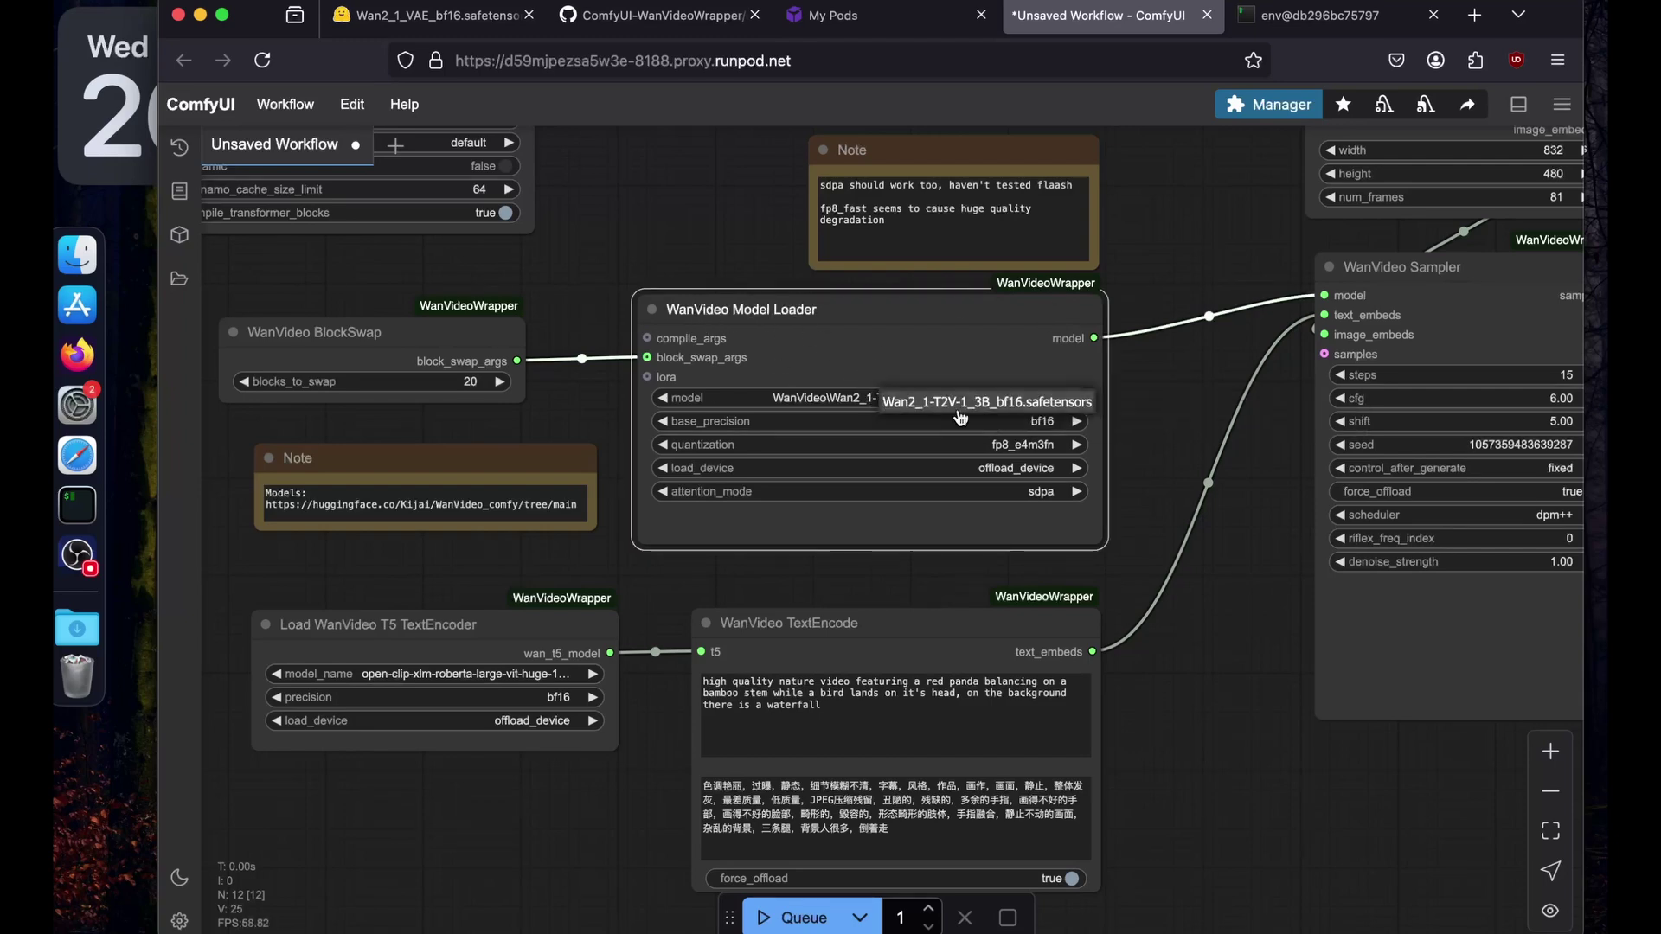
click(969, 405)
drag(1158, 480, 1091, 361)
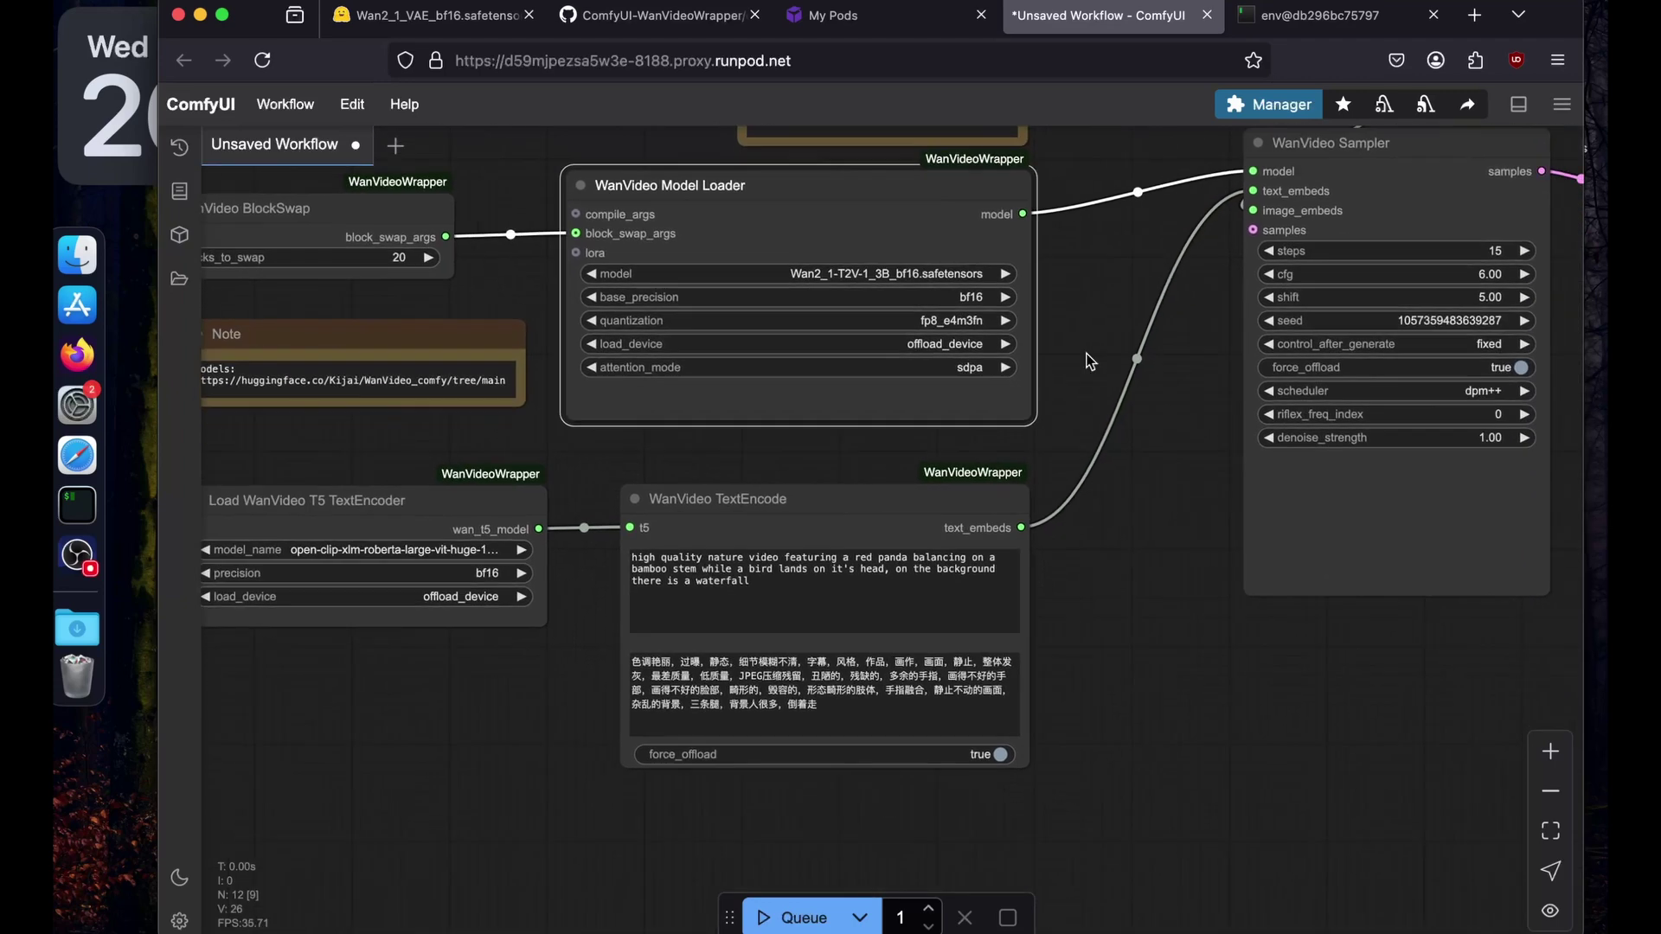
scroll(1360, 288, right, 5)
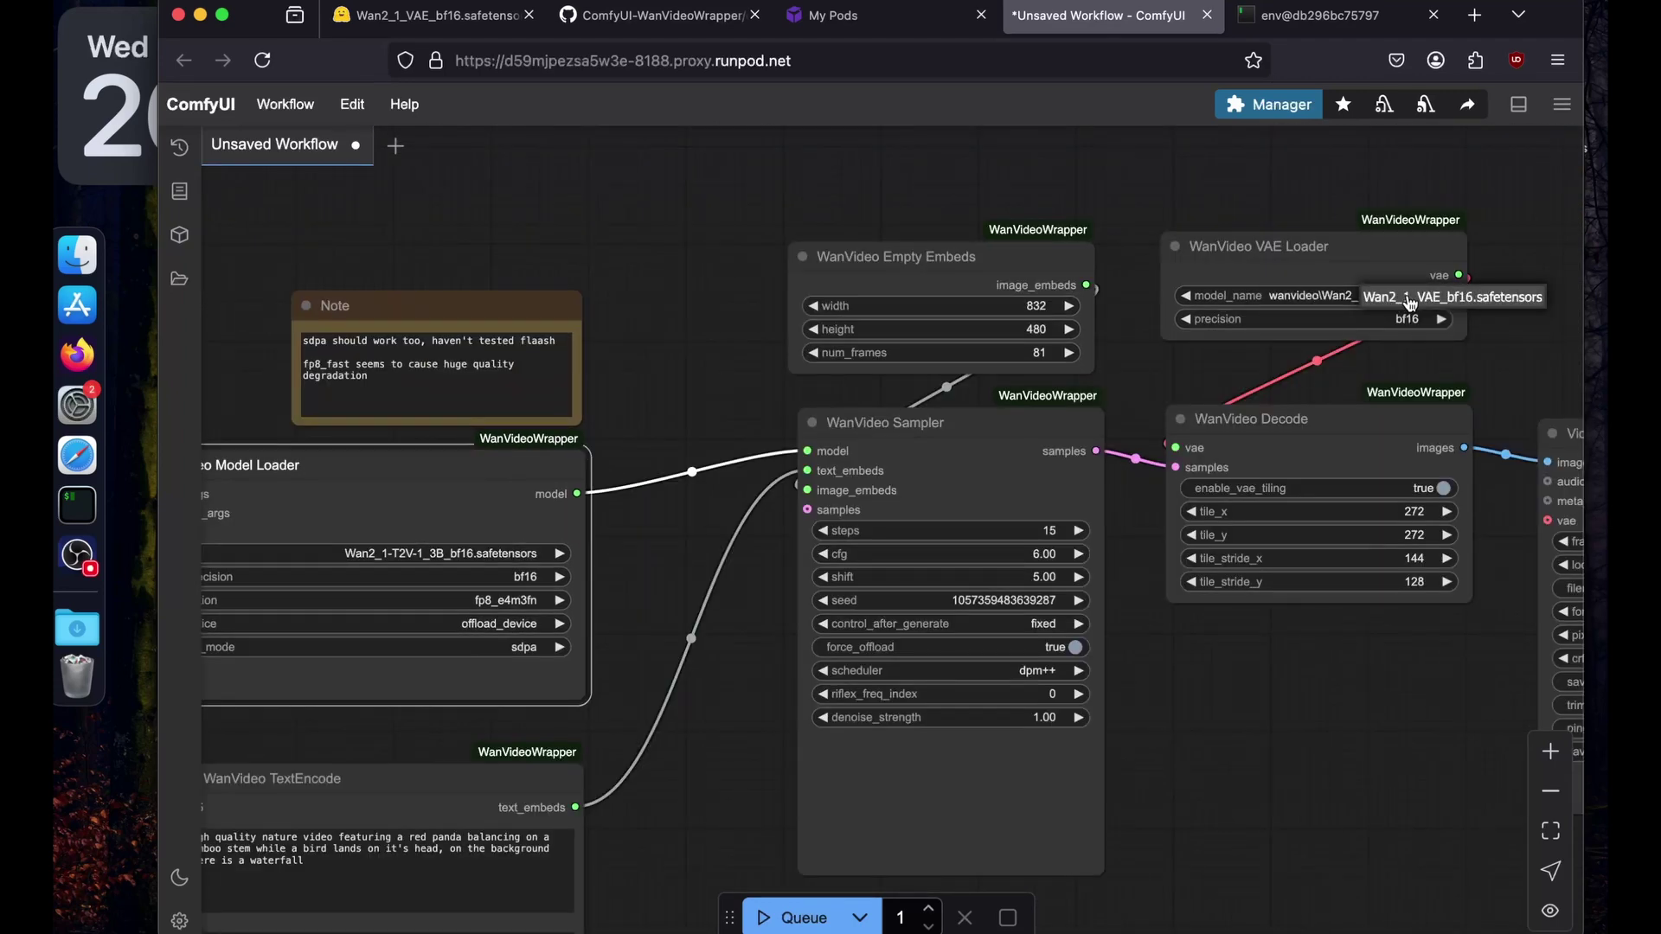
click(1371, 299)
- Queue the workflow from the prompt box and check the terminal for the run result
drag(1510, 342, 1499, 232)
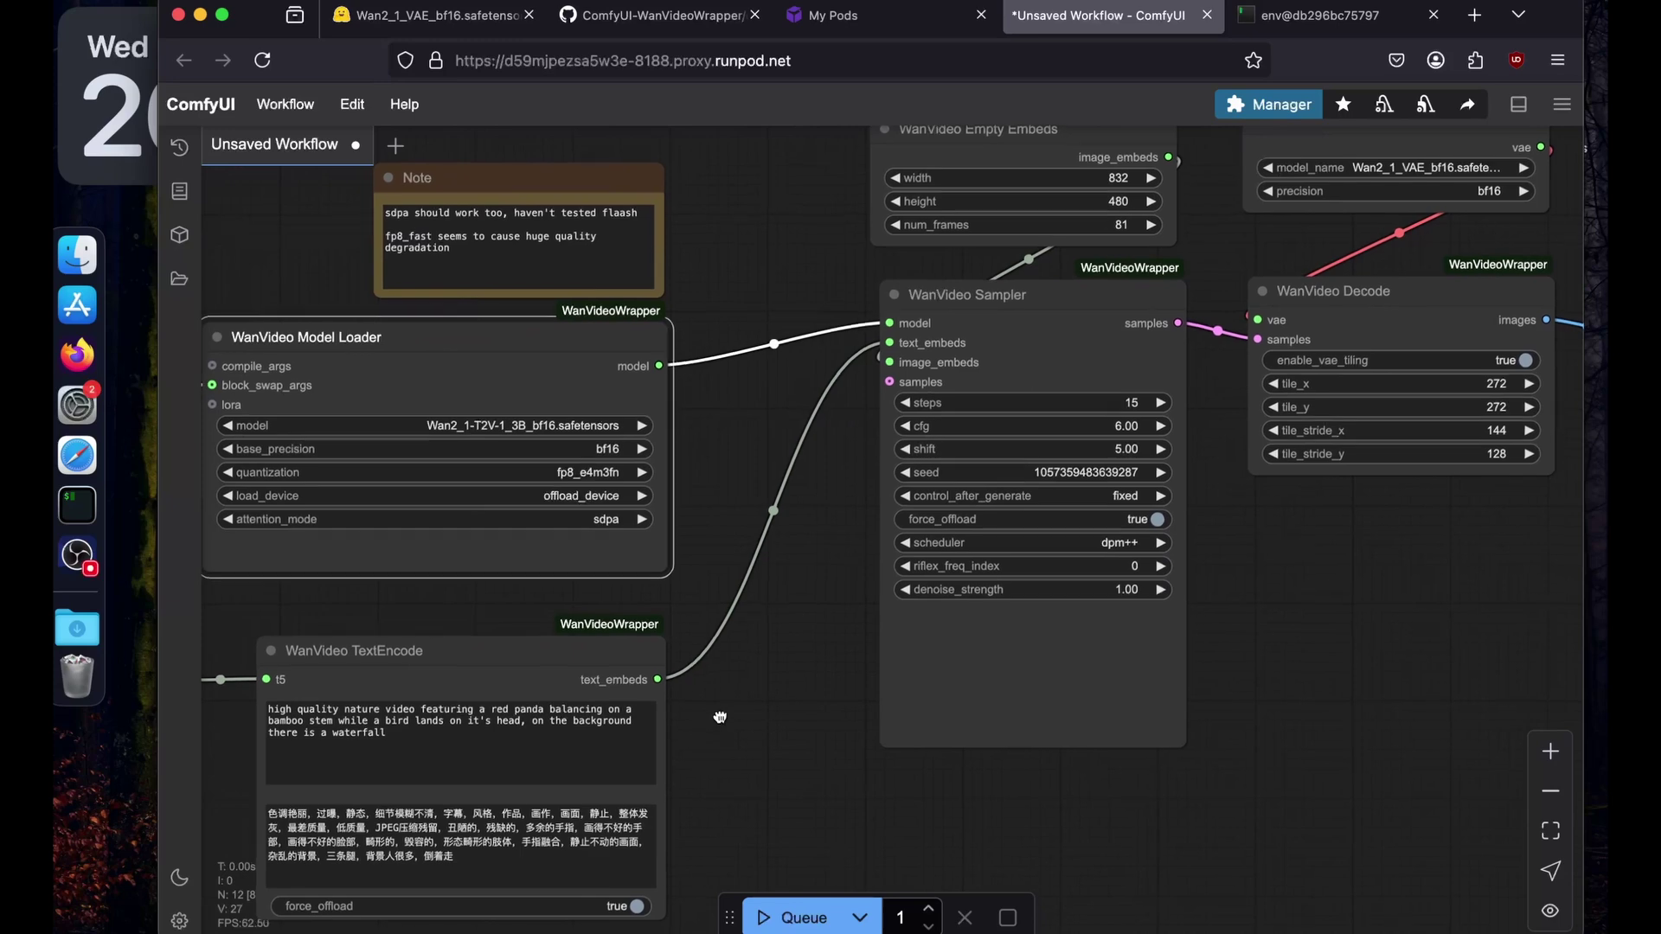
drag(701, 748, 788, 683)
click(554, 670)
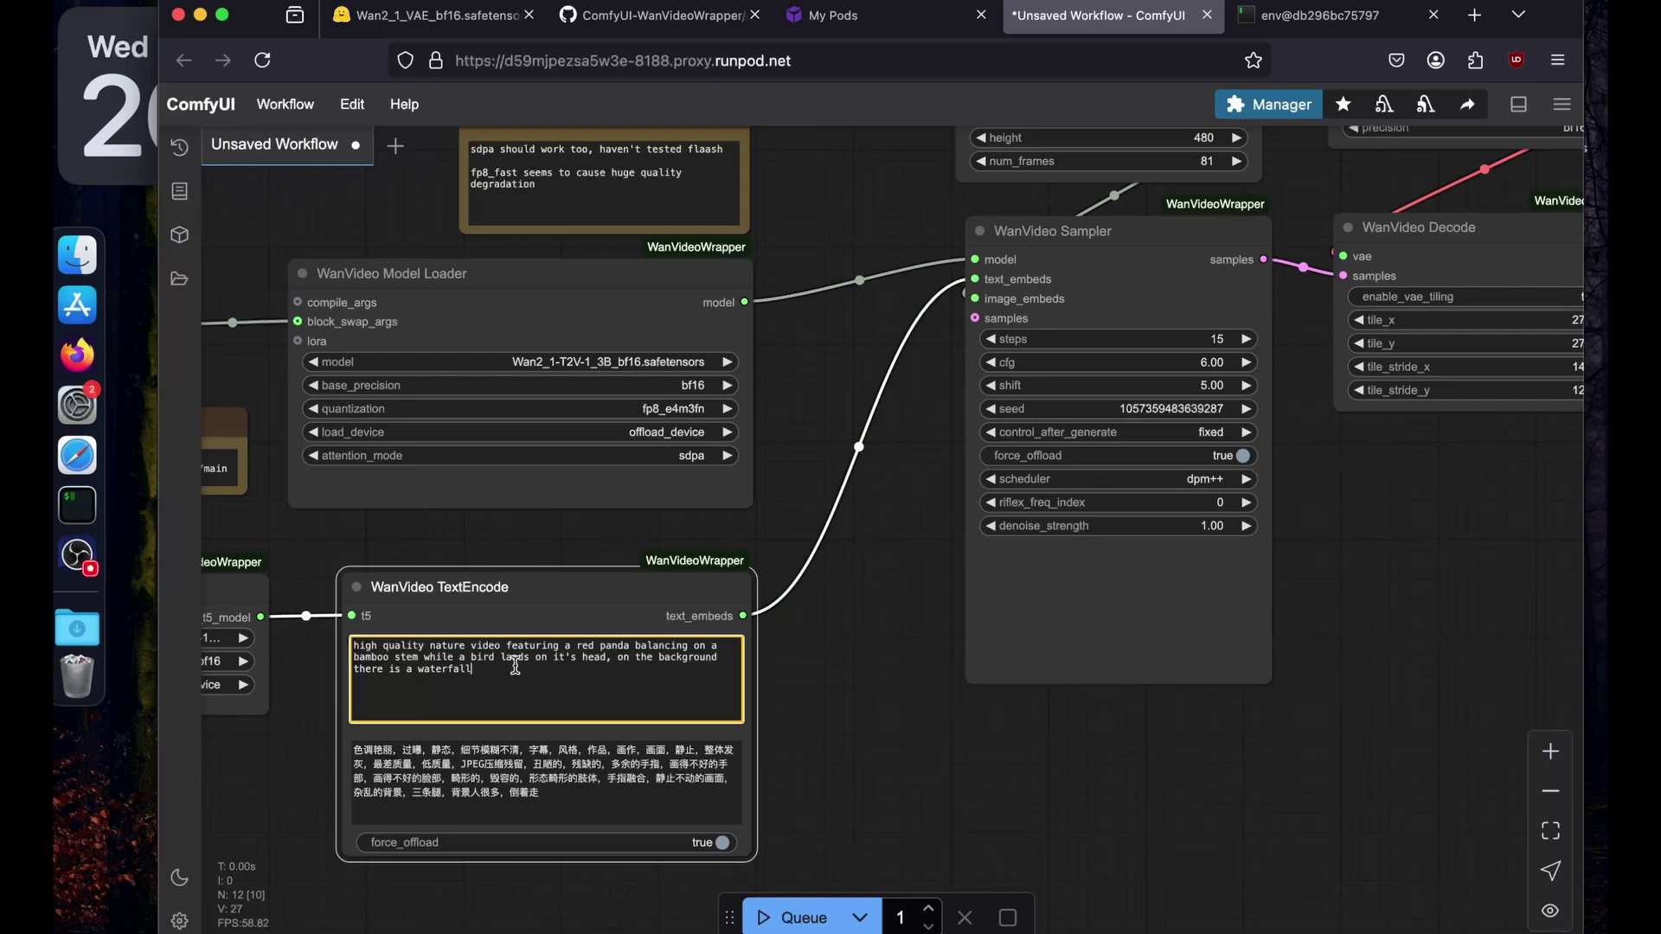
key(ctrl+Return)
key(ctrl+Tab)
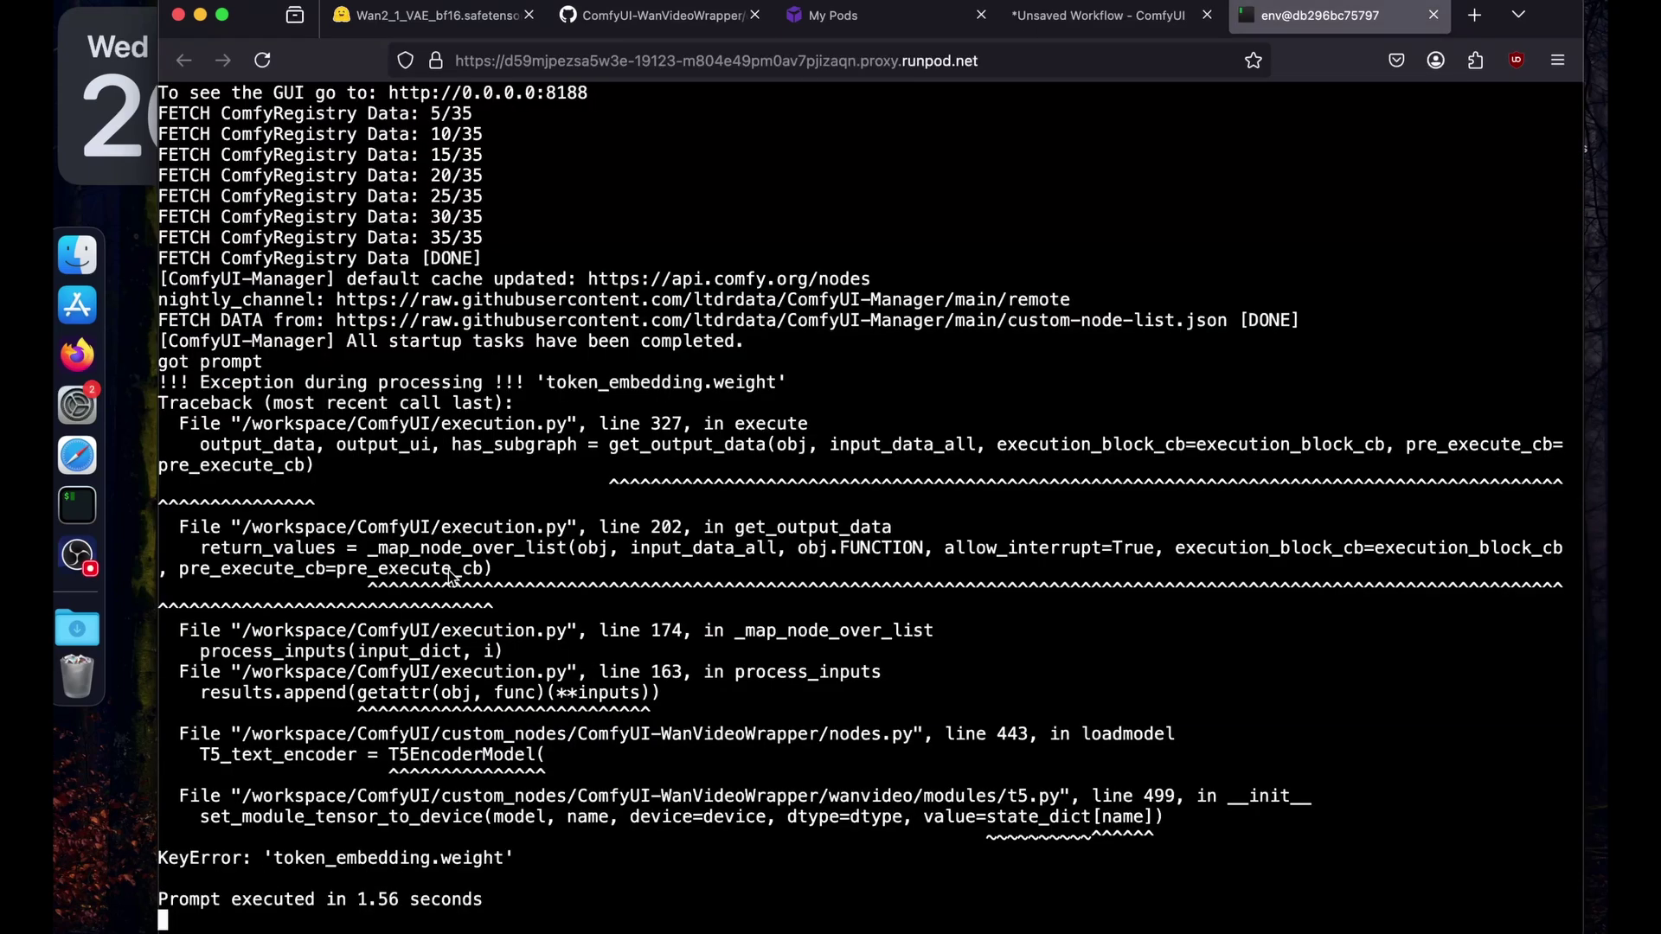
- Open the Wan2.1-T2V-1.3B repository's Files and versions list on Hugging Face
click(1083, 25)
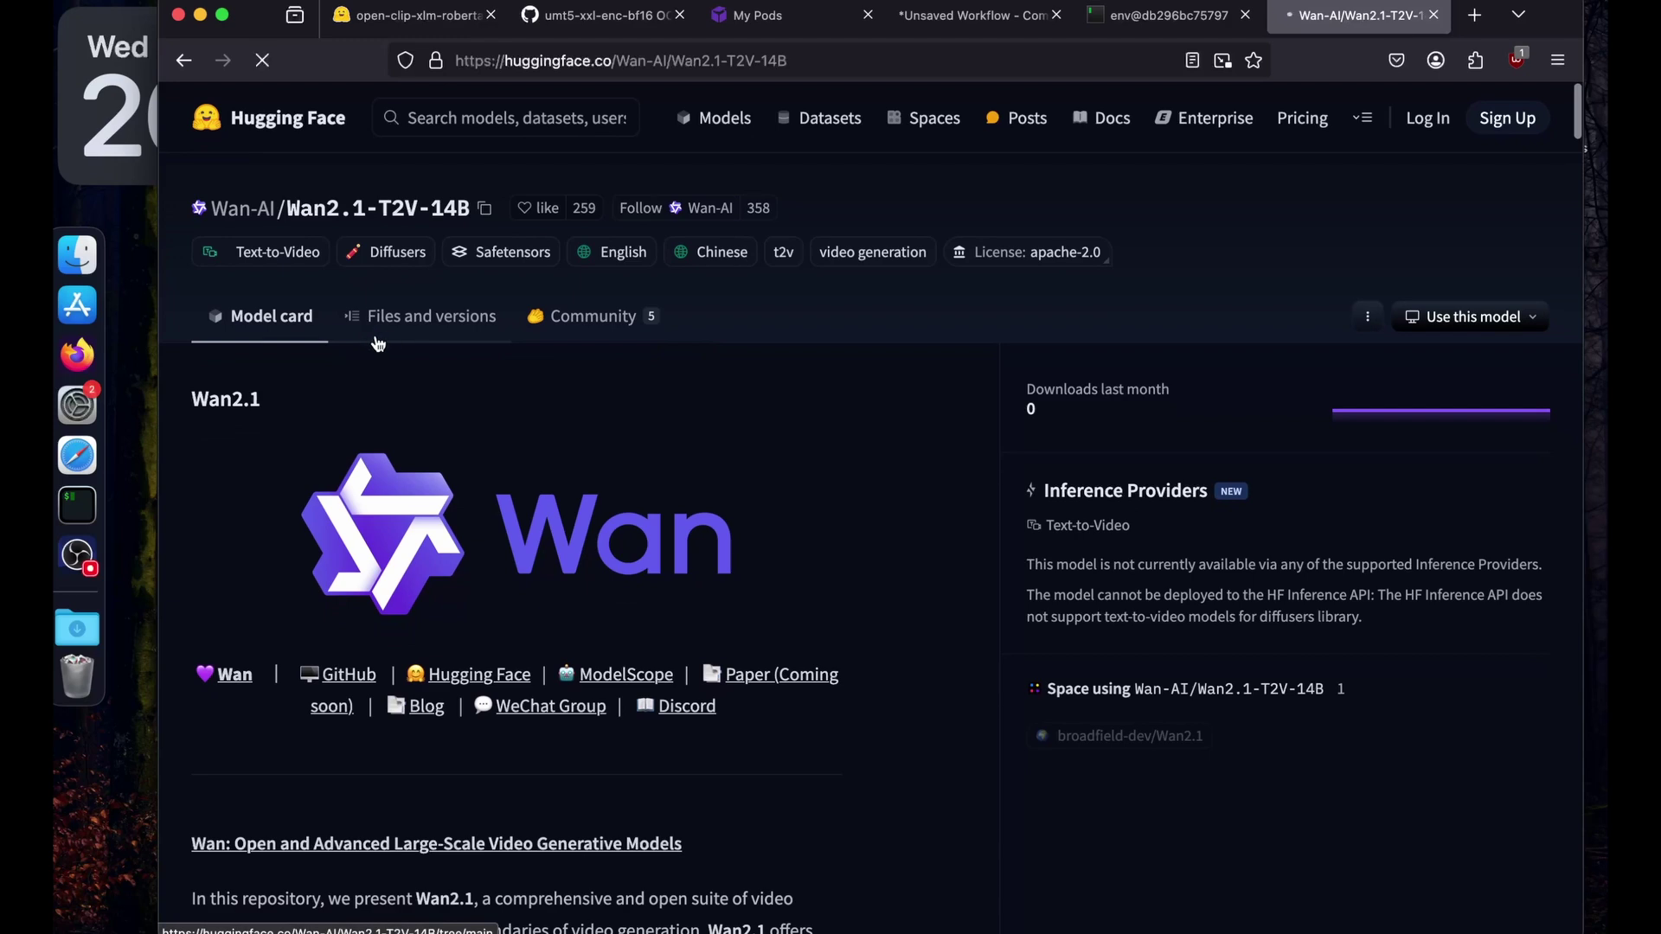
click(381, 337)
scroll(251, 484, down, 5)
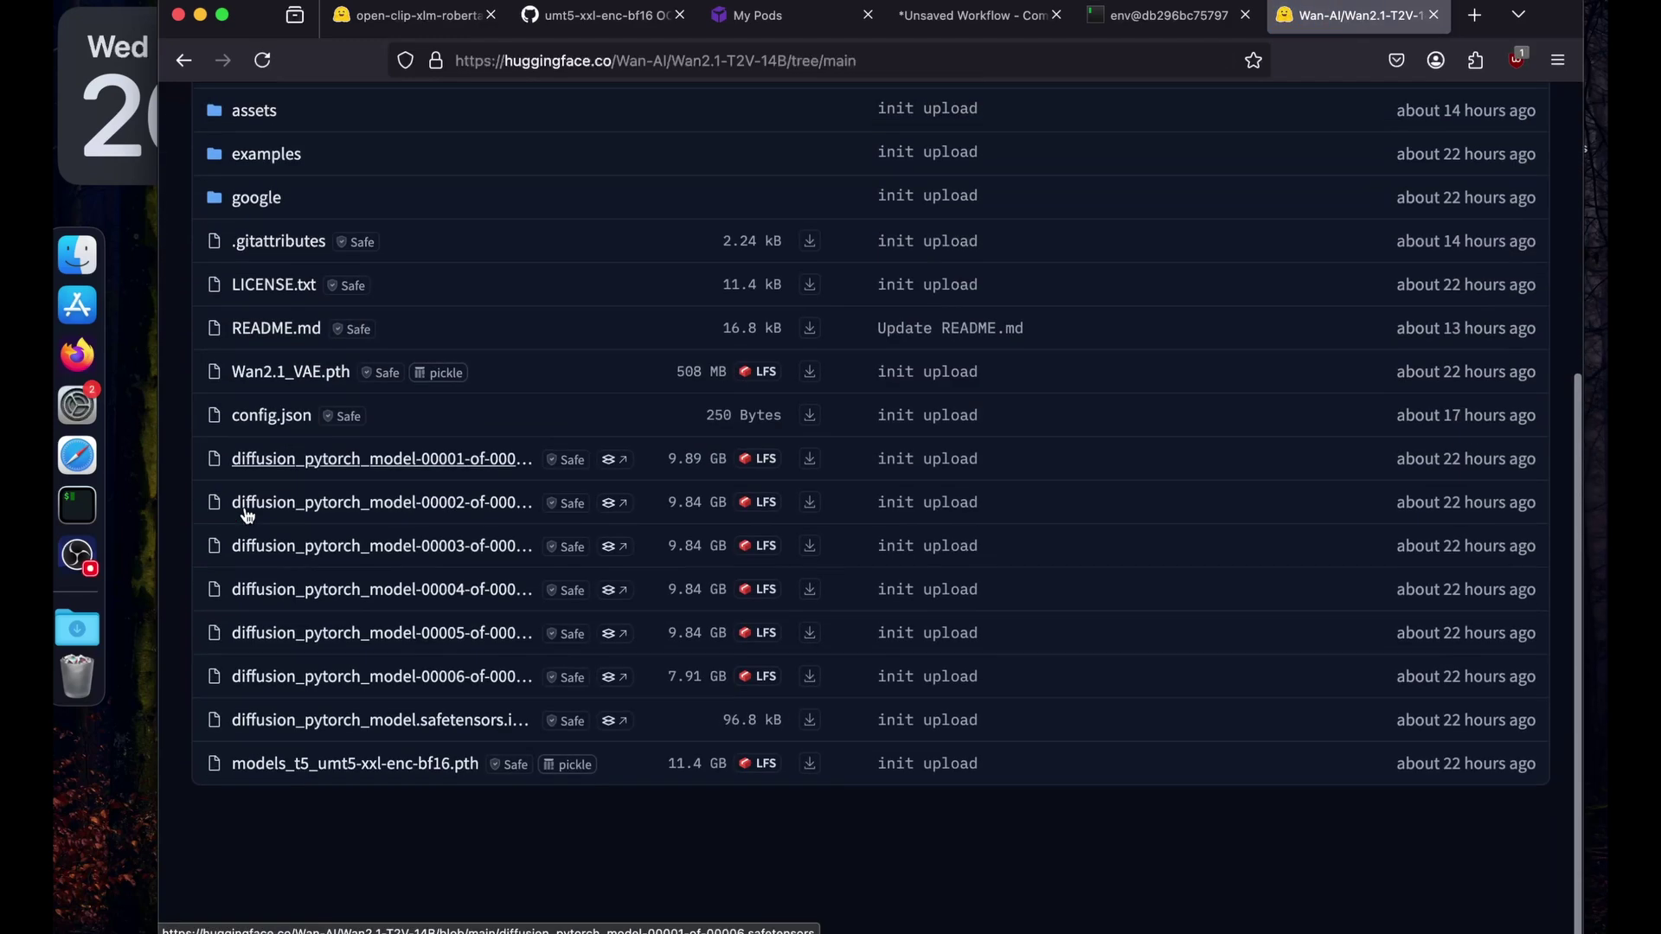
scroll(246, 515, up, 1)
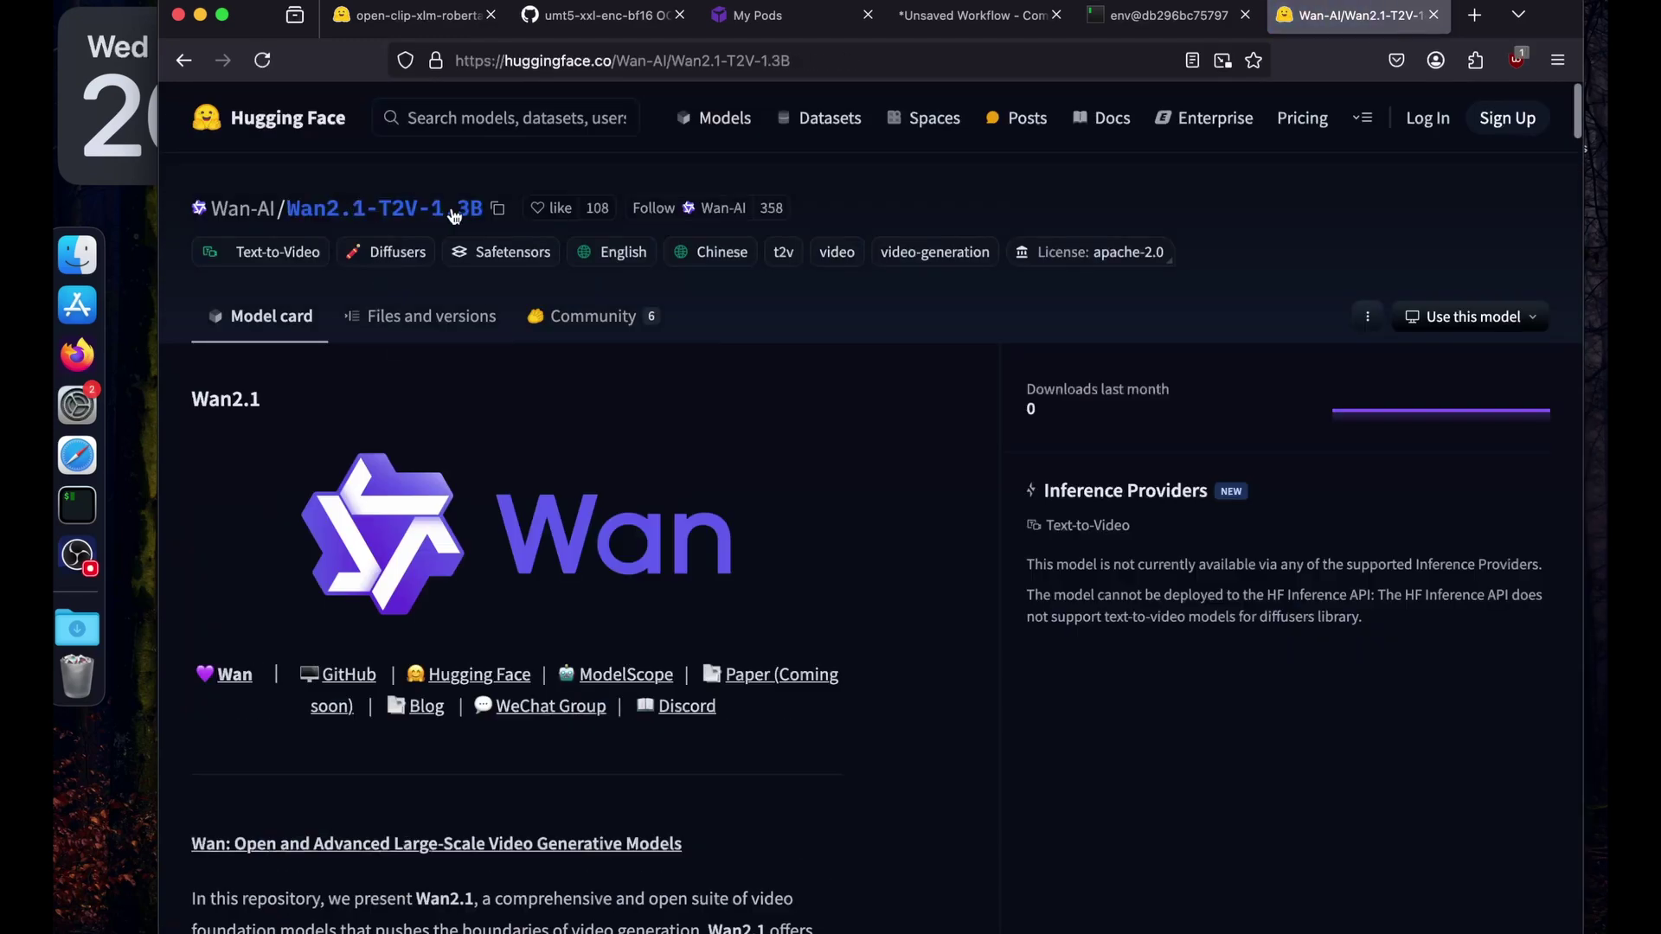
click(387, 319)
scroll(360, 519, down, 1)
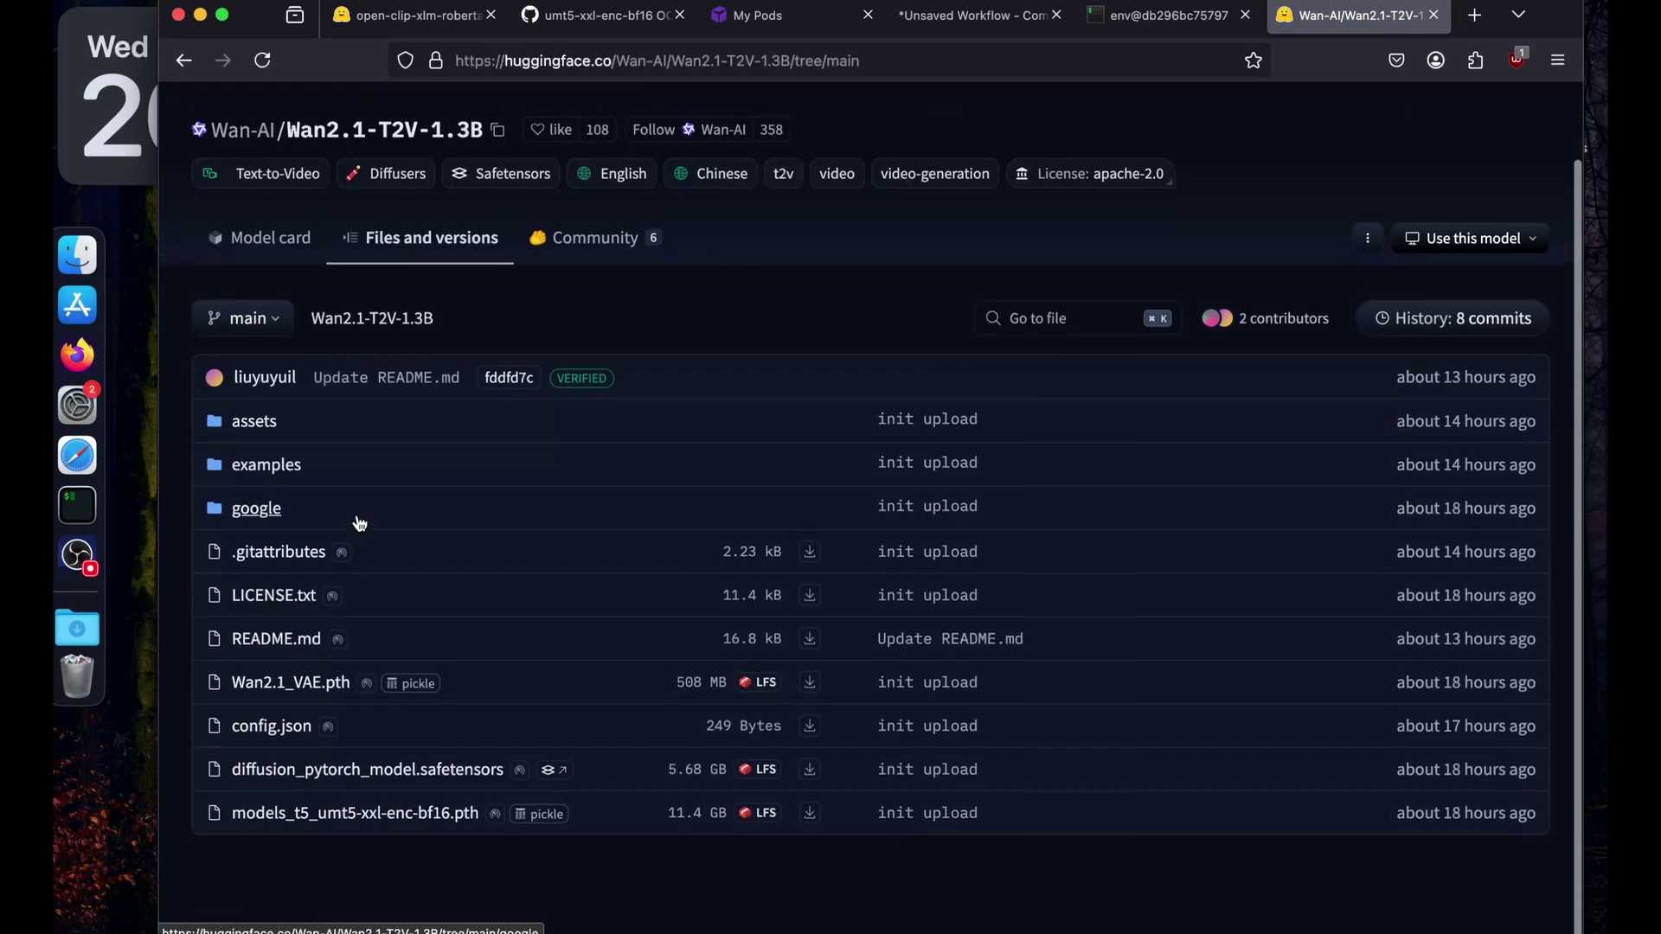
- Copy the models_t5_umt5-xxl-enc-bf16.pth download link and return to the pod terminal
click(316, 822)
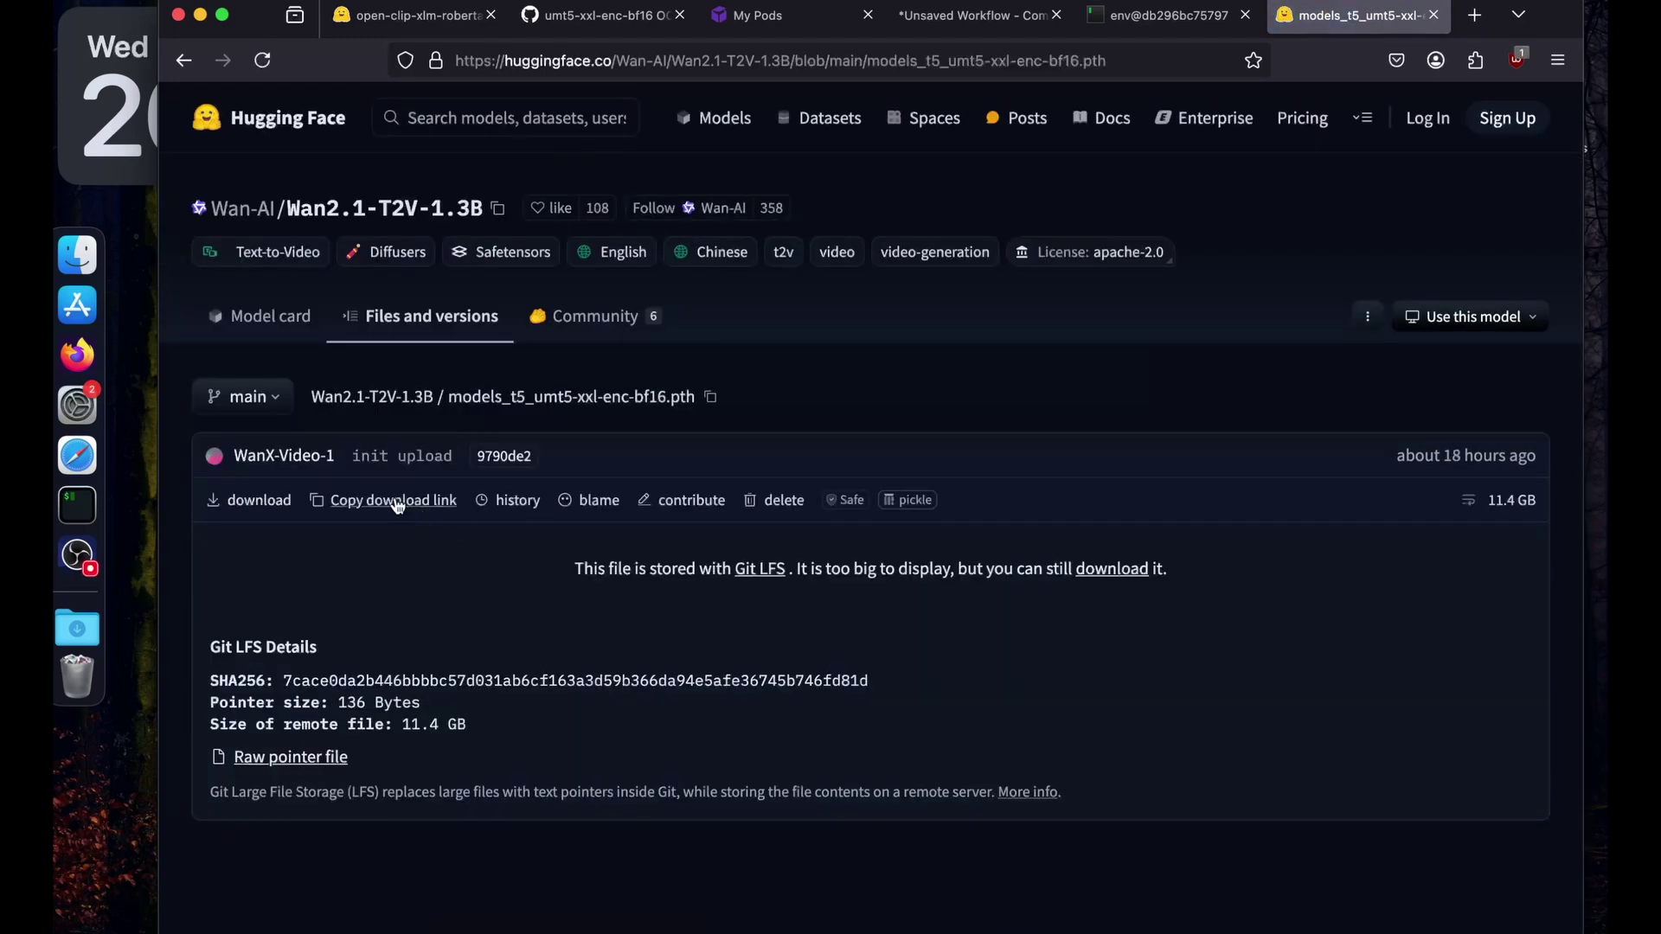
click(394, 501)
click(1164, 19)
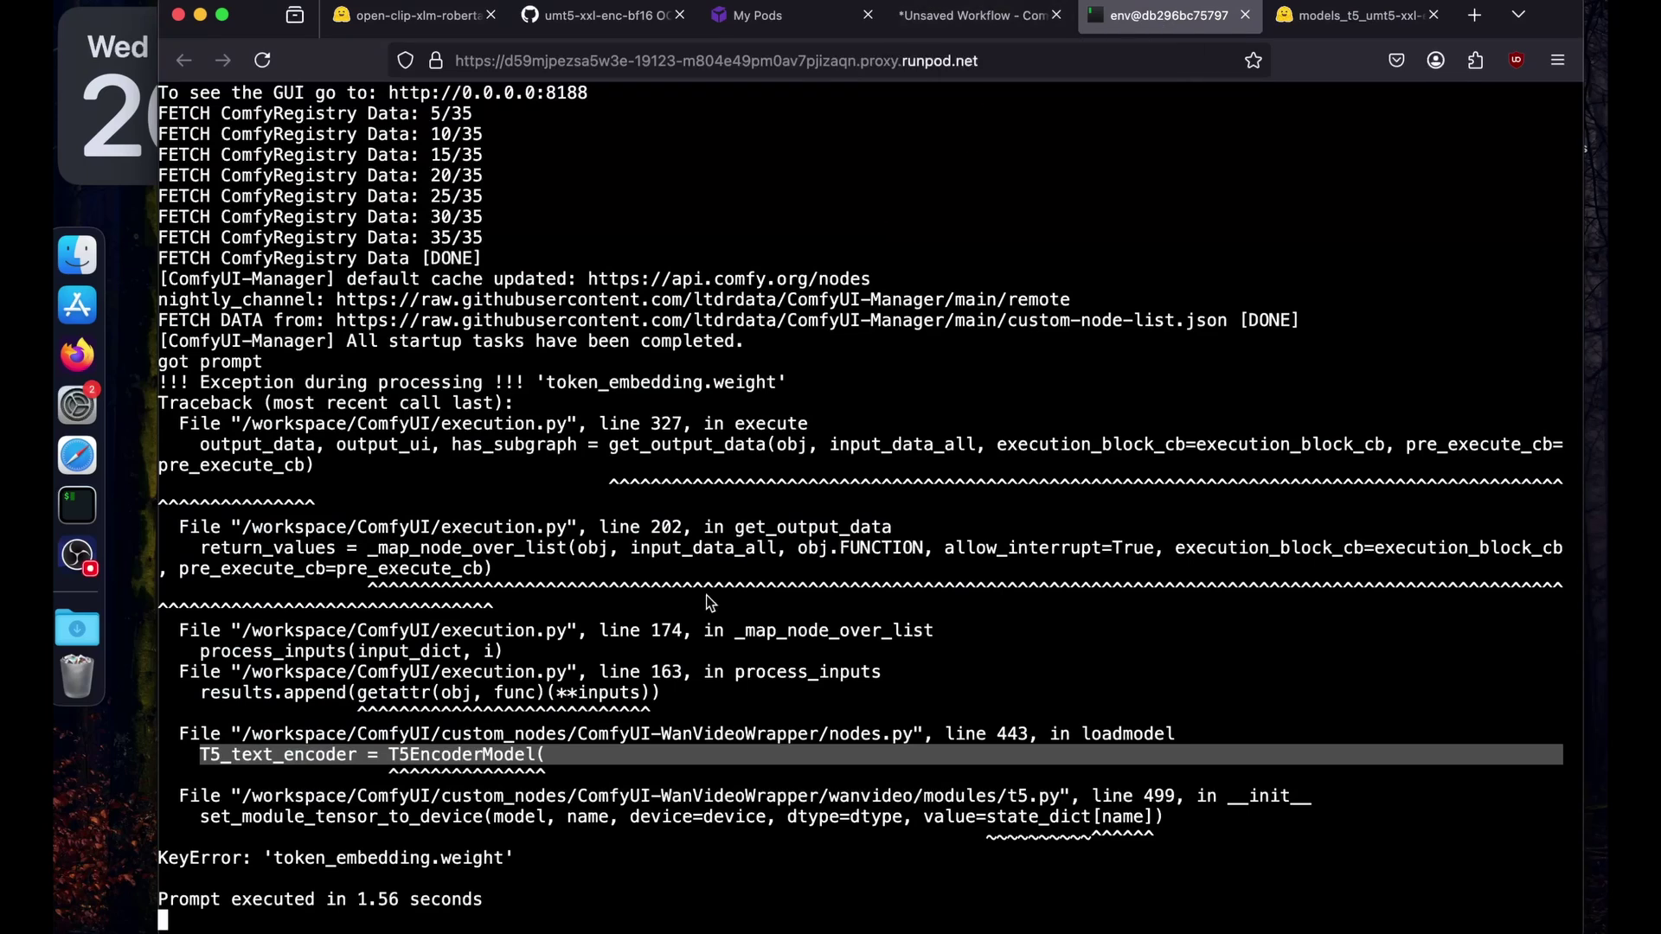
click(638, 685)
- Stop ComfyUI and wget models_t5_umt5-xxl-enc-bf16.pth into models/text_encoders, checking its size
key(ctrl+c)
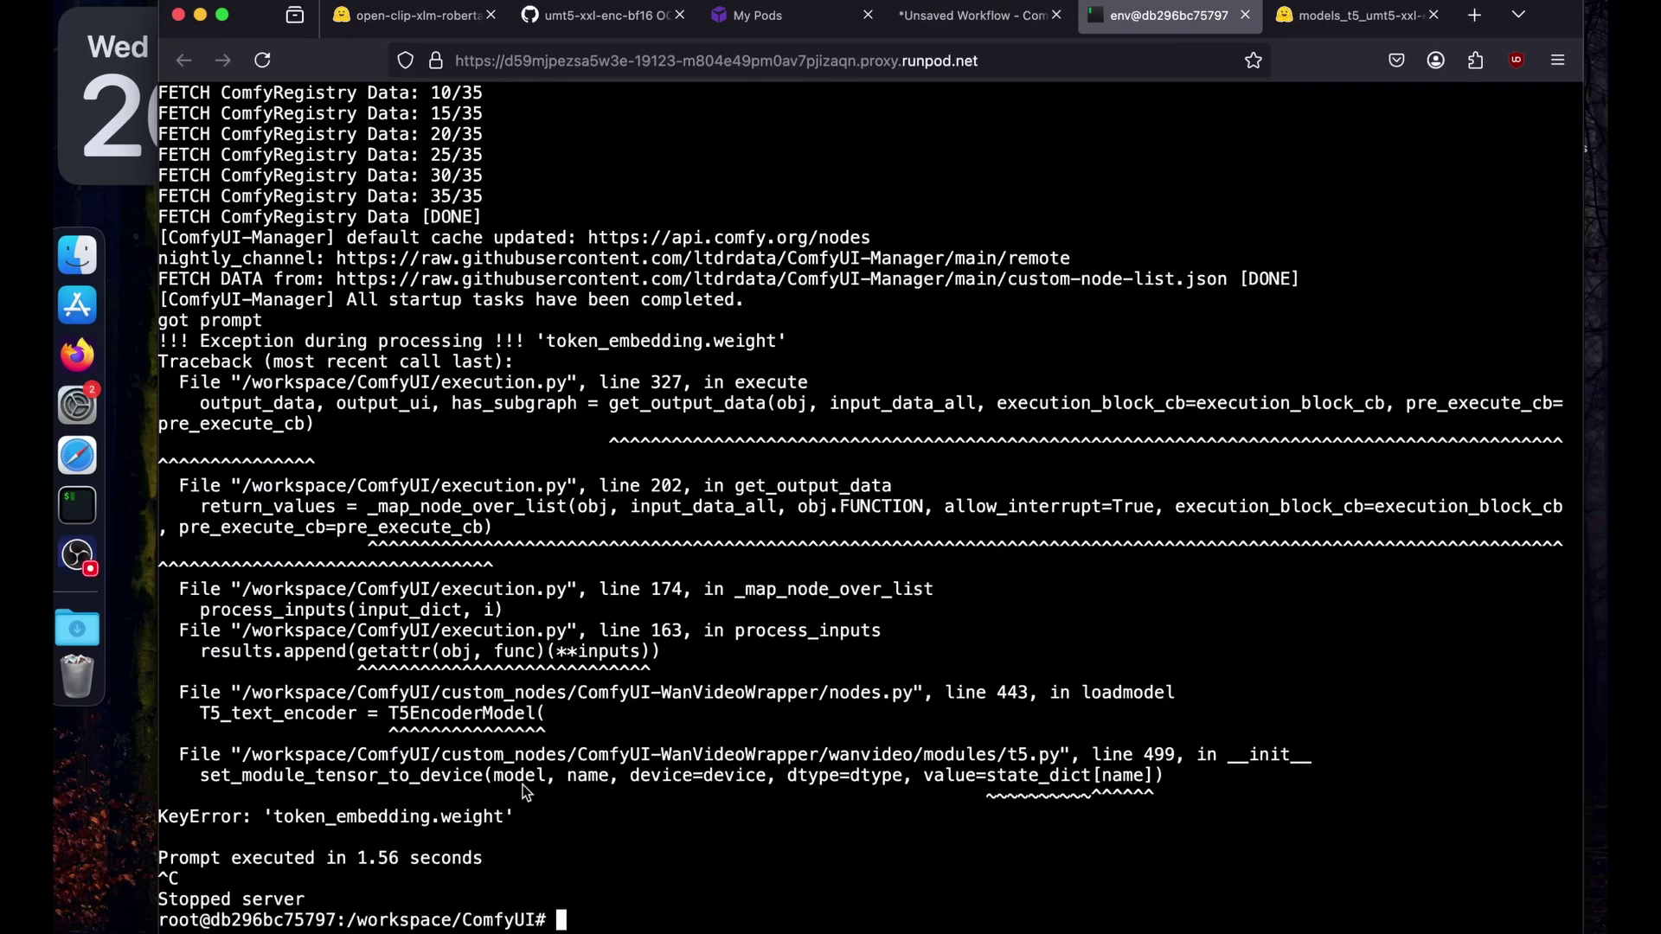
text(cd models/text)
key(Tab)
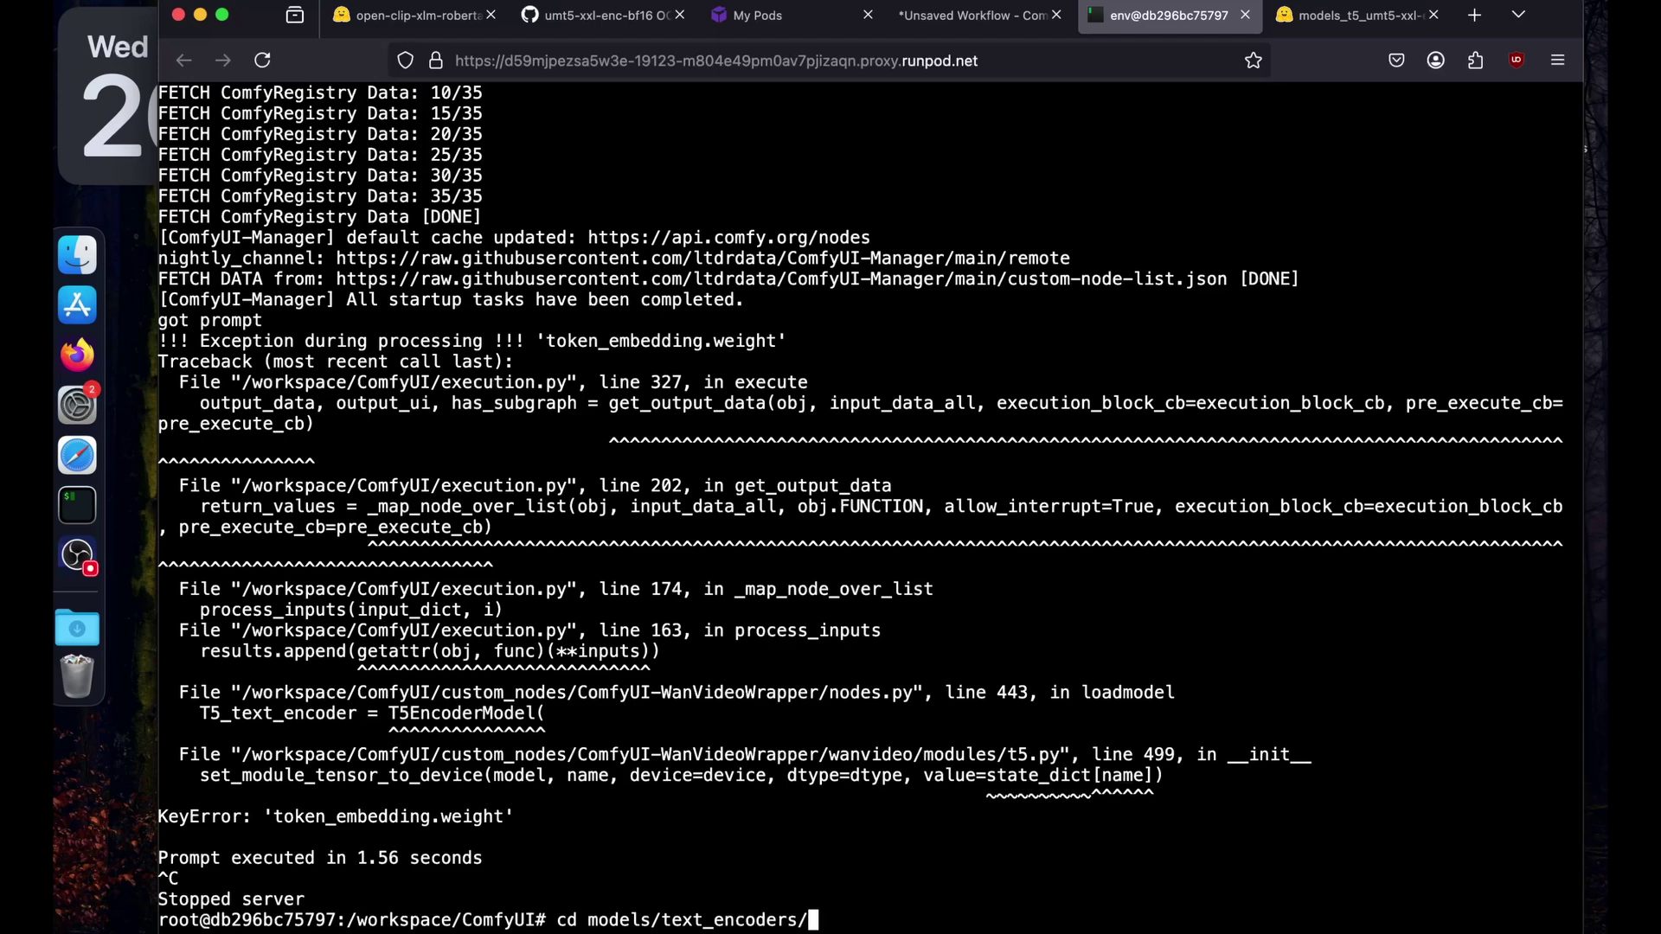
key(Return)
text(wget)
key(super+v)
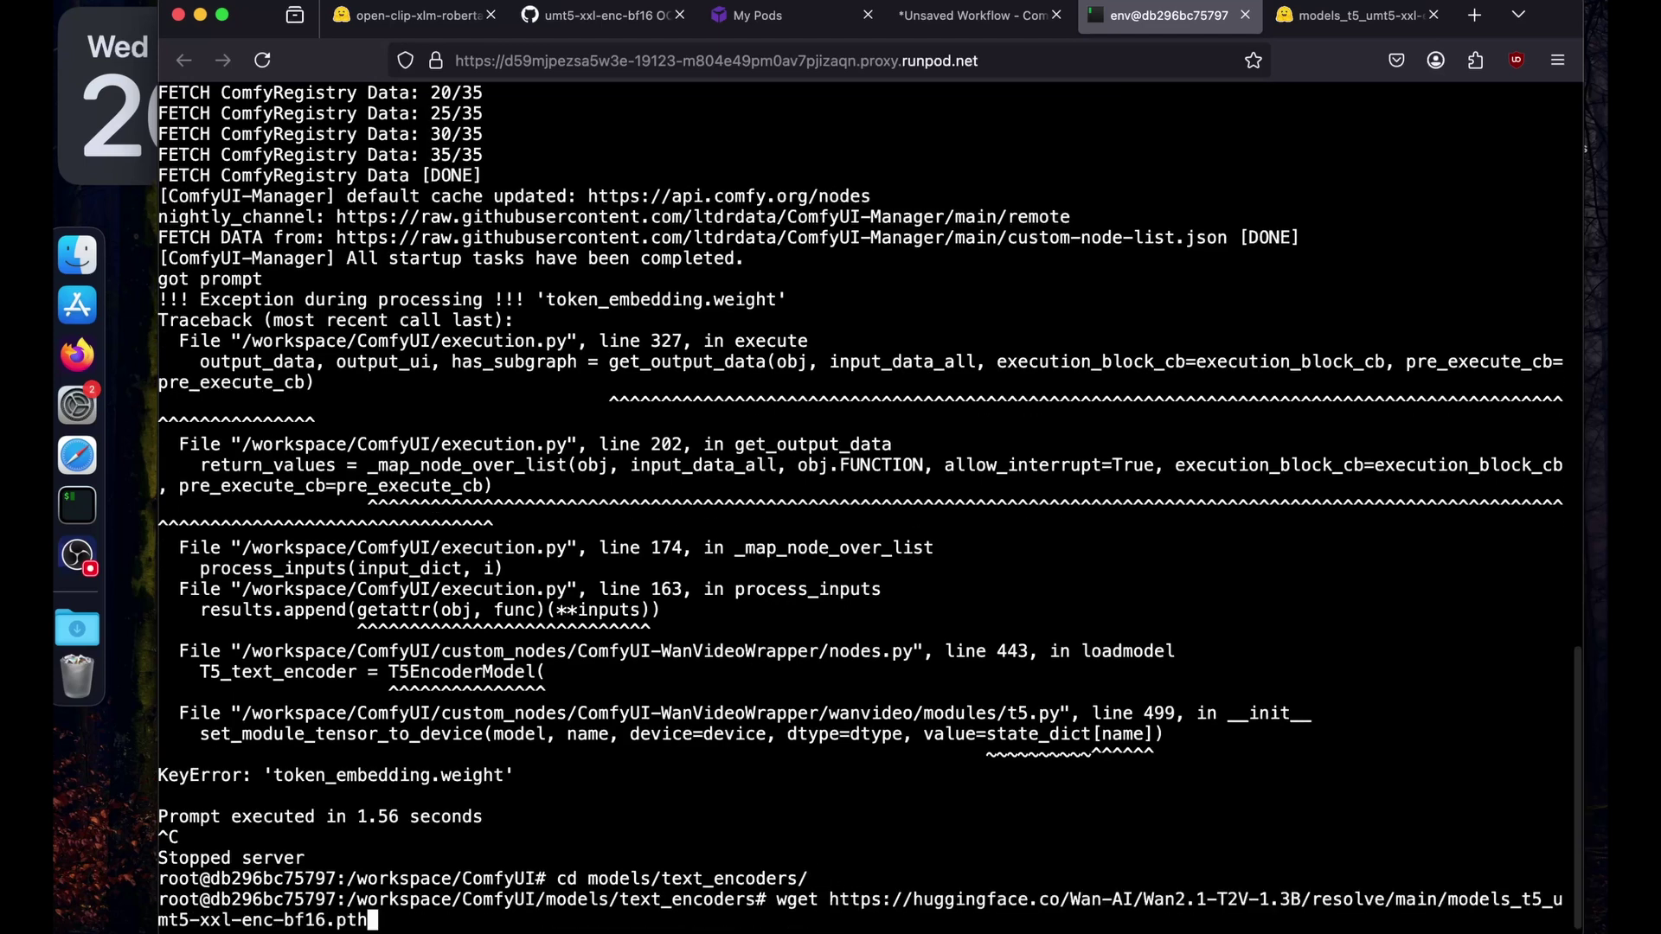
key(Return)
key(ctrl+Tab)
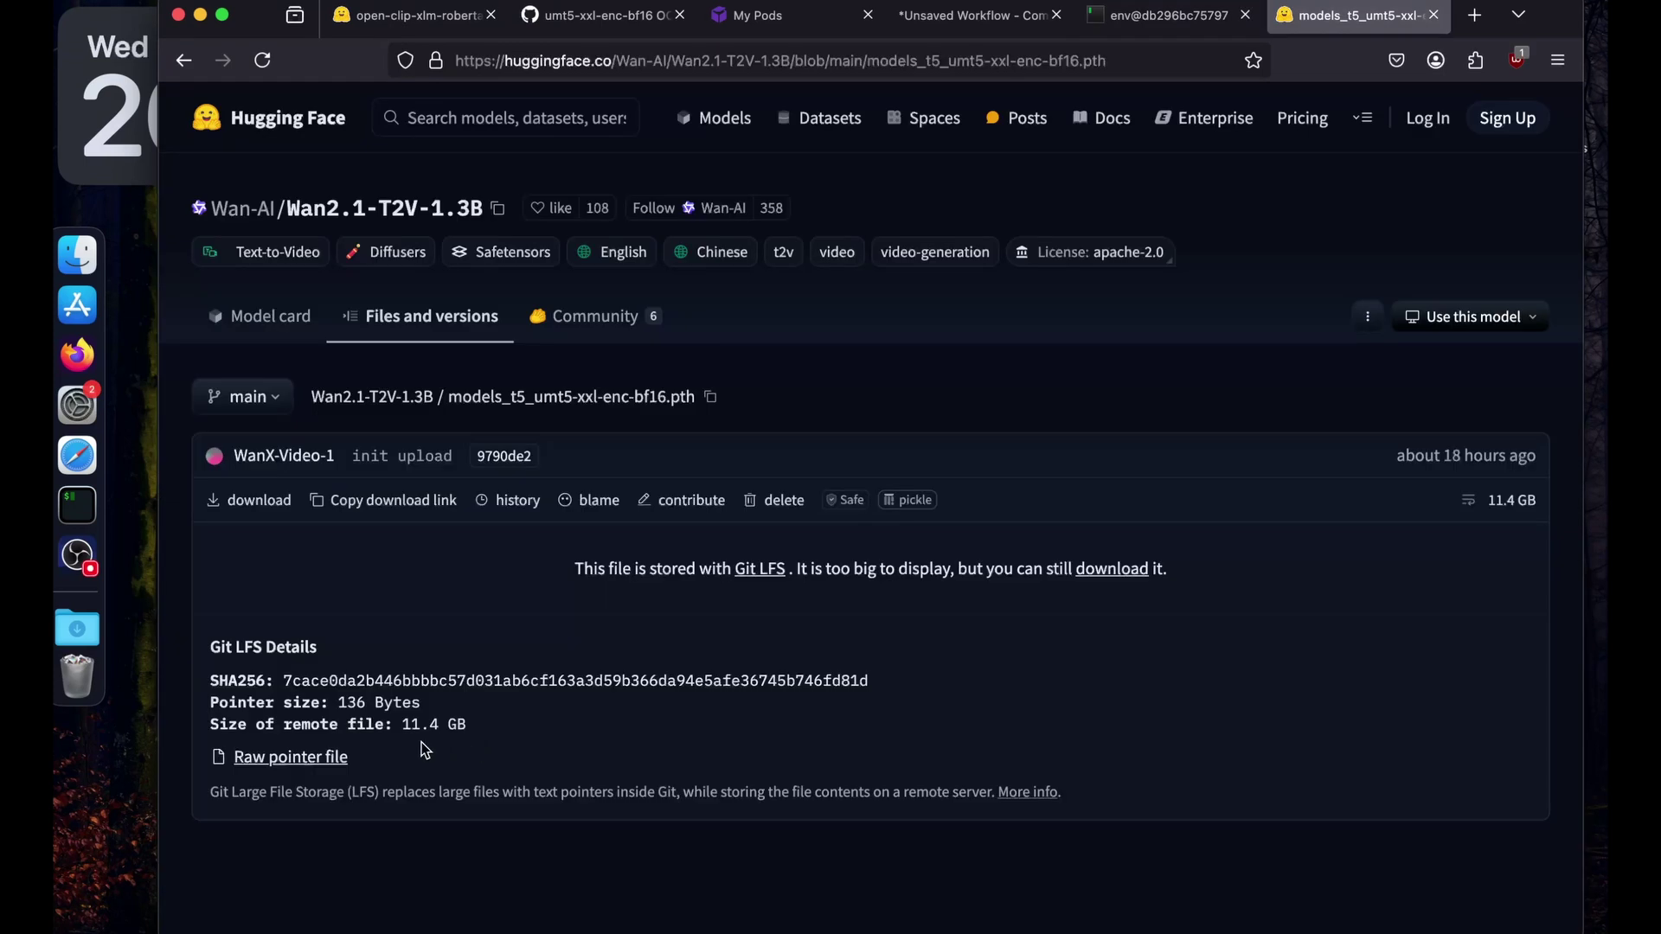
drag(456, 725, 413, 725)
click(1159, 16)
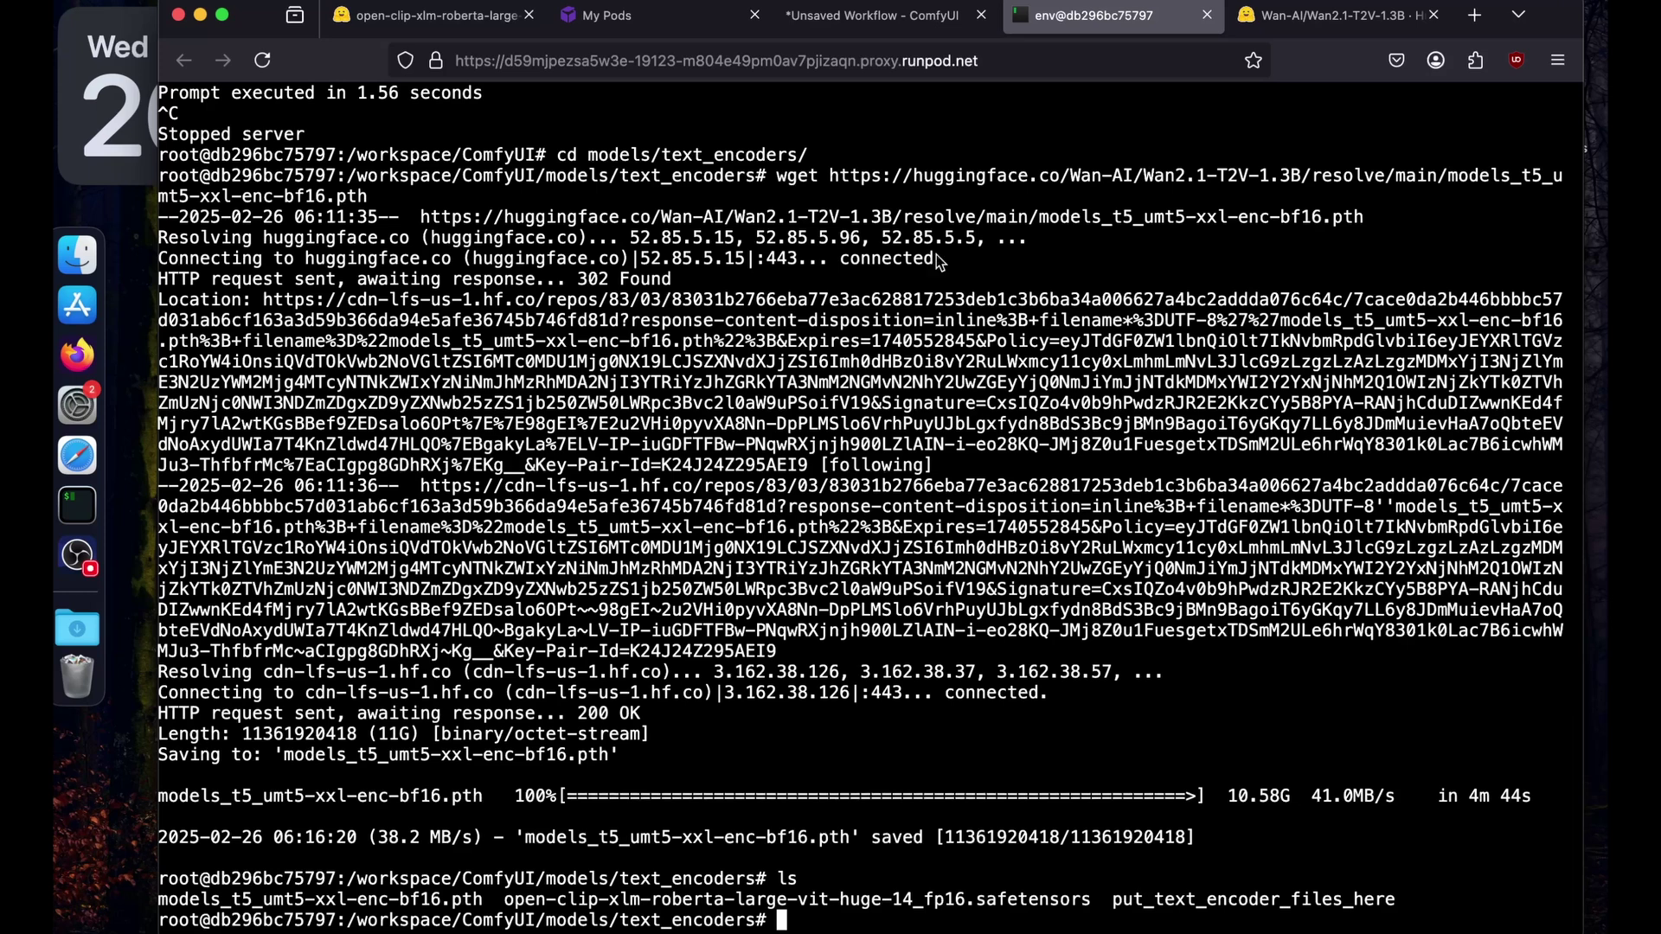
- Delete the unused open-clip text encoder file with rm
text(rm)
double_click(537, 902)
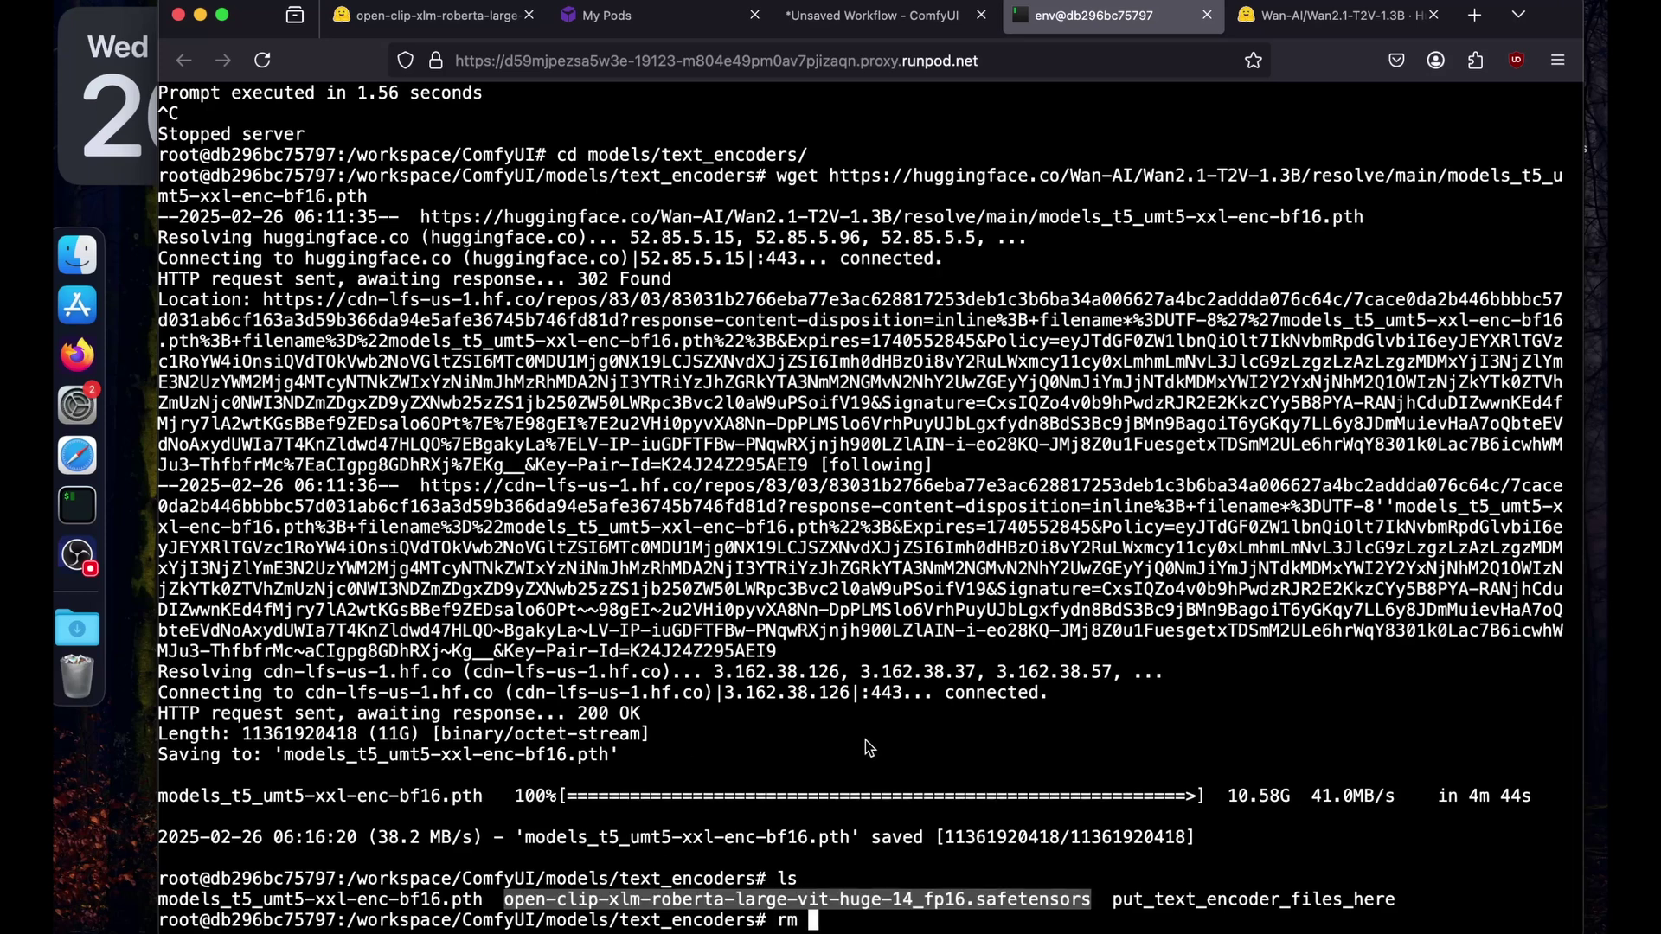
key(super+v)
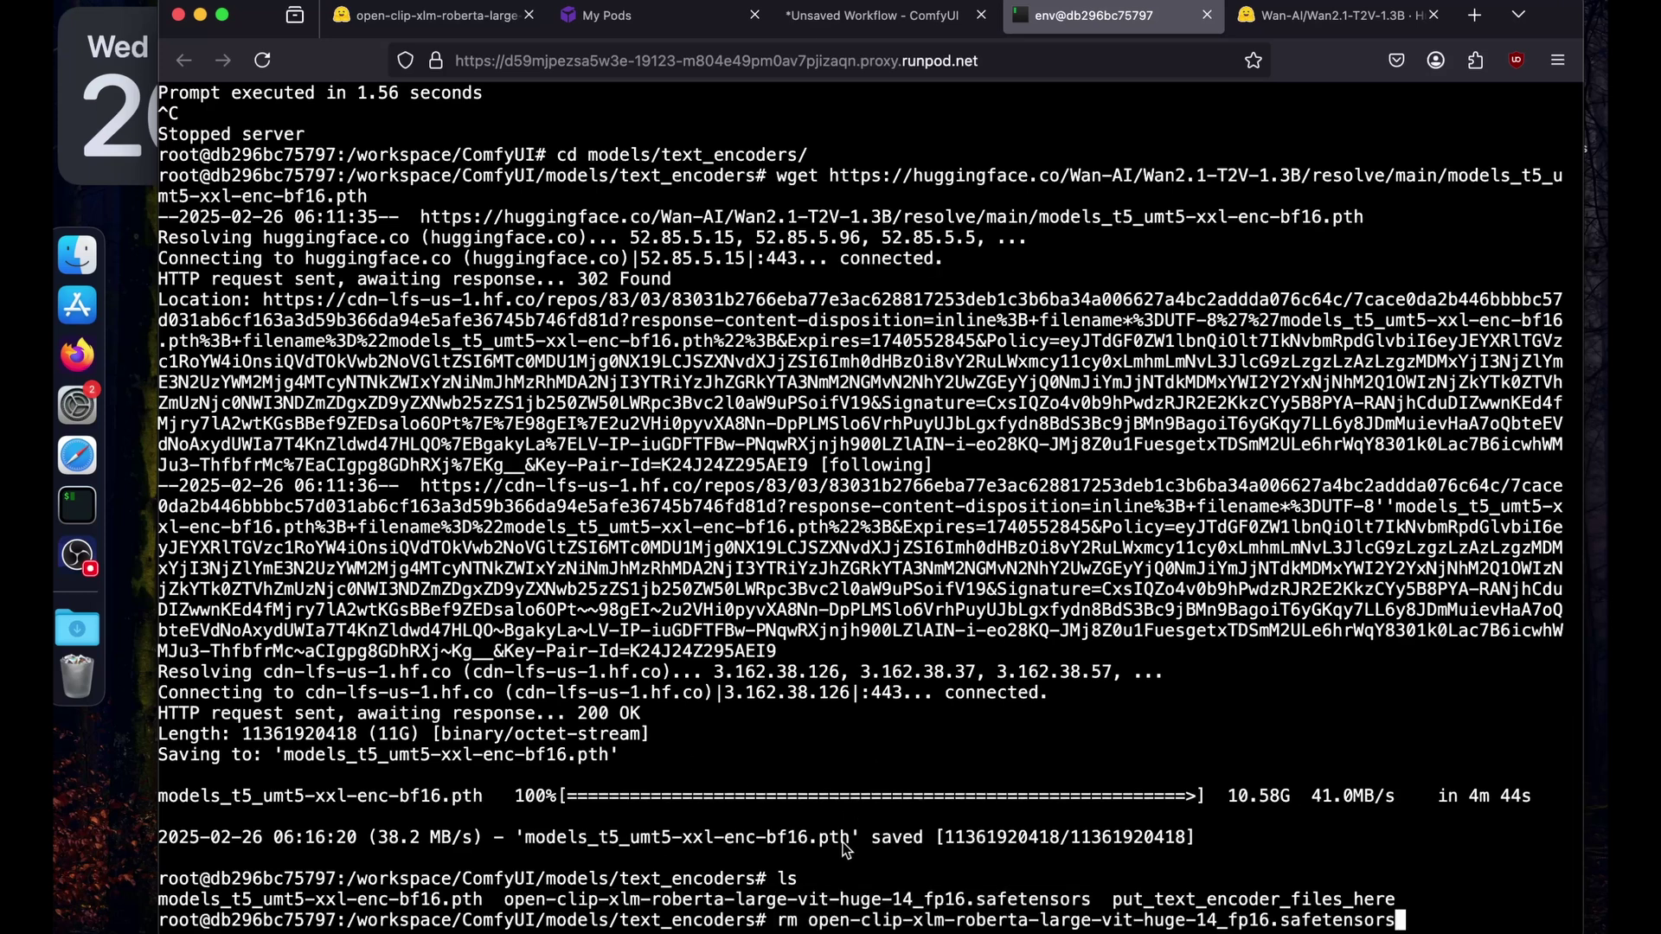
key(Return)
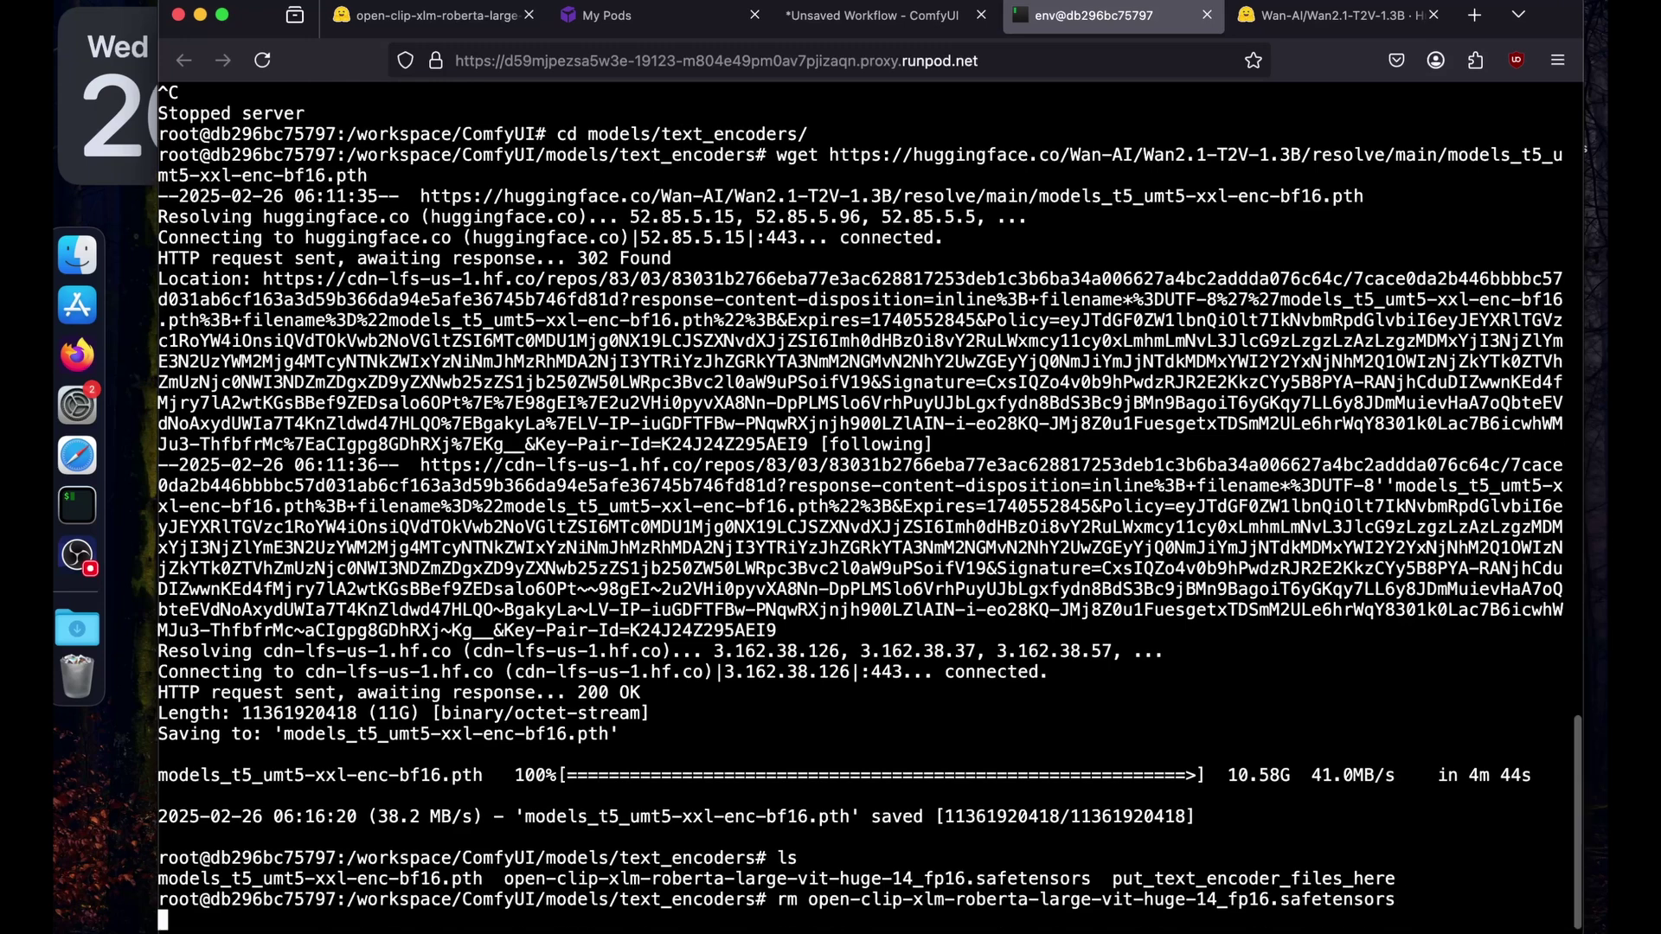
- Return to the ComfyUI folder and relaunch the server with python main.py --listen
text(cd ..)
key(Return)
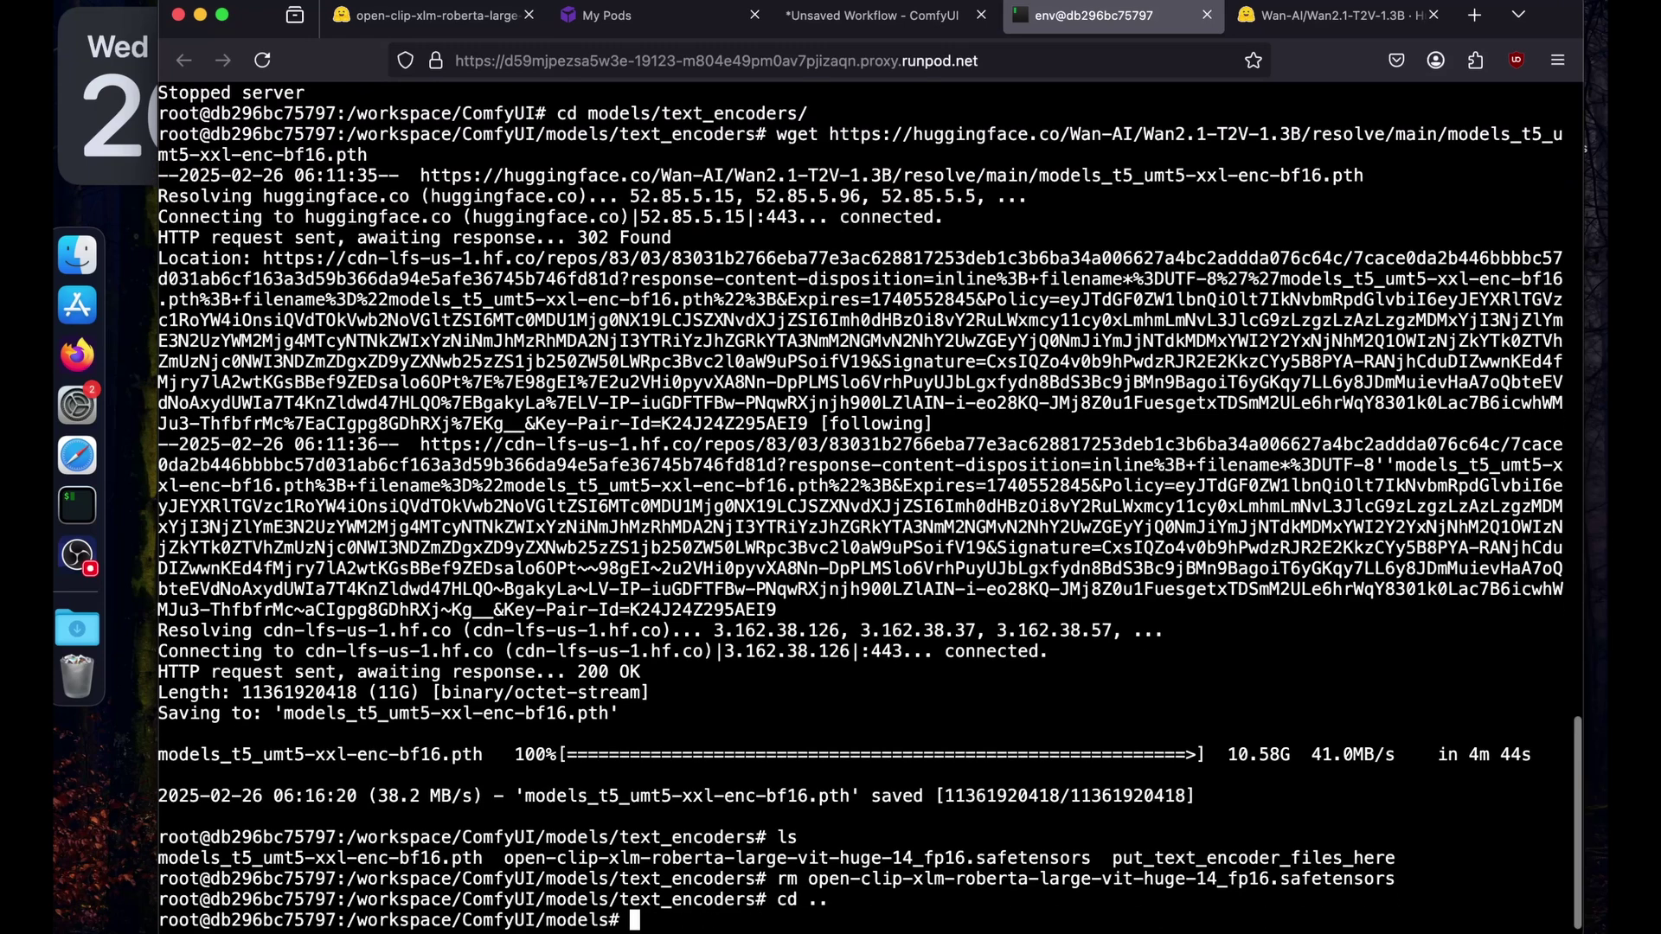
text(cd ..)
key(Return)
text(ls)
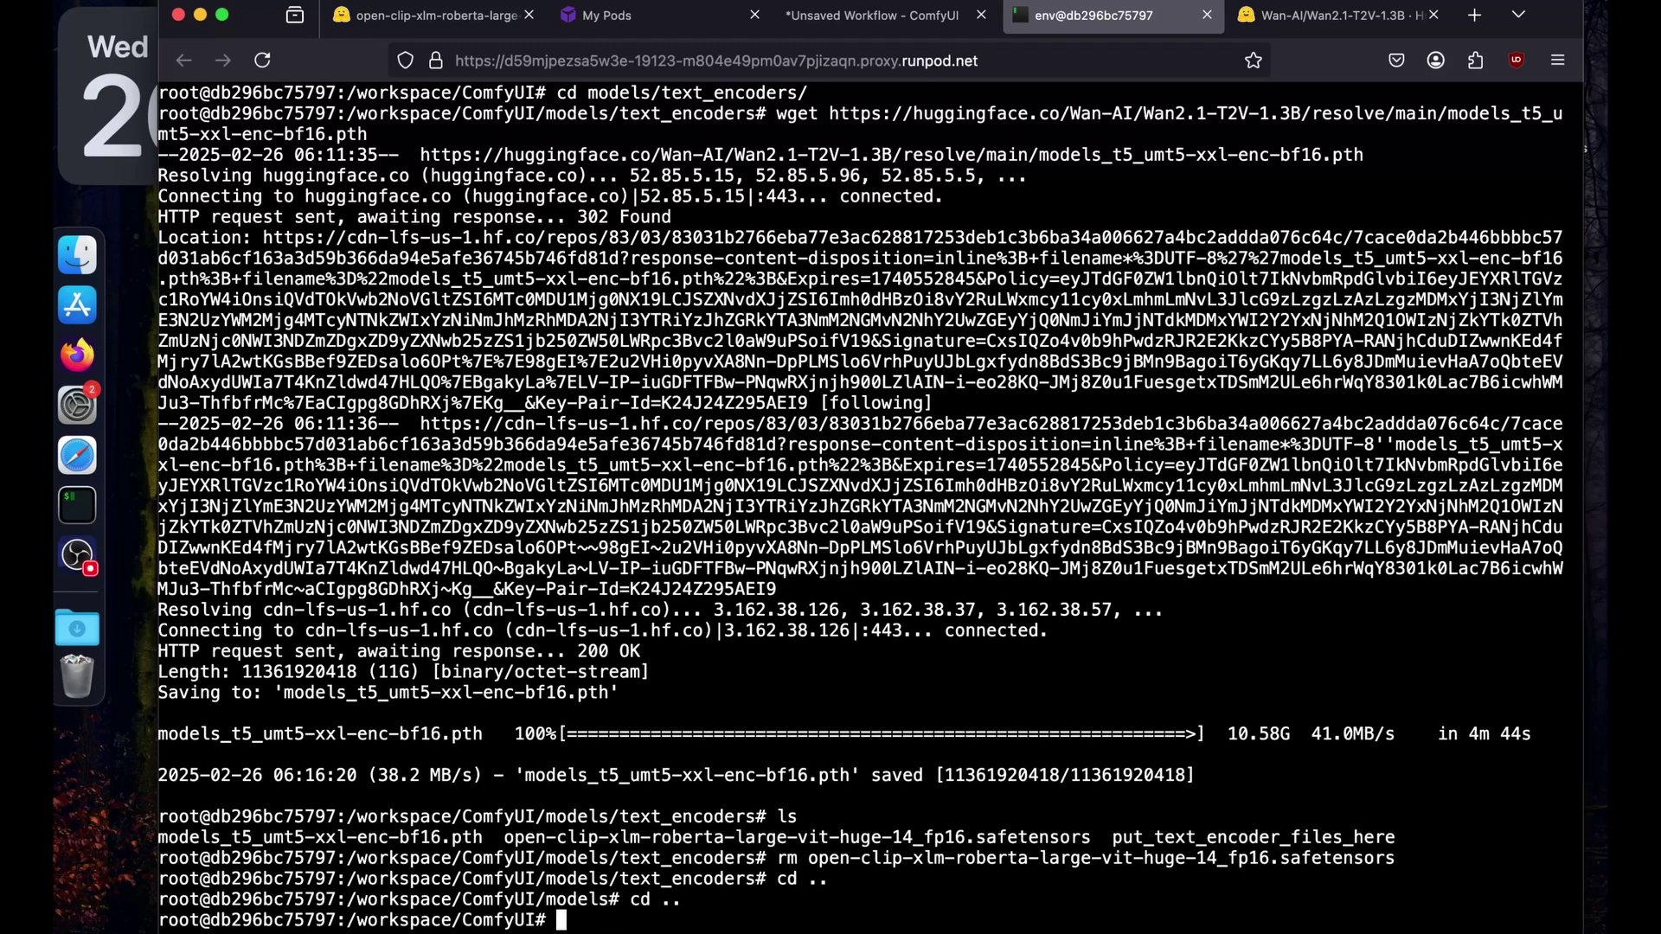
key(Return)
text(python )
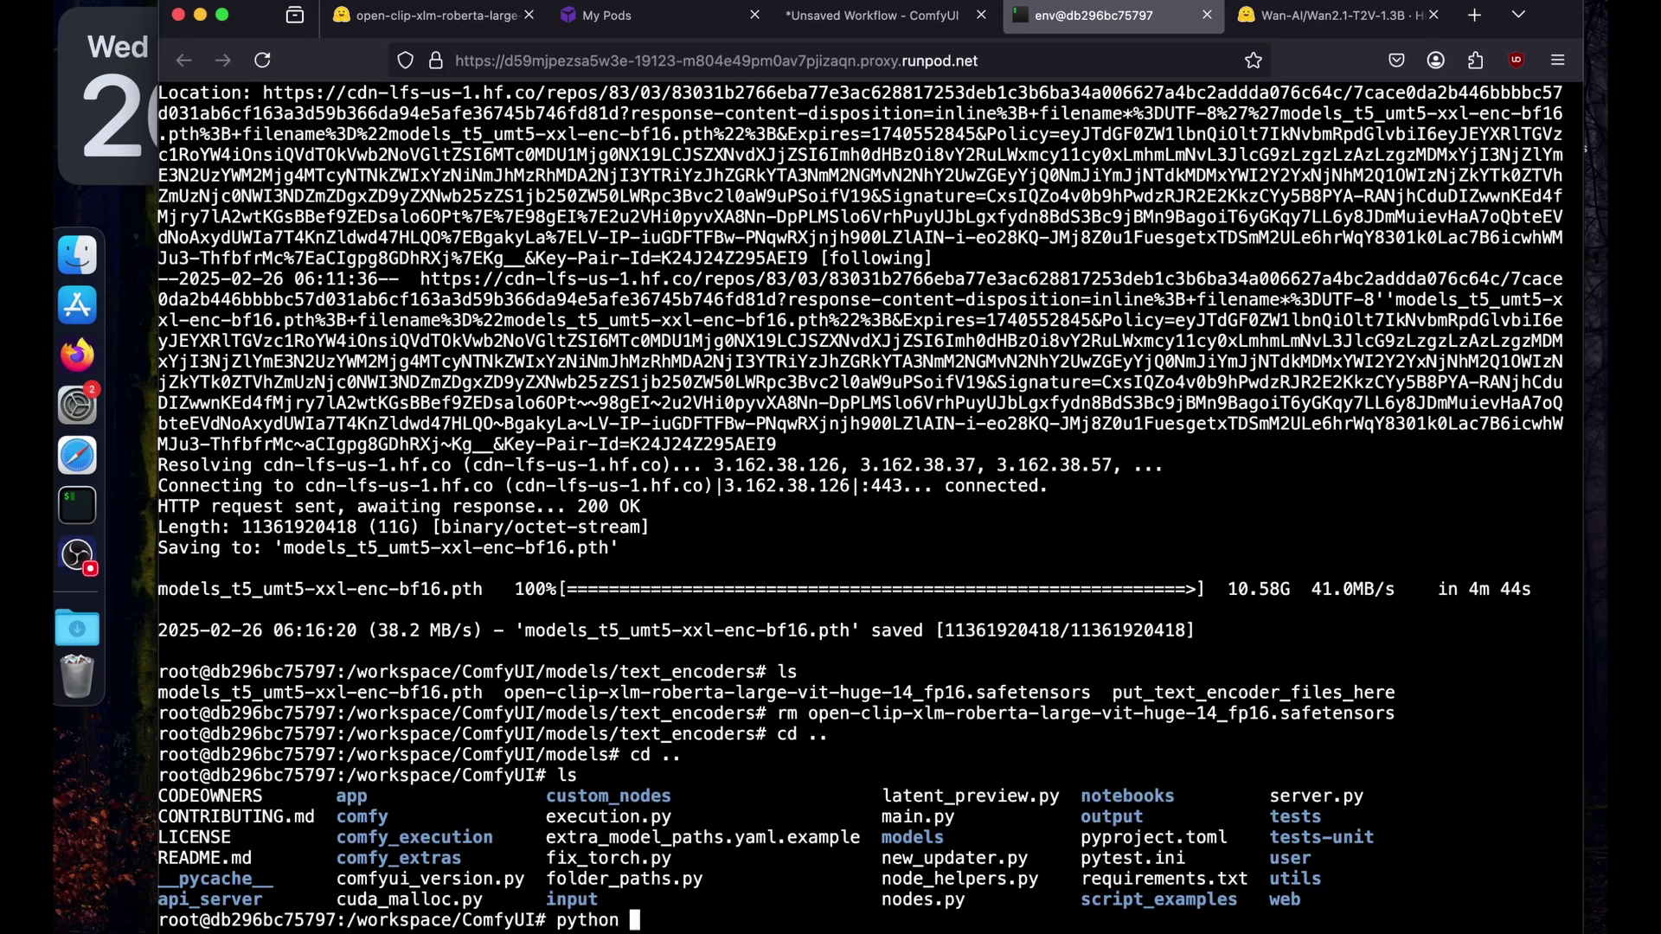
text(main.py --list)
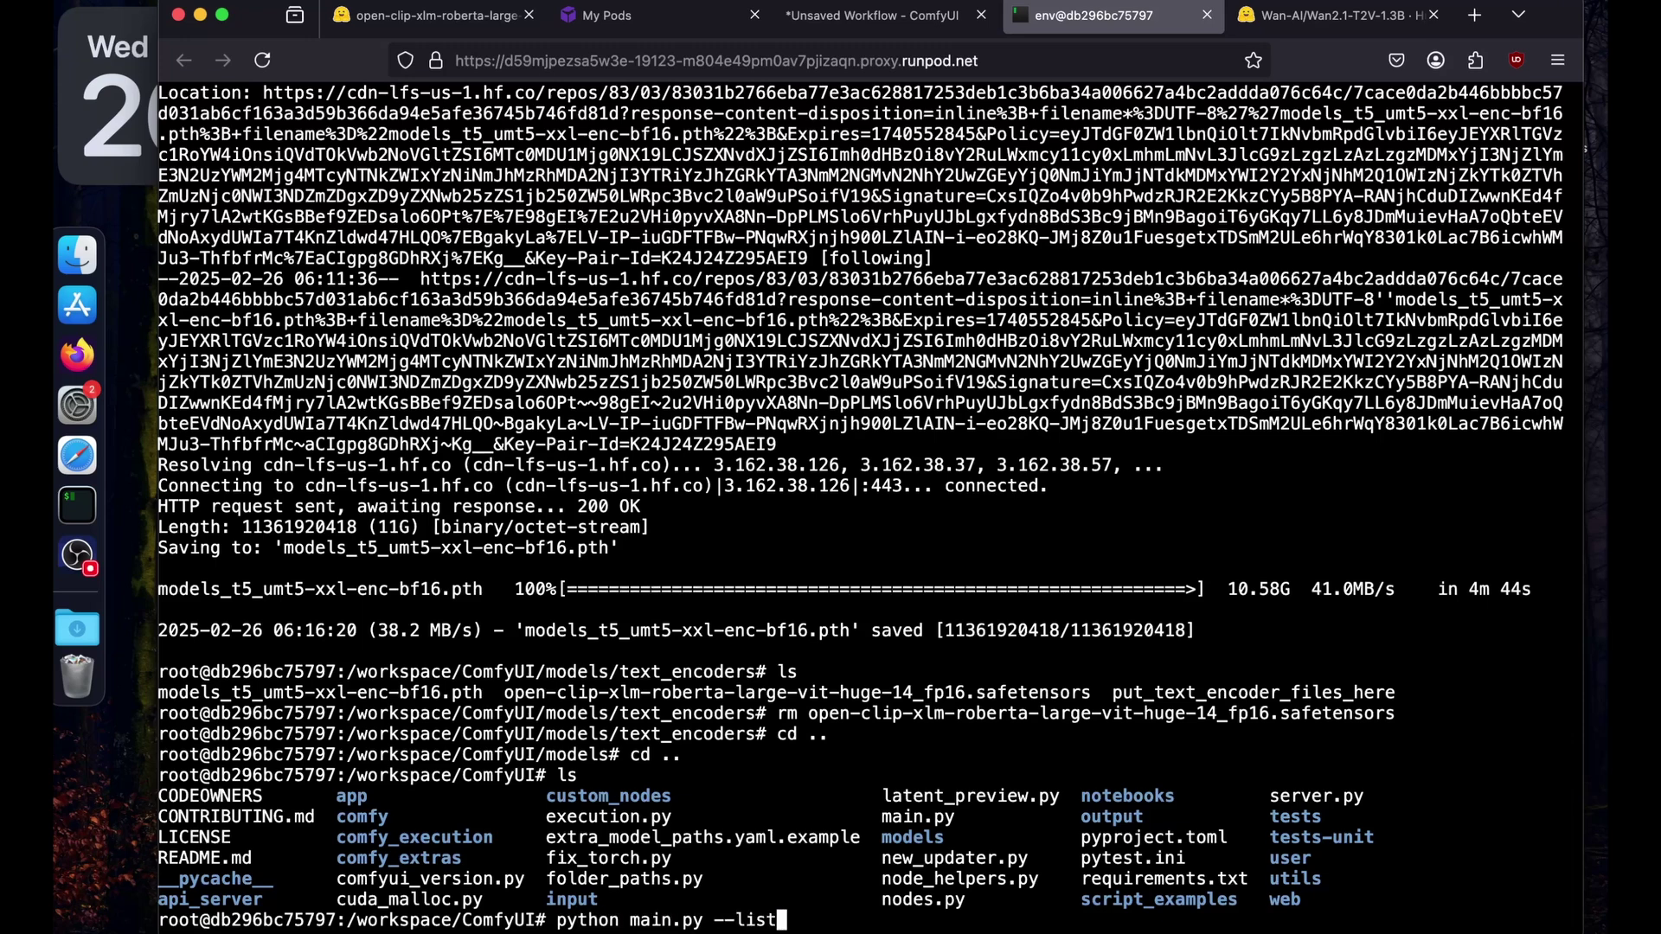
text(en 0.0.0/)
key(ctrl+shift+Tab)
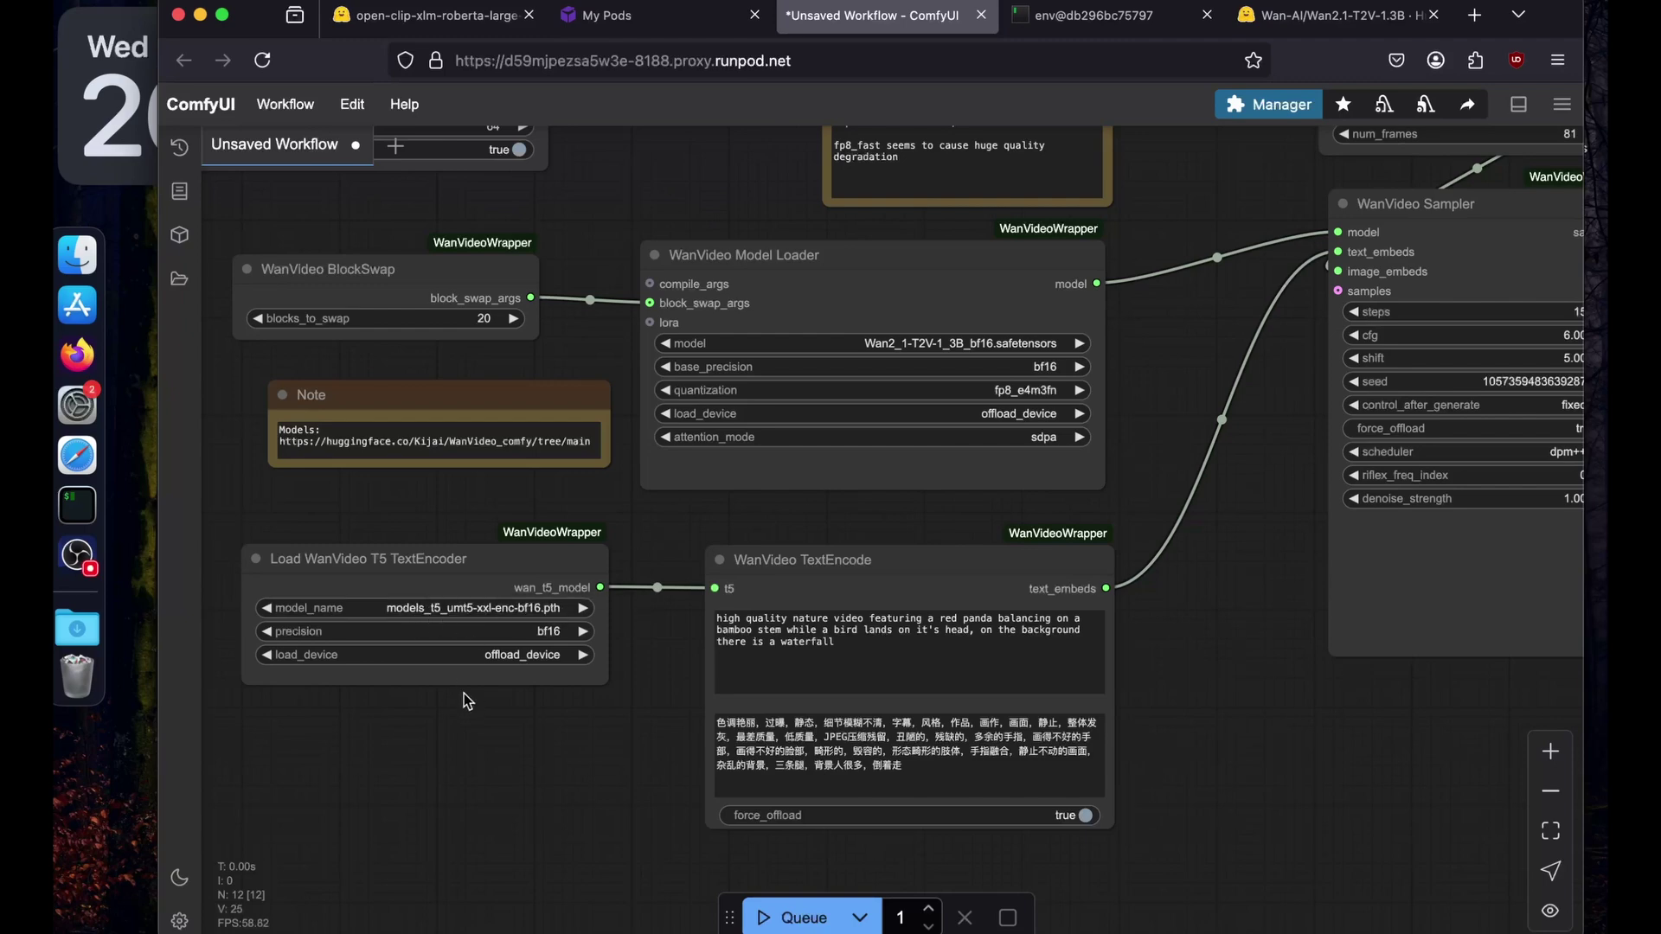
- Monitor the red panda generation log, view the WanVideoWrapper GitHub page, and refresh pod utilization
click(1073, 17)
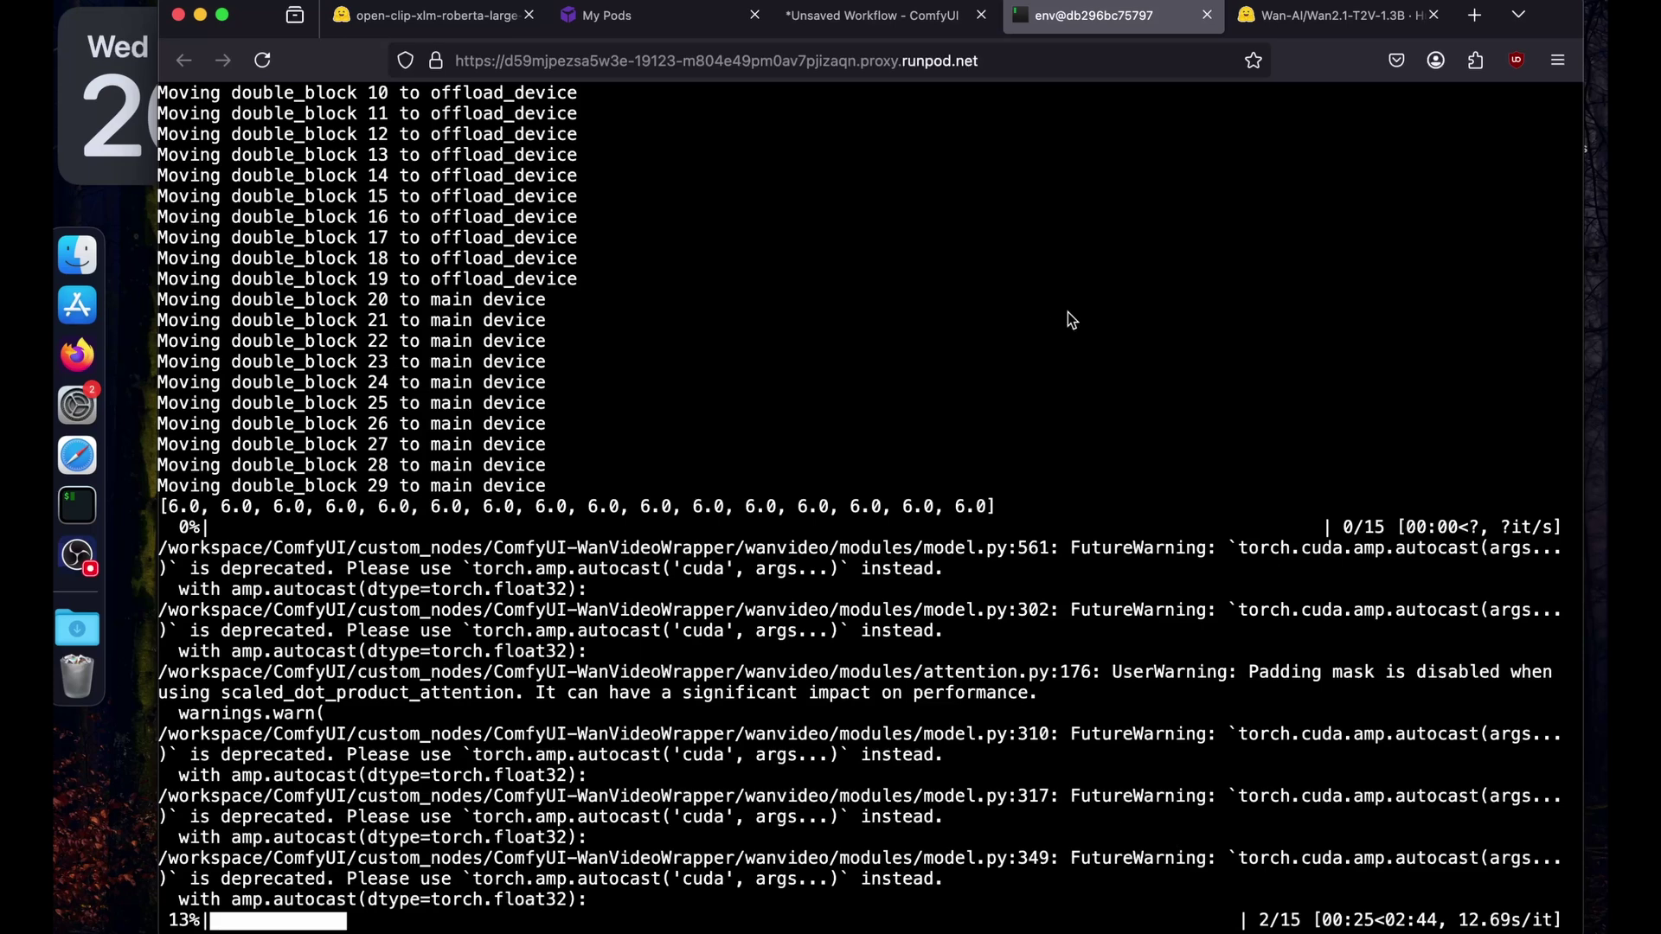
click(807, 26)
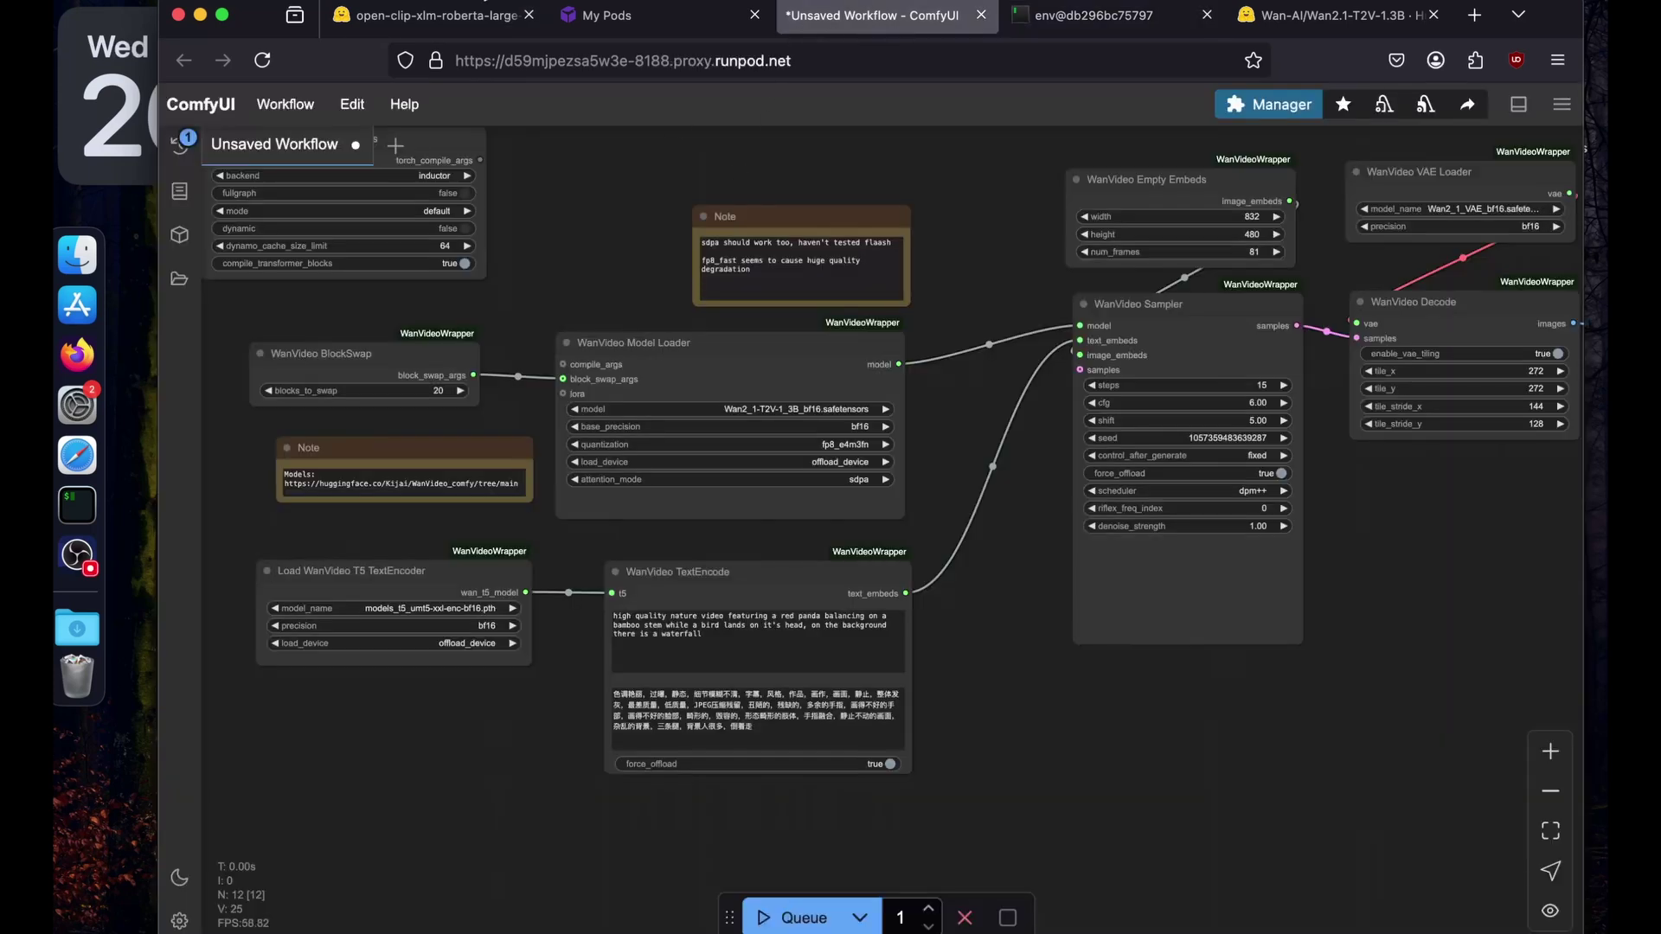
click(474, 17)
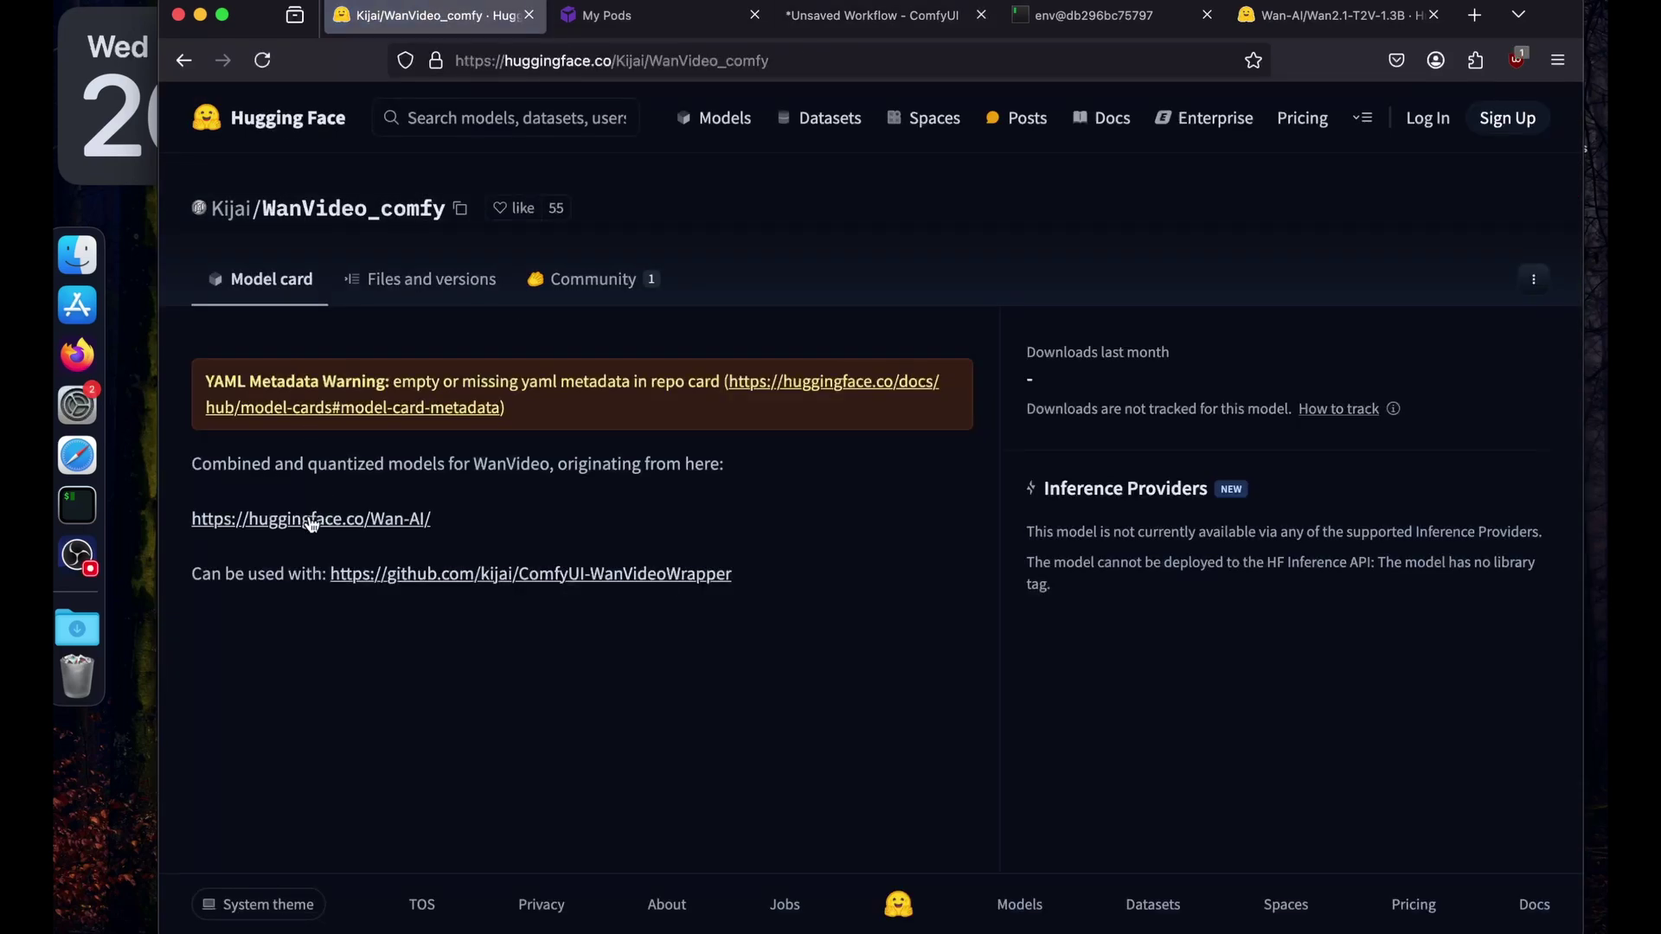
click(368, 573)
click(675, 14)
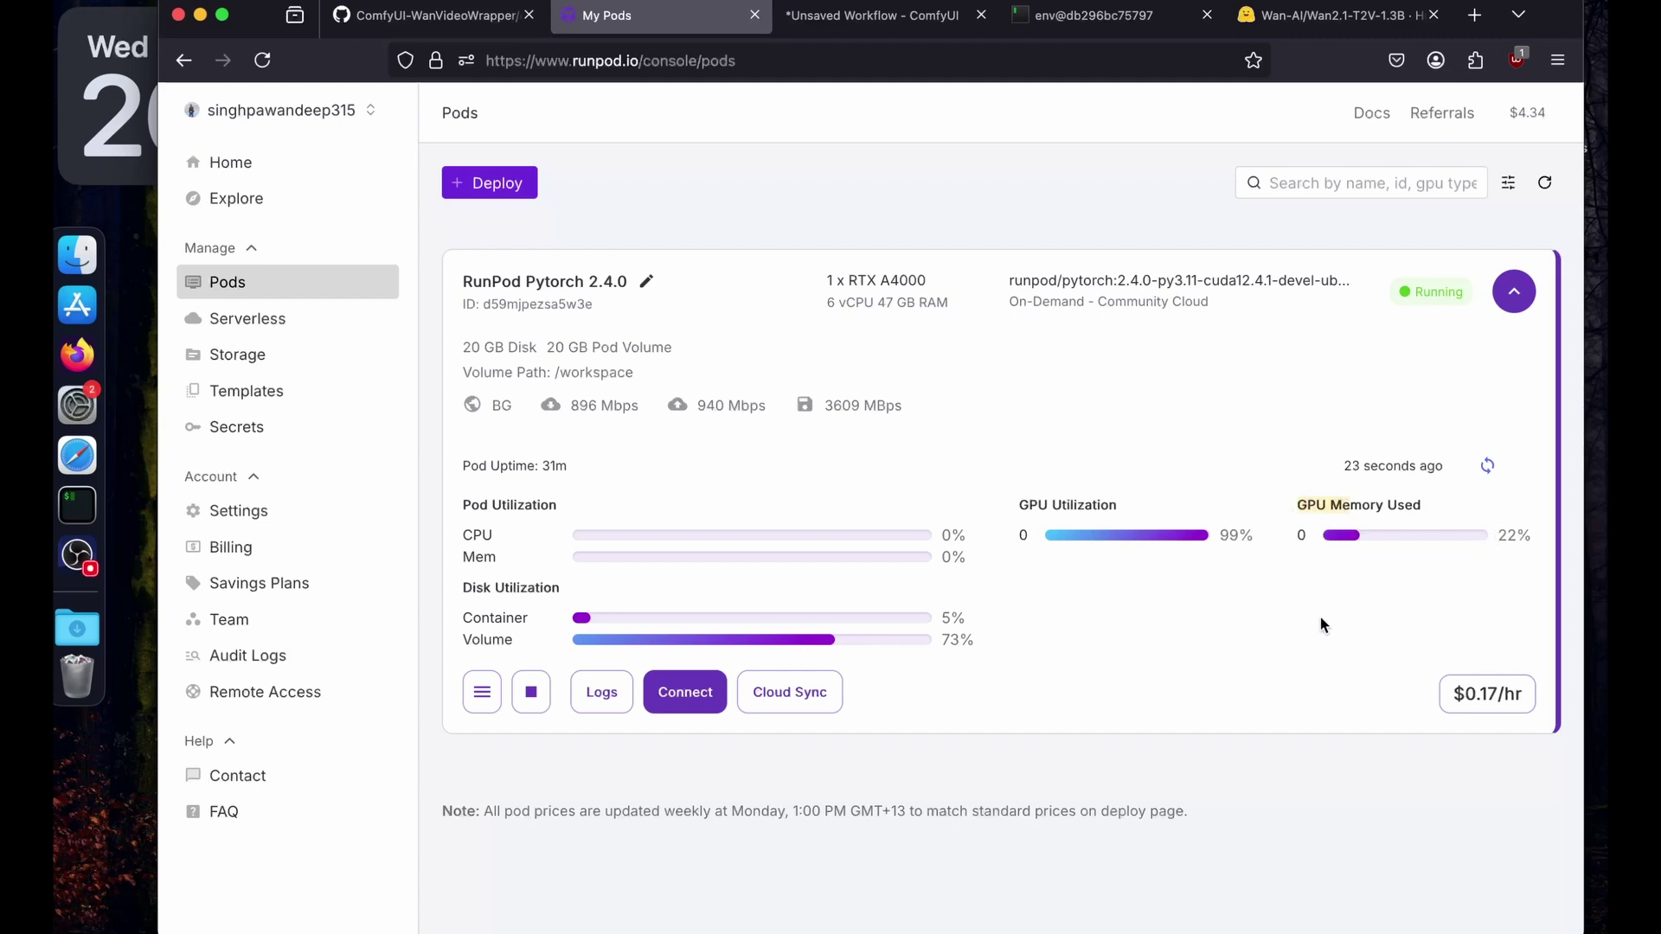
click(1484, 467)
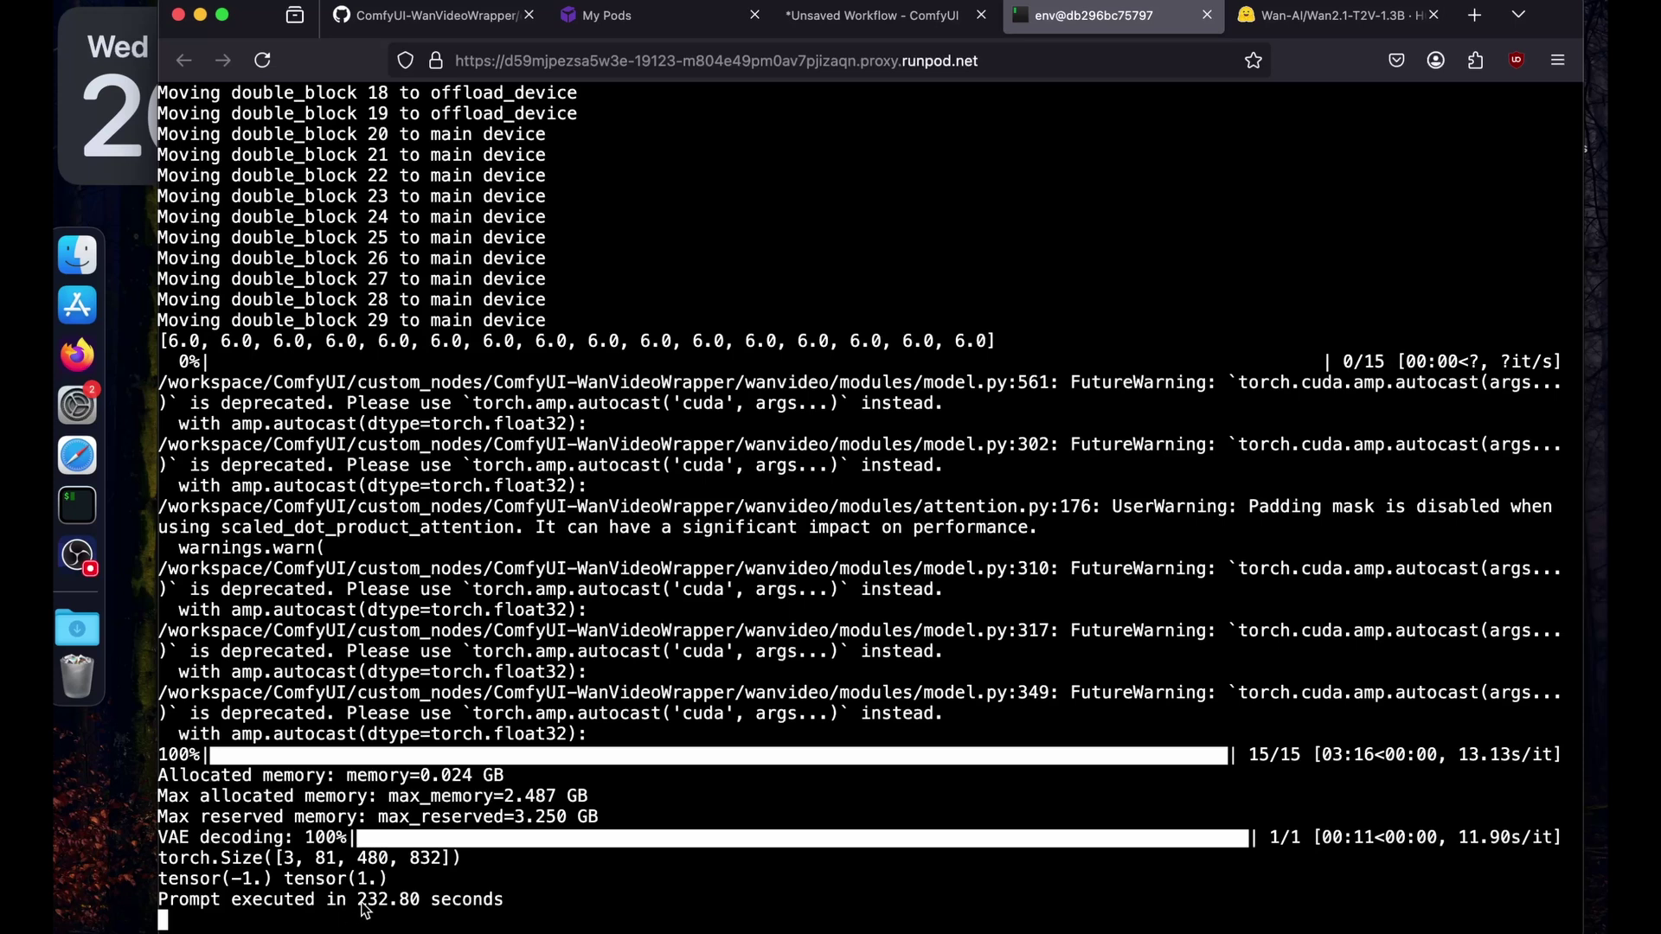
- Note the execution time, then play the generated five-second red panda video from Video Combine
double_click(366, 907)
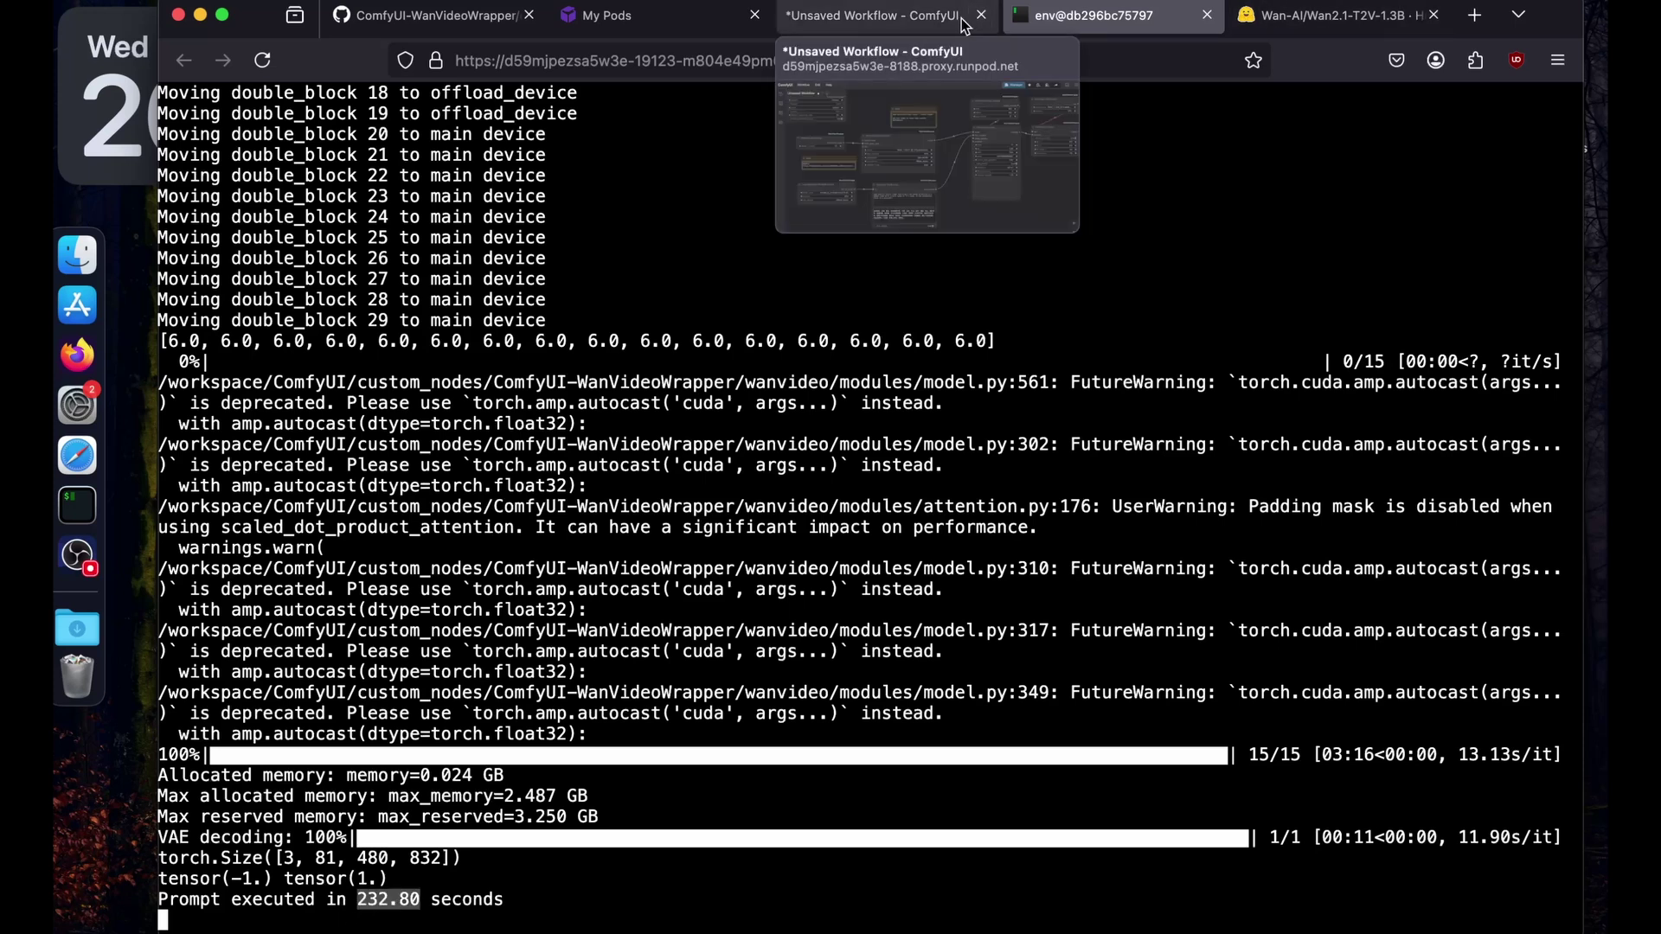
click(874, 15)
drag(1405, 471, 904, 623)
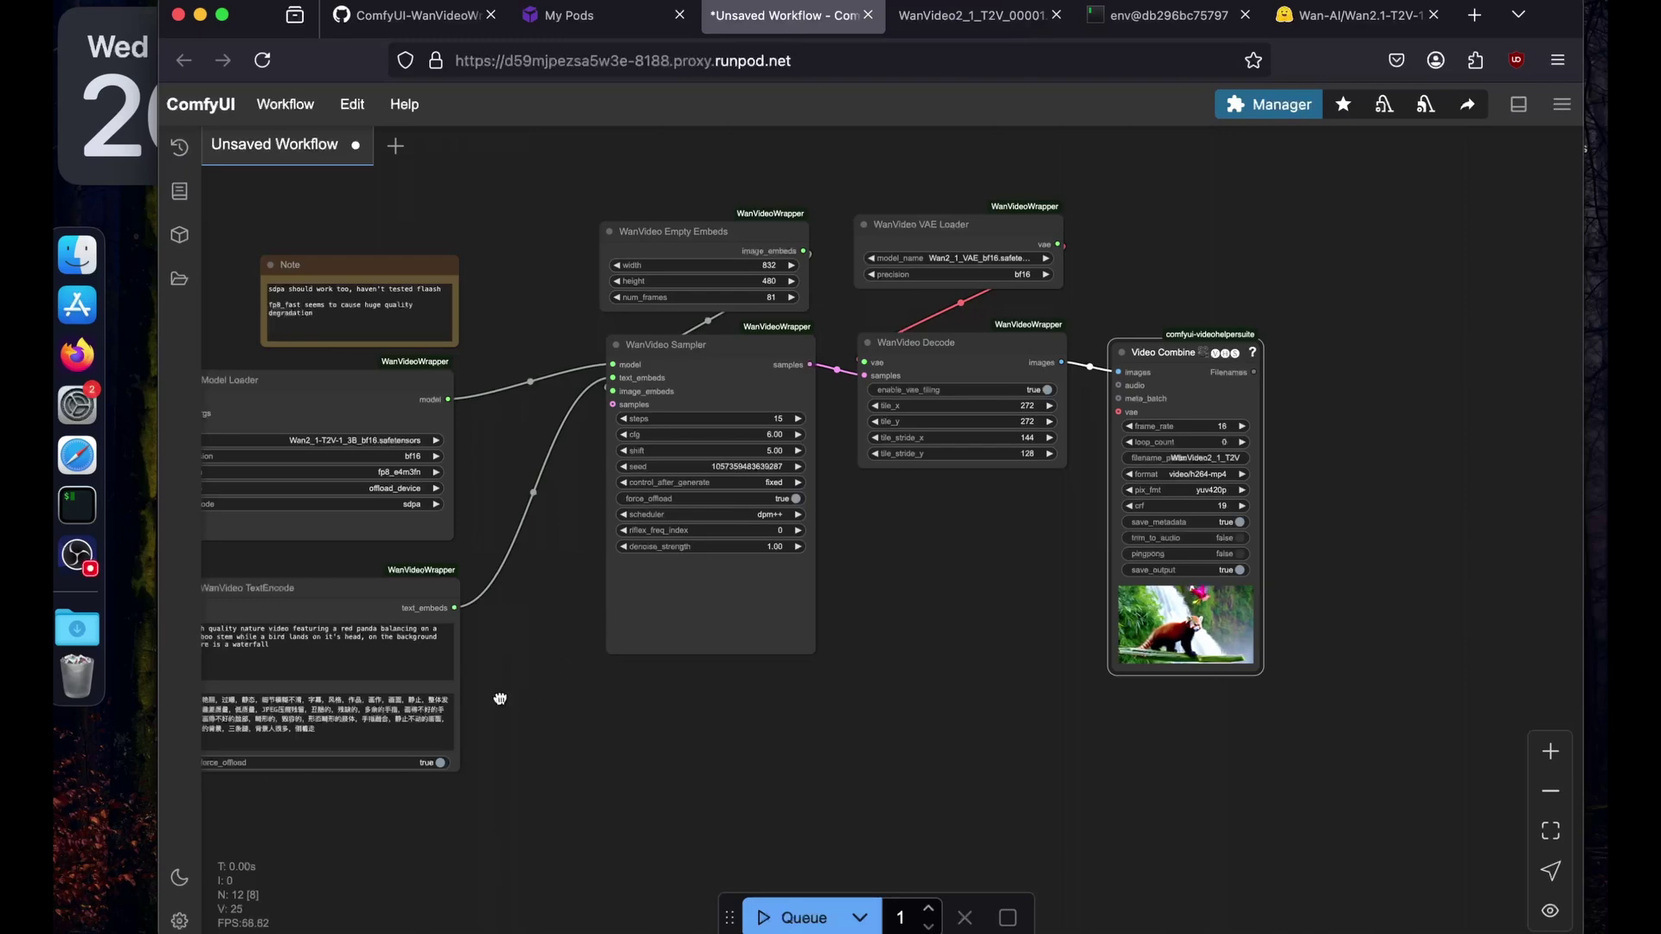
scroll(941, 615, up, 5)
scroll(941, 616, up, 3)
scroll(946, 619, left, 2)
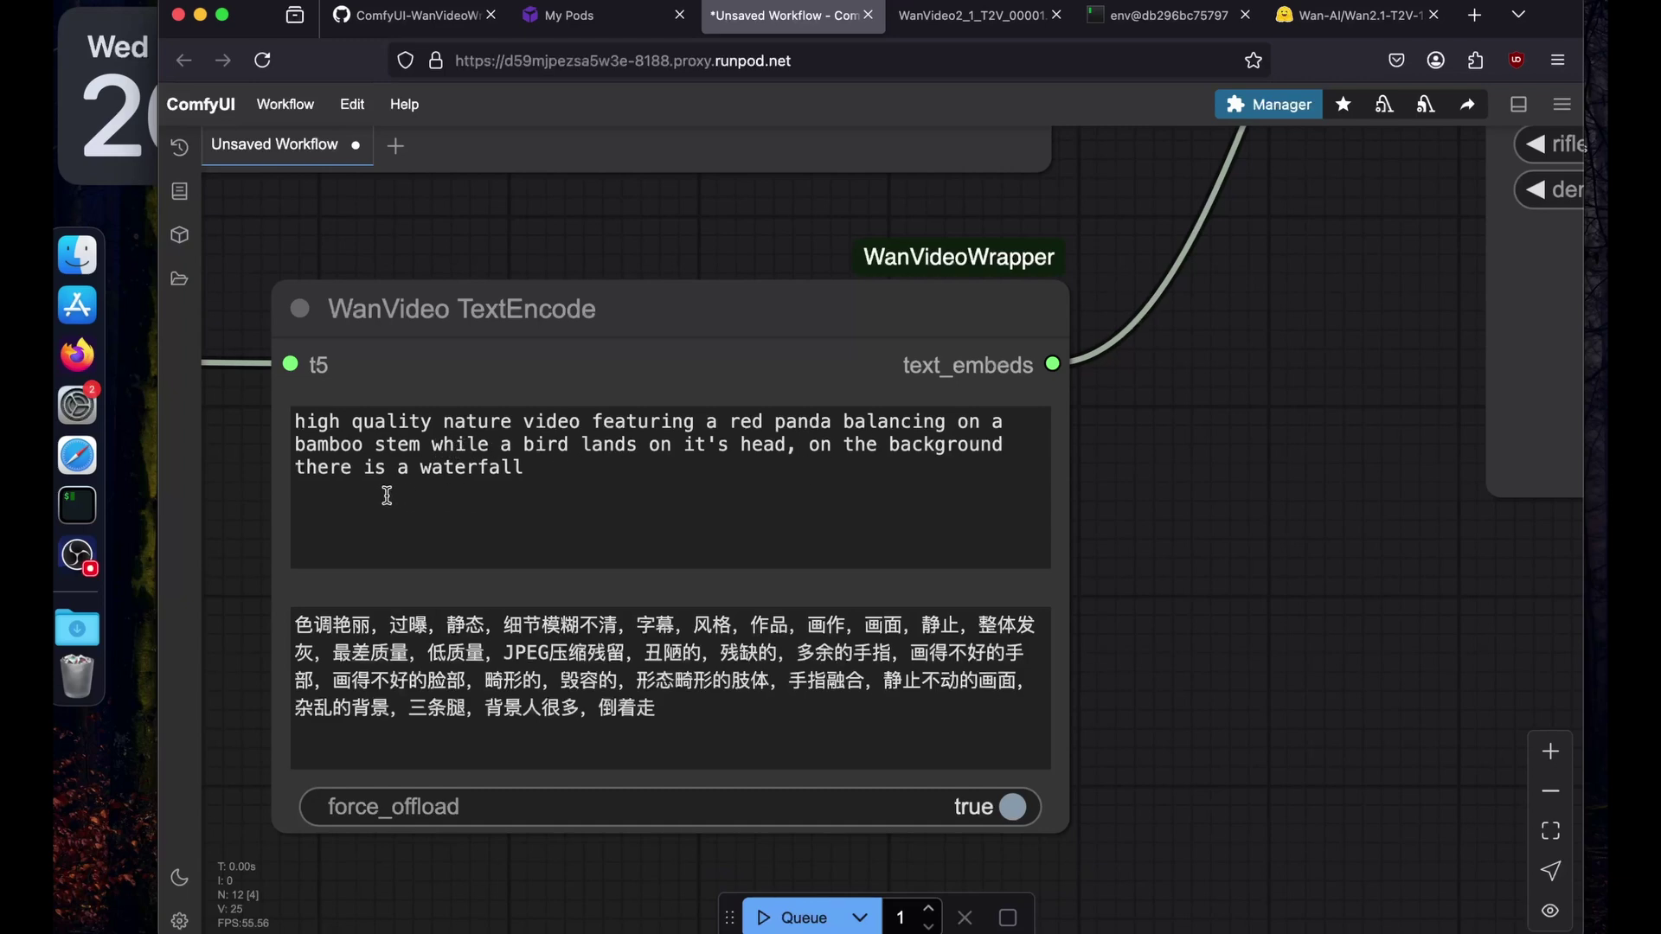
click(969, 15)
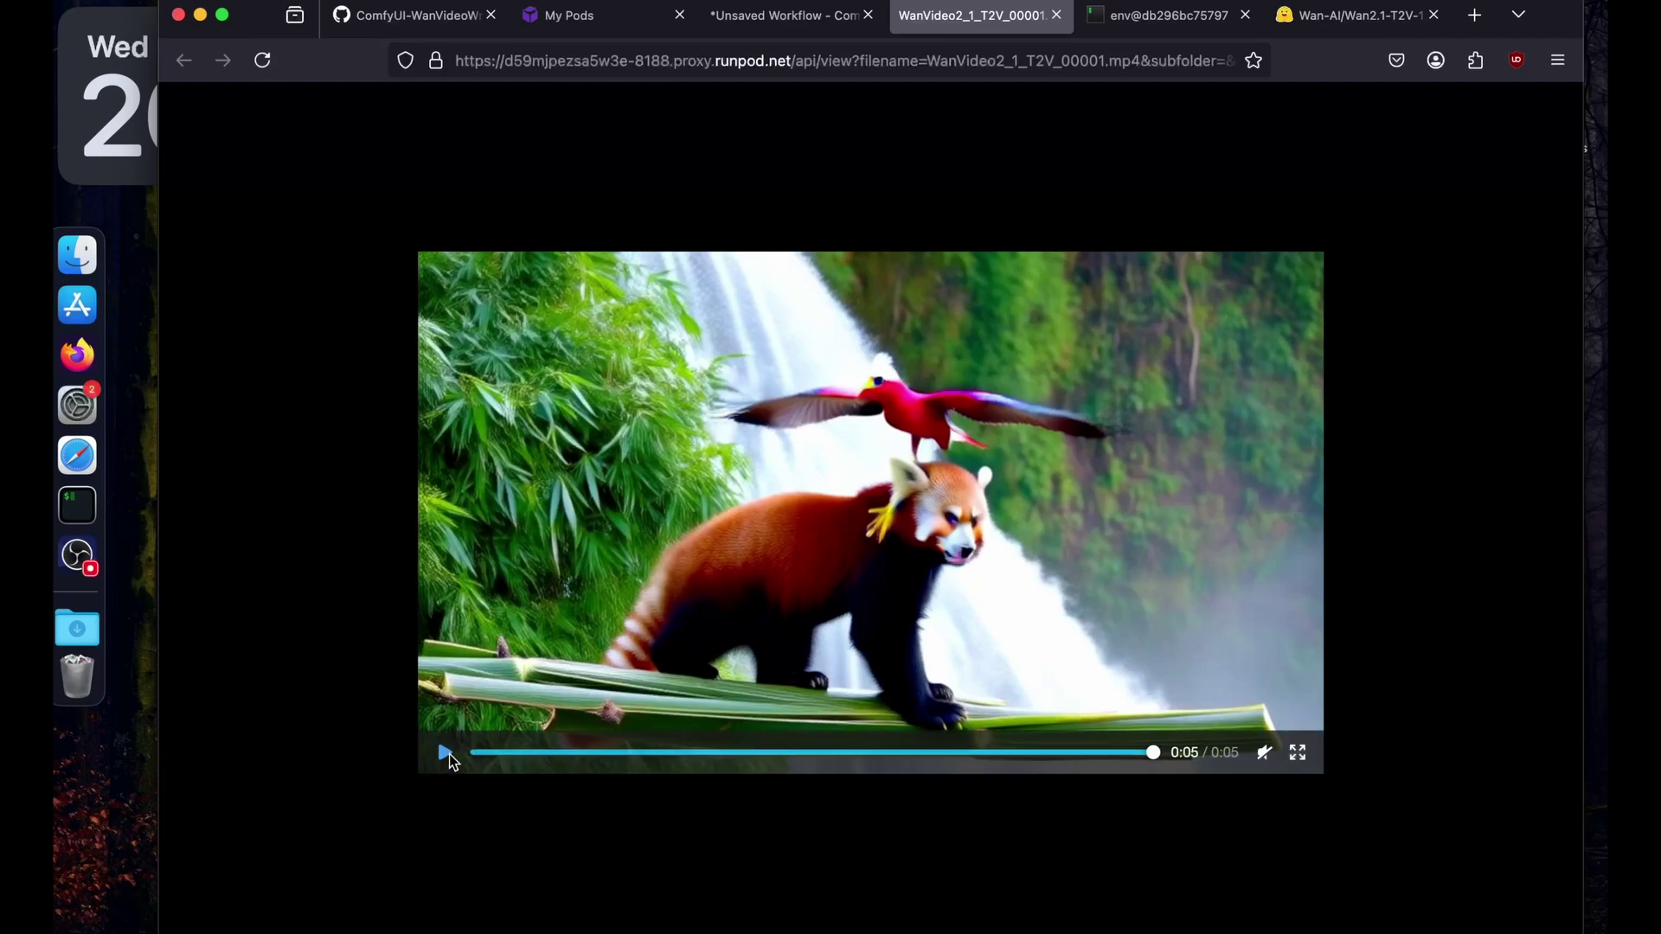
click(445, 753)
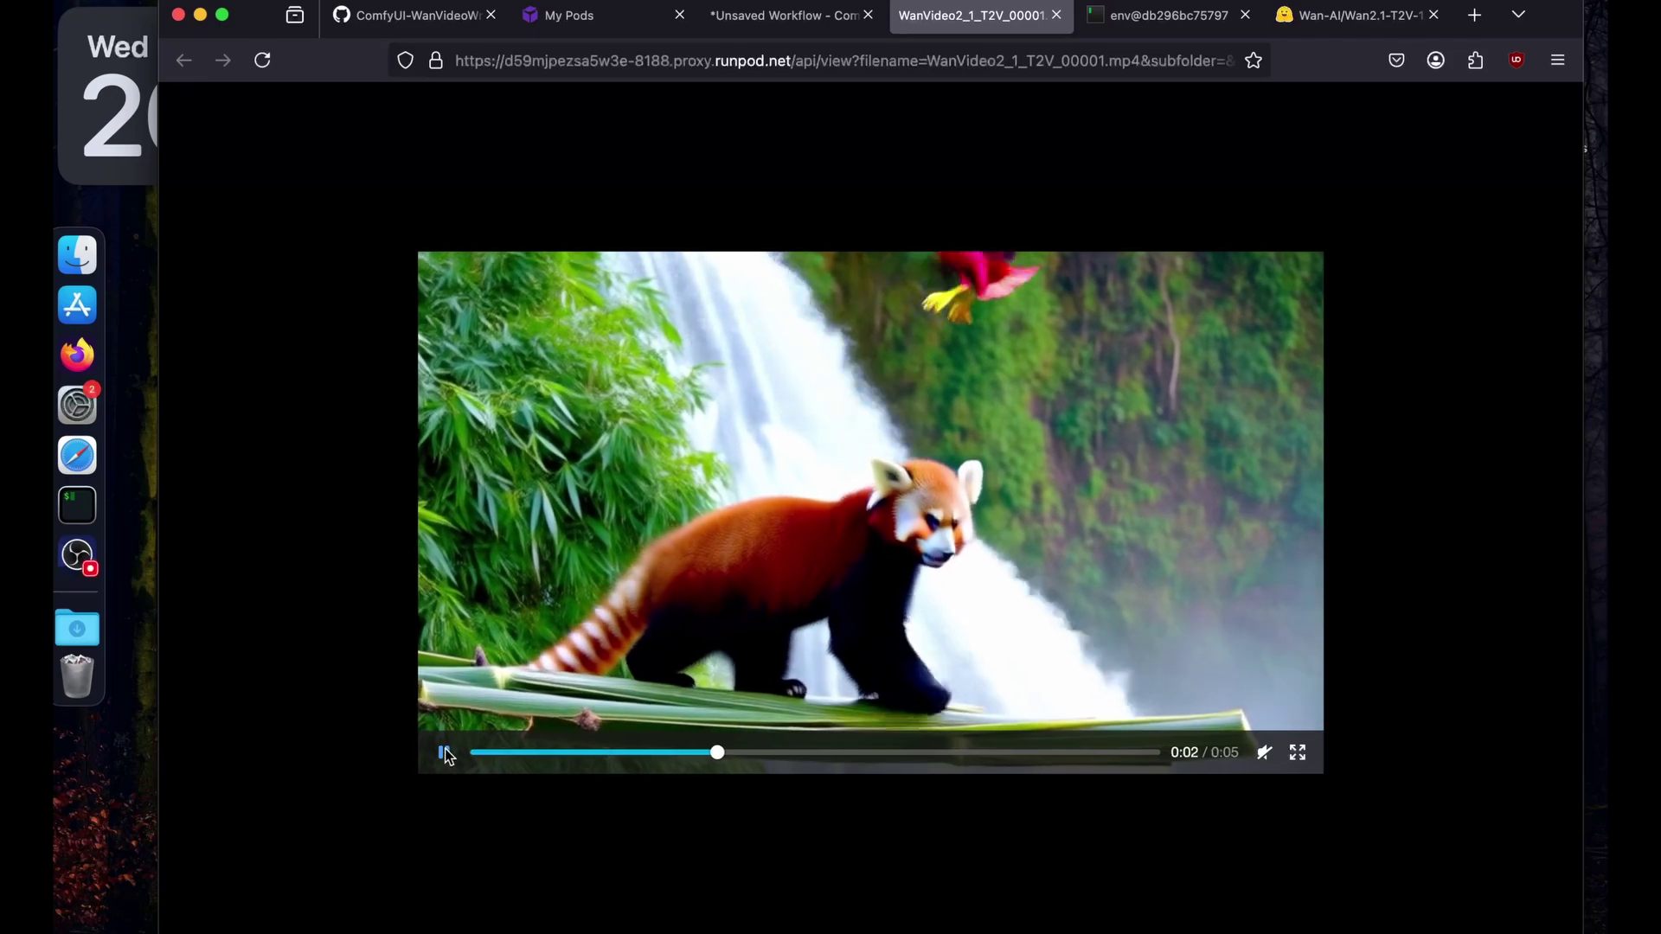
key(super+w)
- Open the WanVideoWrapper repository's example_workflows folder on GitHub
scroll(813, 621, down, 5)
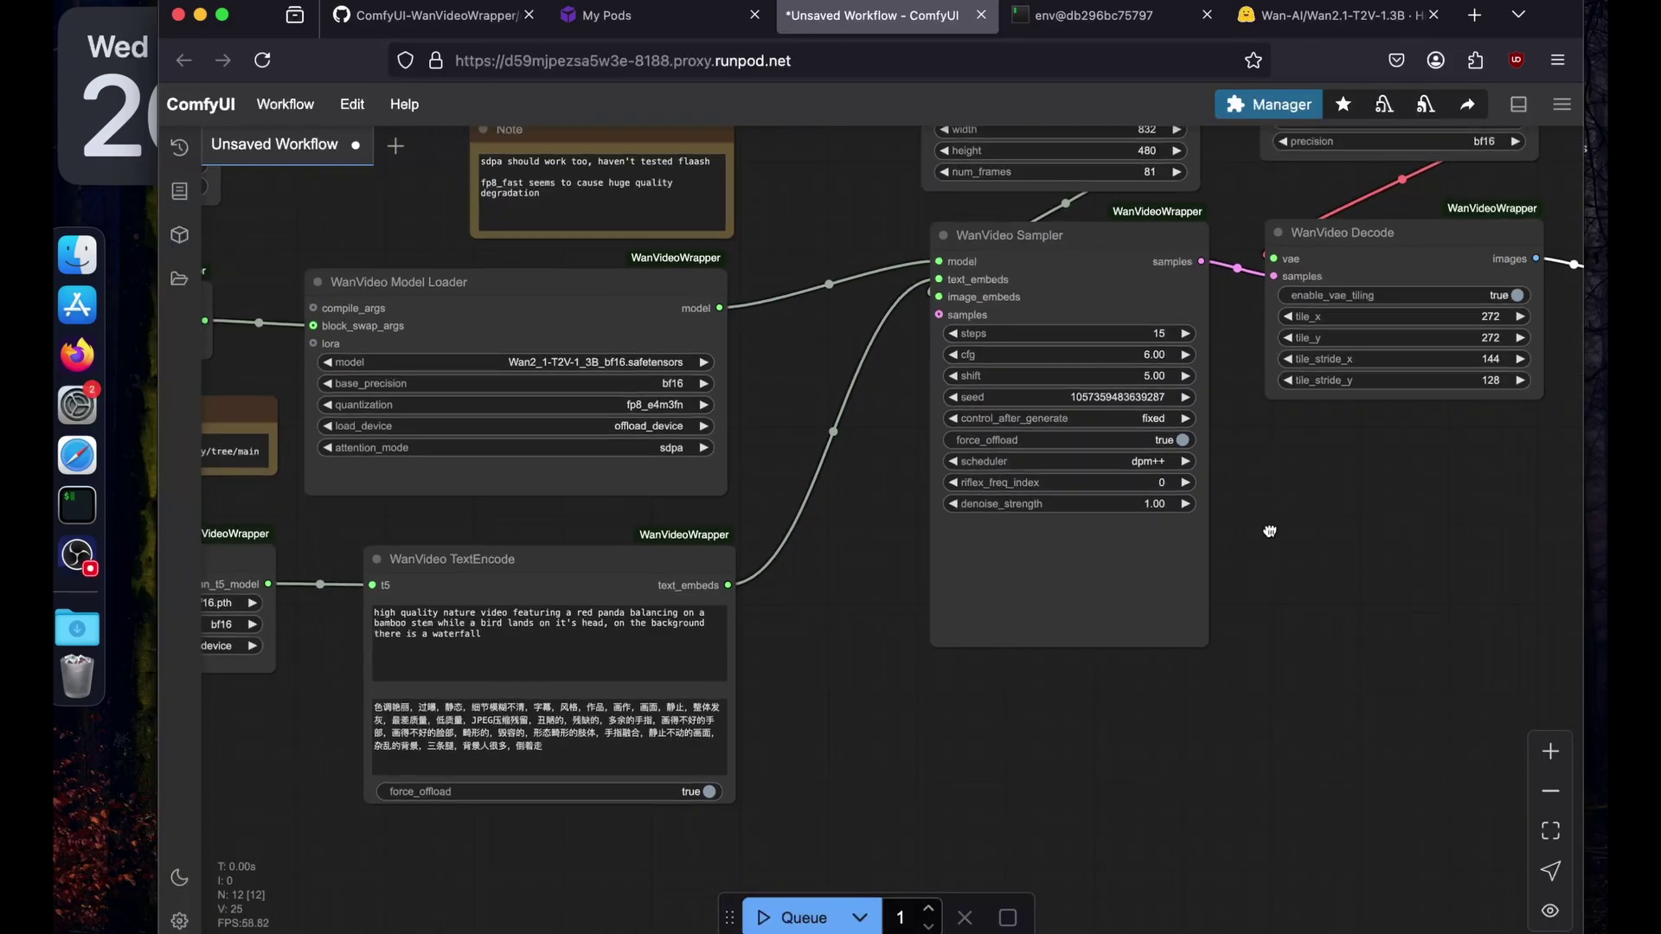
drag(813, 621, 960, 755)
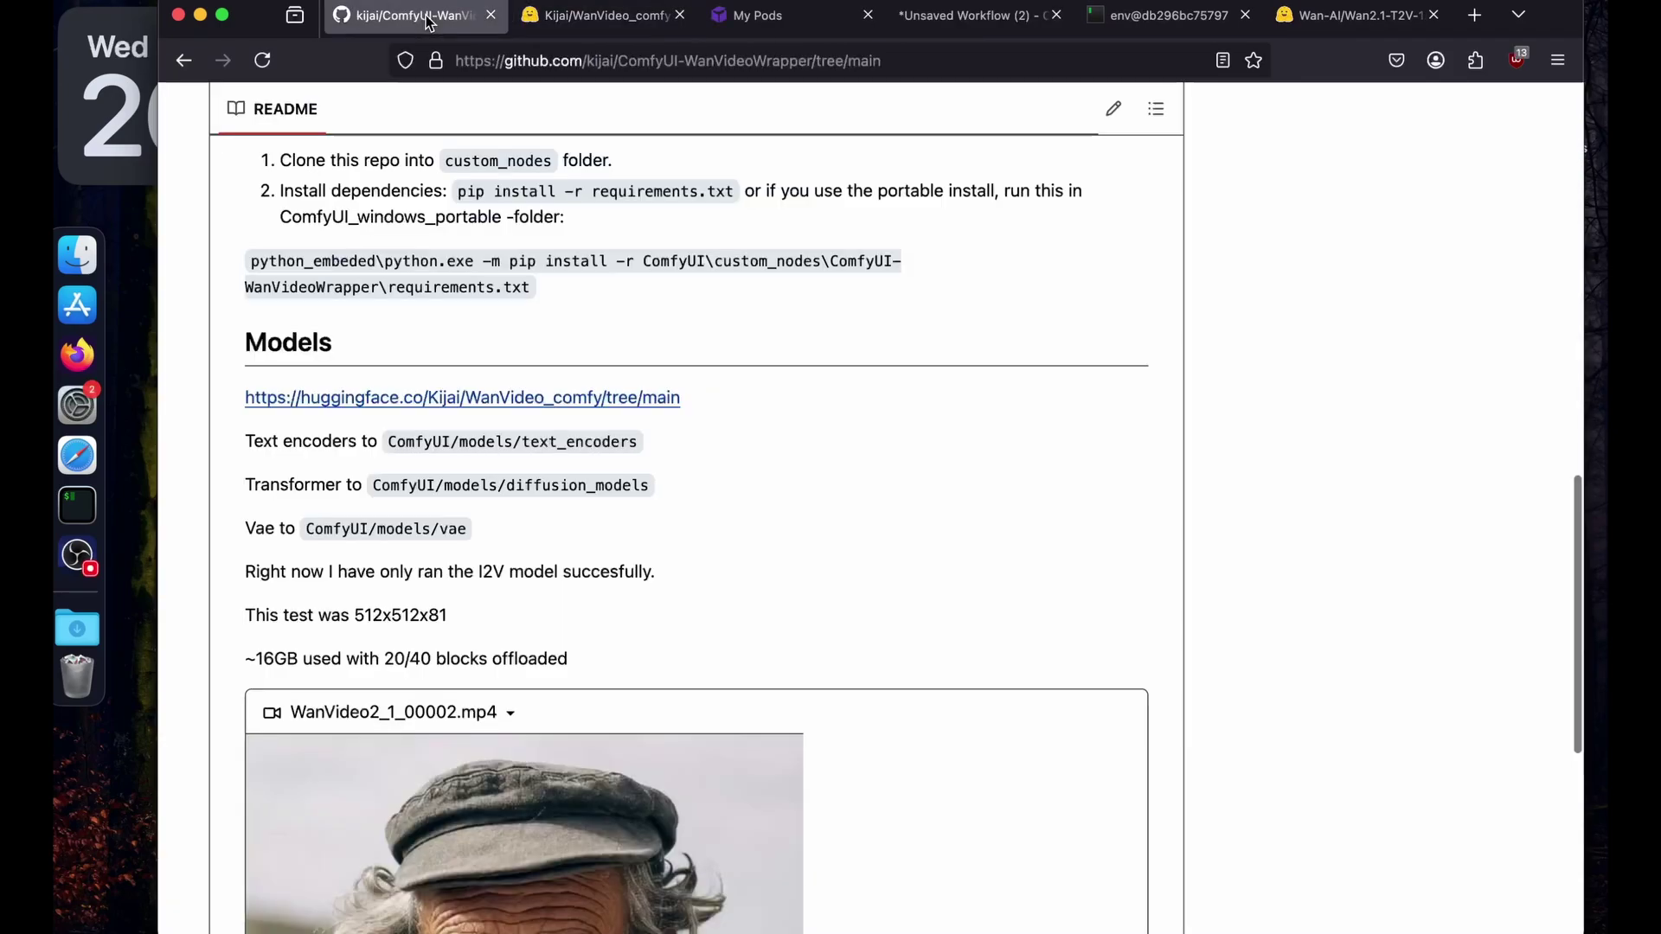
scroll(467, 313, up, 3)
scroll(467, 316, up, 10)
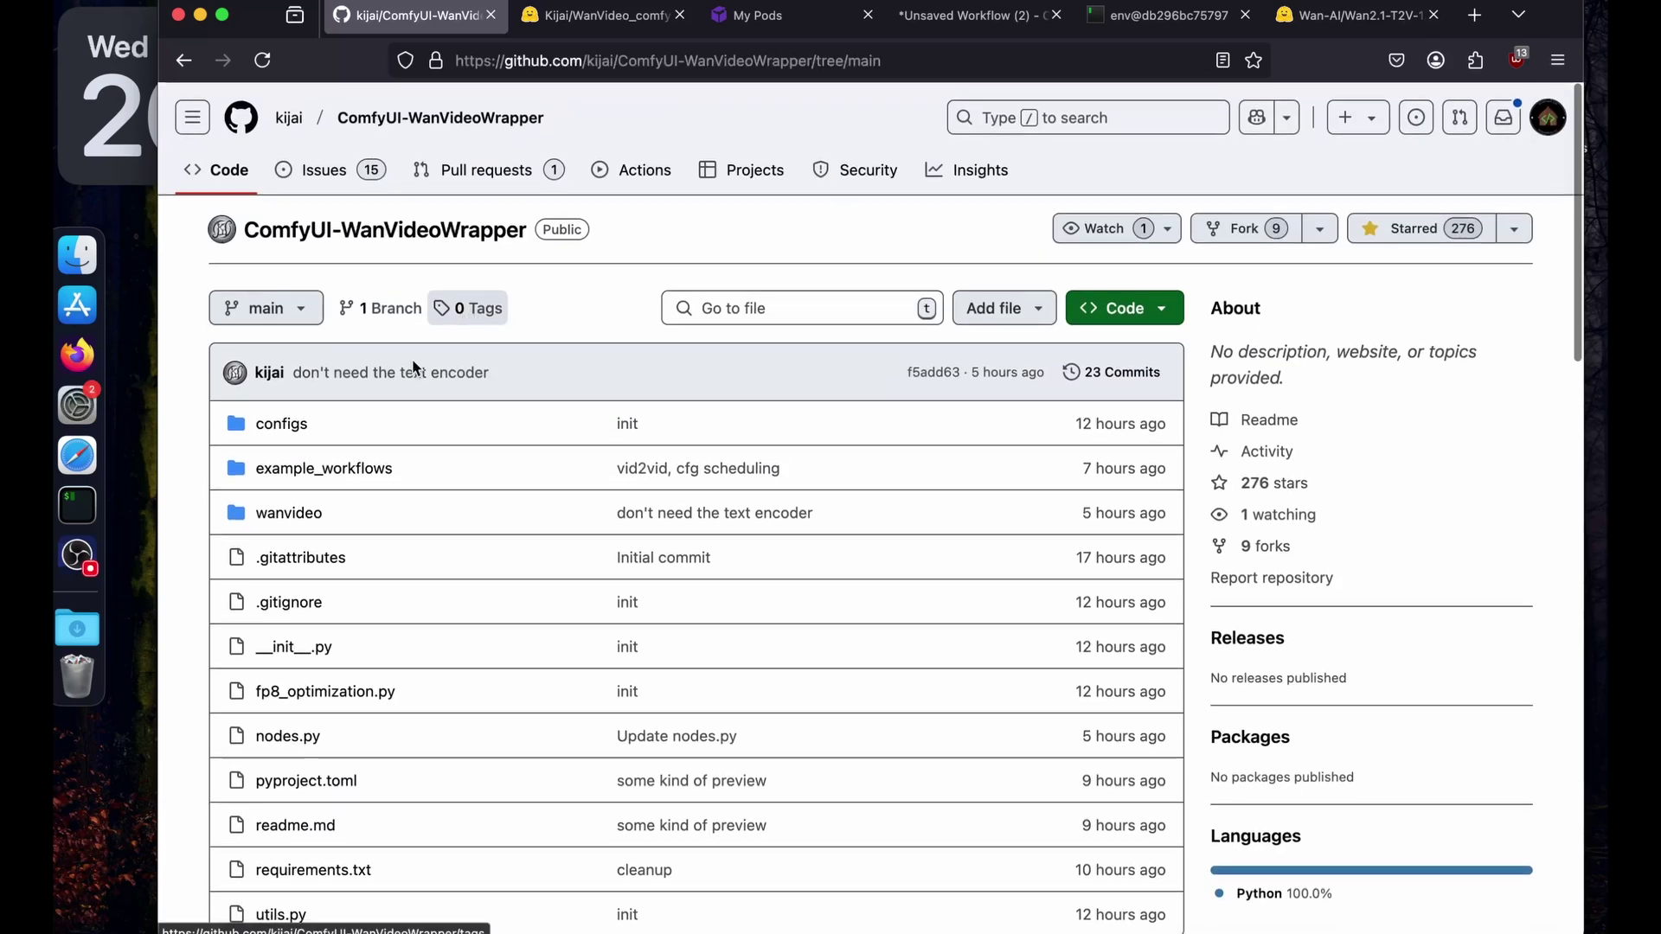
click(289, 471)
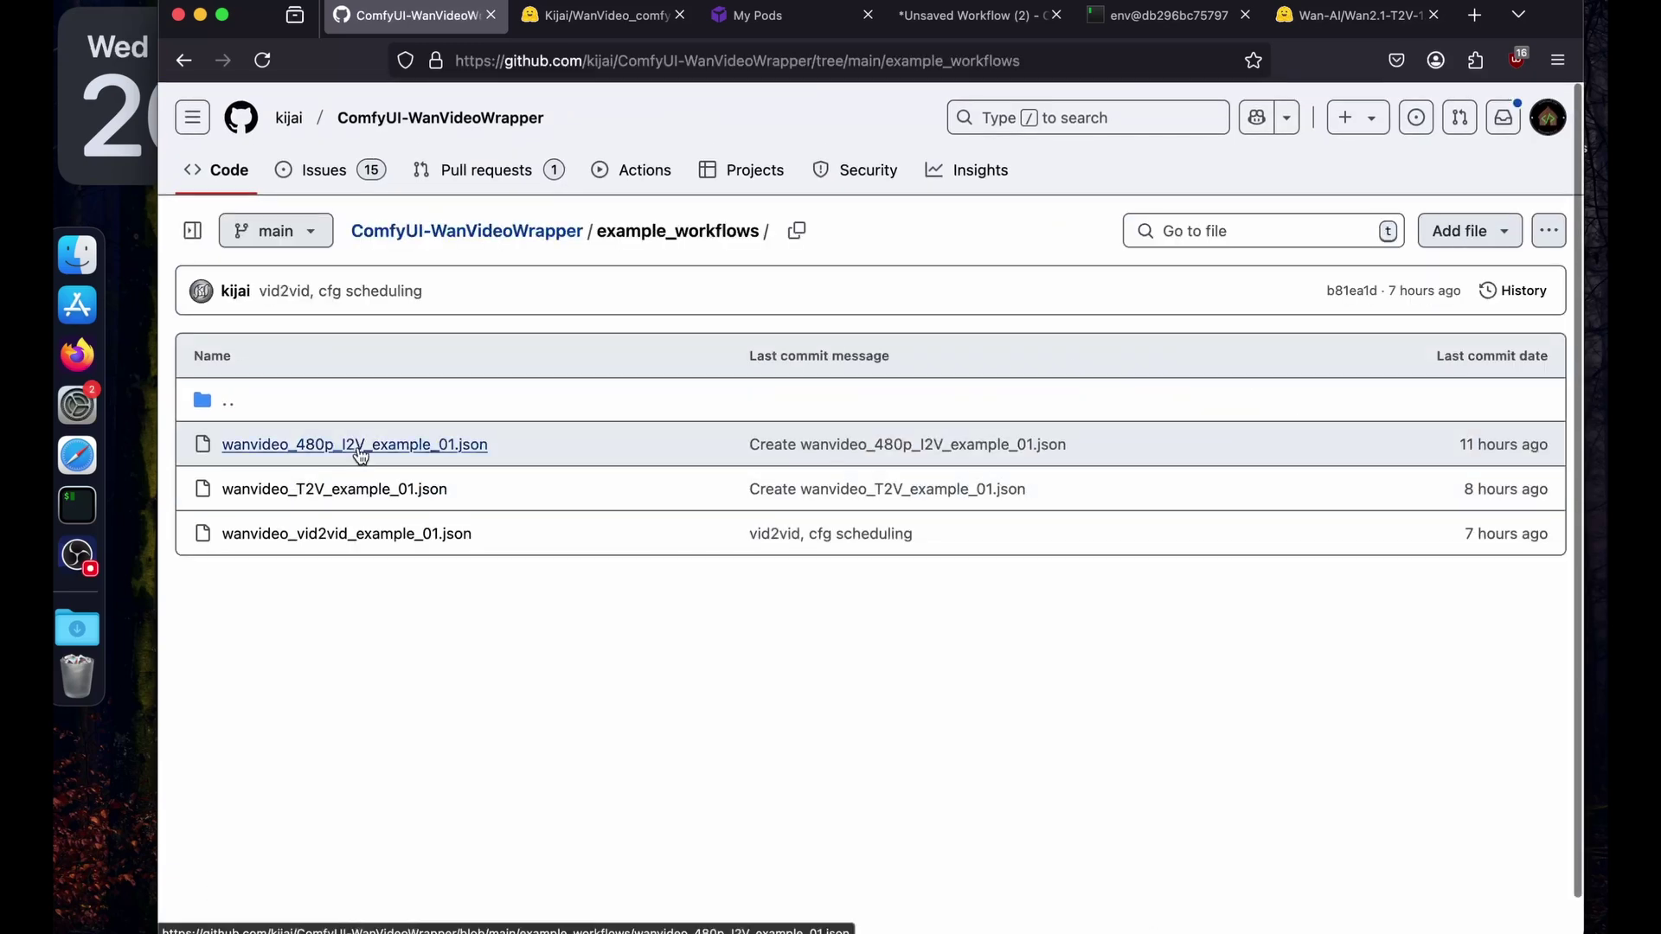
- Scroll through the Kijai/WanVideo_comfy file sizes, then return to the ComfyUI workflow
click(591, 9)
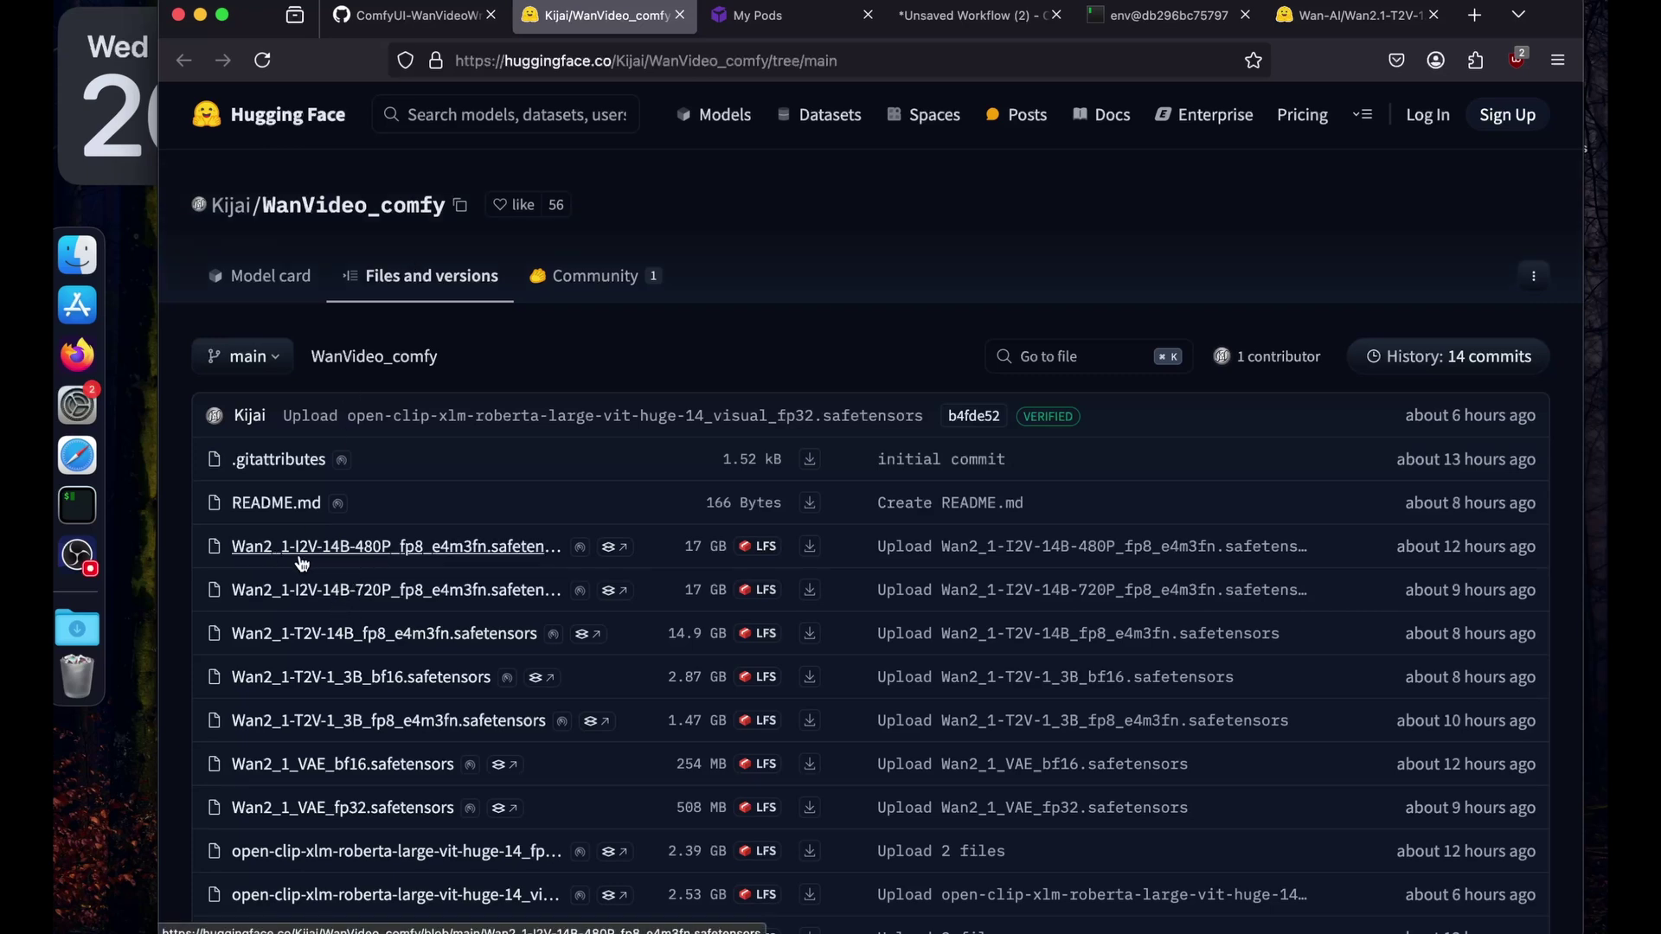
scroll(319, 603, down, 1)
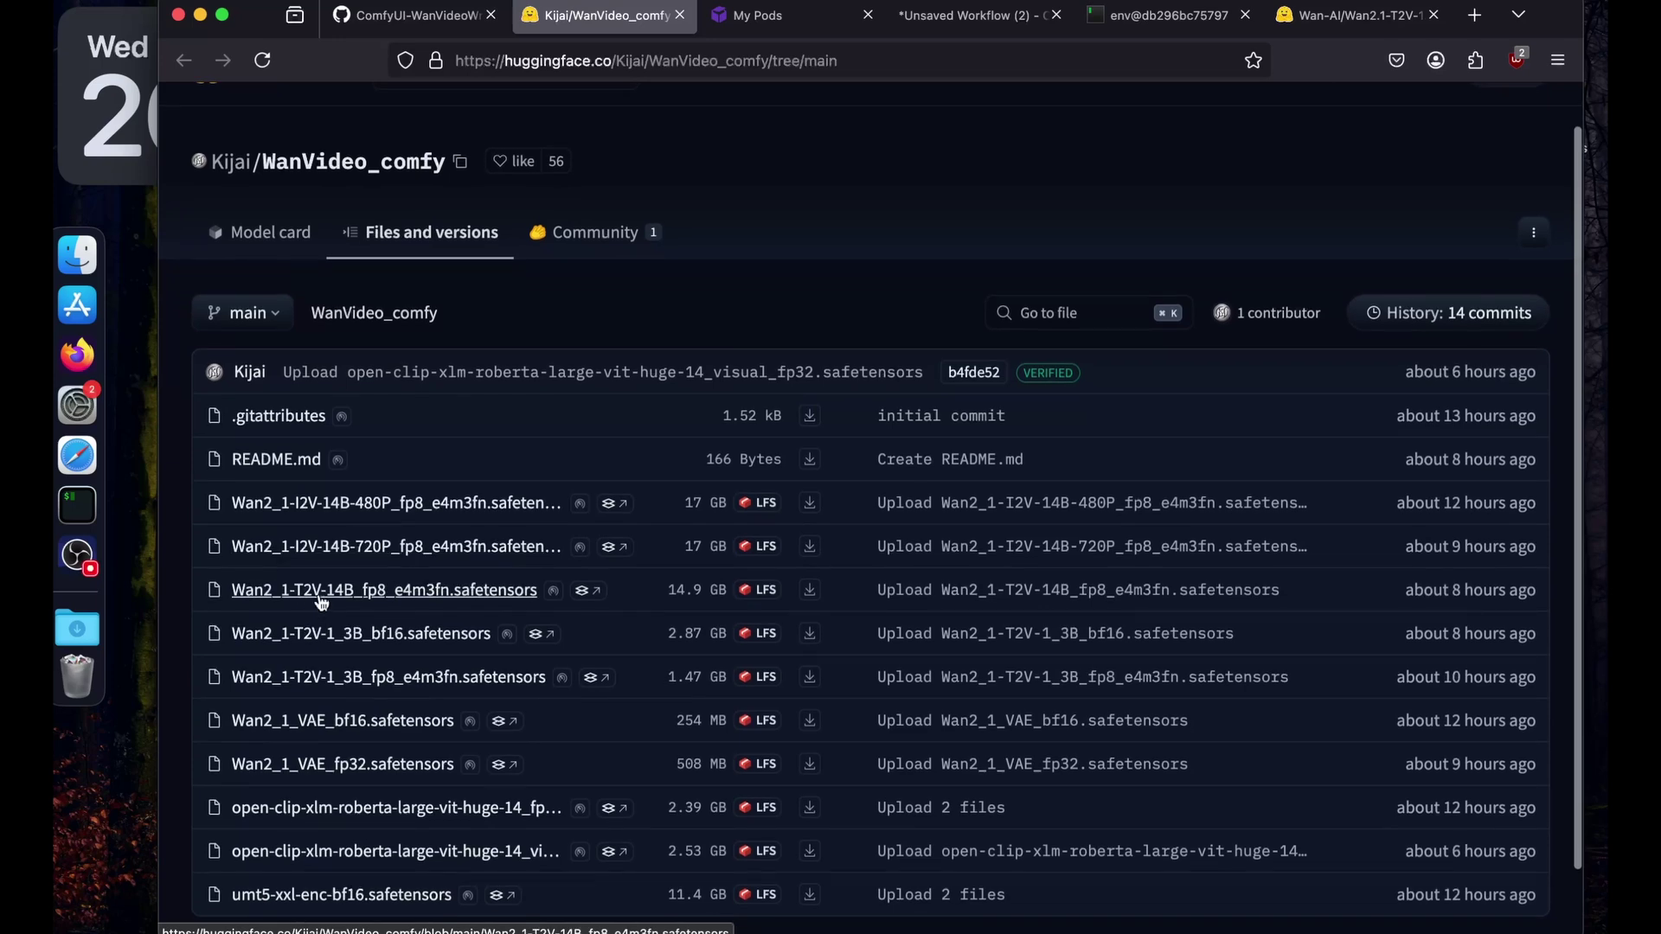
scroll(320, 603, down, 1)
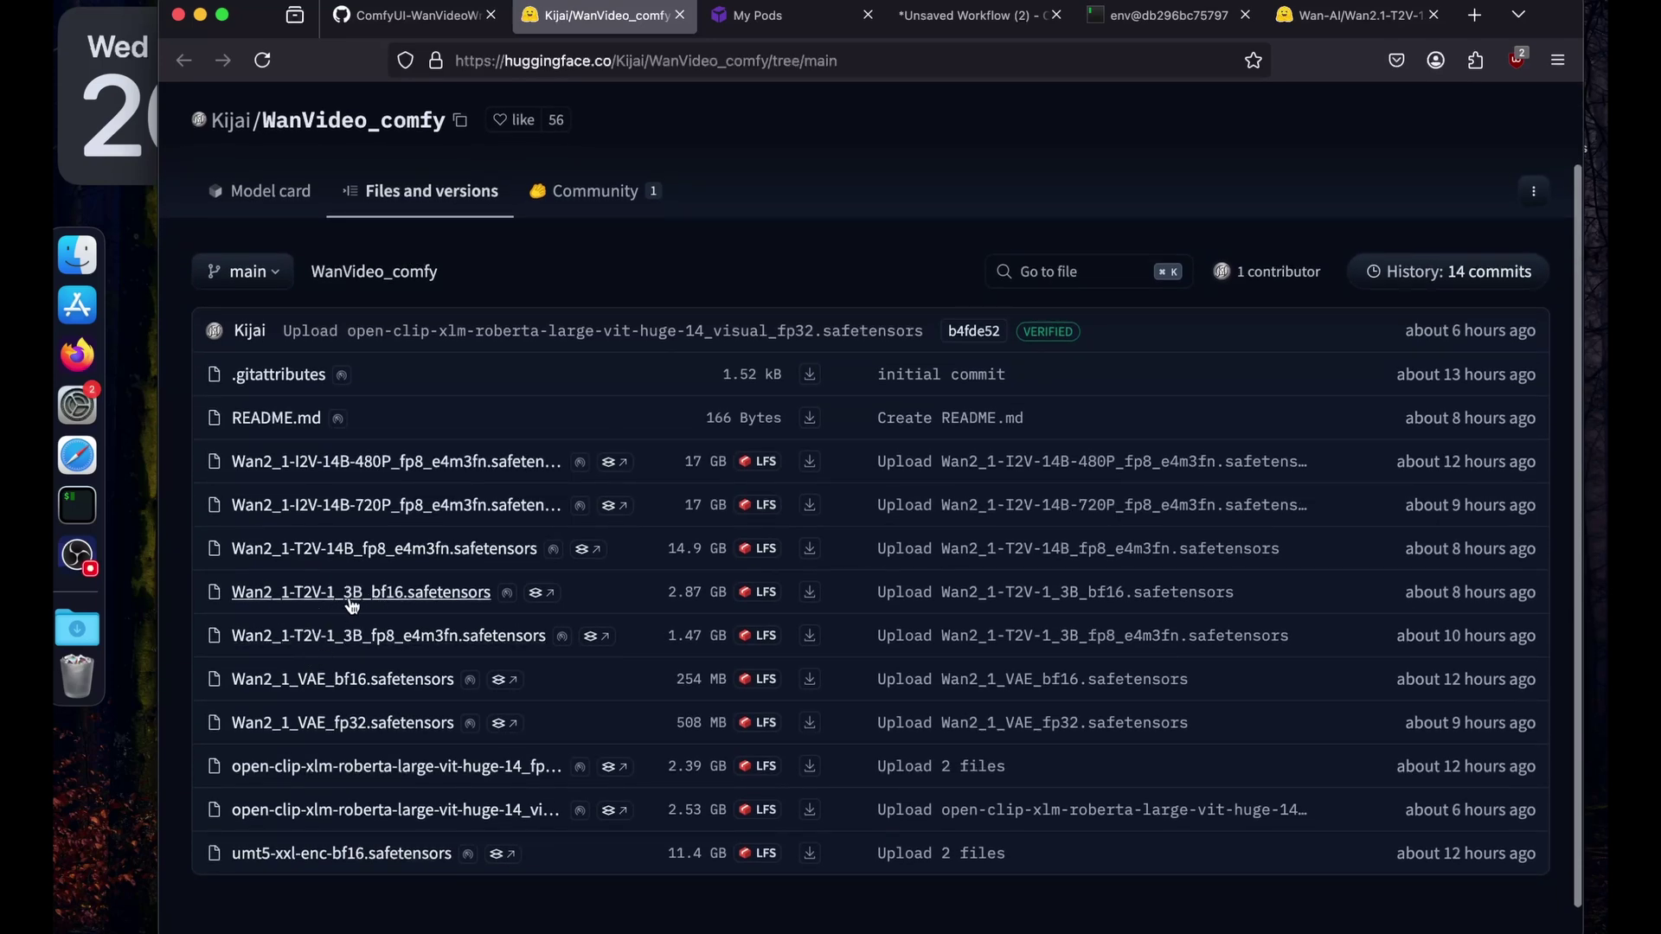
scroll(352, 605, up, 2)
click(978, 14)
- Replace the red panda prompt with the pasted Programming Hut cyber-themed prompt
drag(1001, 222, 1133, 110)
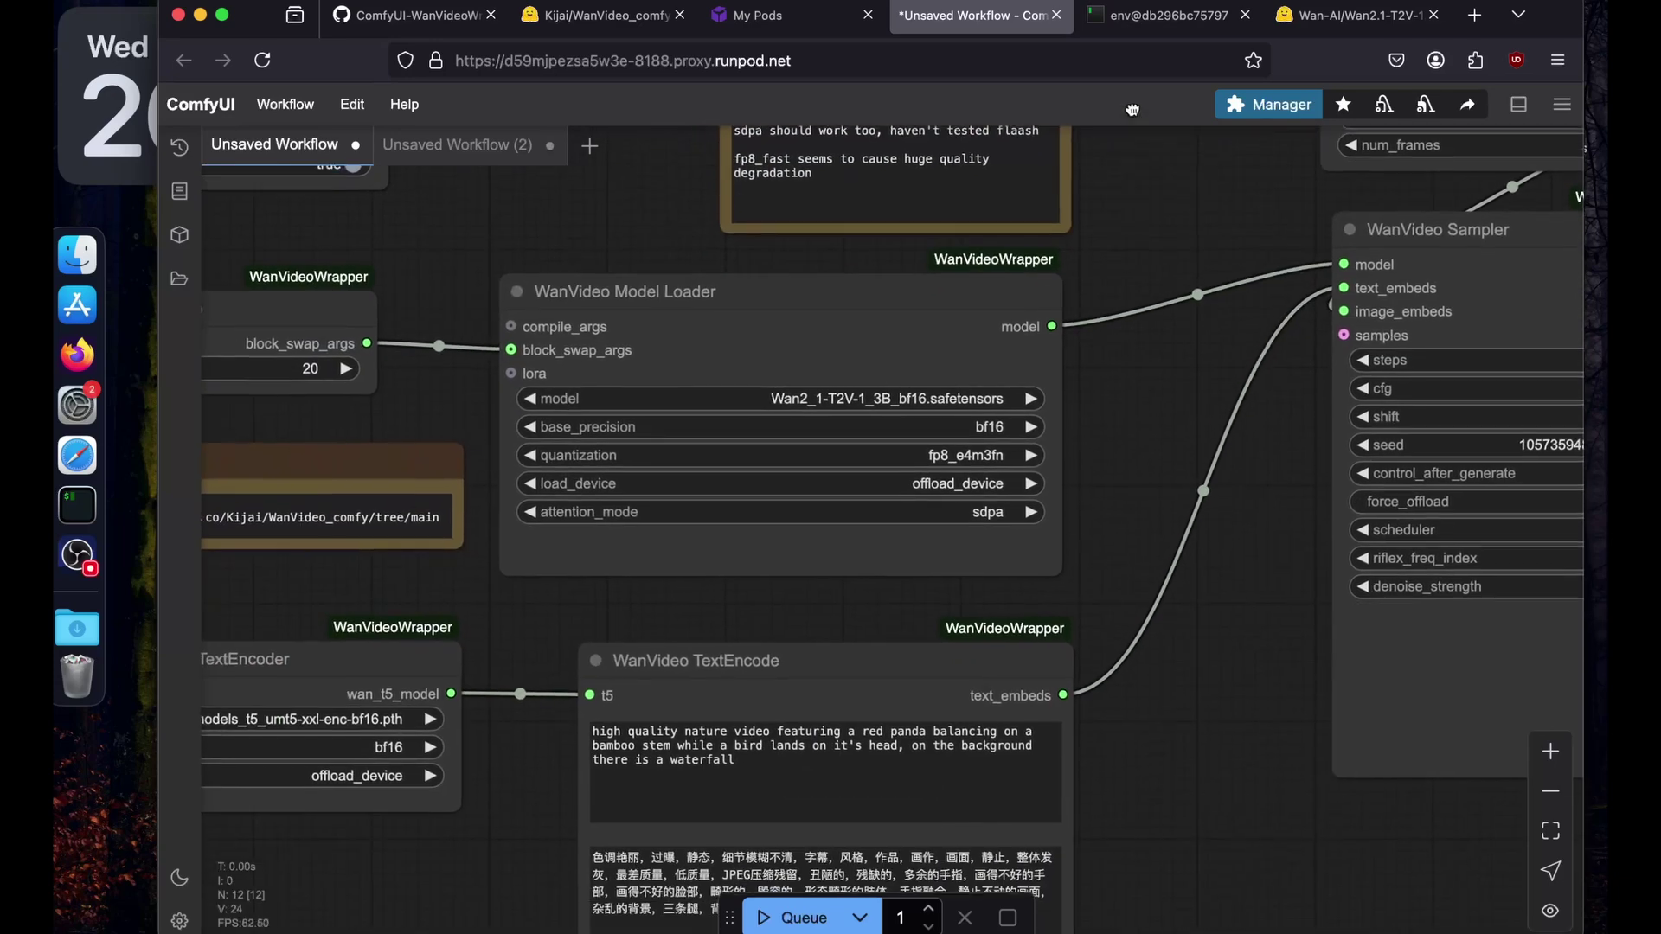
click(874, 753)
key(super+a)
key(BackSpace)
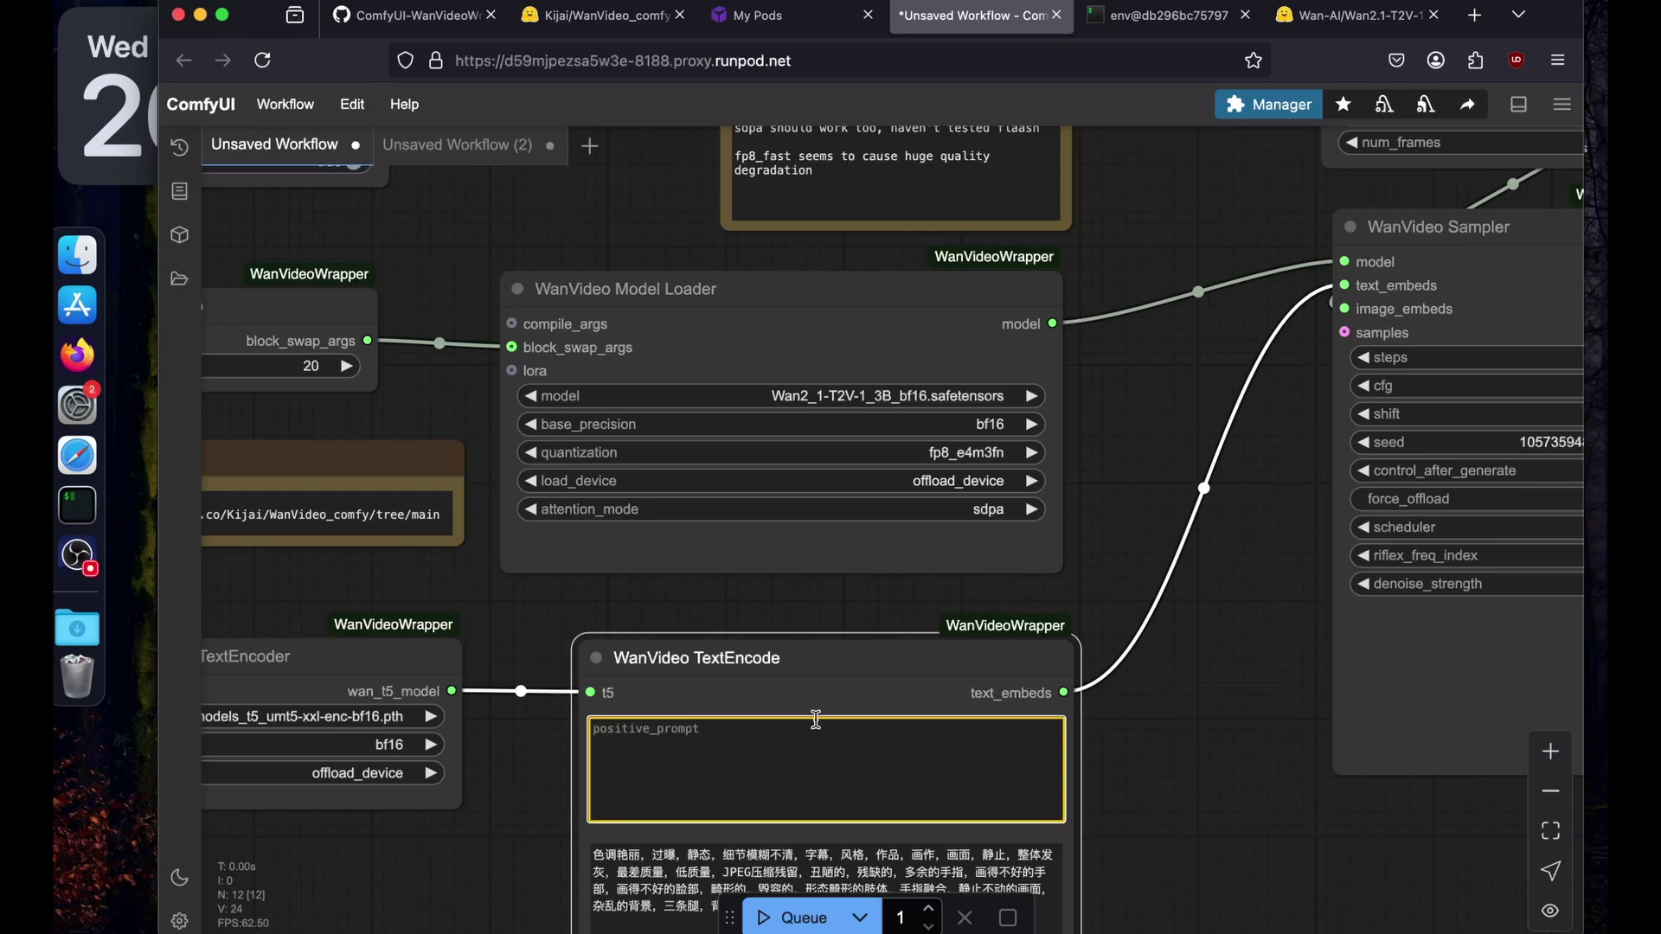
key(super+v)
- Trim the prompt by deleting everything from 'The color scheme' to the end
scroll(749, 763, up, 3)
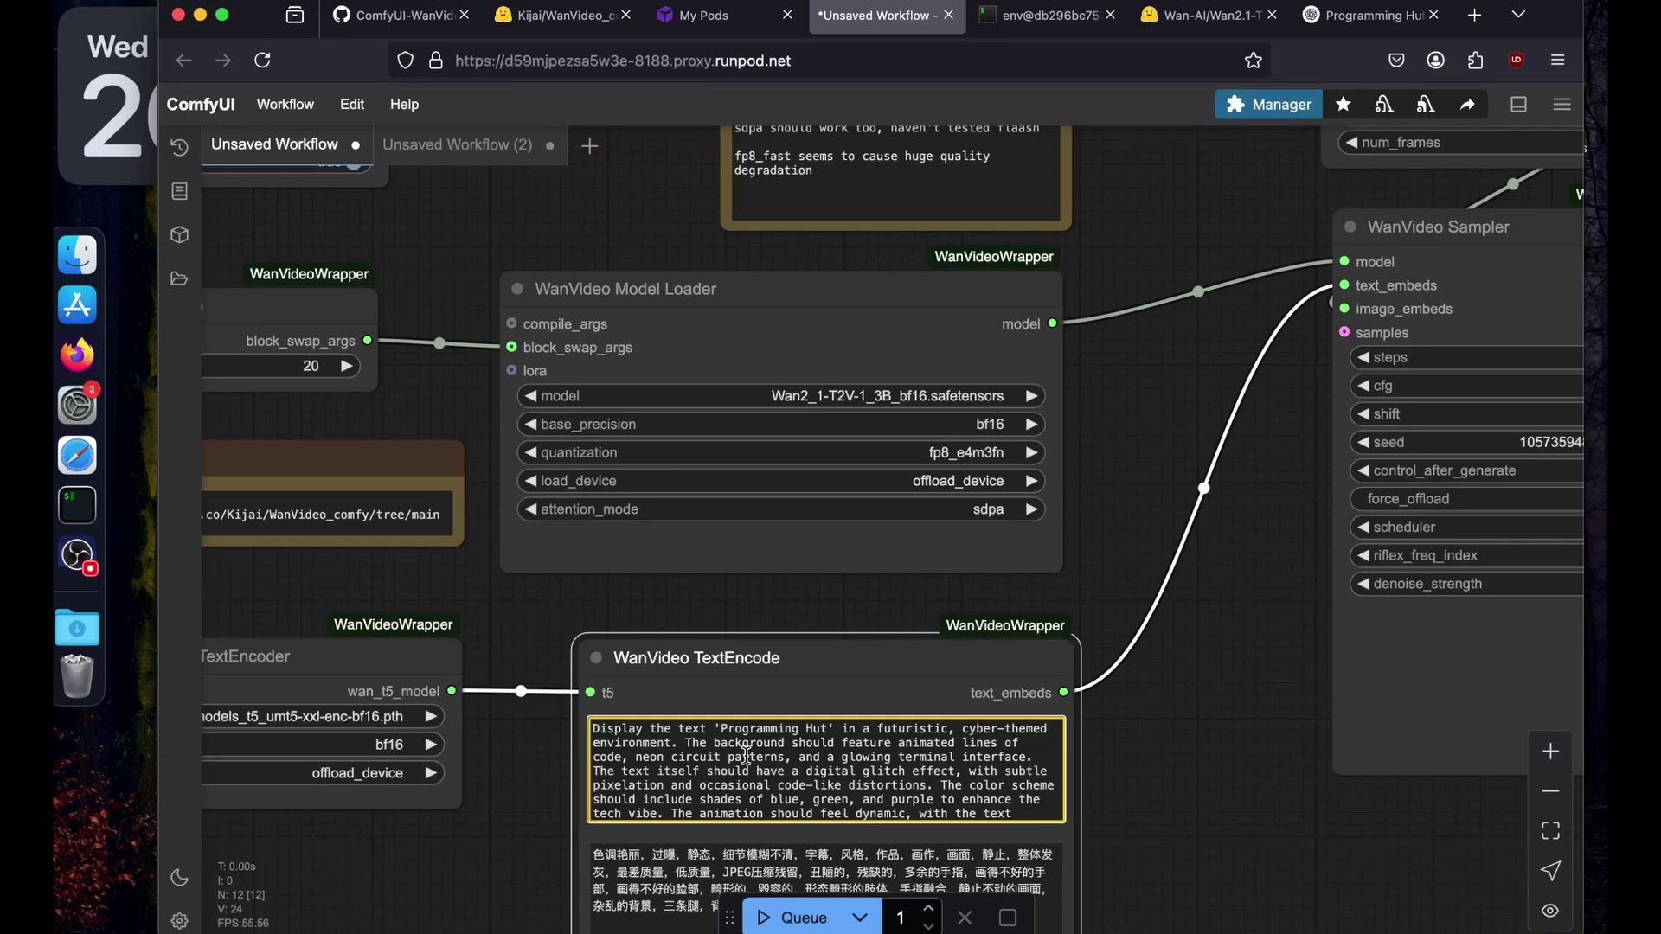
scroll(746, 756, down, 1)
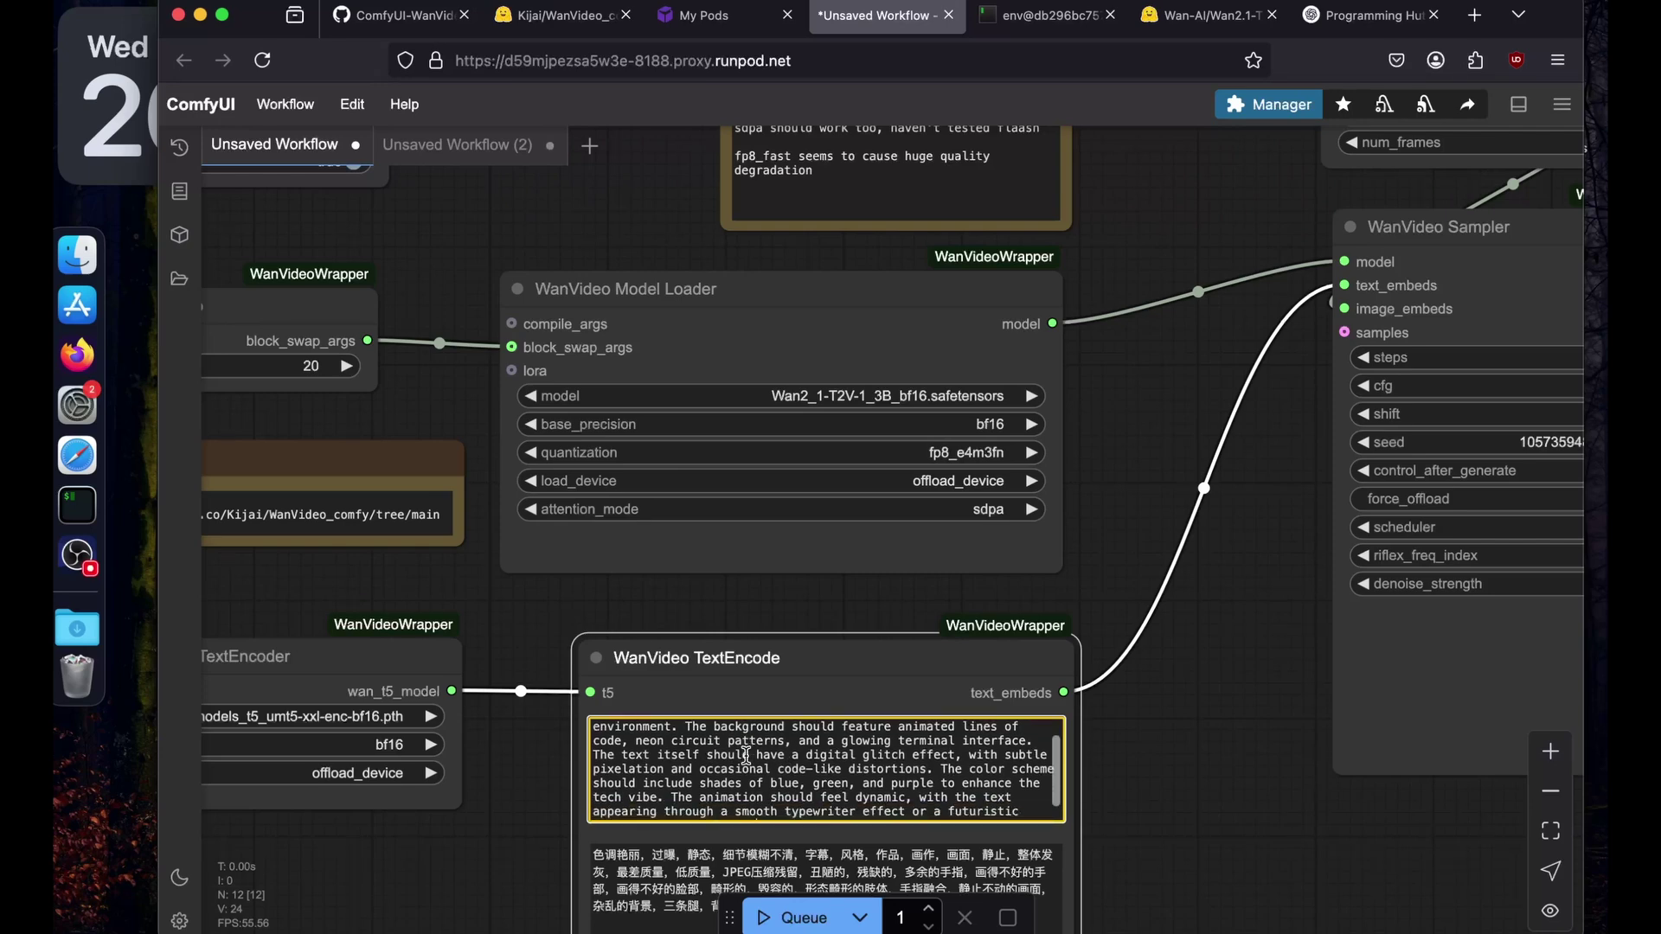
scroll(746, 755, down, 1)
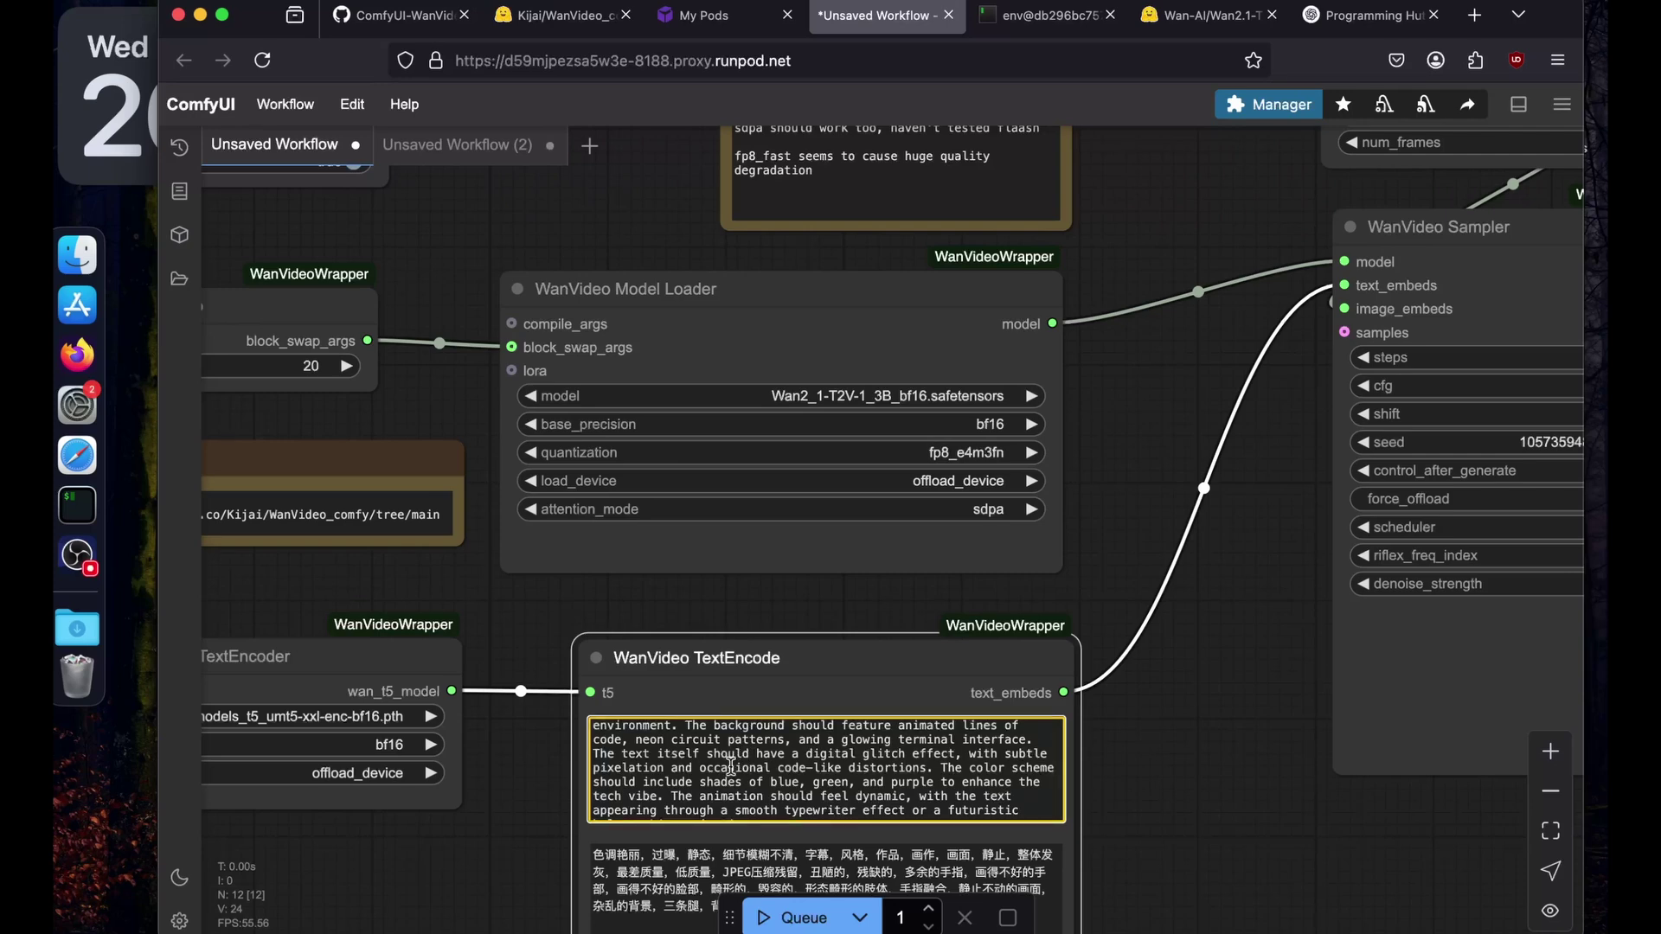
scroll(731, 766, down, 1)
click(939, 766)
key(super+shift+Down)
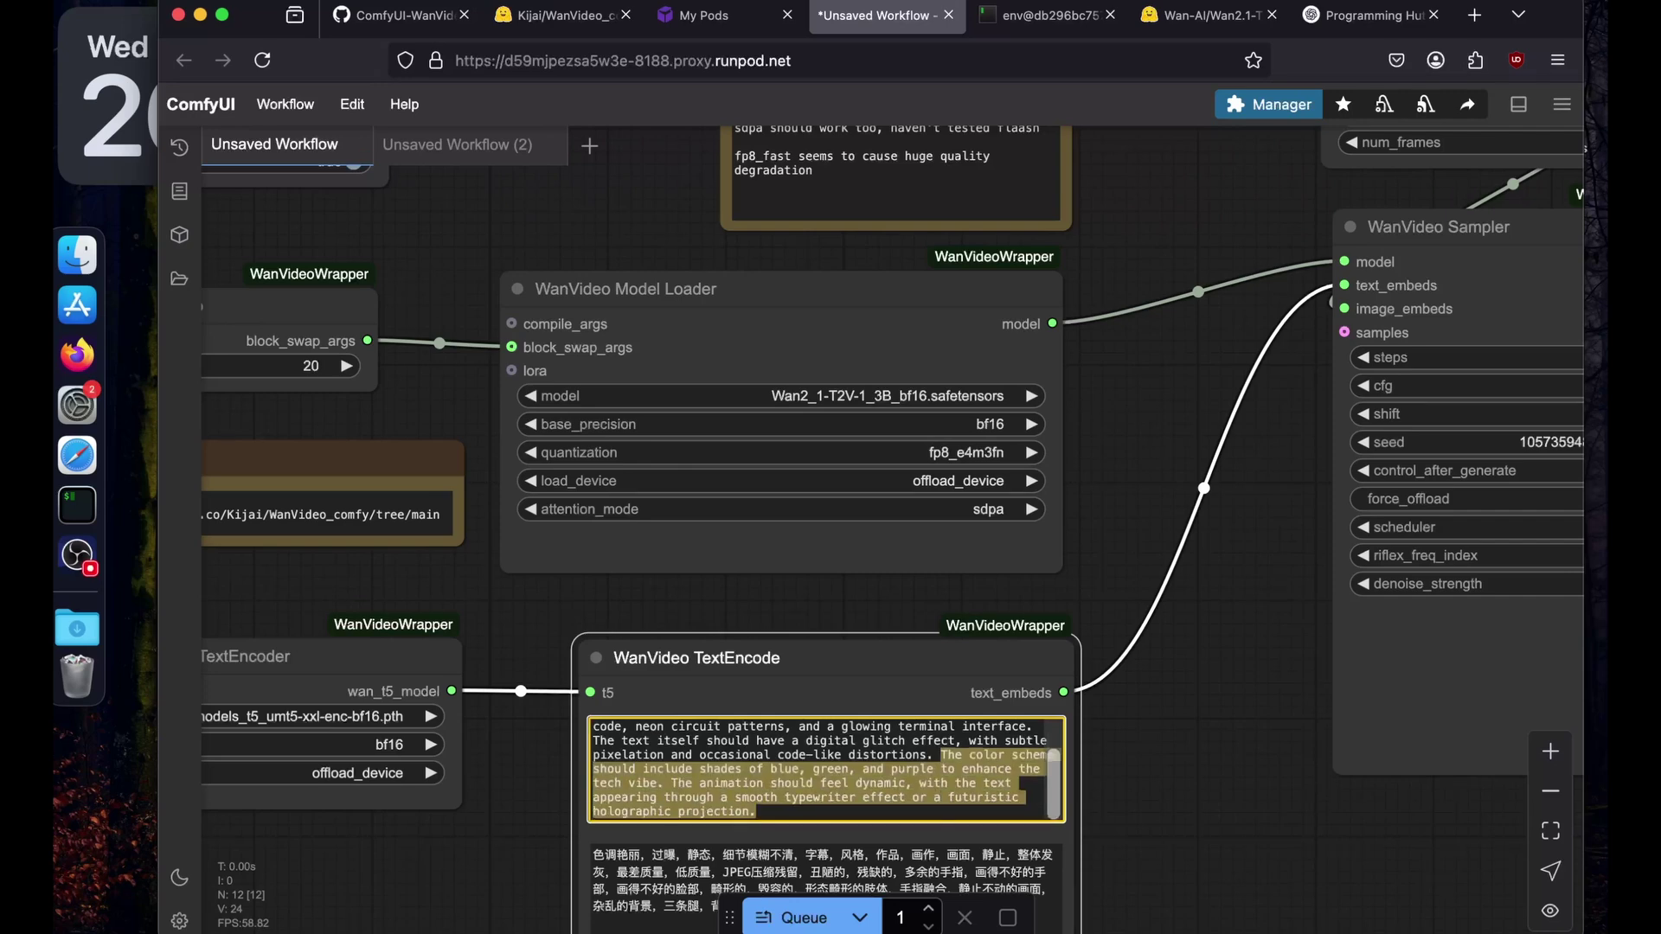
key(BackSpace)
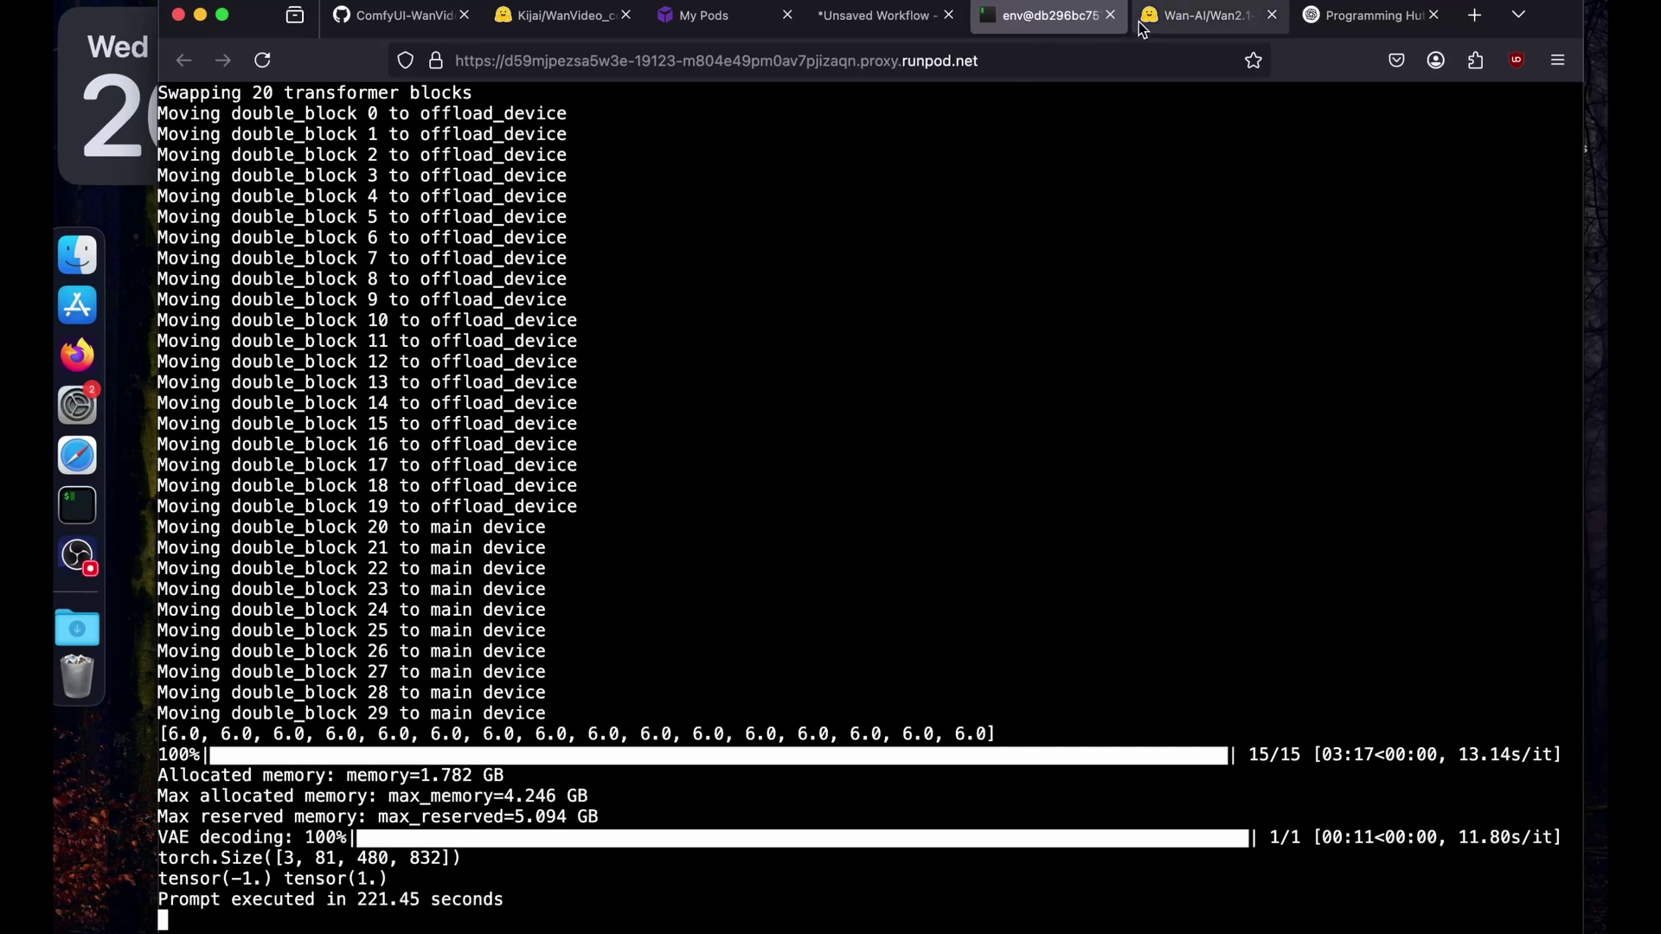
- Open the Programming Hut video preview full size in its own tab, then close it
click(878, 15)
scroll(349, 367, up, 5)
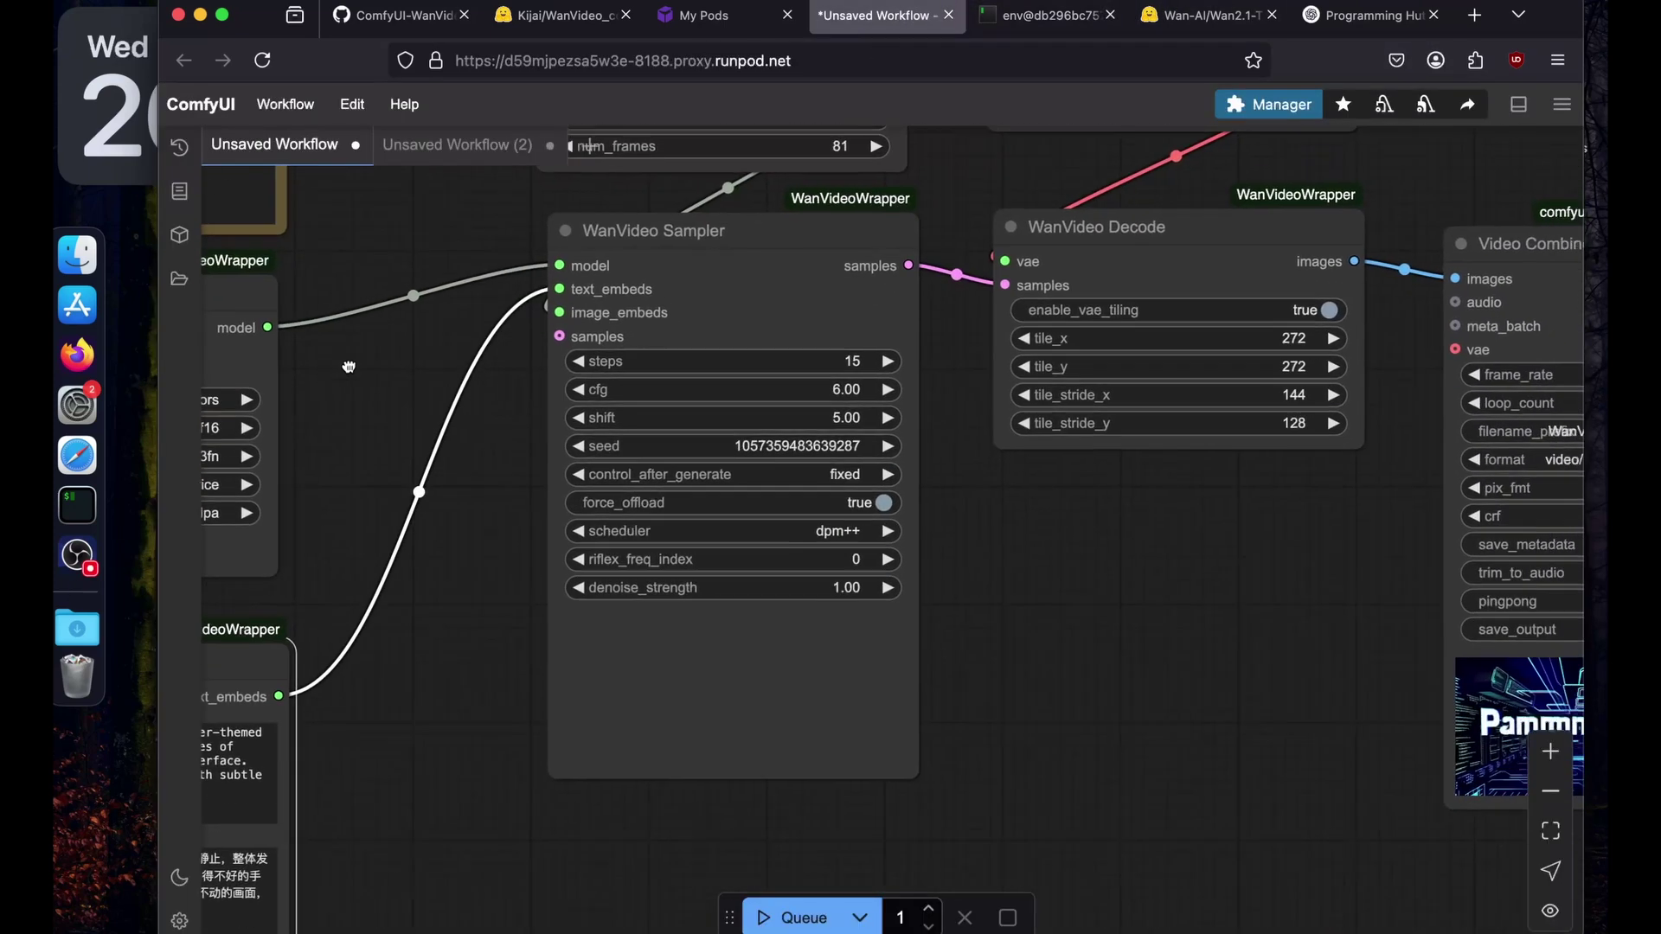
scroll(349, 367, right, 10)
right_click(938, 730)
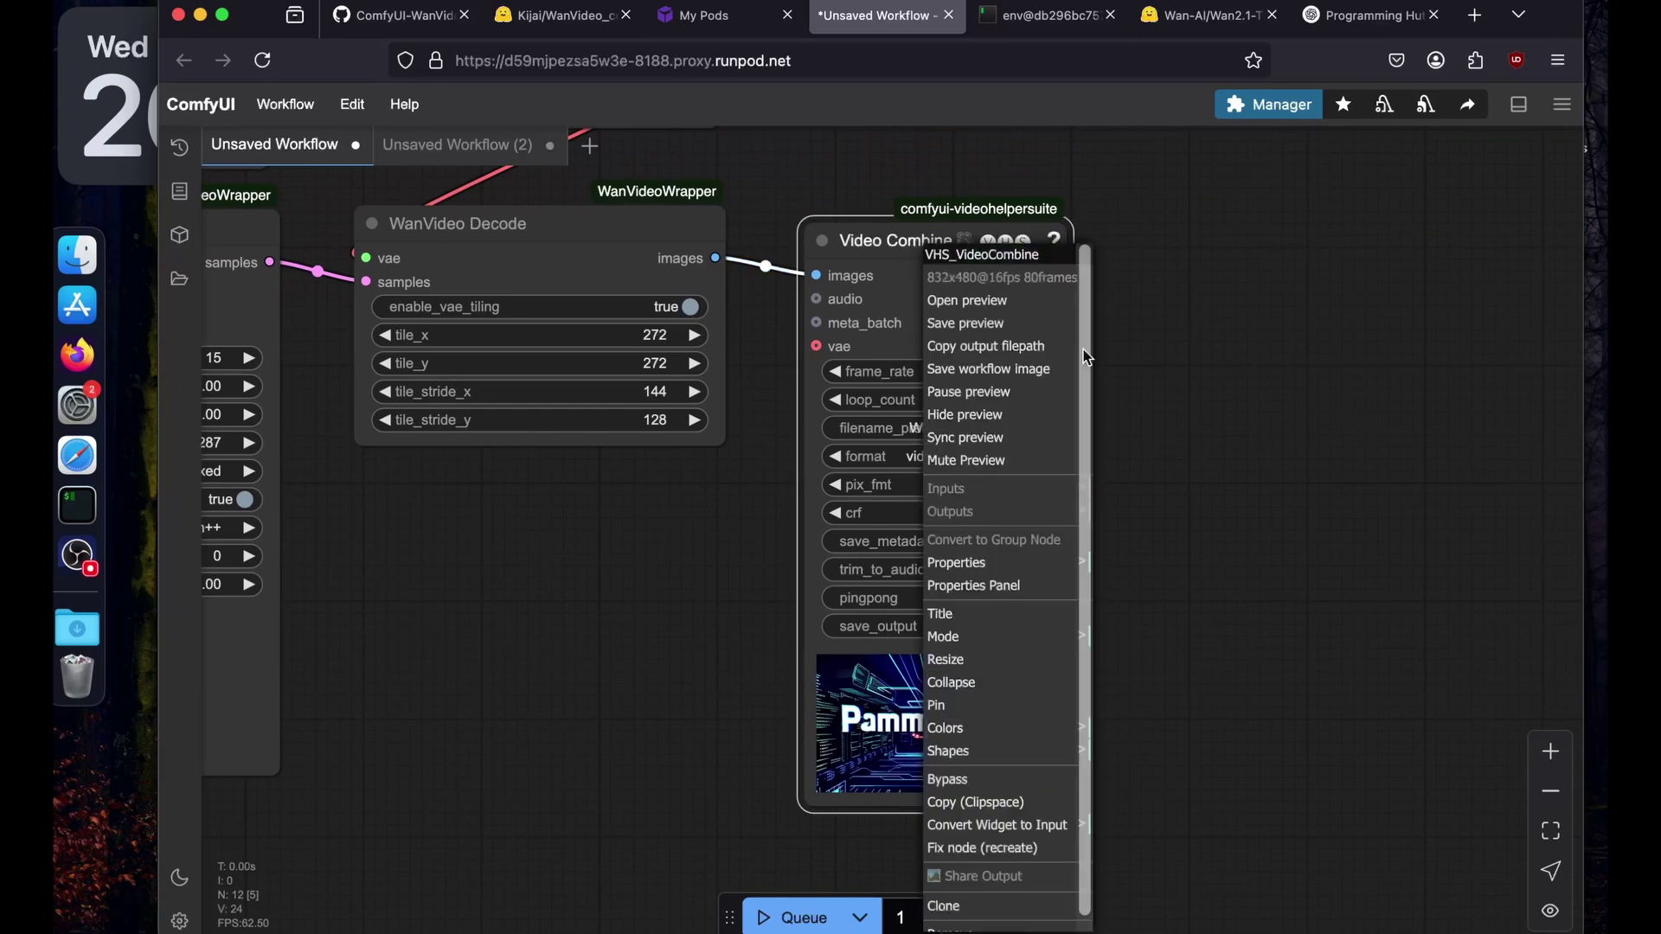
click(978, 297)
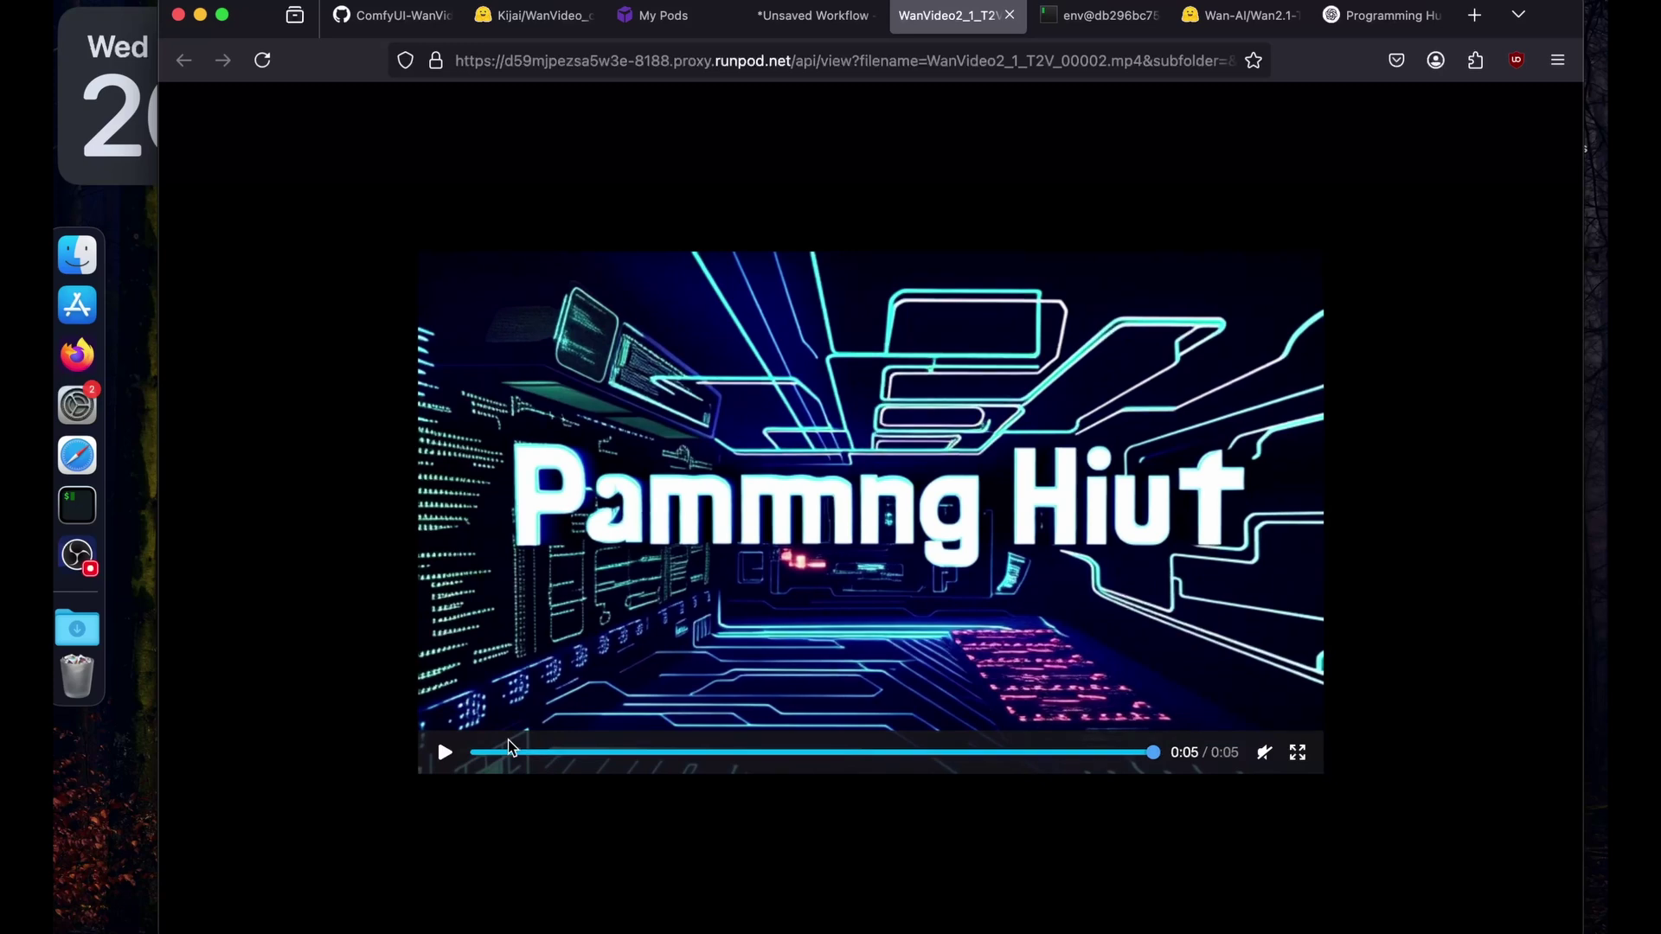
key(super+w)
- Paste the cat-chef noodles prompt and set the WanVideo Sampler to 50 steps
text(Generate a video of a cat wearing a tiny chef hat, standing on its hind legs, cooking noodles in a small kitchen.)
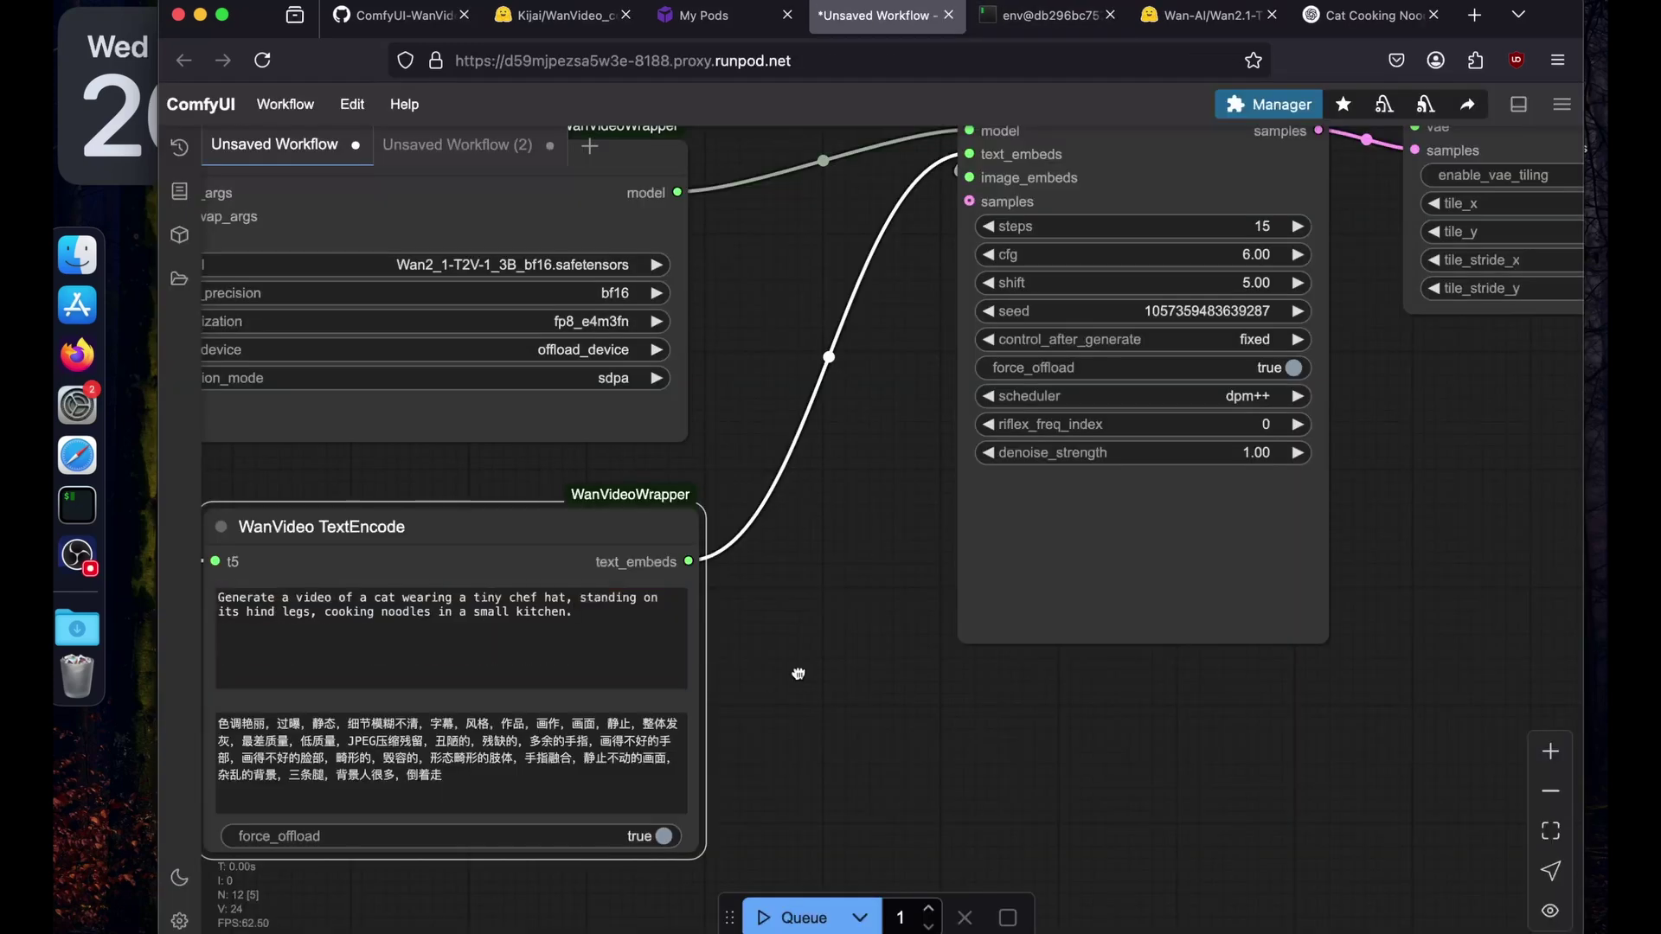
drag(797, 672, 962, 693)
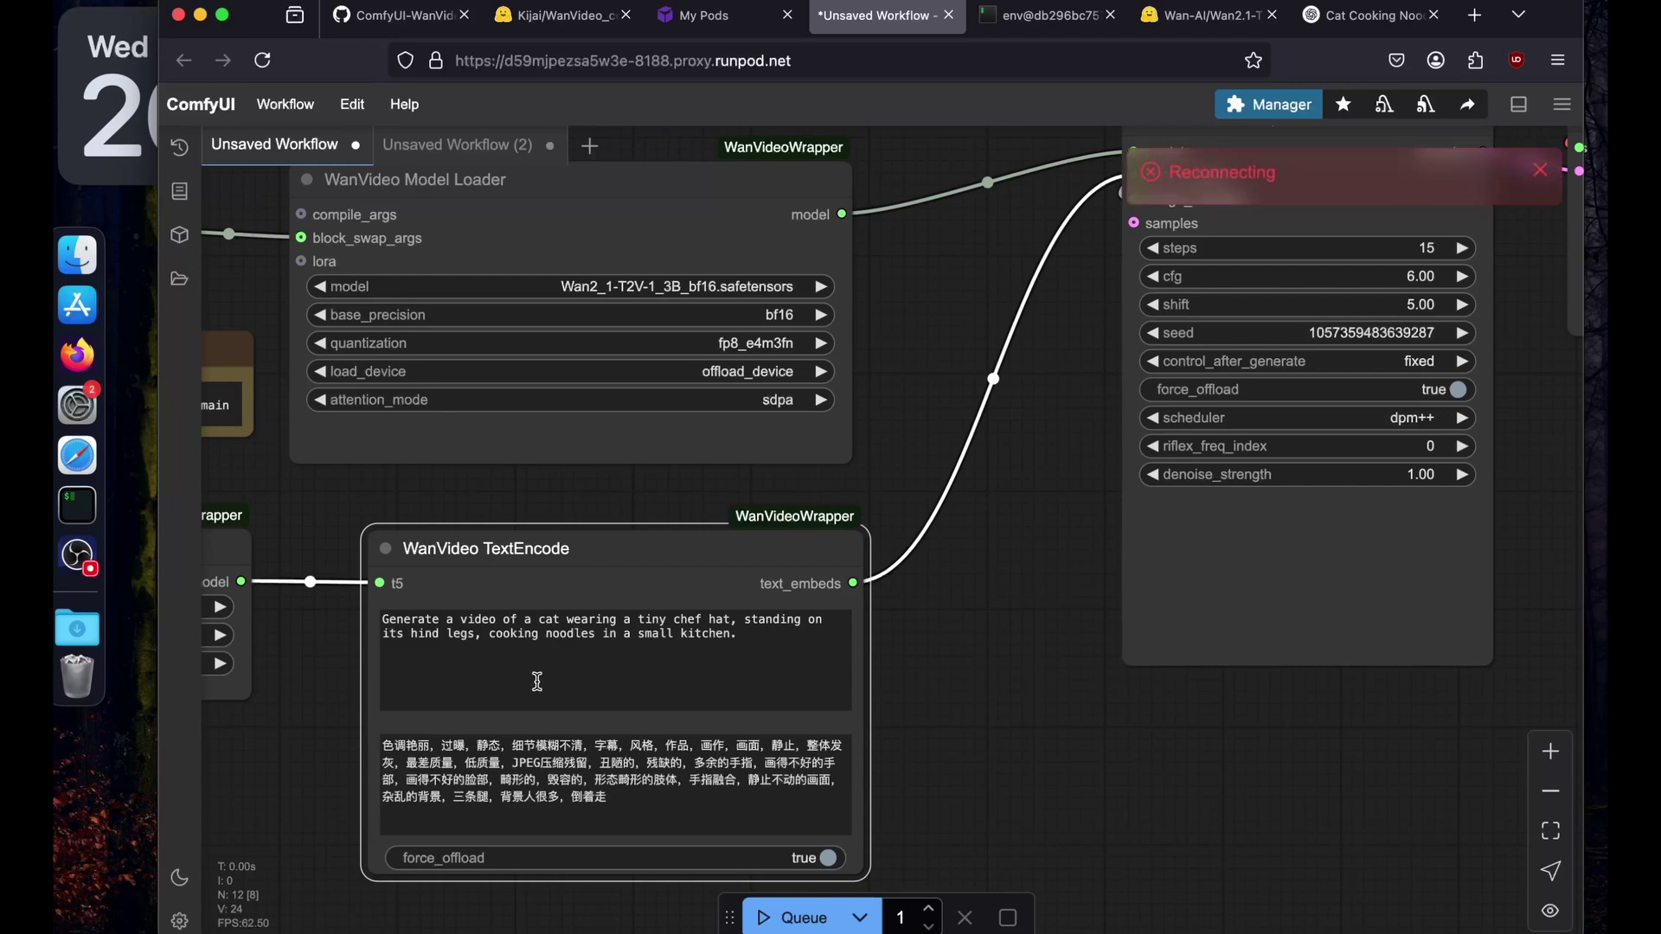
drag(989, 600, 532, 770)
click(947, 420)
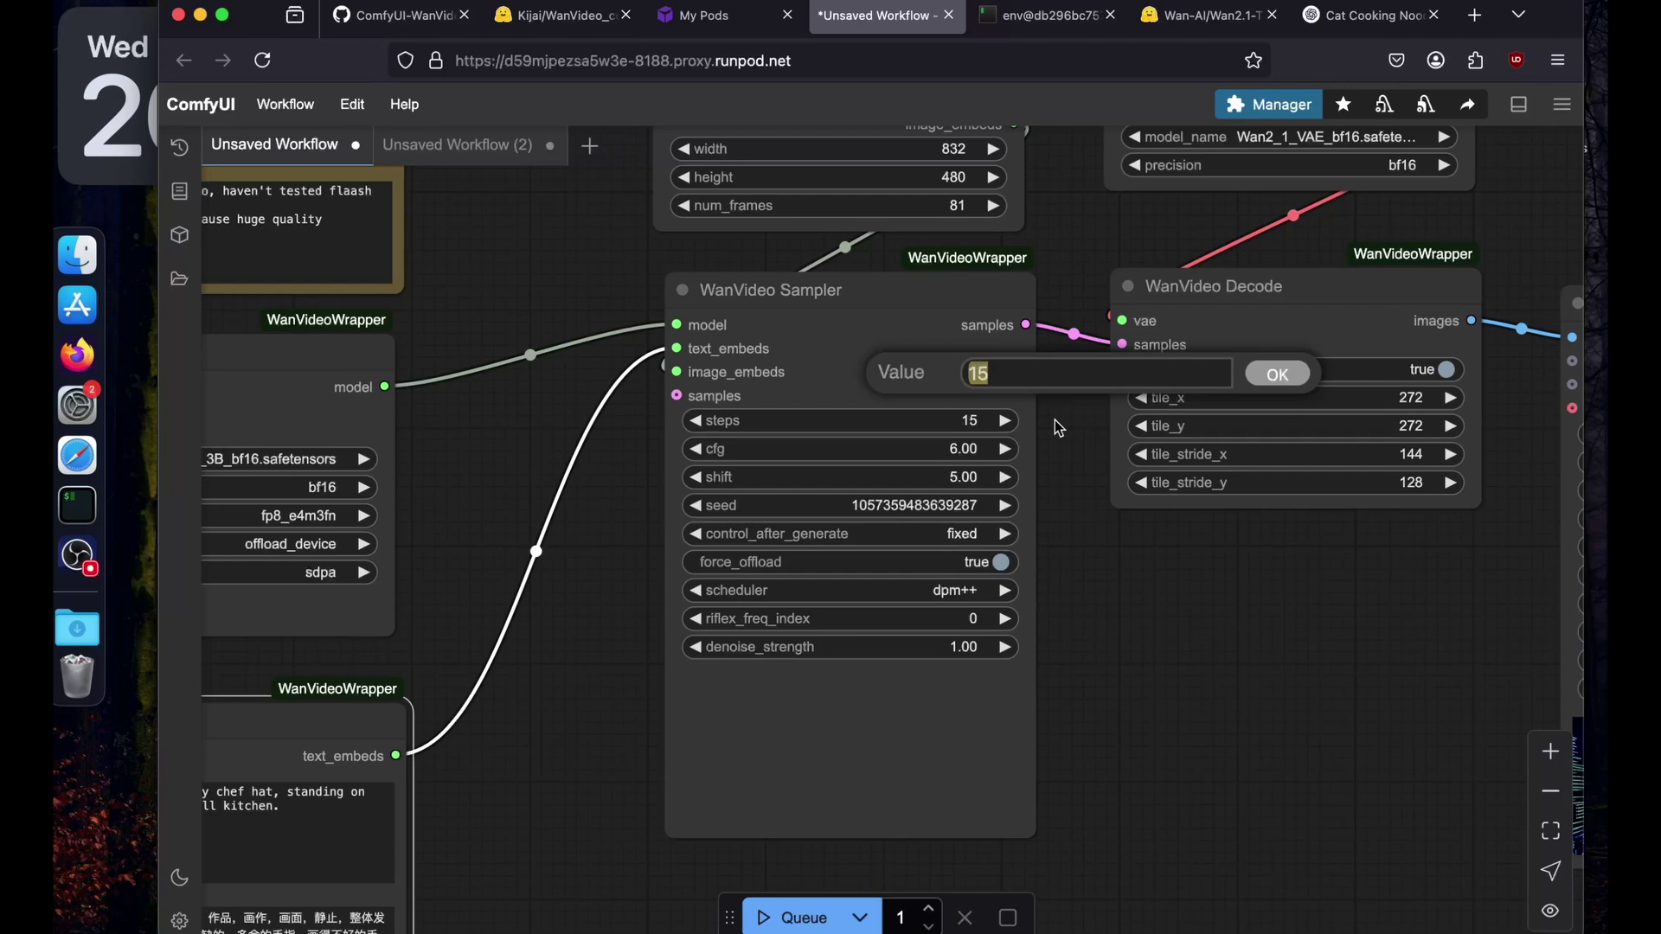
text(50)
key(Return)
- Check the Video Combine output and the server log for the finished render
drag(1052, 544, 683, 832)
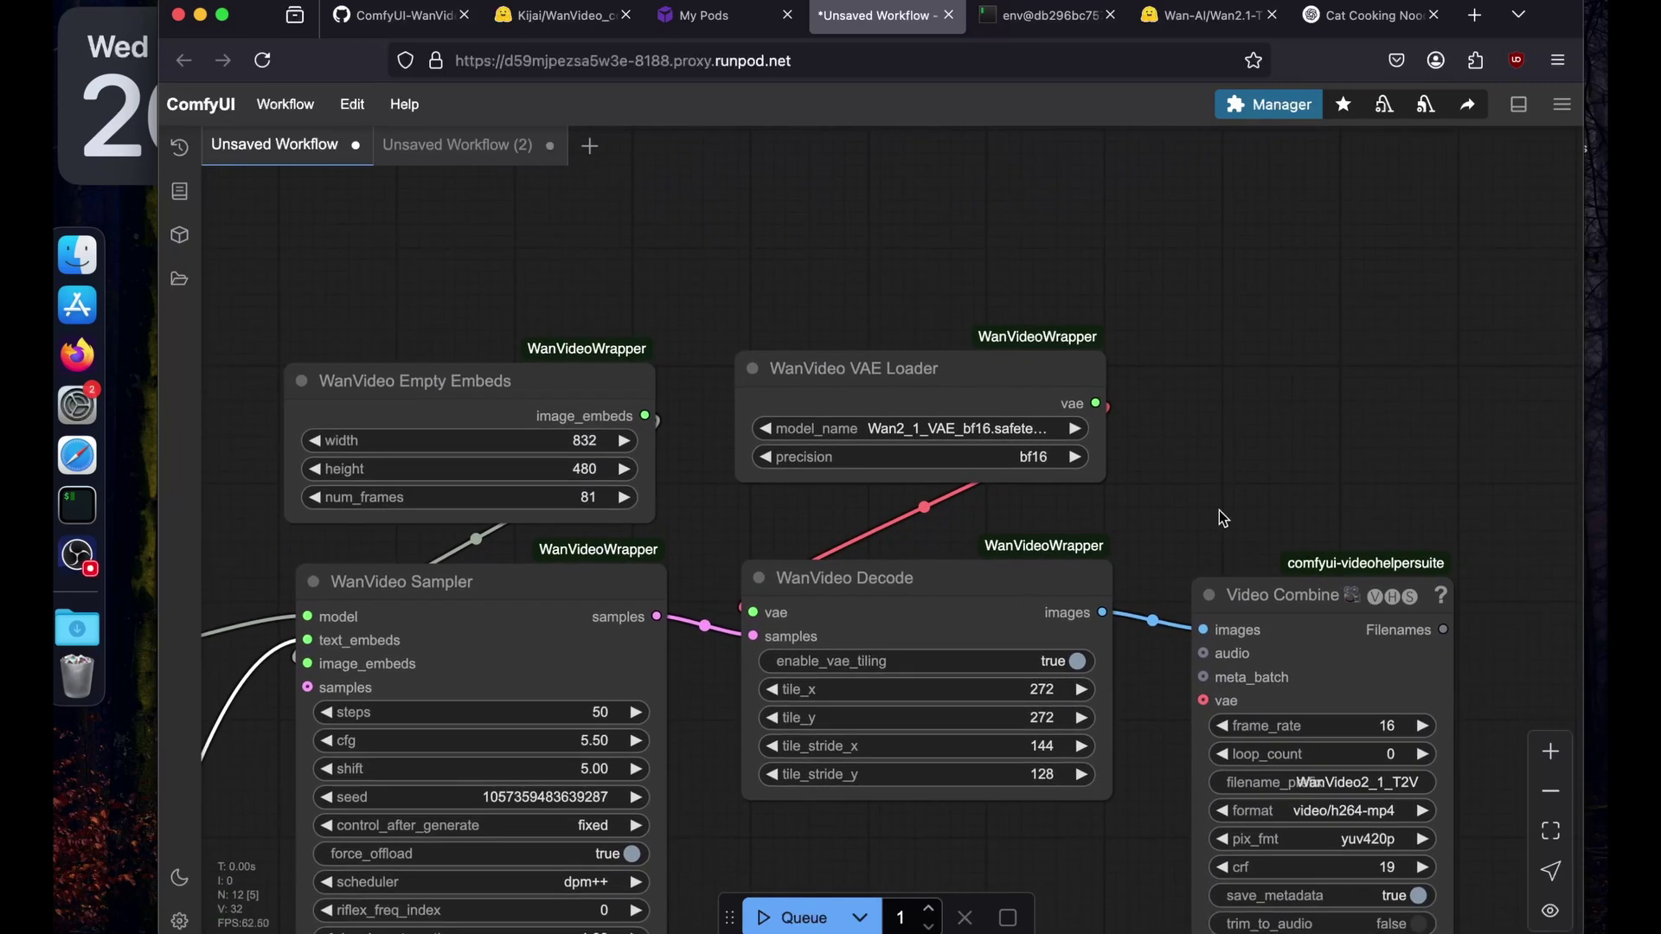
drag(1218, 510, 1069, 258)
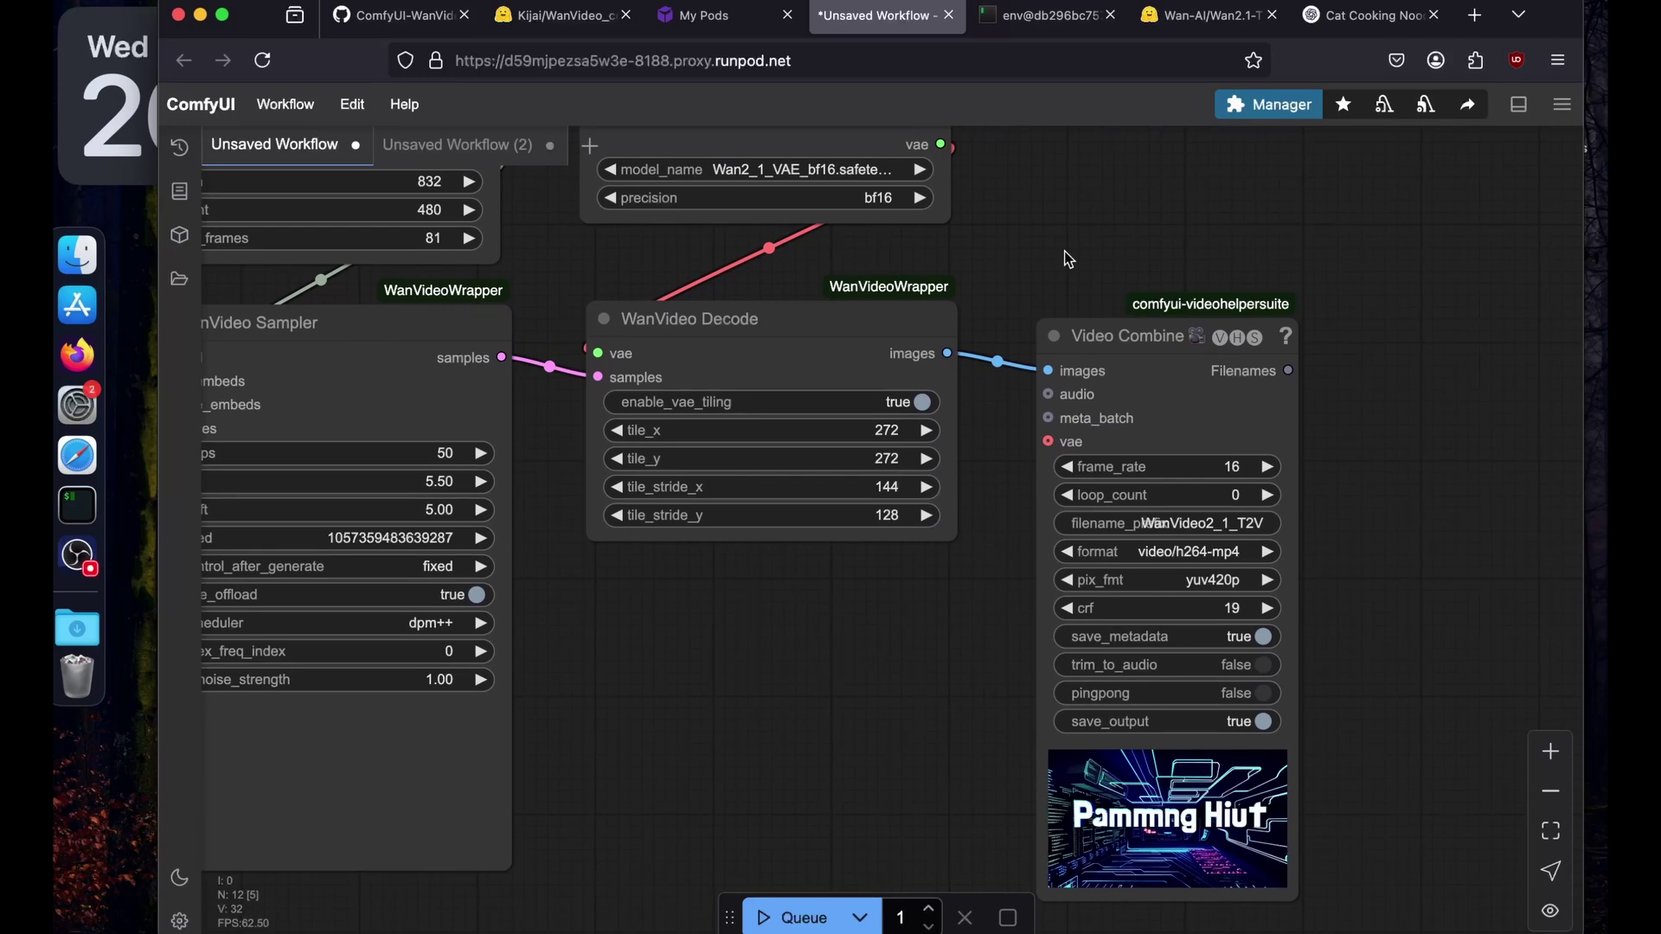
click(1040, 15)
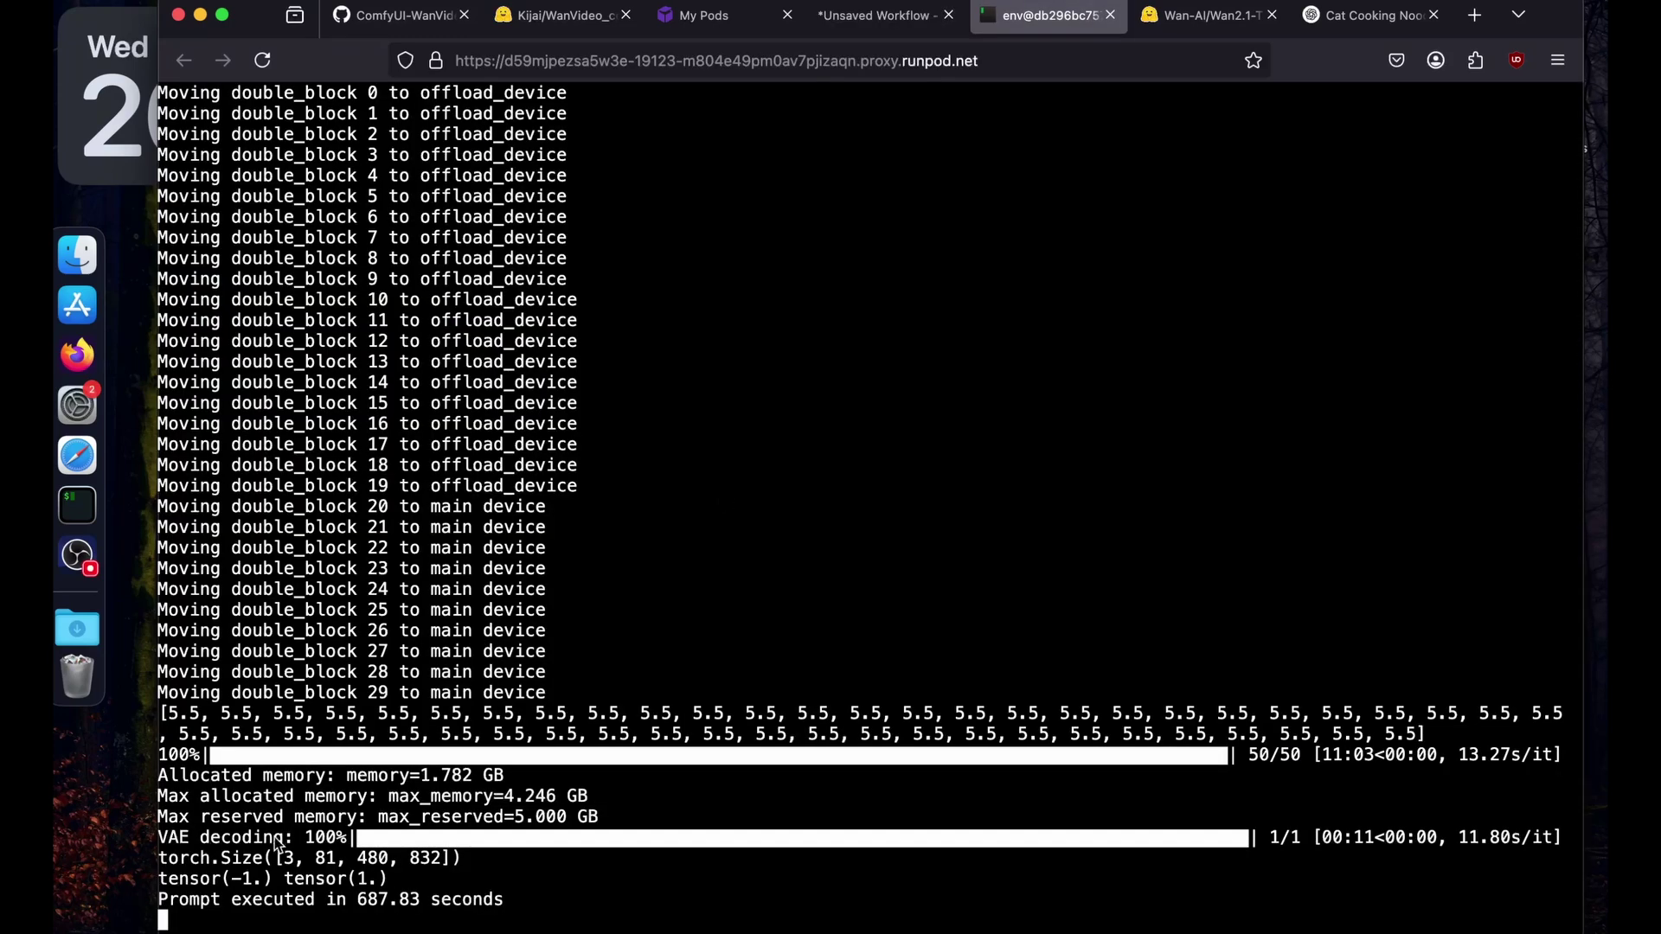
- Note the 687.83-second run time and open the new cat-chef video preview in its own tab
double_click(370, 901)
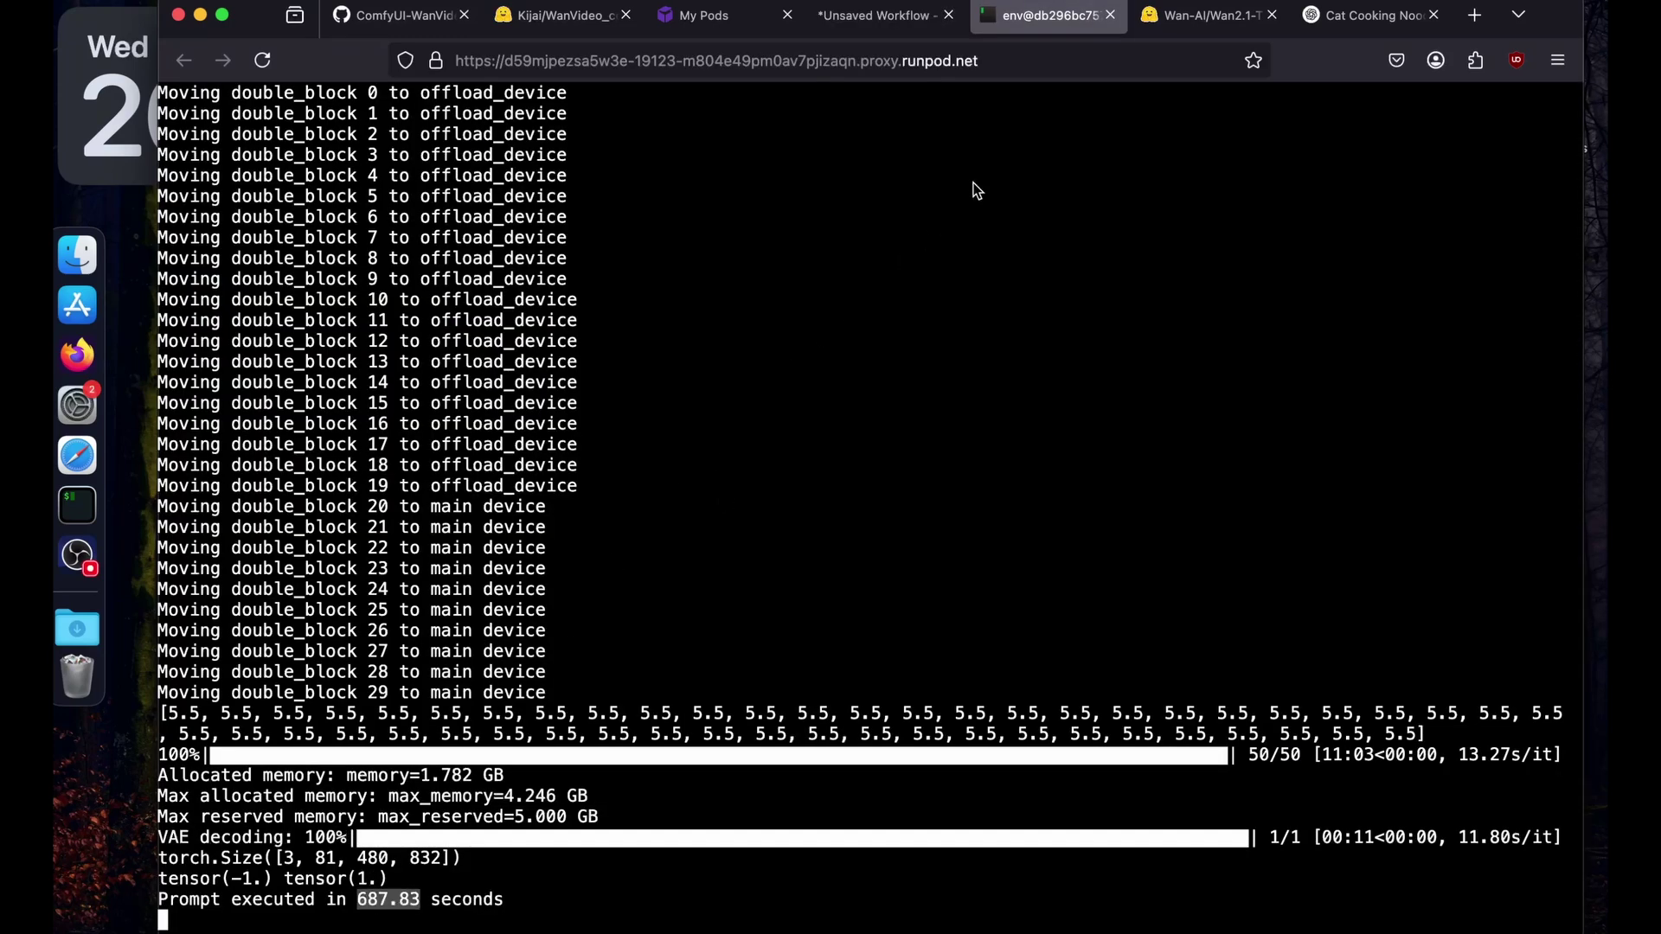
click(884, 17)
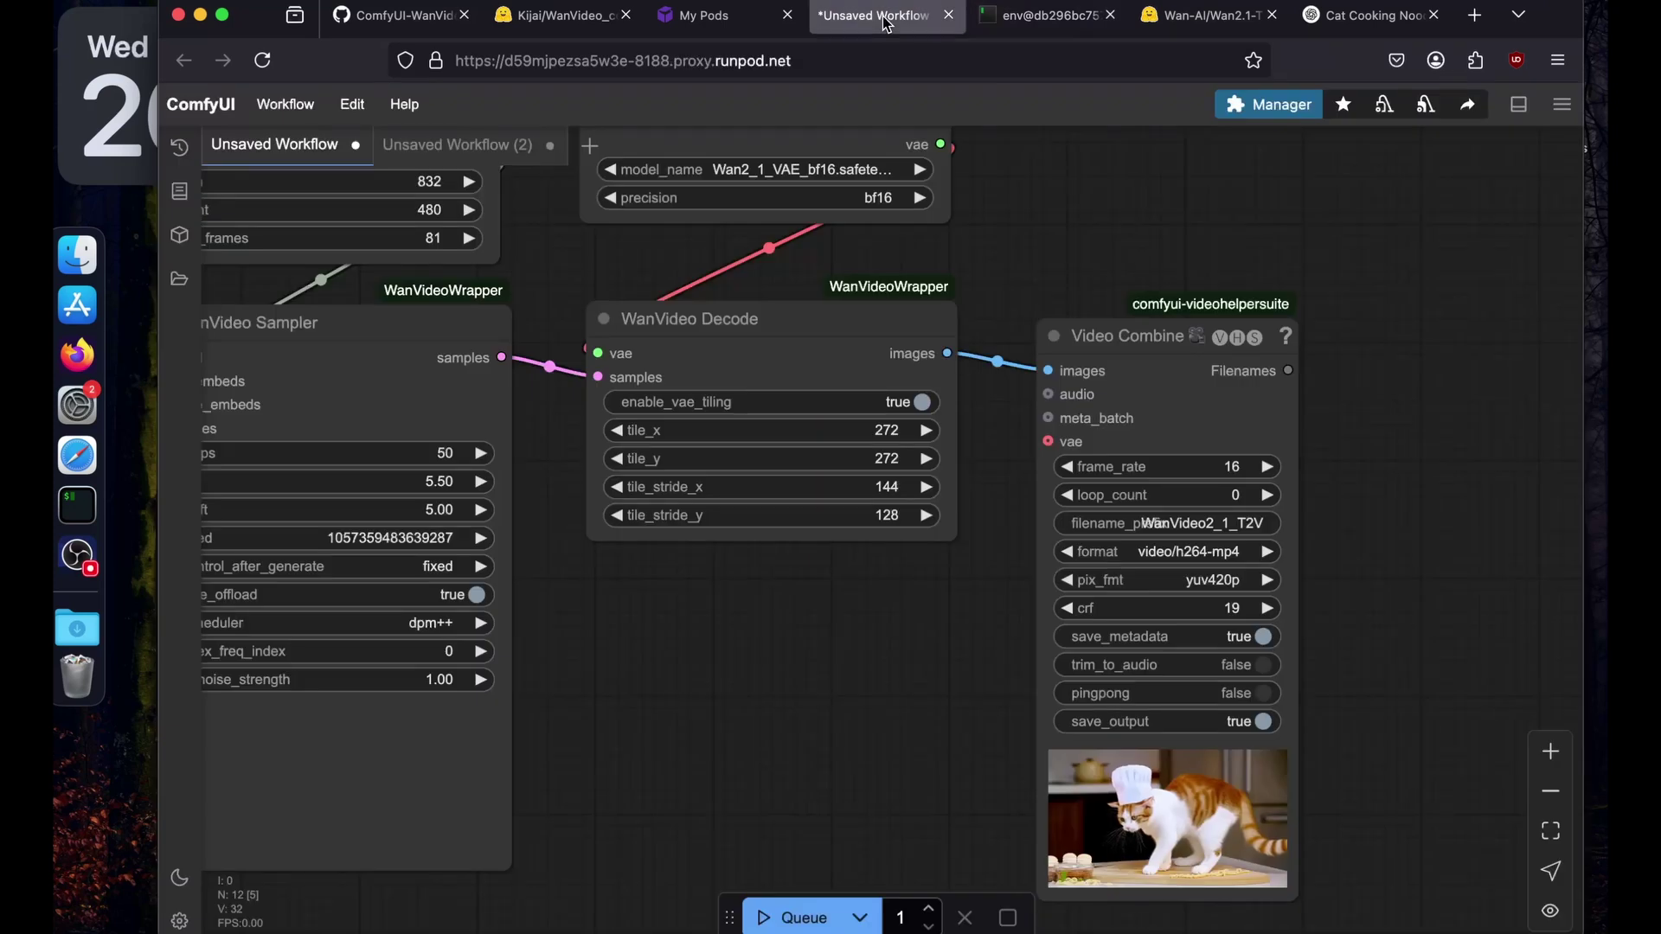
right_click(1139, 708)
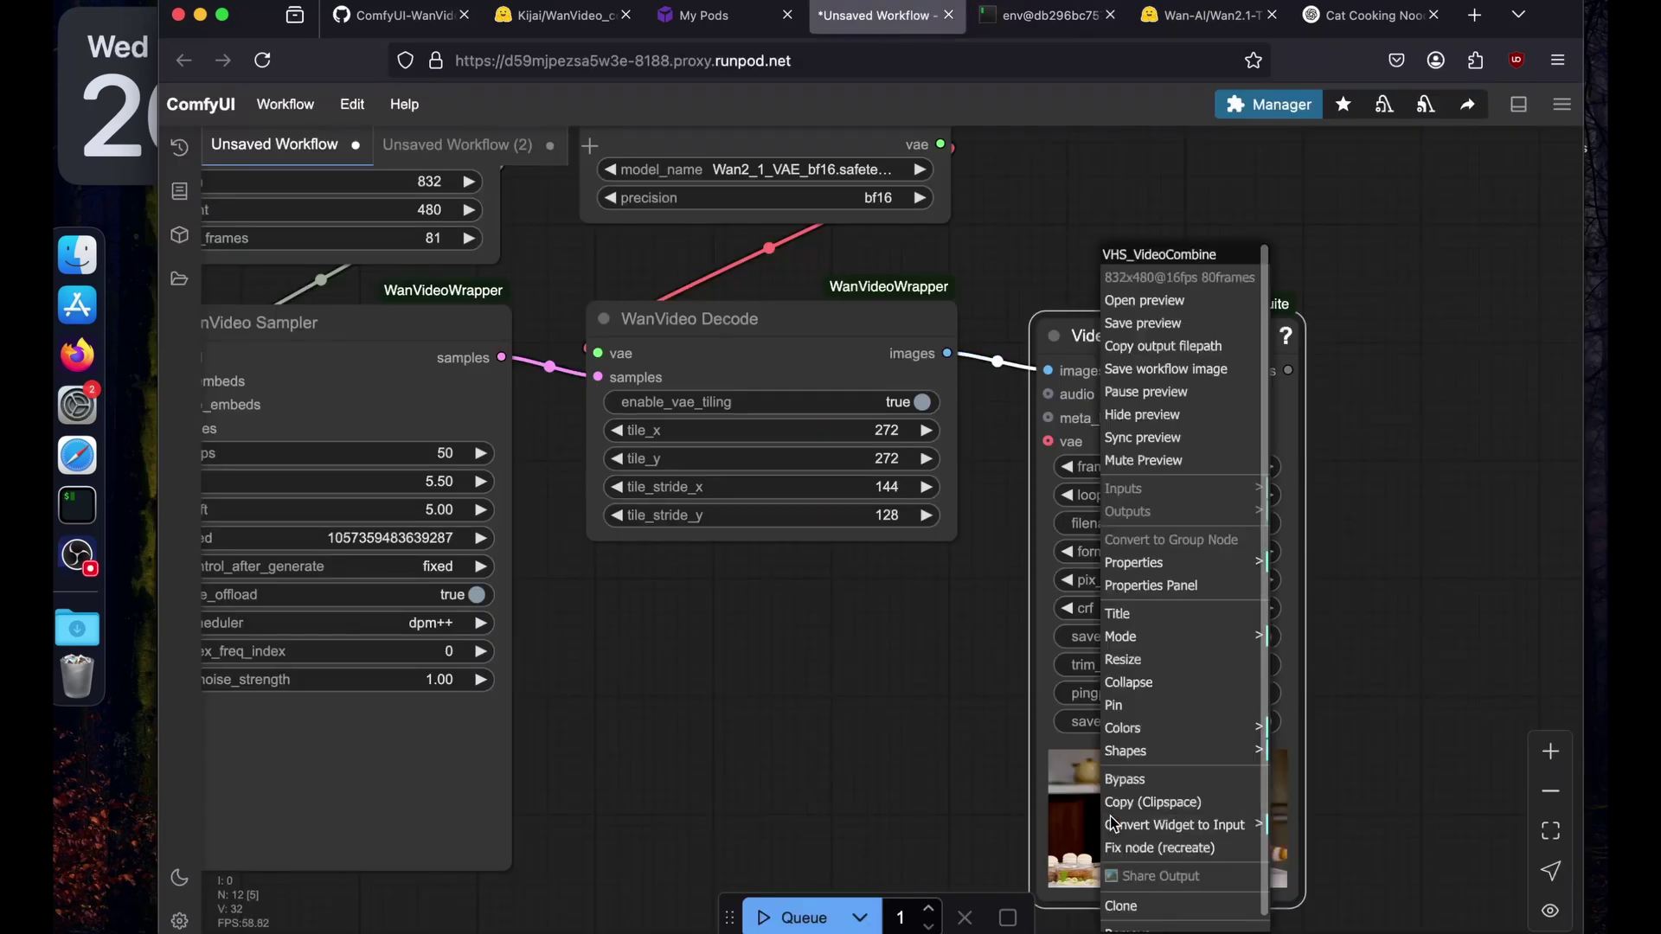
click(1139, 301)
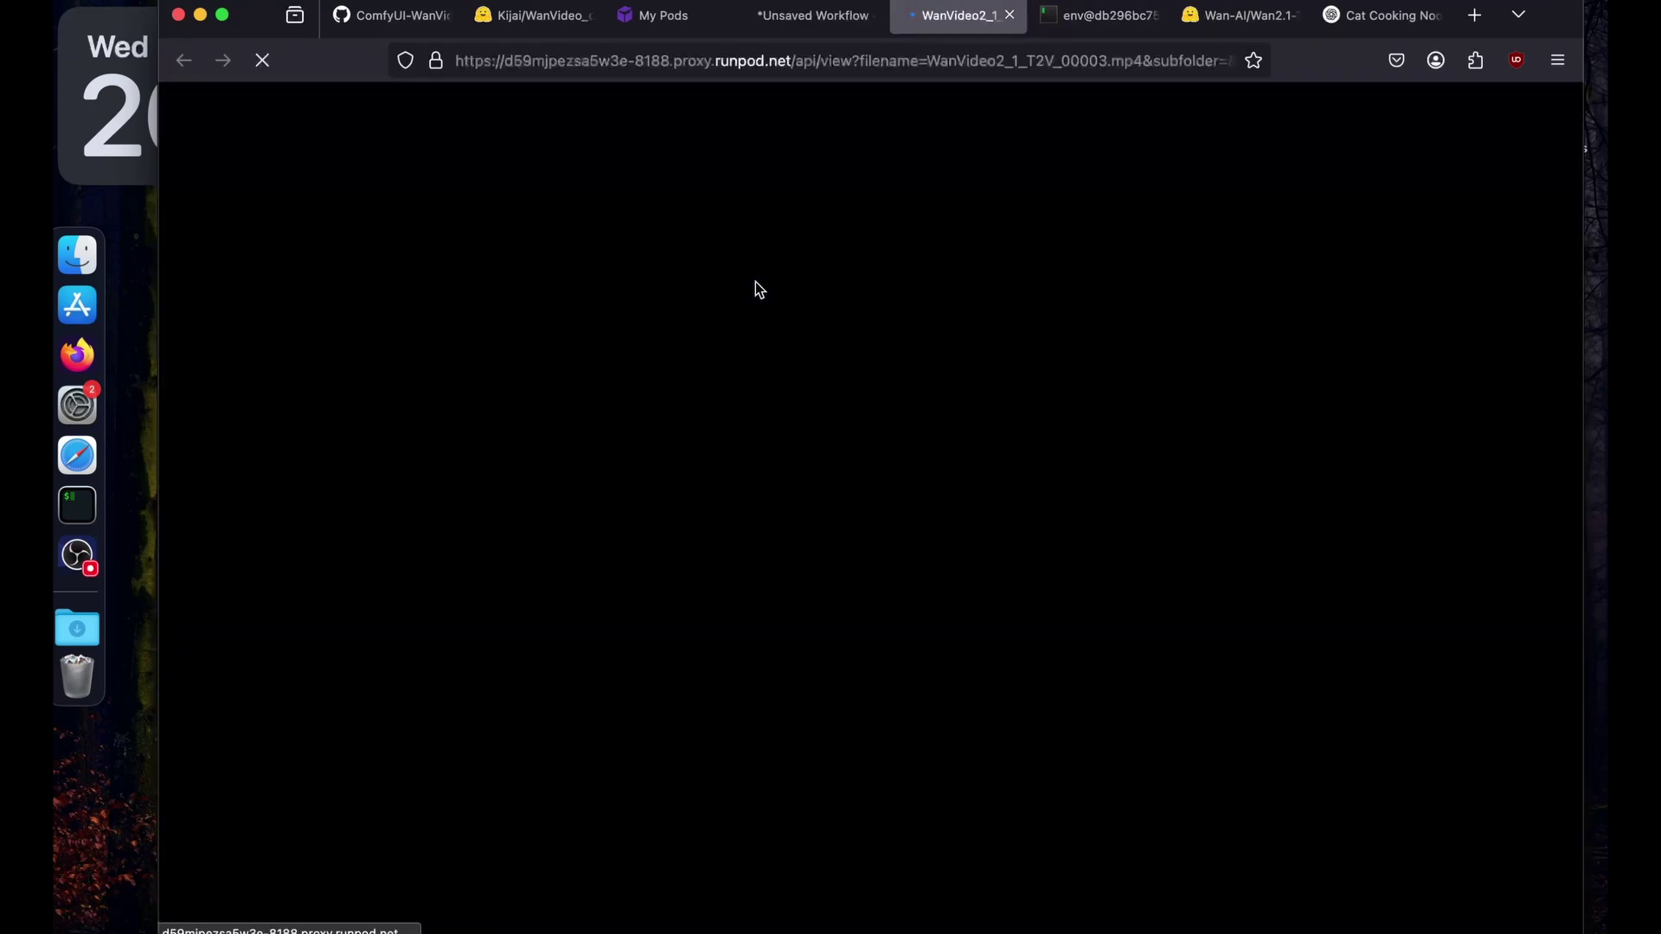
key(ctrl+shift+Tab)
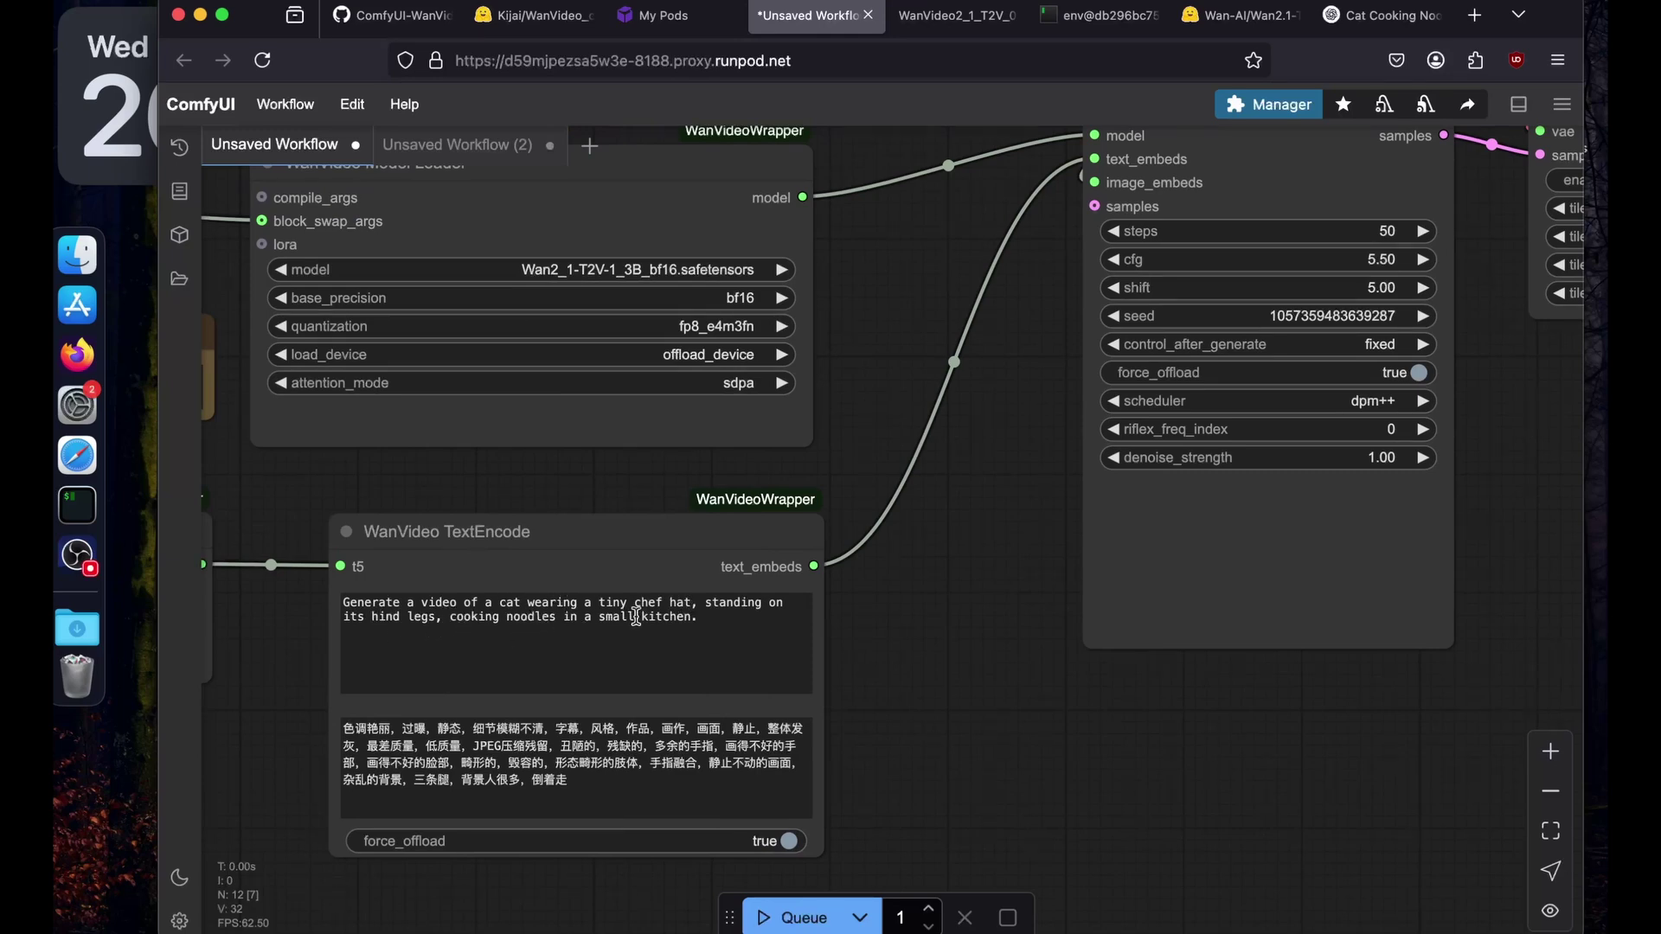
- Replay the 5-second chef-hat cat clip from the start, then return to the ComfyUI workflow
click(1095, 15)
click(967, 15)
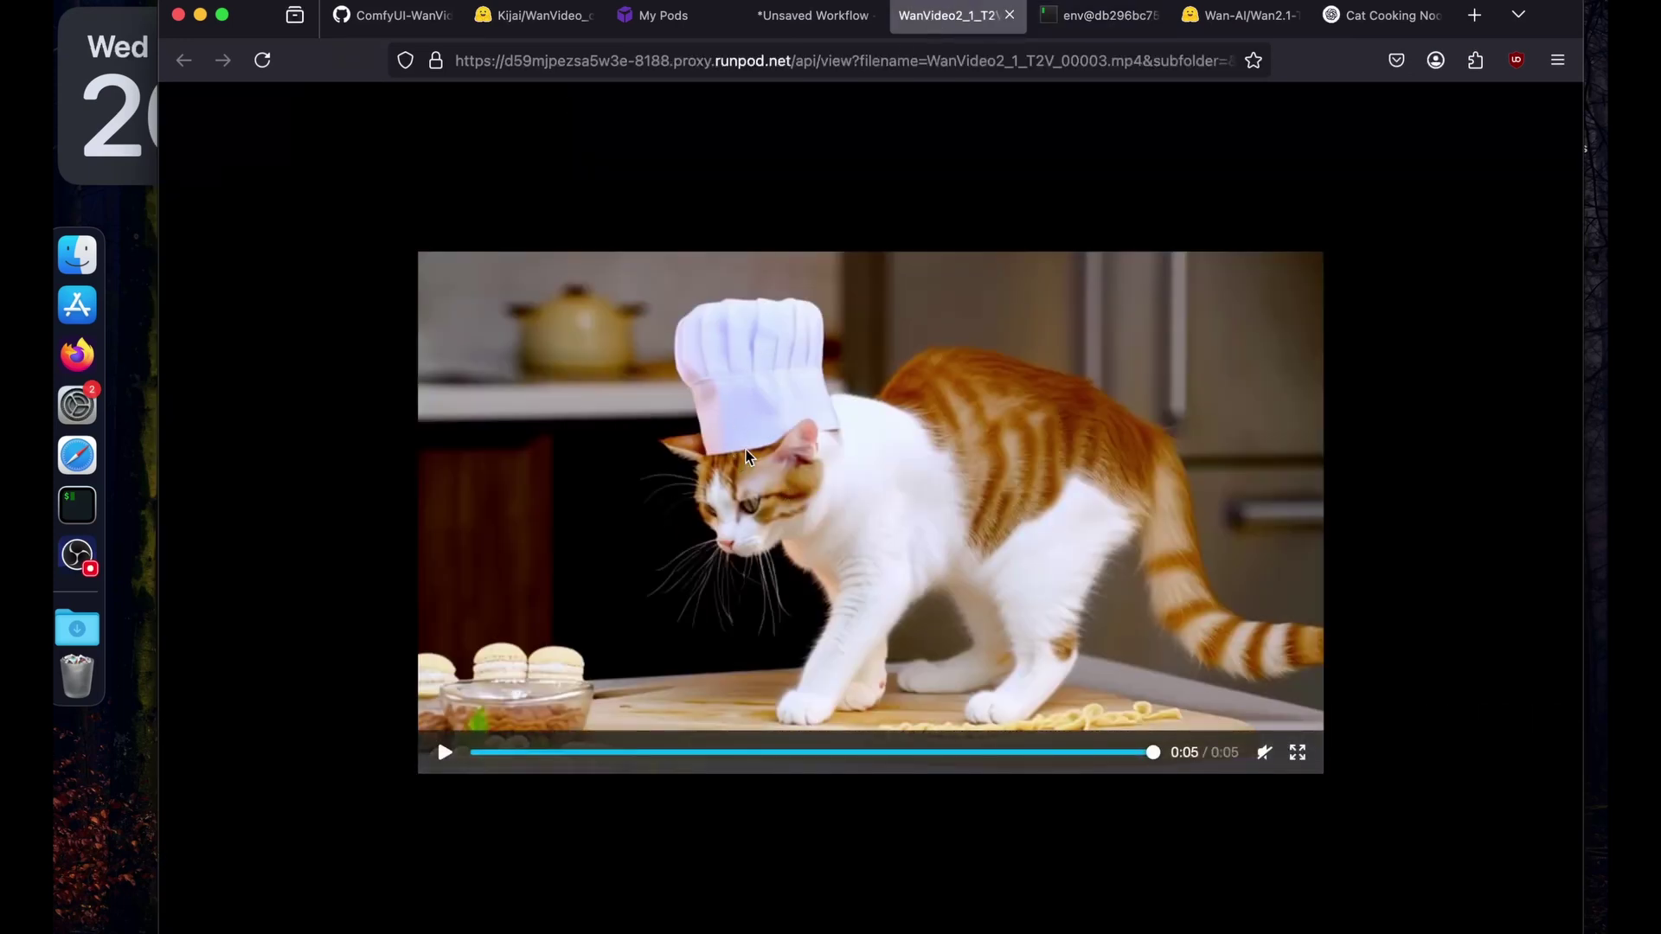
click(836, 482)
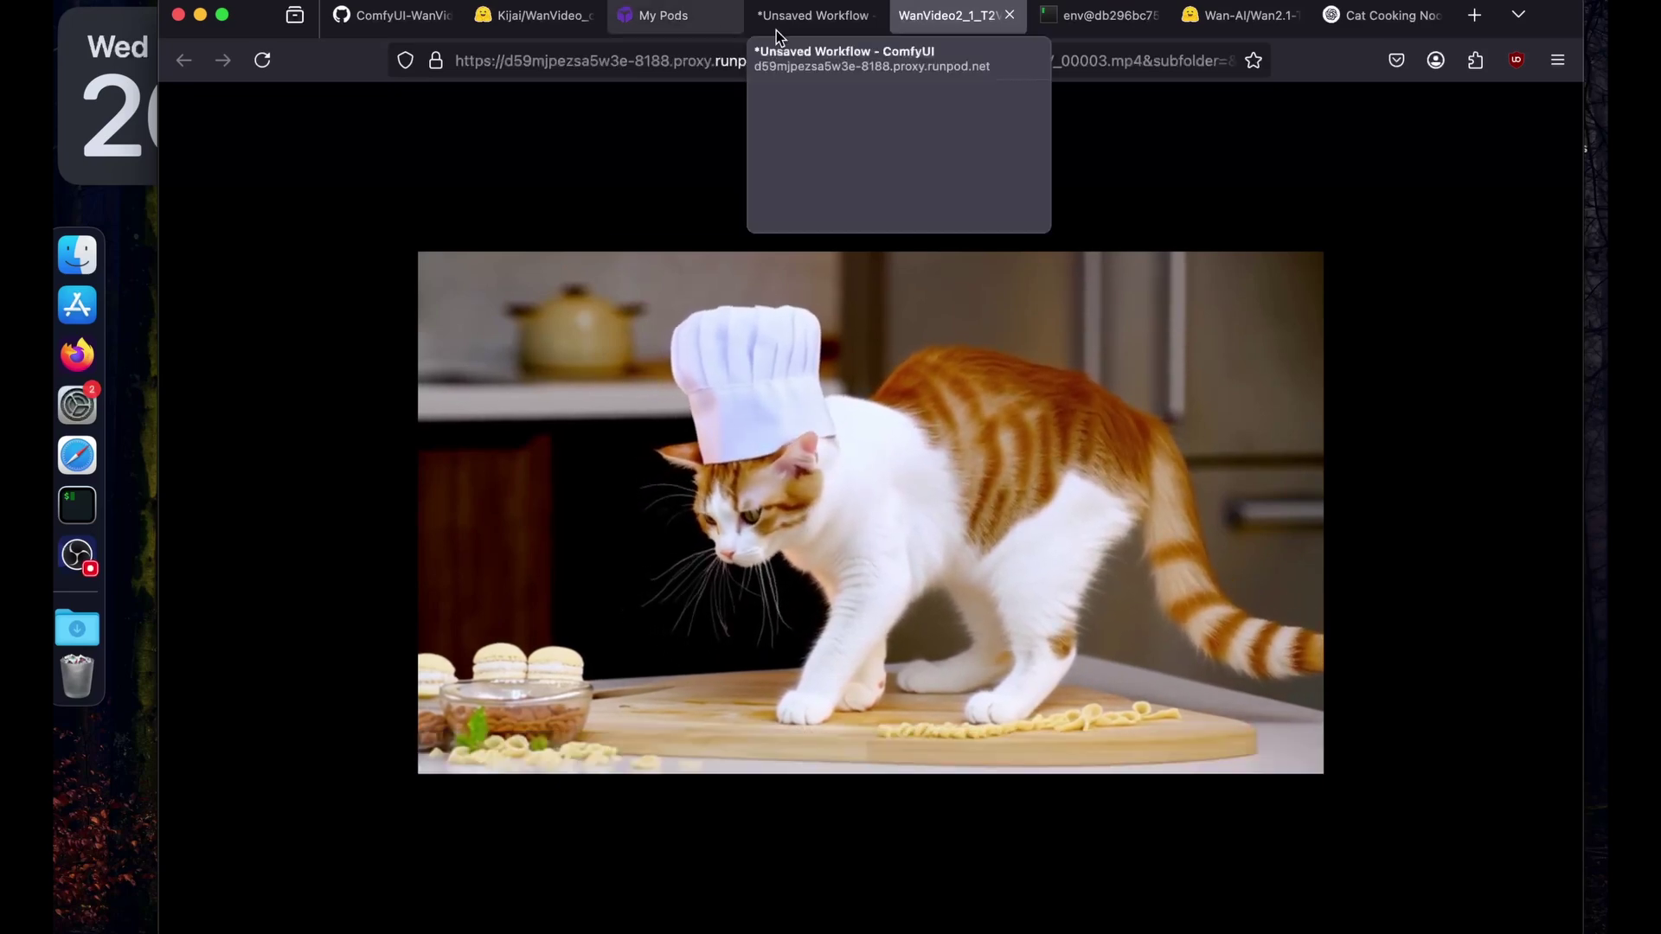
click(806, 24)
scroll(778, 329, down, 8)
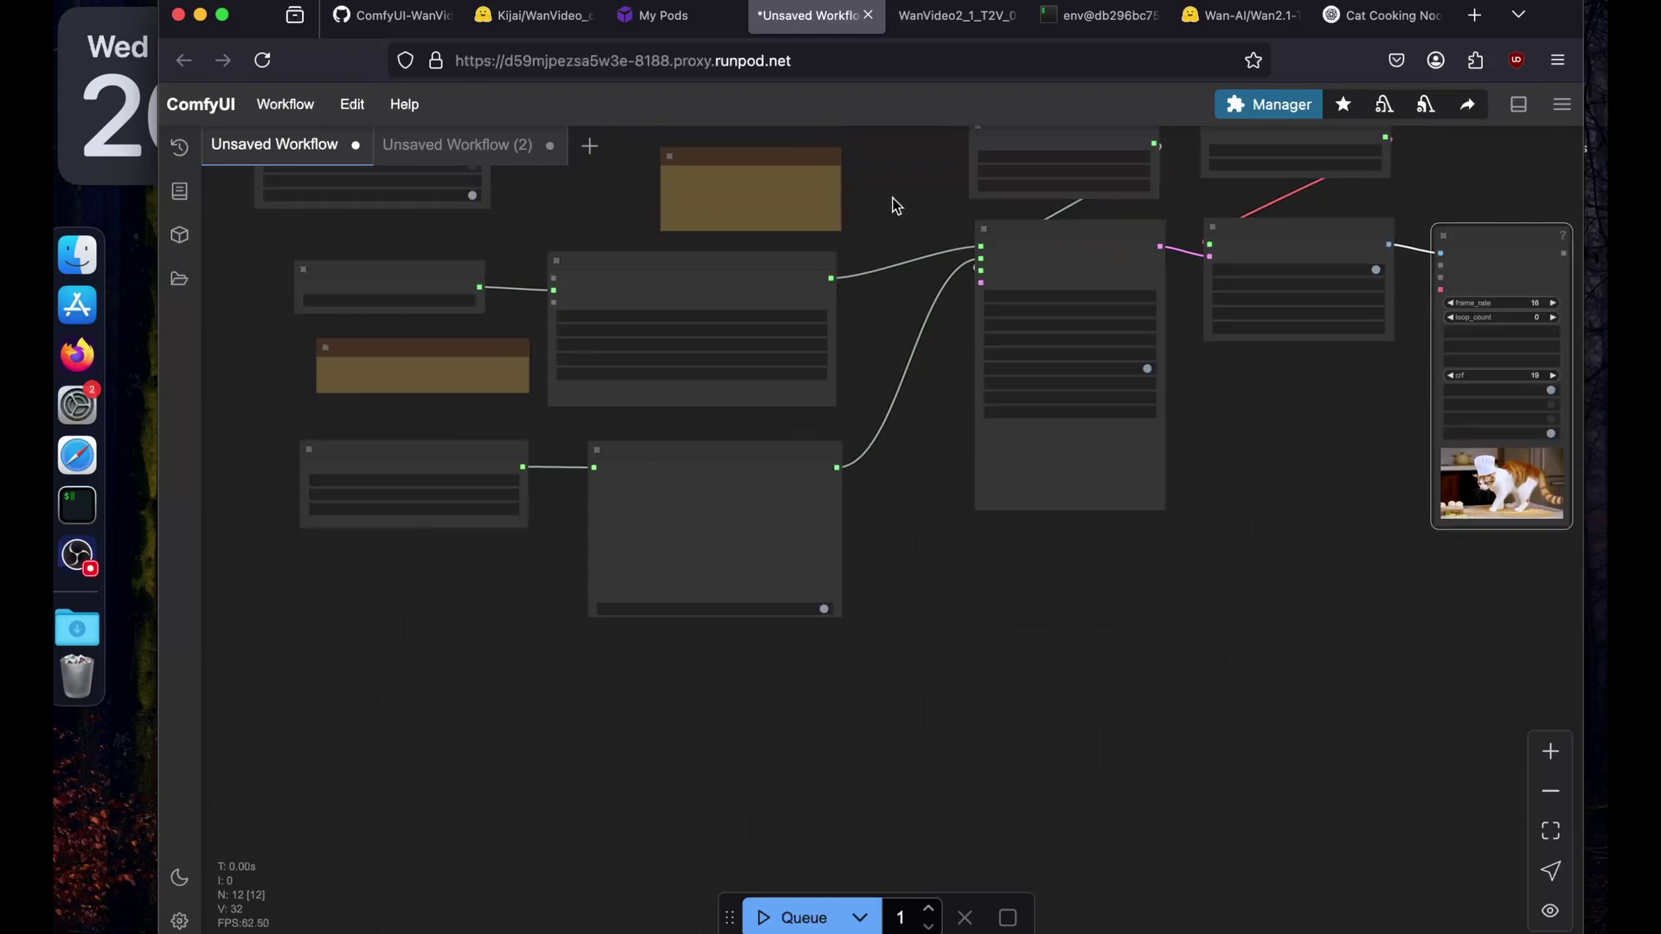
- Look over the WanVideoWrapper example workflows and Kijai/WanVideo_comfy model pages, then close the cat video tab
scroll(683, 278, up, 5)
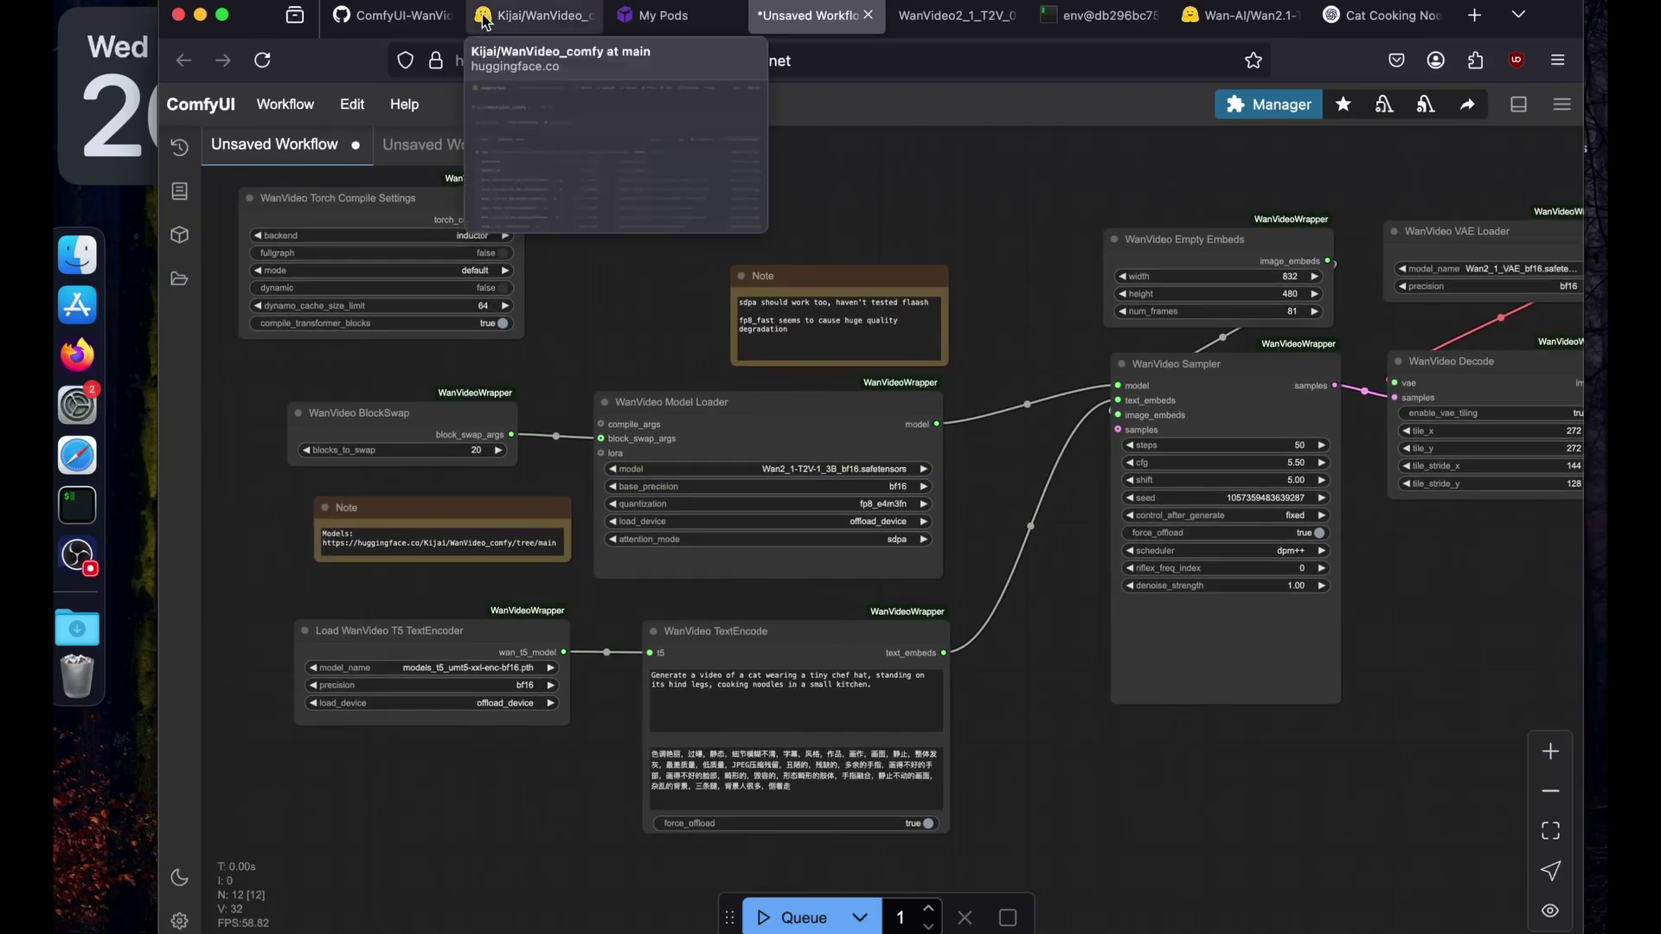
click(393, 15)
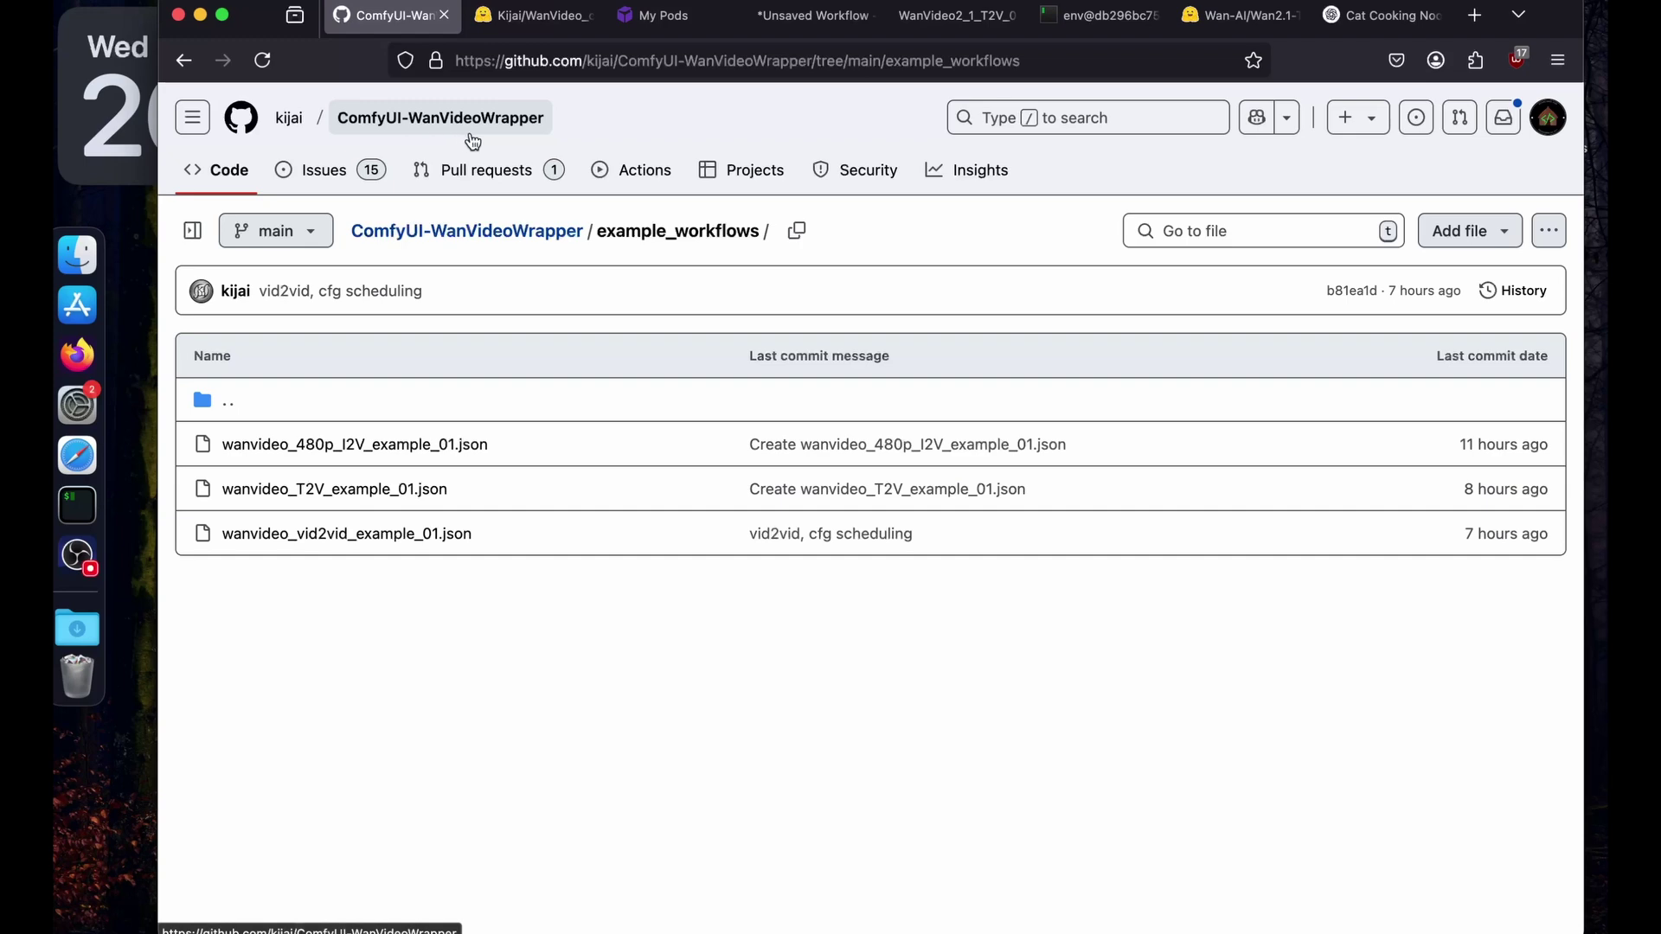
click(547, 18)
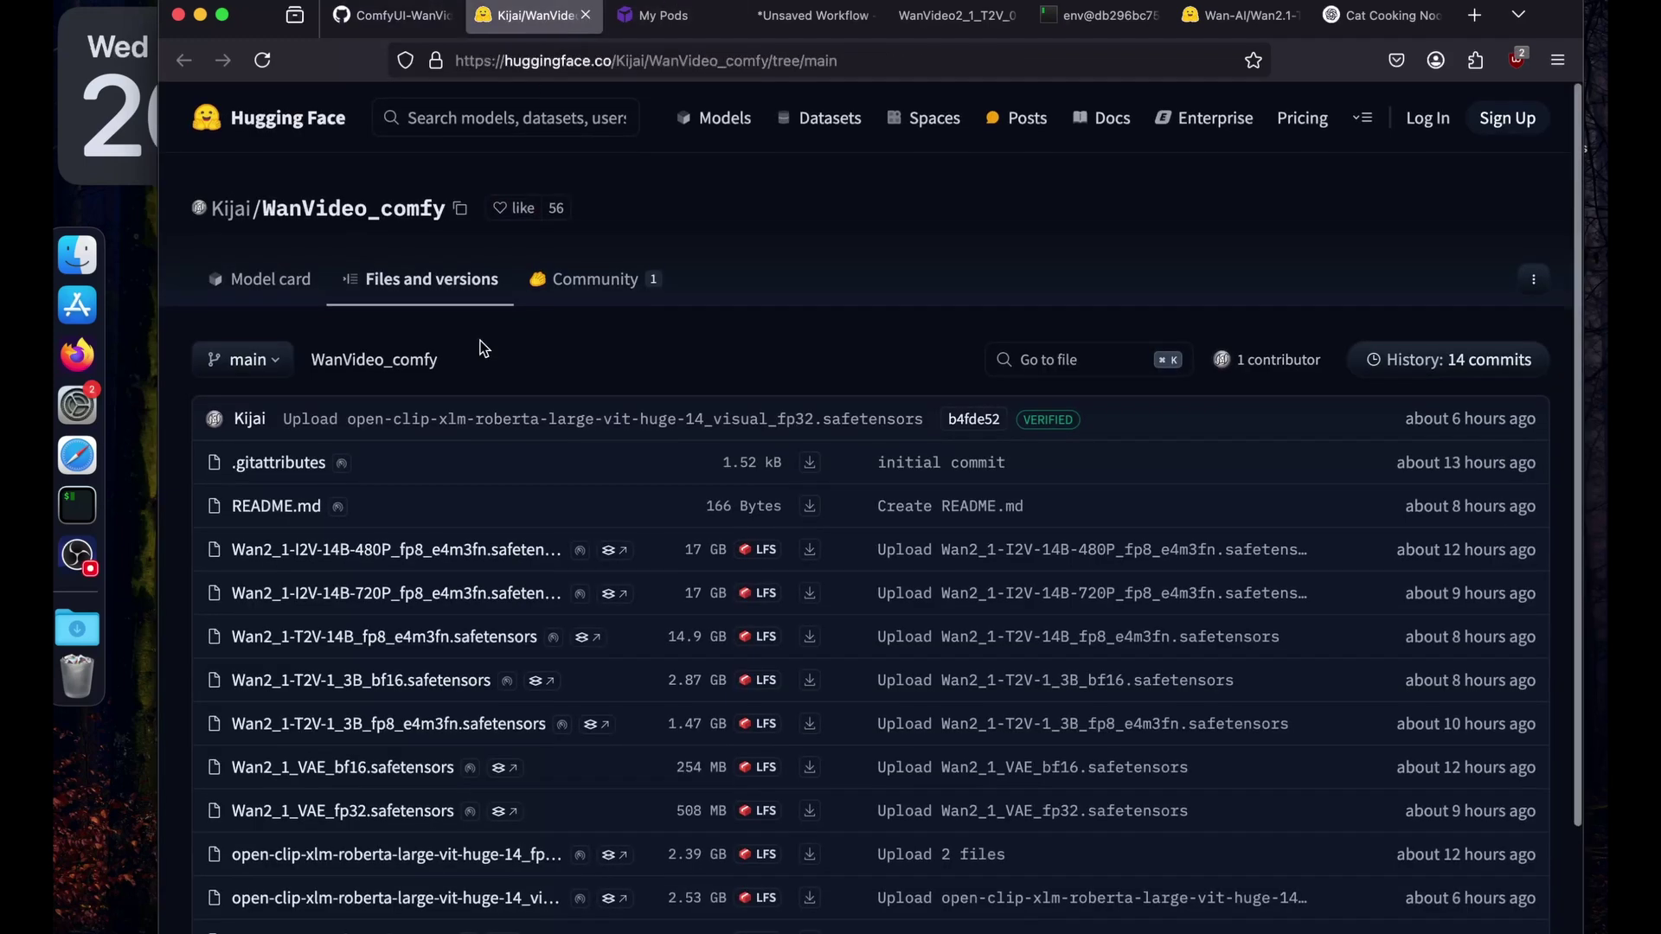
click(813, 16)
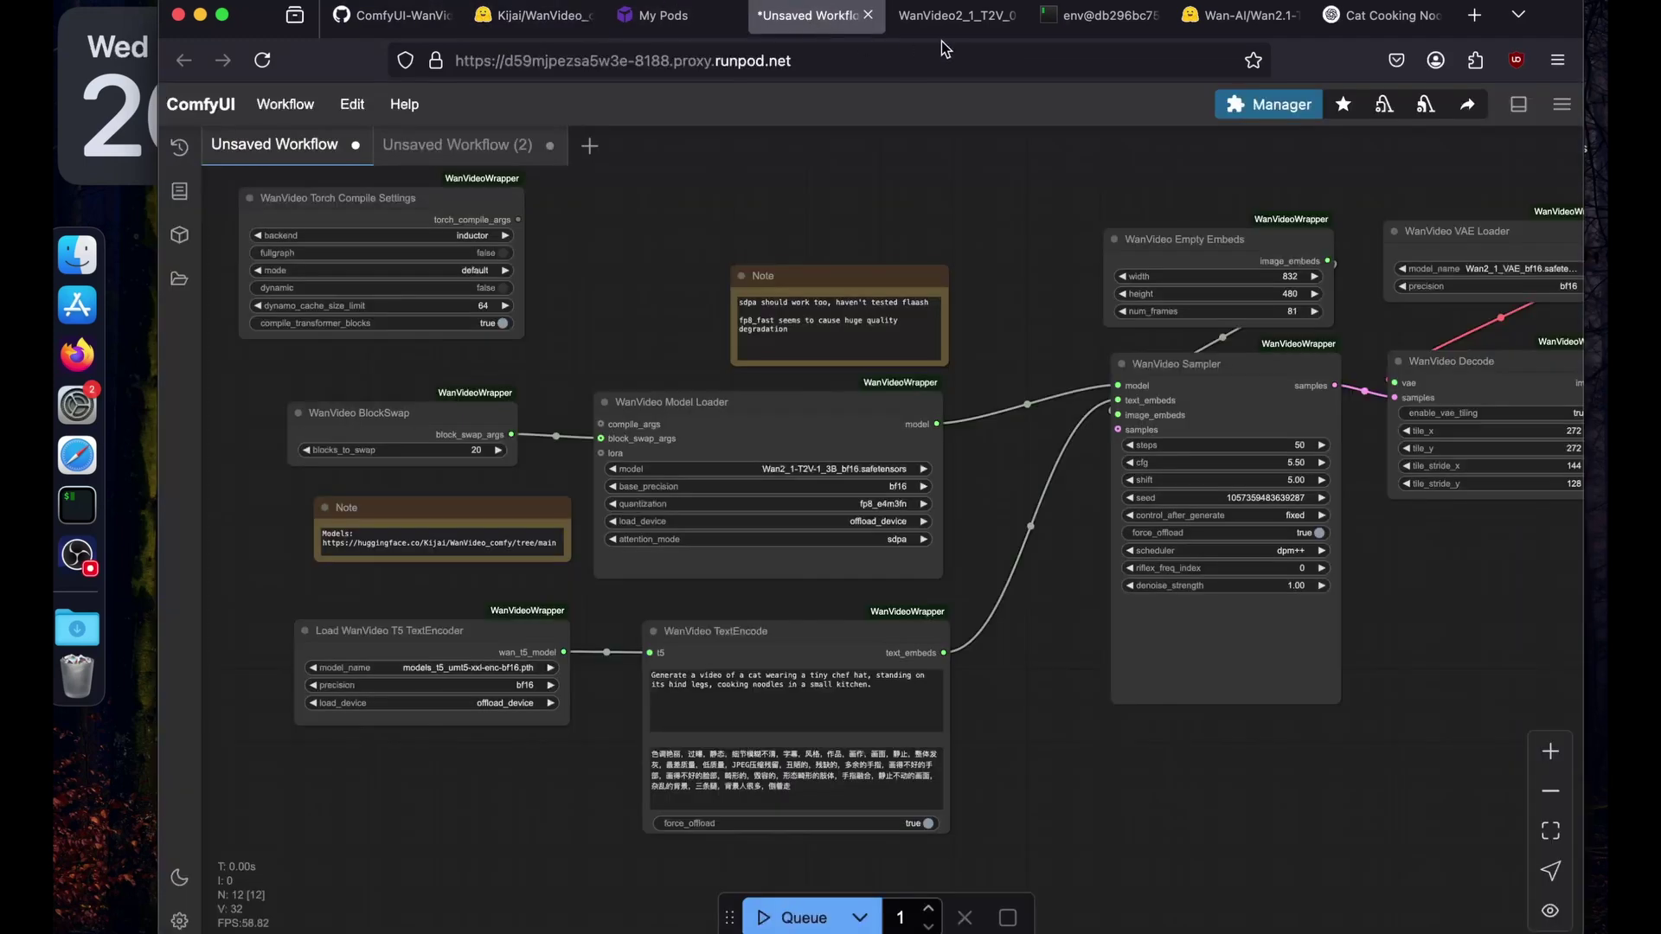
click(948, 23)
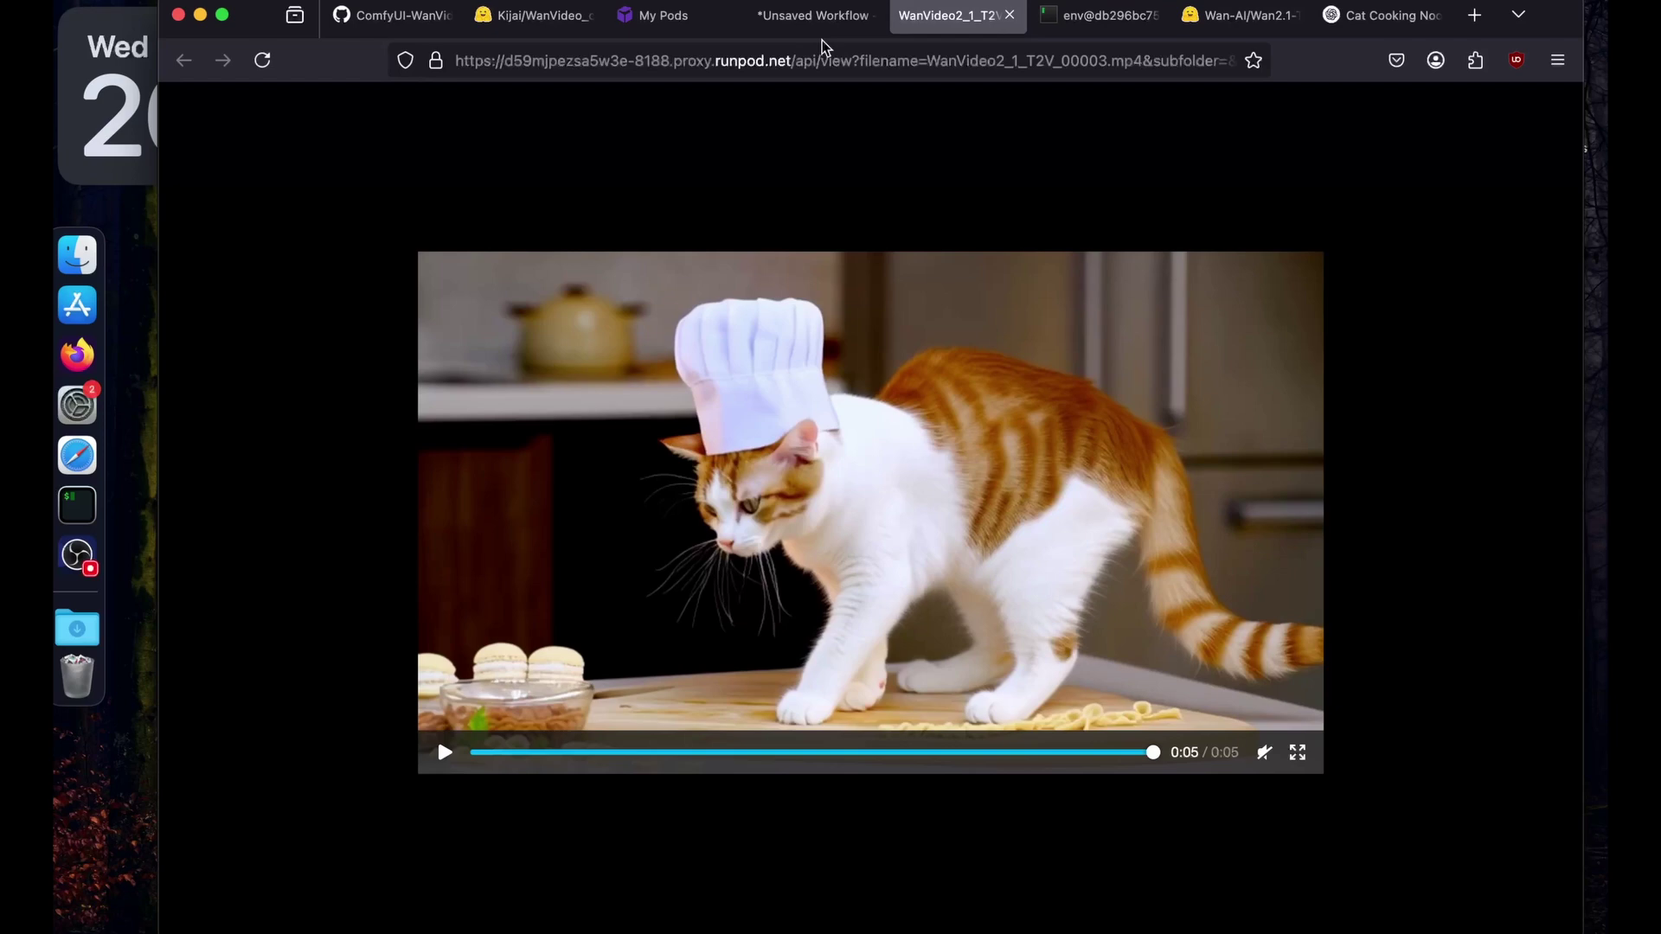
click(1009, 15)
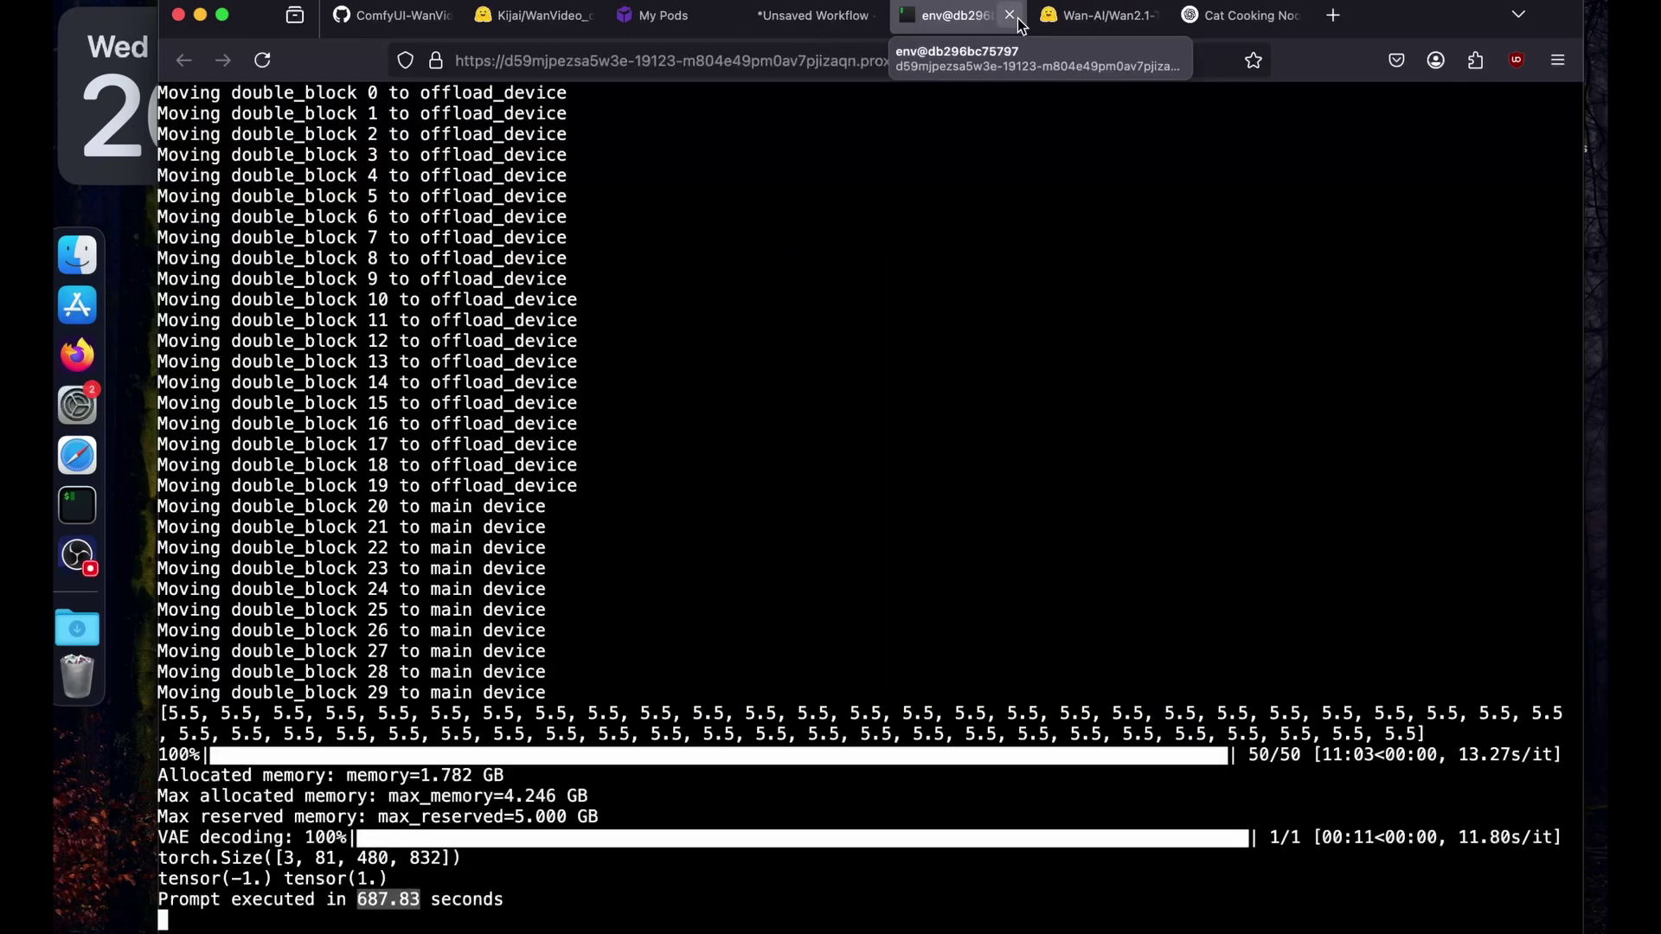
- Stop the ComfyUI server with Ctrl+C, returning to the /workspace/ComfyUI root prompt
click(687, 461)
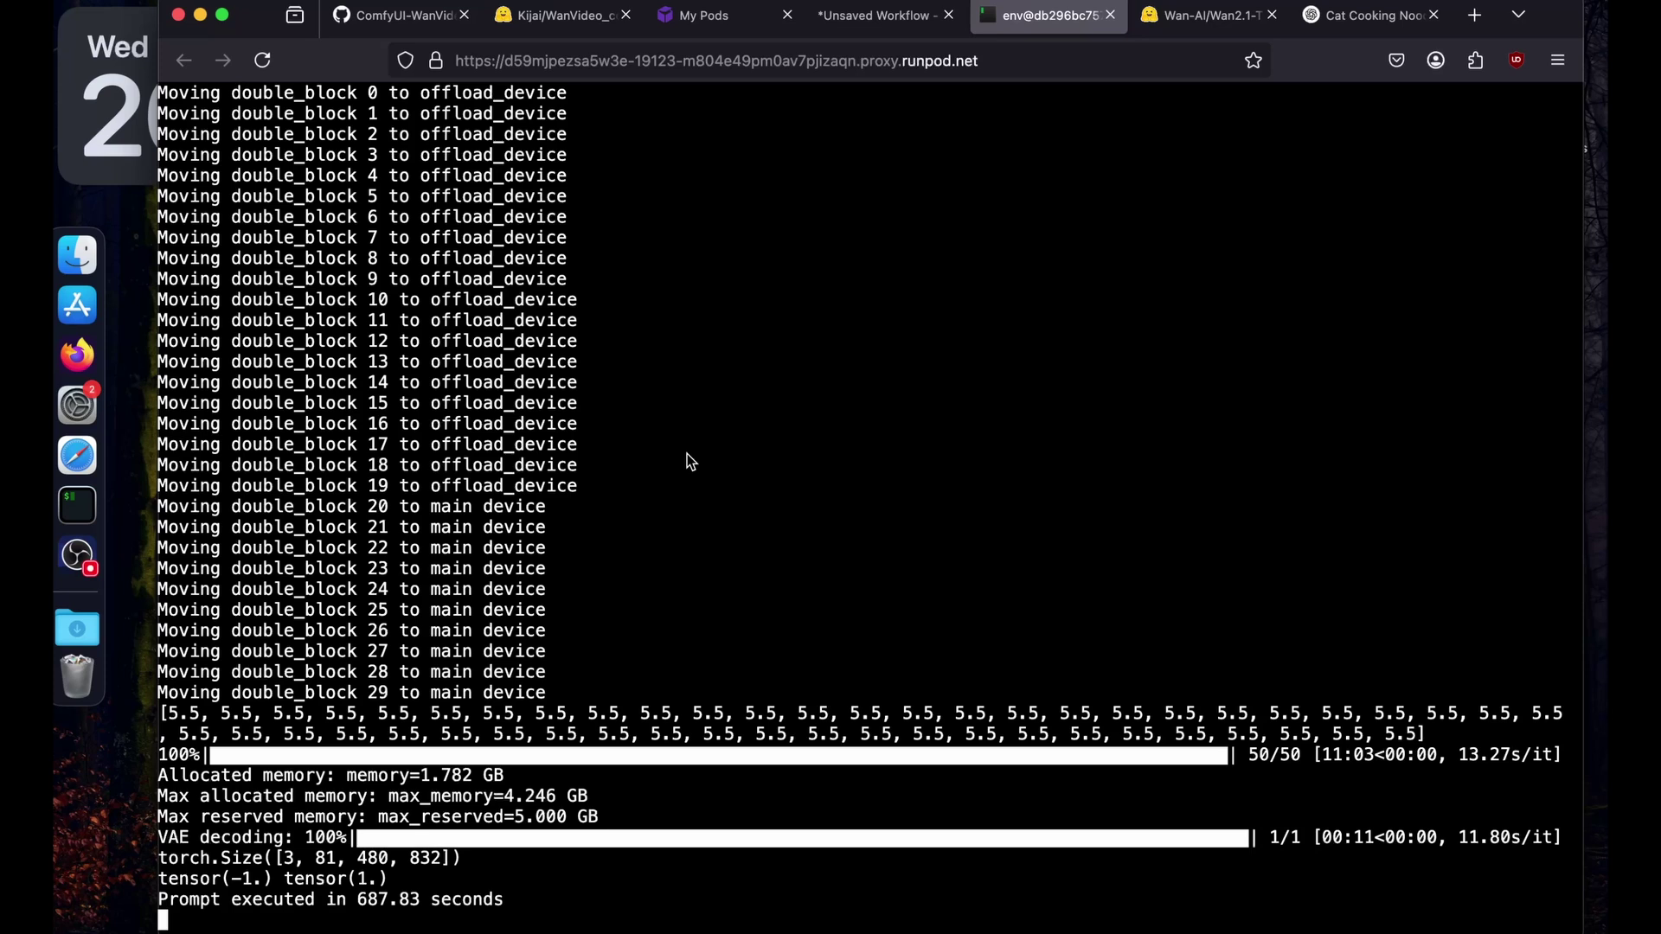
key(ctrl+c)
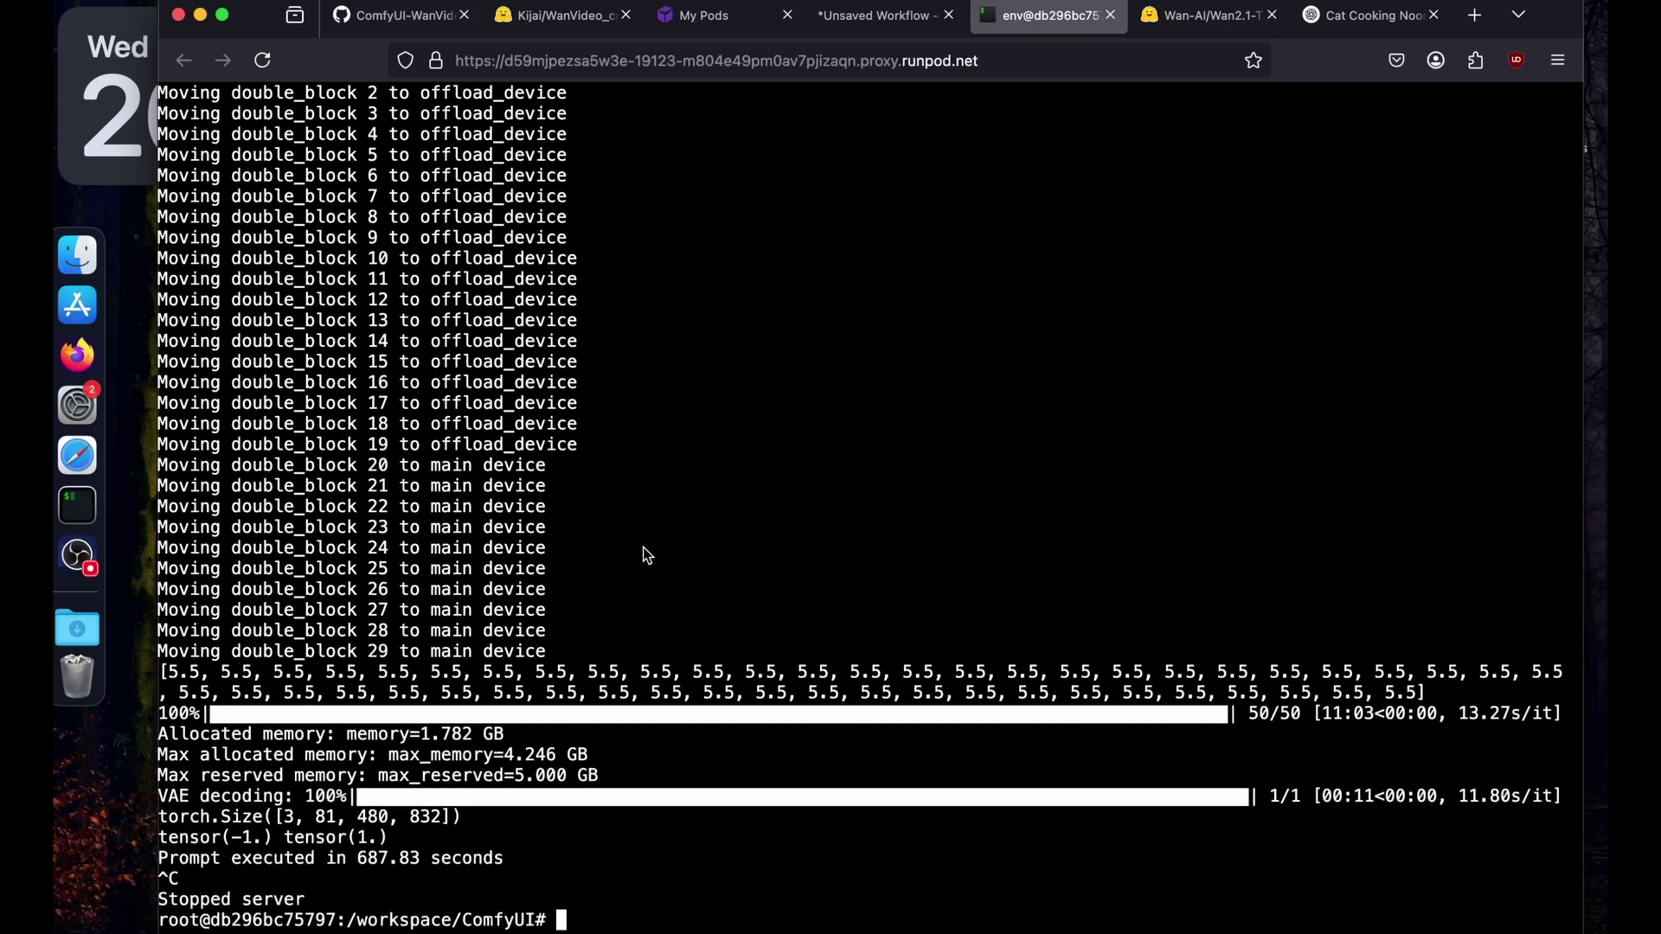
- Stop the RunPod Pytorch 2.4.0 pod, then terminate it so no pods remain
click(687, 19)
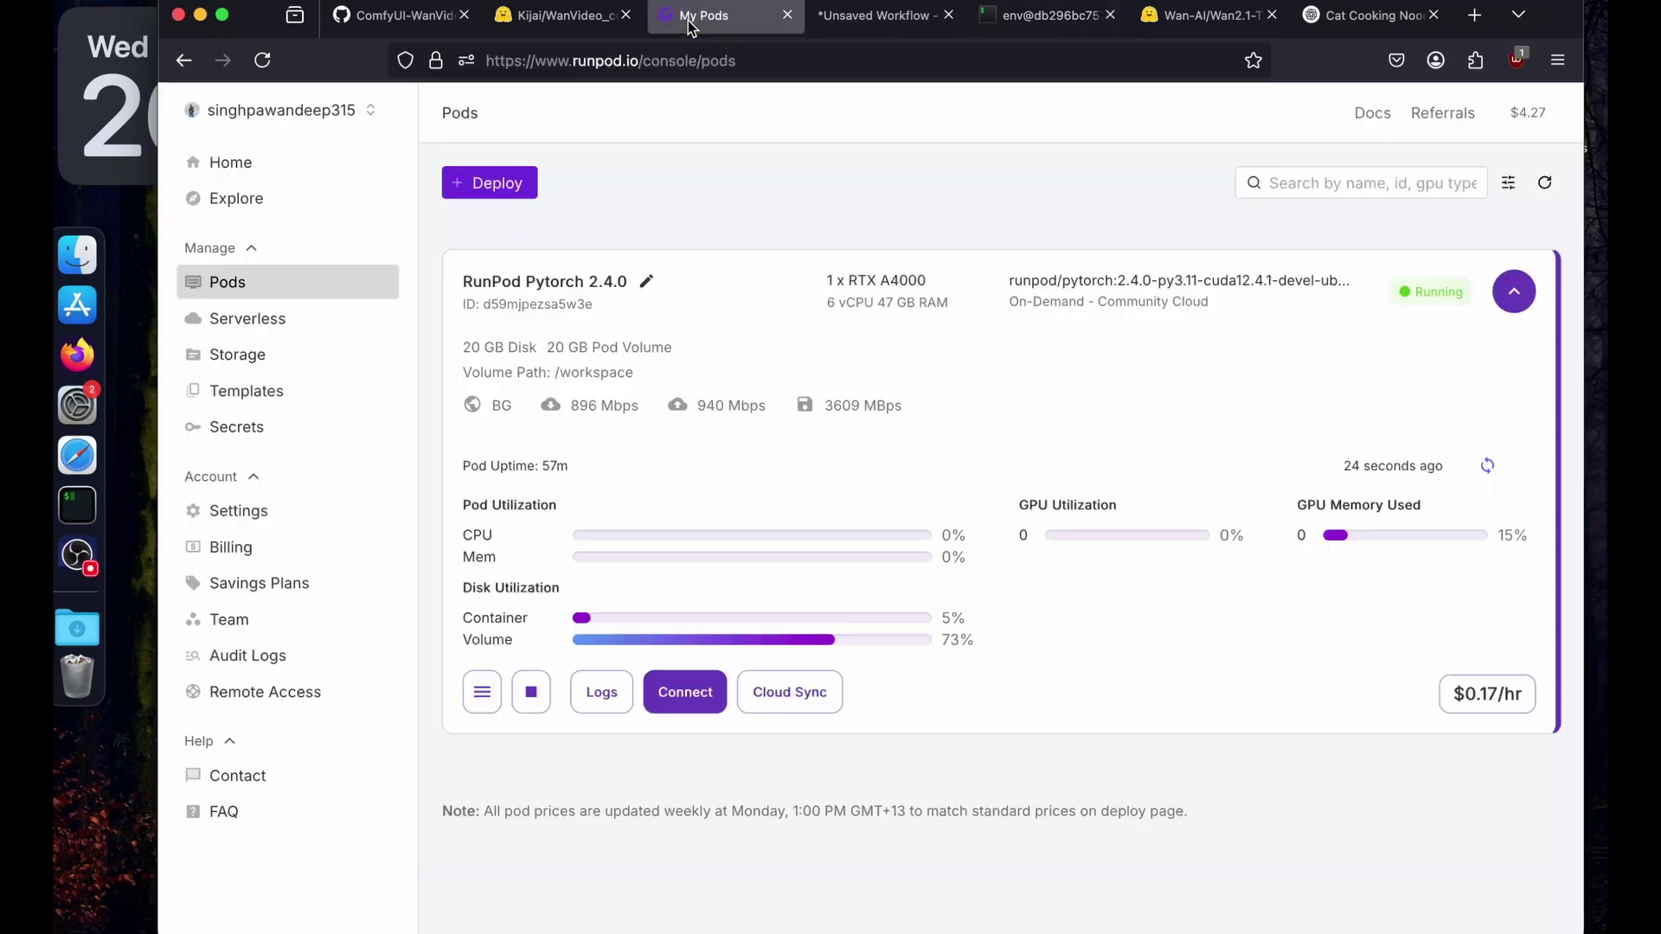
click(528, 695)
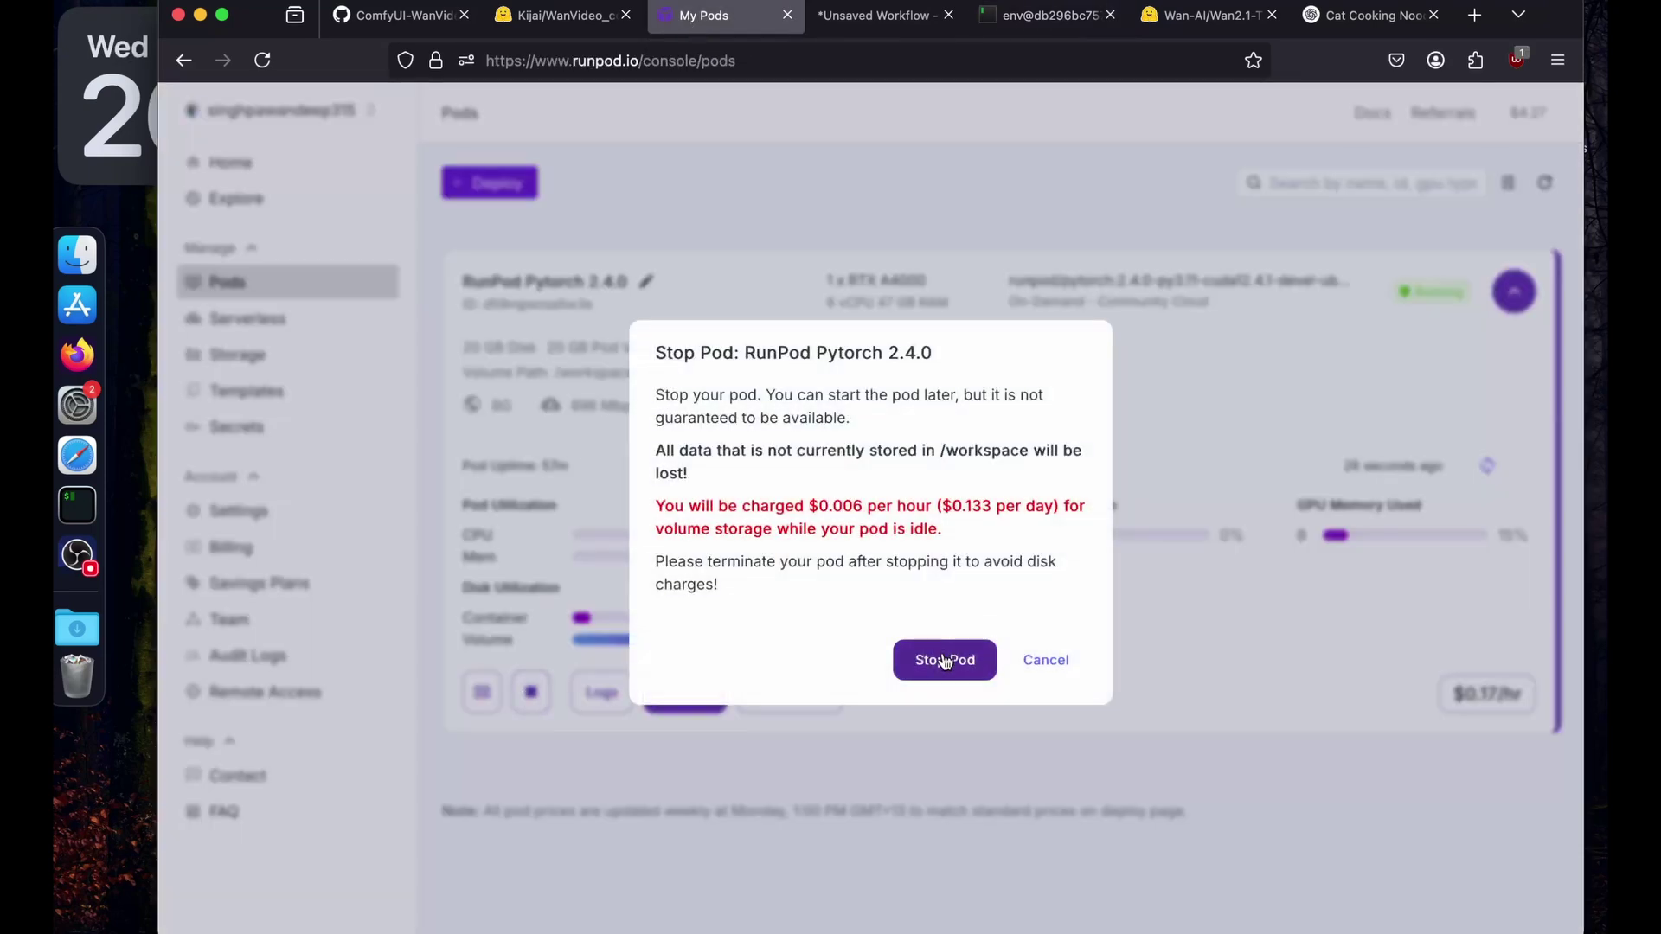
click(942, 666)
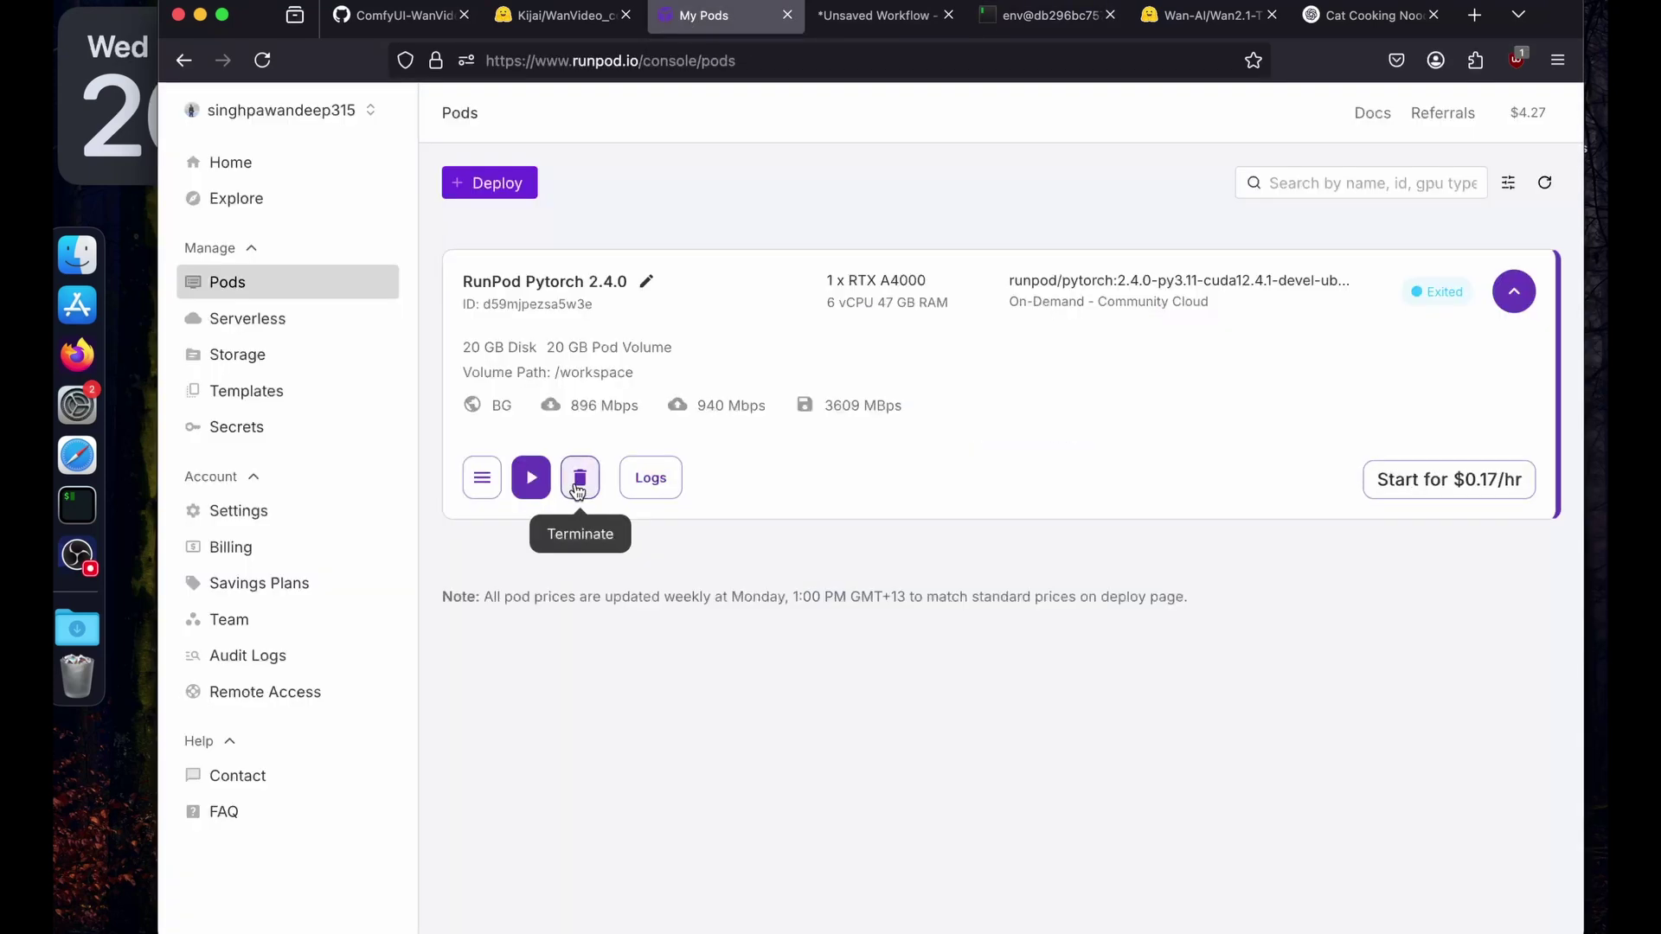
click(579, 478)
click(986, 599)
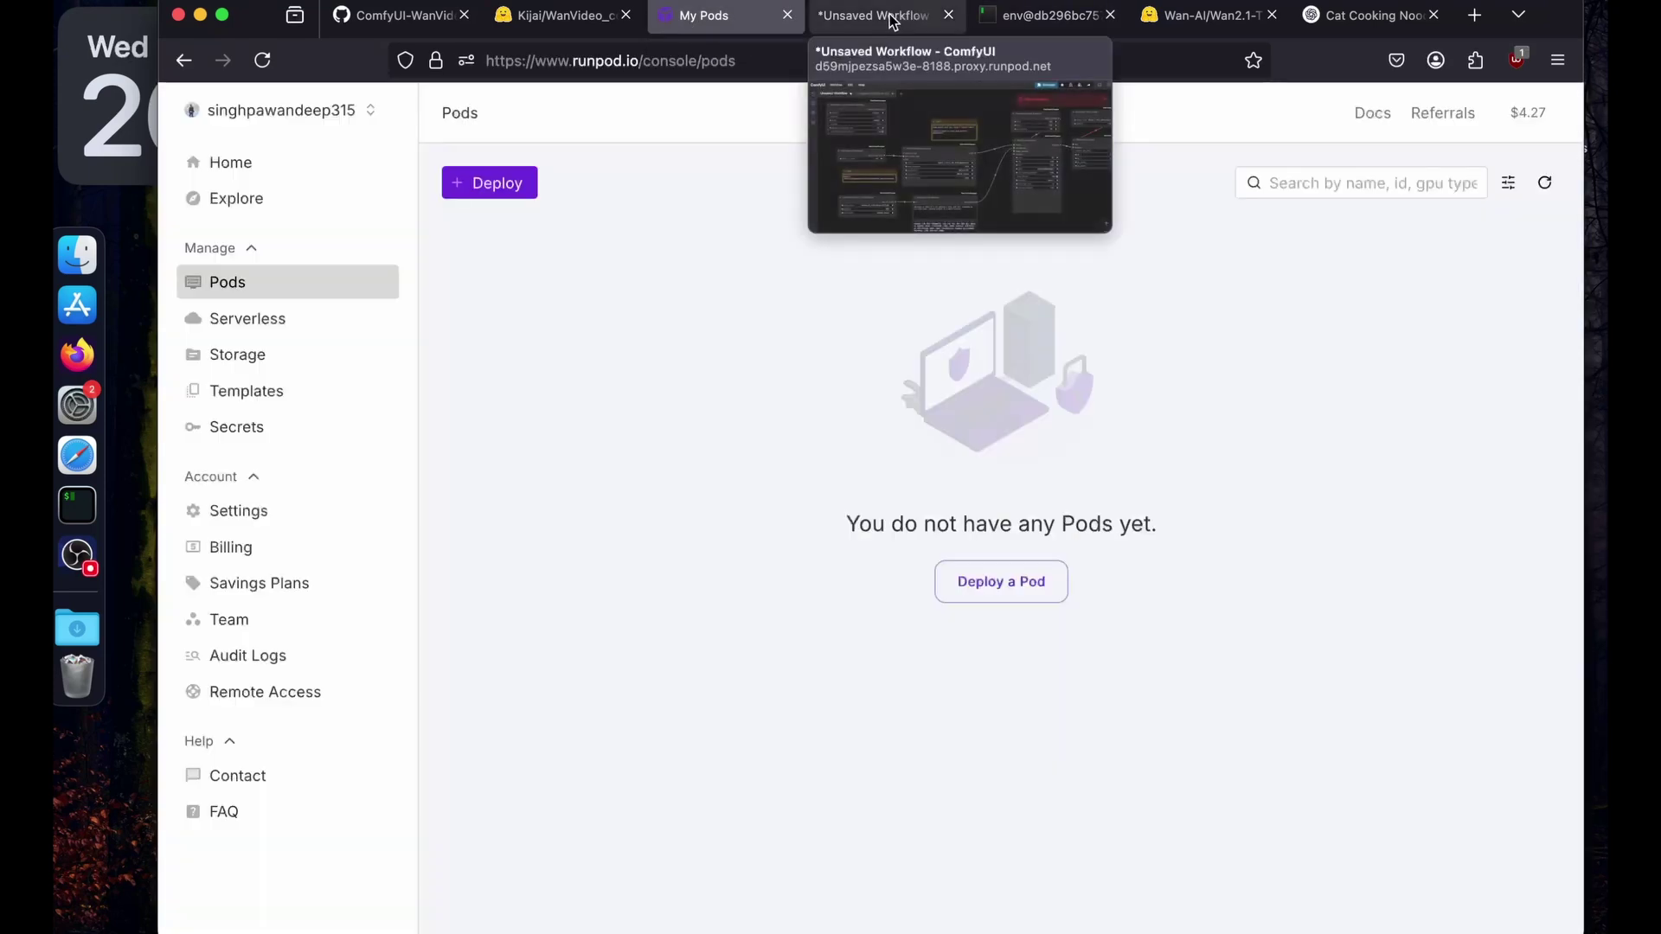